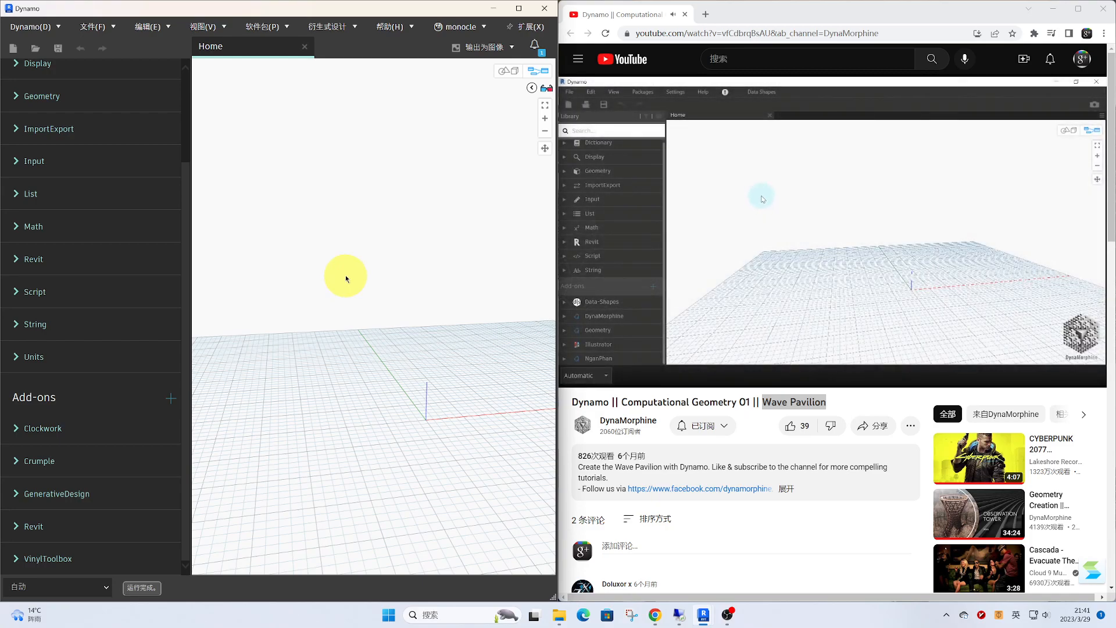
Add an Arc.ByThreePoints node from the Geometry curve library and place it in the upper part of the graph
{"action": "scroll", "coordinate": [150, 268], "scroll_direction": "up", "scroll_amount": 3}
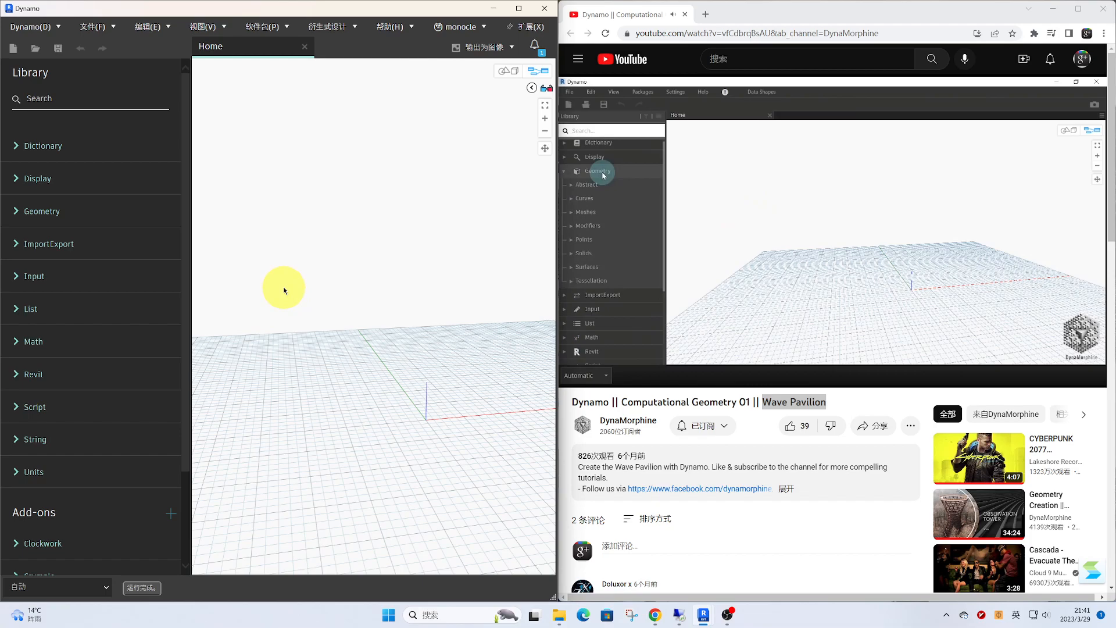
{"action": "left_click", "coordinate": [89, 218]}
{"action": "left_click", "coordinate": [93, 254]}
{"action": "left_click", "coordinate": [87, 274]}
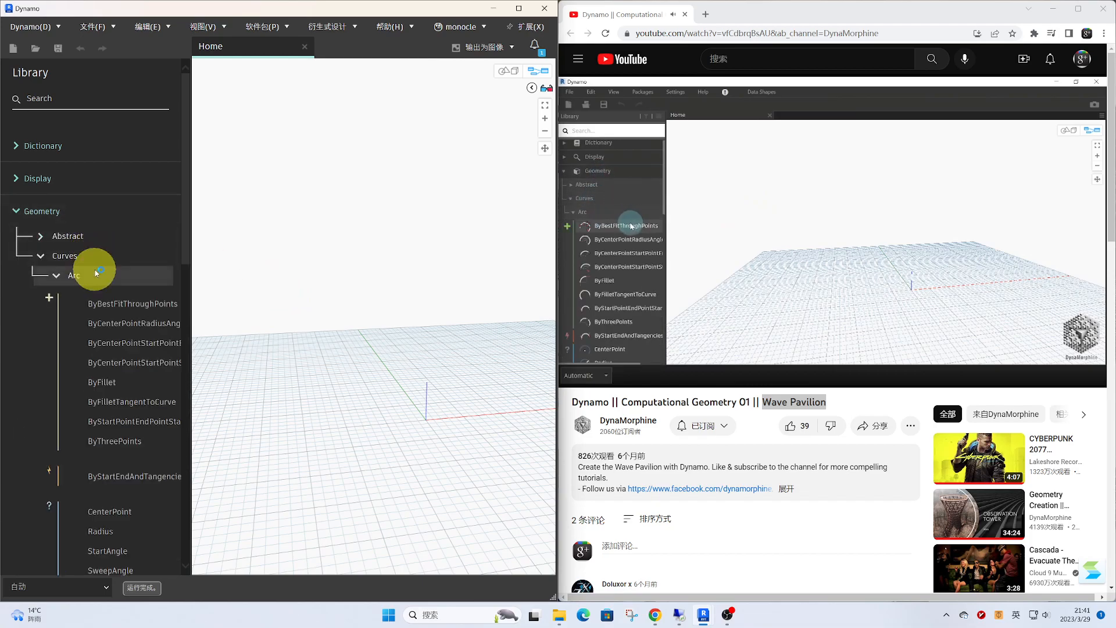
{"action": "mouse_move", "coordinate": [148, 444]}
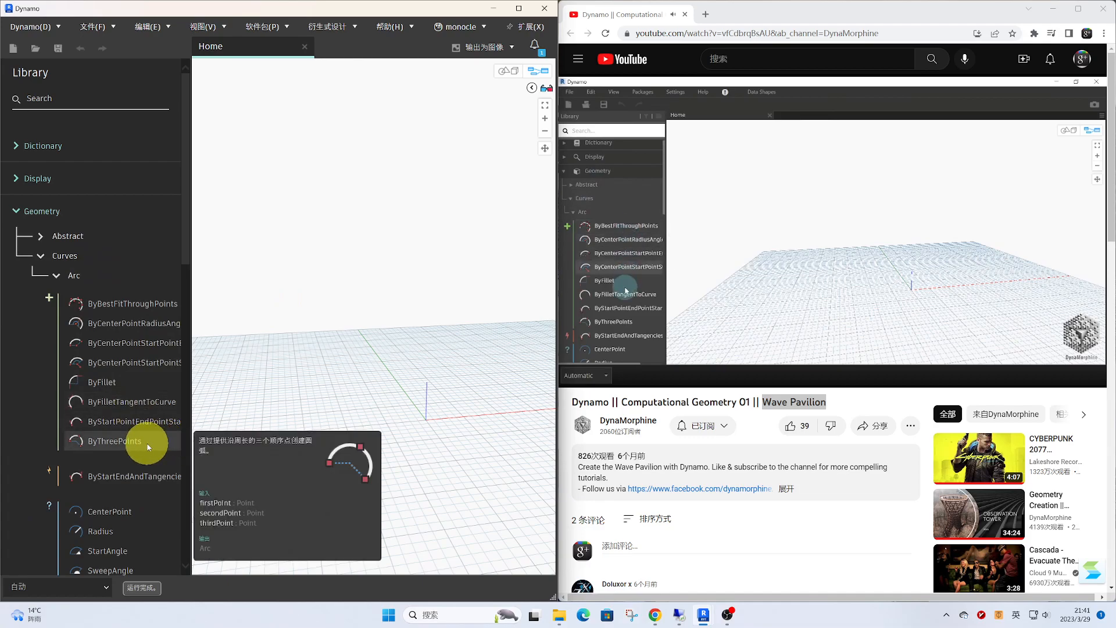
{"action": "left_click", "coordinate": [148, 443]}
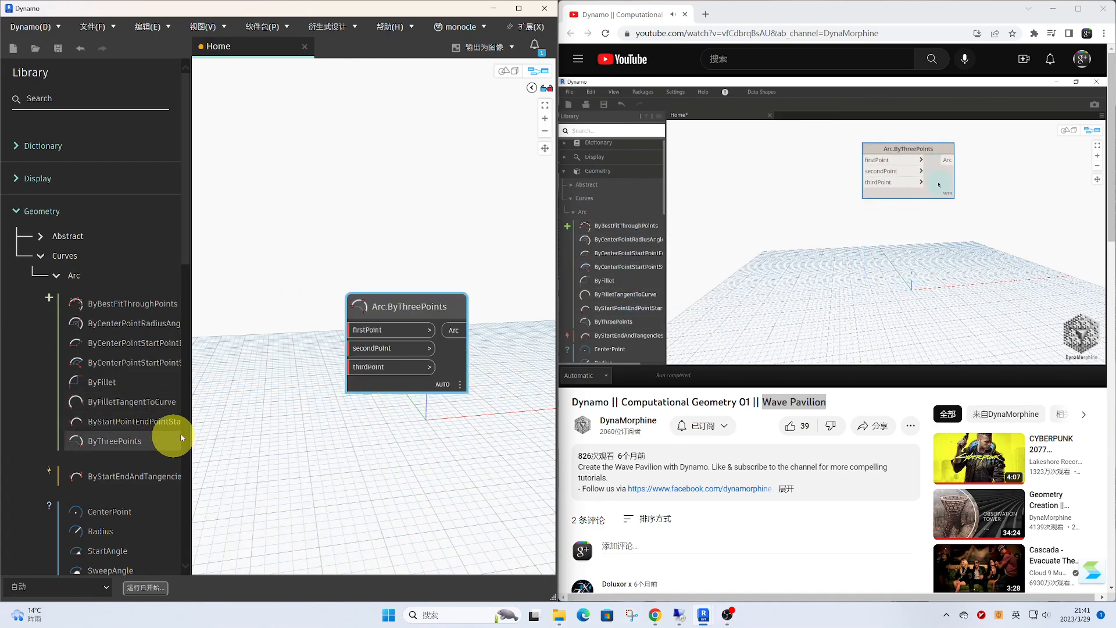
{"action": "left_click_drag", "start_coordinate": [411, 320], "coordinate": [419, 196]}
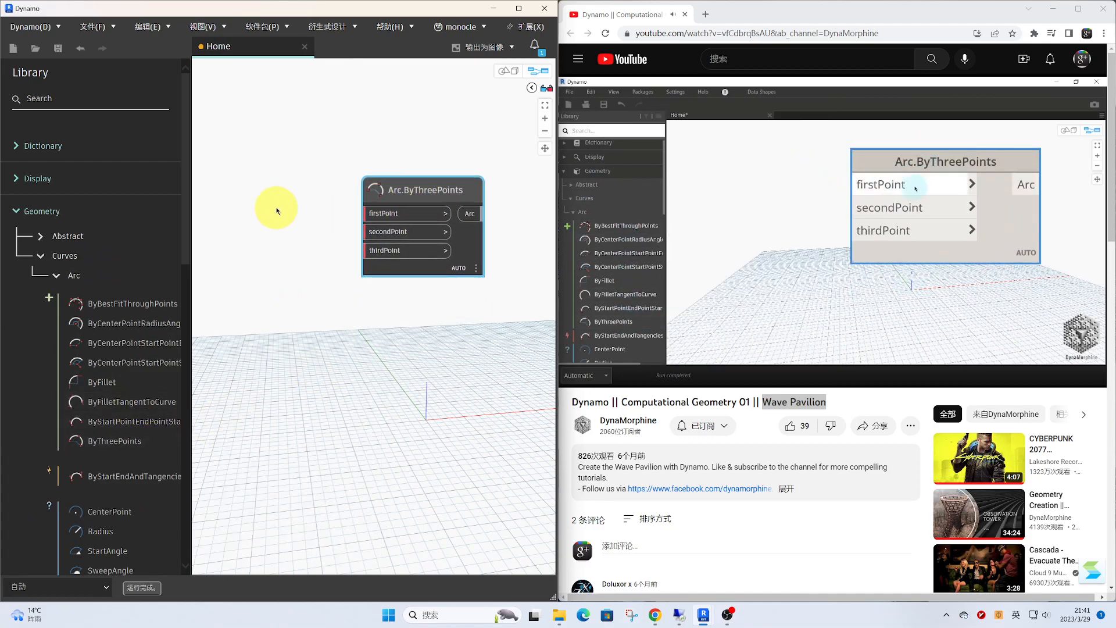
{"action": "left_click", "coordinate": [265, 213]}
Add a Point.ByCoordinates (x, y, z) node and place it beside the Arc.ByThreePoints node on its input side
{"action": "middle_click_drag", "start_coordinate": [260, 214], "coordinate": [290, 214]}
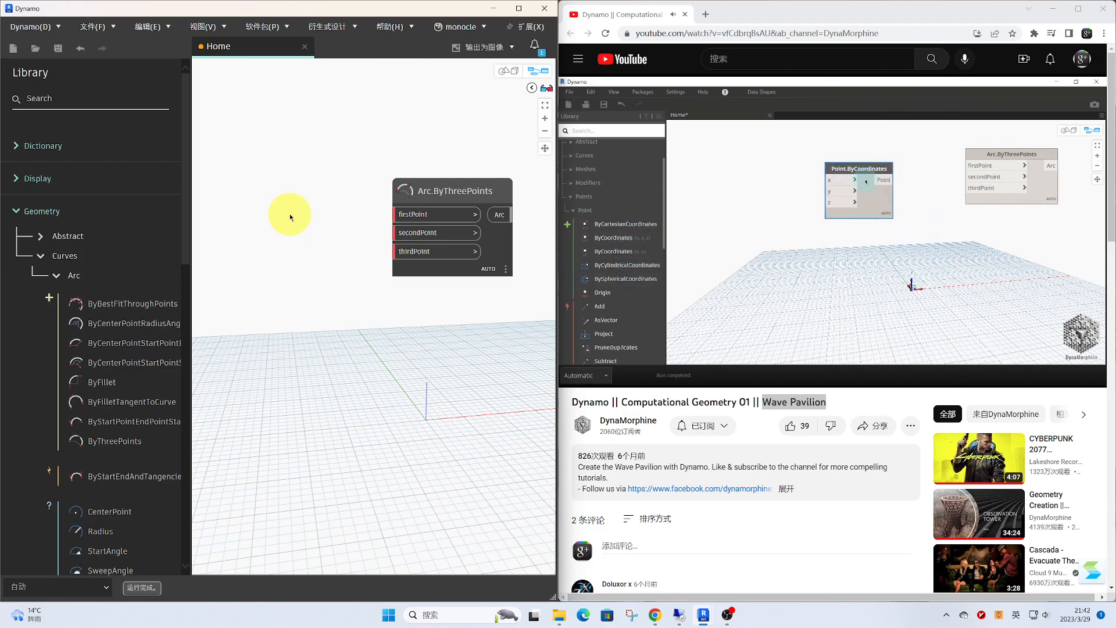
{"action": "right_click", "coordinate": [291, 215]}
{"action": "type", "text": "point"}
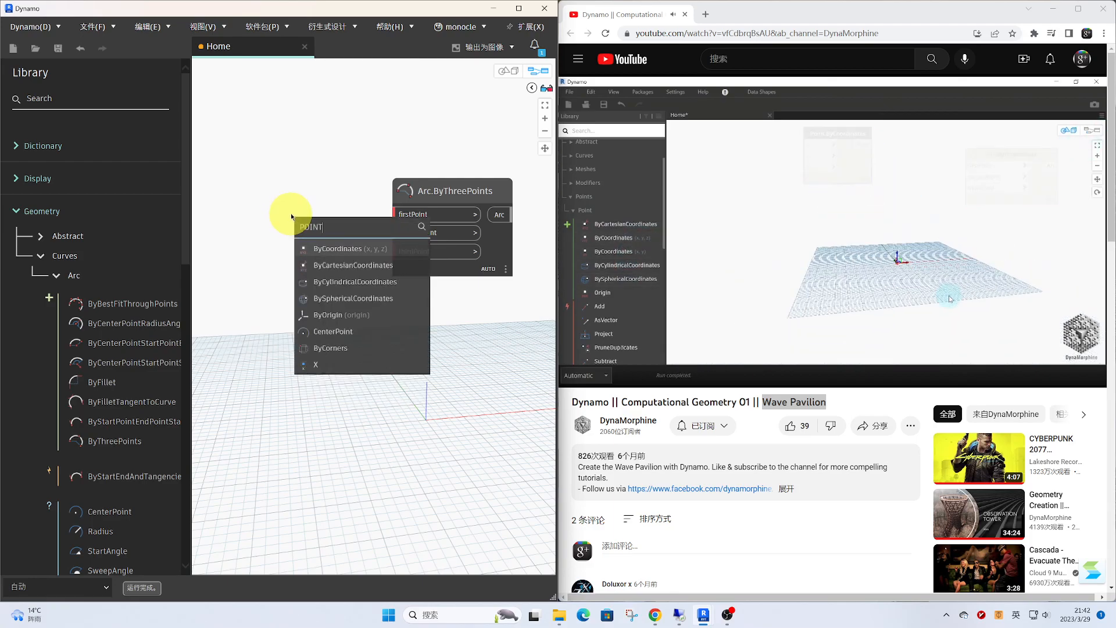
{"action": "left_click", "coordinate": [350, 250]}
{"action": "left_click_drag", "start_coordinate": [371, 256], "coordinate": [275, 188]}
{"action": "left_click", "coordinate": [308, 136]}
{"action": "middle_click_drag", "start_coordinate": [308, 137], "coordinate": [350, 184]}
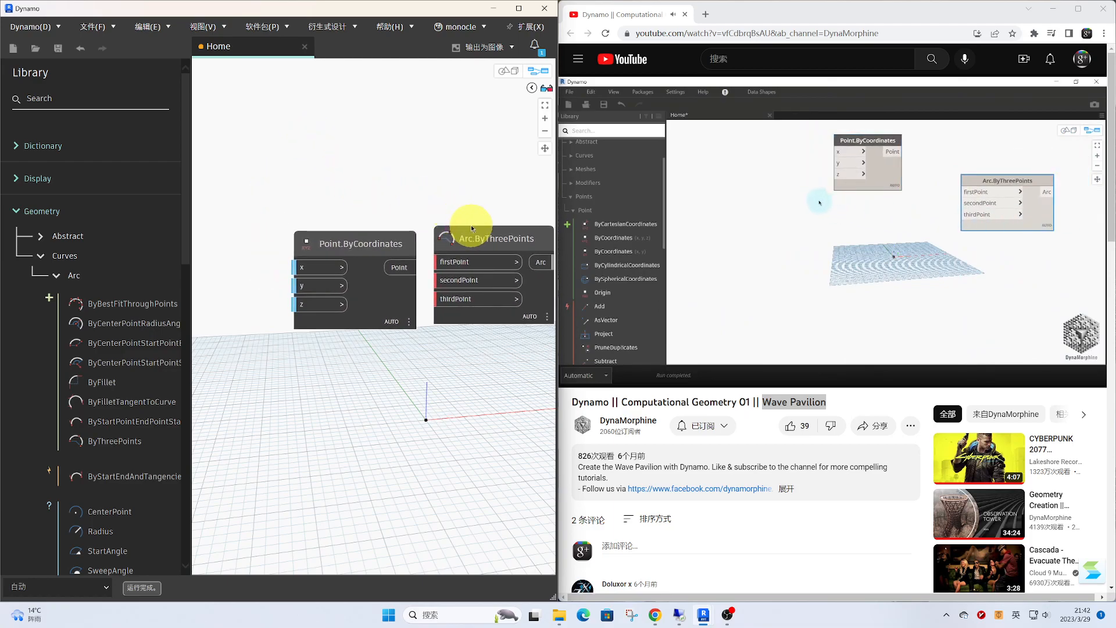
{"action": "left_click_drag", "start_coordinate": [470, 233], "coordinate": [476, 238]}
{"action": "middle_click_drag", "start_coordinate": [409, 191], "coordinate": [459, 194]}
Create a Code Block before the Point.ByCoordinates node with the lines 12000; and 1000;
{"action": "left_click", "coordinate": [274, 224]}
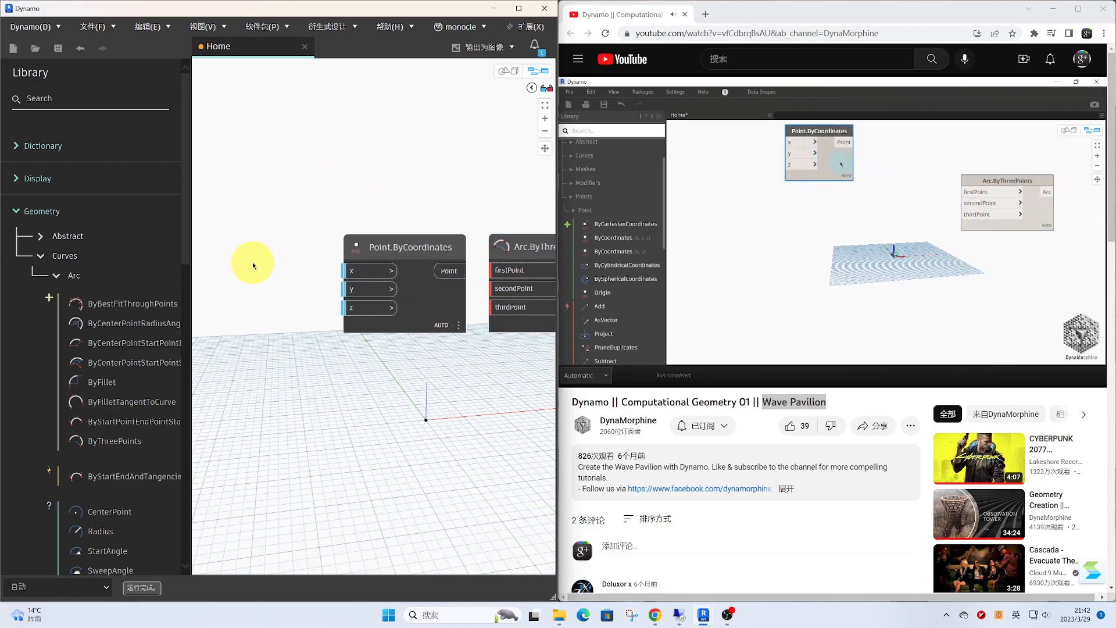
{"action": "double_click", "coordinate": [237, 267]}
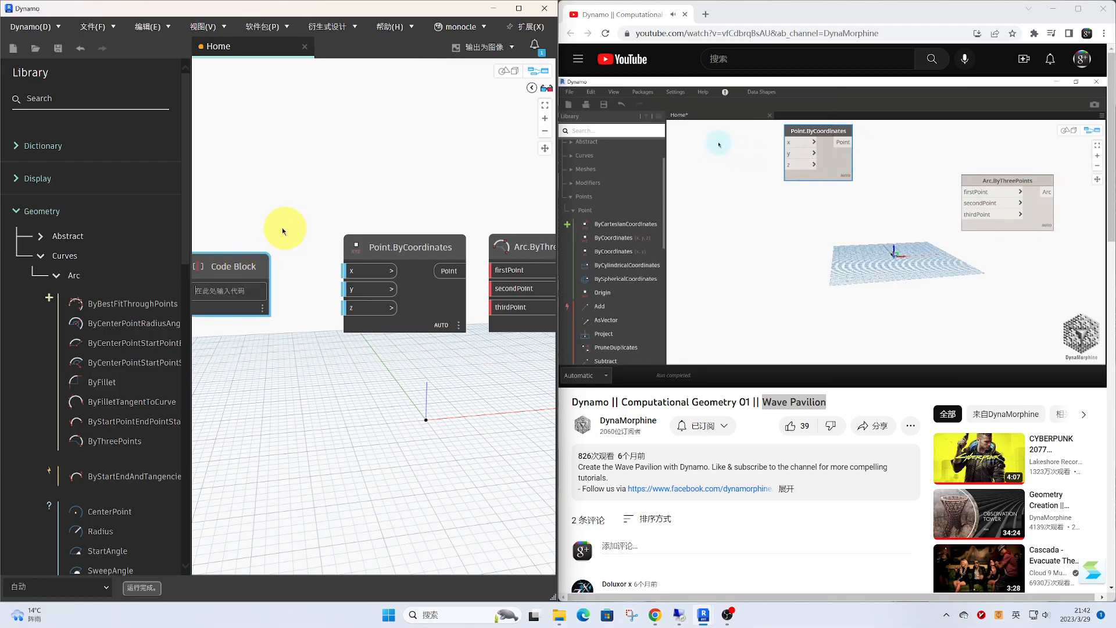
{"action": "middle_click_drag", "start_coordinate": [263, 236], "coordinate": [330, 225]}
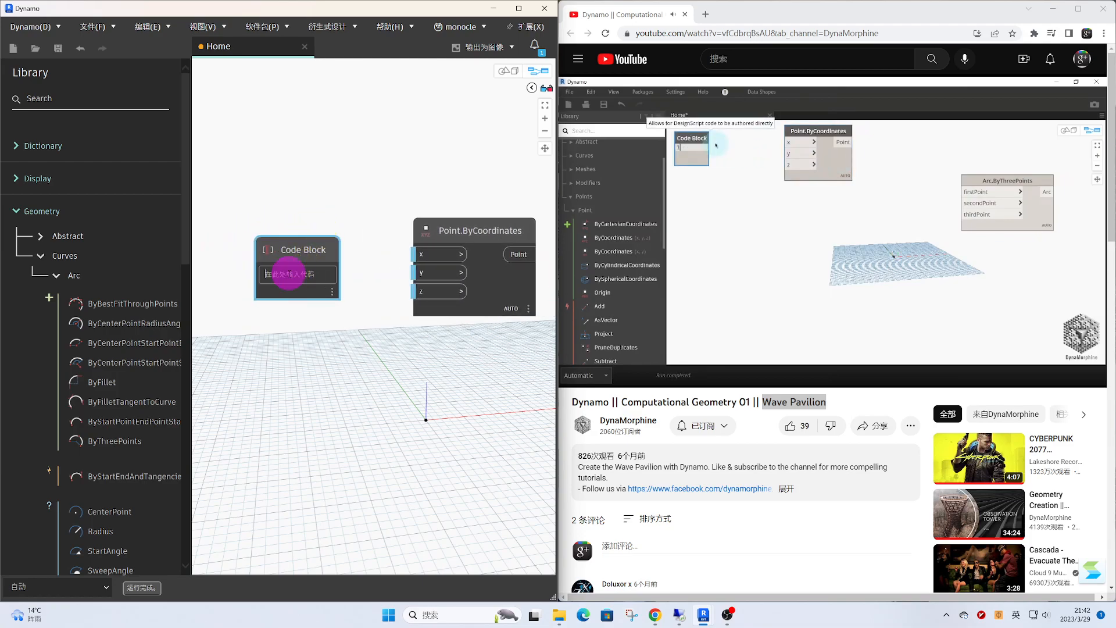
{"action": "type", "text": "120"}
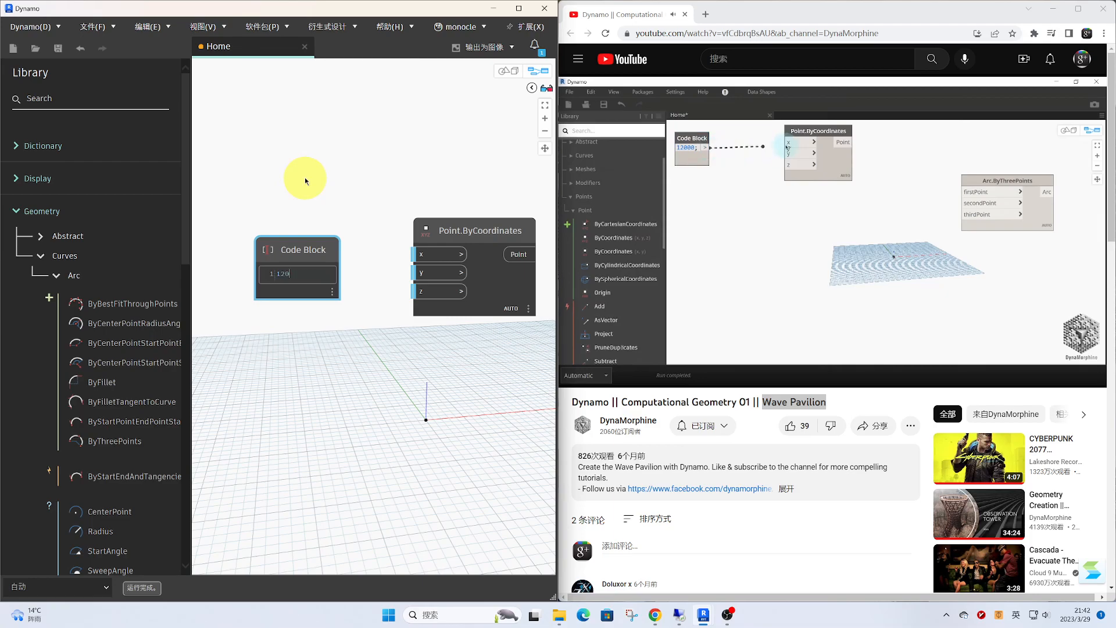
{"action": "type", "text": "00;"}
{"action": "key", "text": "Return"}
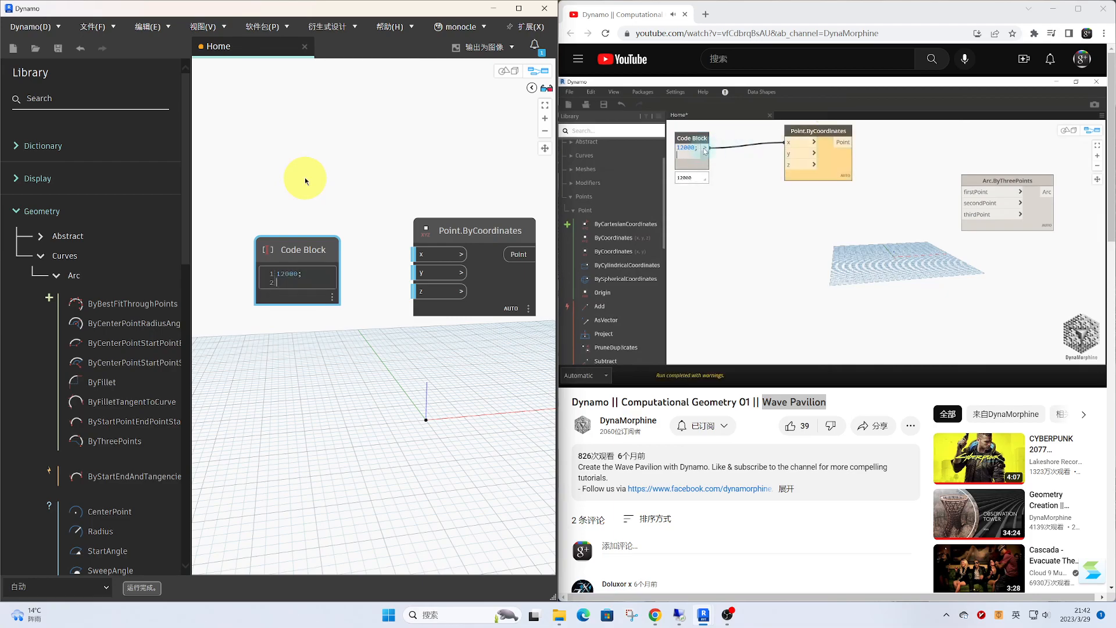
{"action": "type", "text": "1000;"}
{"action": "left_click", "coordinate": [368, 162]}
Connect the 12000 output to x and the 1000 output to y of Point.ByCoordinates, and lower the point node slightly
{"action": "left_click_drag", "start_coordinate": [337, 277], "coordinate": [418, 255]}
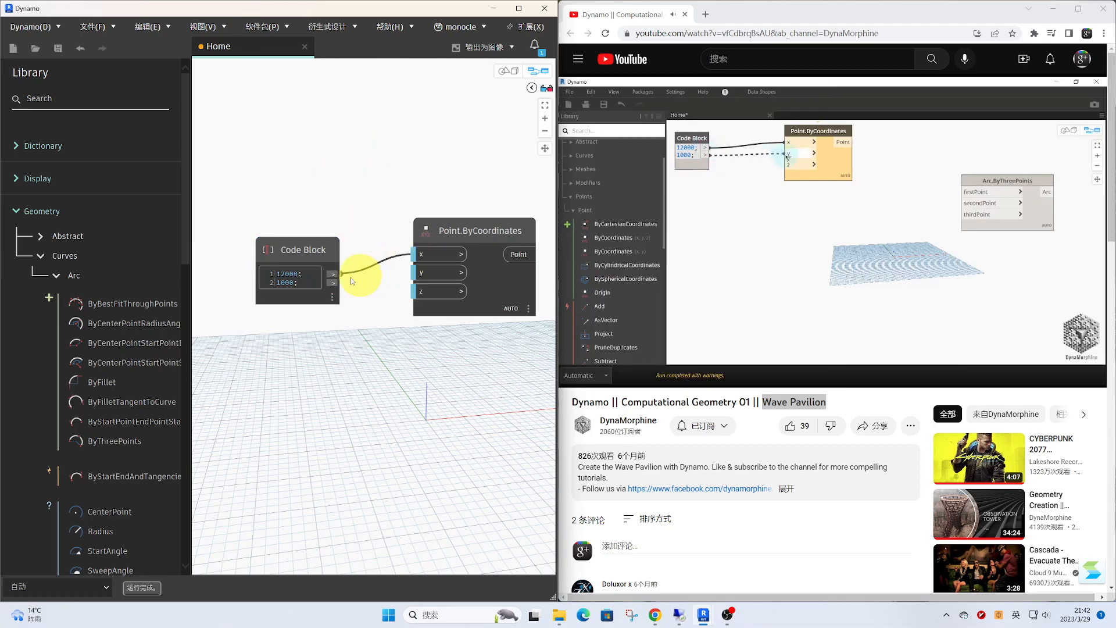
{"action": "left_click_drag", "start_coordinate": [337, 282], "coordinate": [421, 273]}
{"action": "left_click_drag", "start_coordinate": [471, 221], "coordinate": [464, 231]}
{"action": "left_click", "coordinate": [458, 177]}
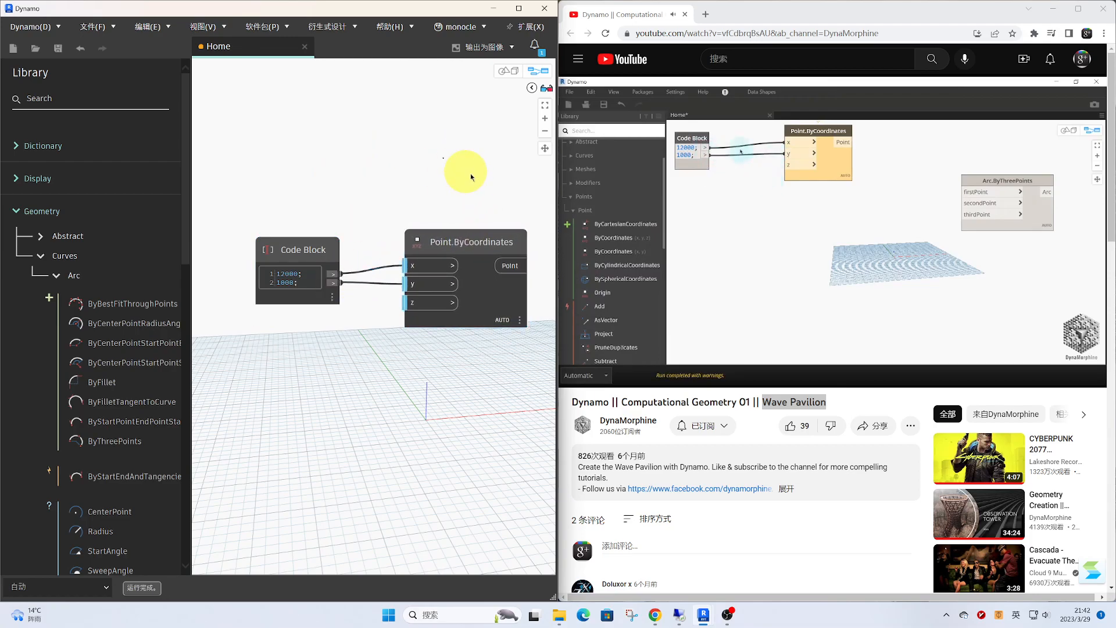
Lower the Arc.ByThreePoints node and connect the Point output to its firstPoint input
{"action": "middle_click_drag", "start_coordinate": [492, 187], "coordinate": [345, 187]}
{"action": "left_click_drag", "start_coordinate": [457, 235], "coordinate": [483, 283]}
{"action": "left_click_drag", "start_coordinate": [373, 265], "coordinate": [459, 302]}
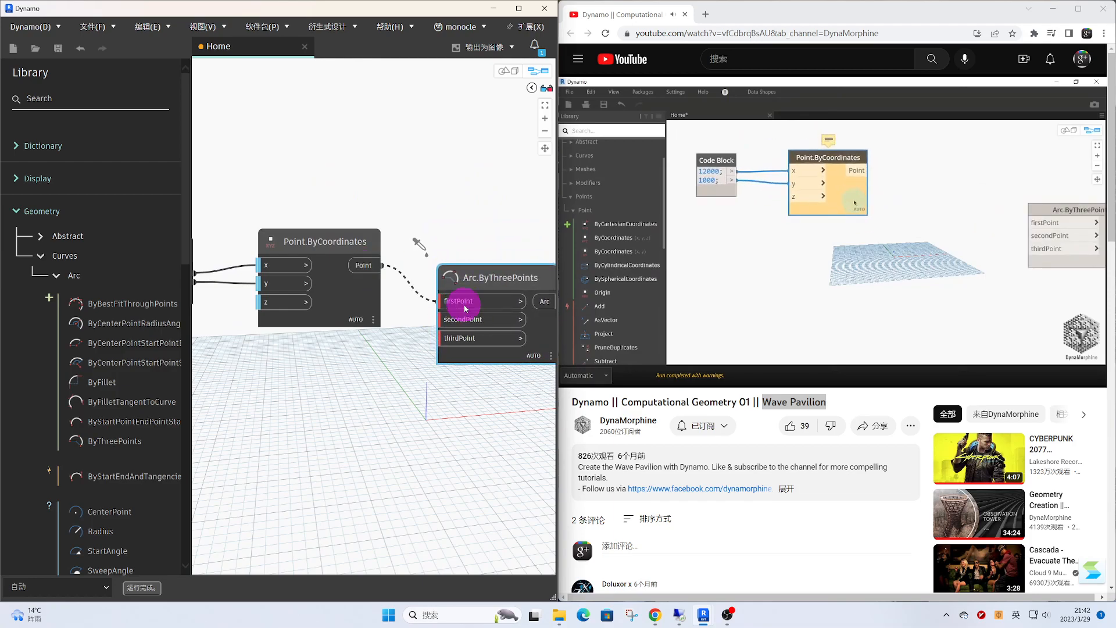
{"action": "middle_click_drag", "start_coordinate": [381, 368], "coordinate": [359, 370]}
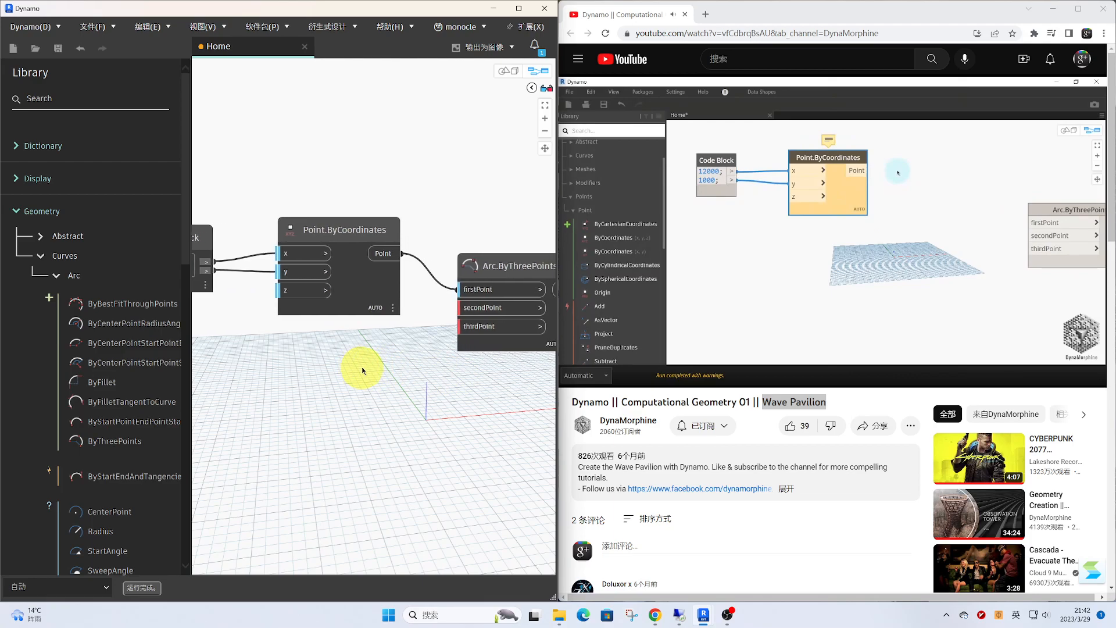
{"action": "scroll", "coordinate": [418, 187], "scroll_direction": "down", "scroll_amount": 2}
{"action": "middle_click_drag", "start_coordinate": [418, 187], "coordinate": [469, 187]}
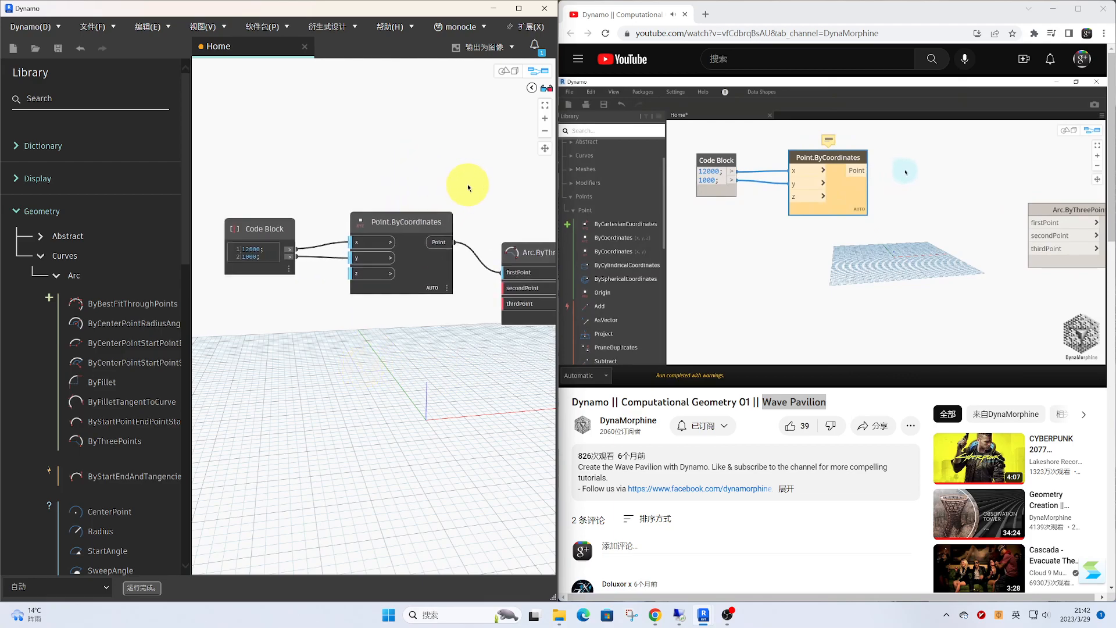
Move the point node closer to its Code Block, group the two nodes, and title the group "First point"
{"action": "left_click_drag", "start_coordinate": [428, 220], "coordinate": [410, 222]}
{"action": "left_click_drag", "start_coordinate": [399, 343], "coordinate": [259, 190]}
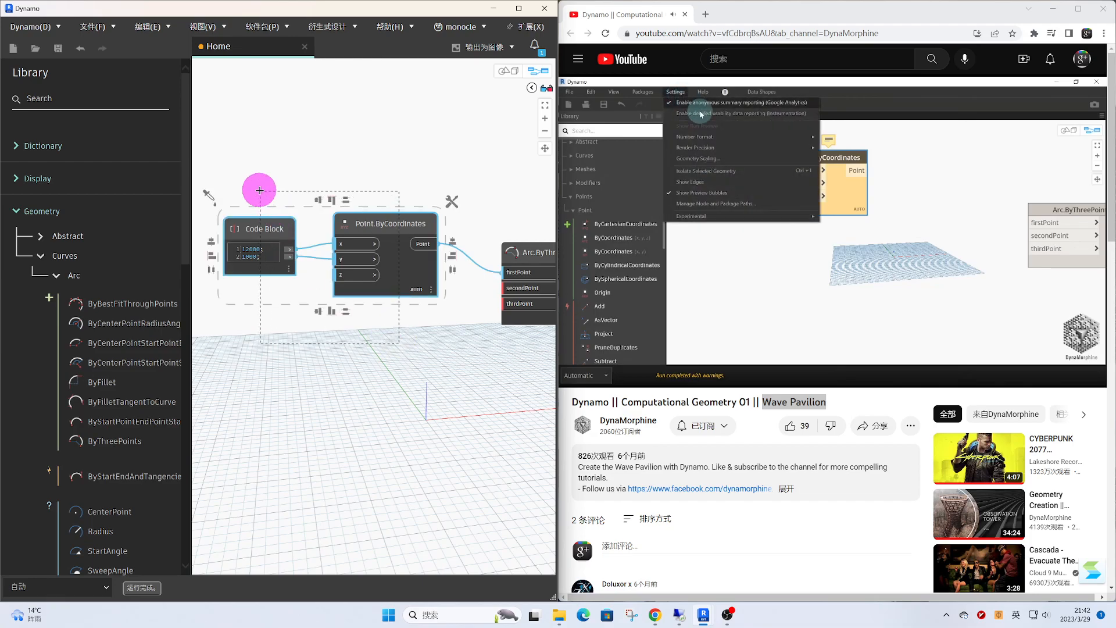
{"action": "key", "text": "ctrl+g"}
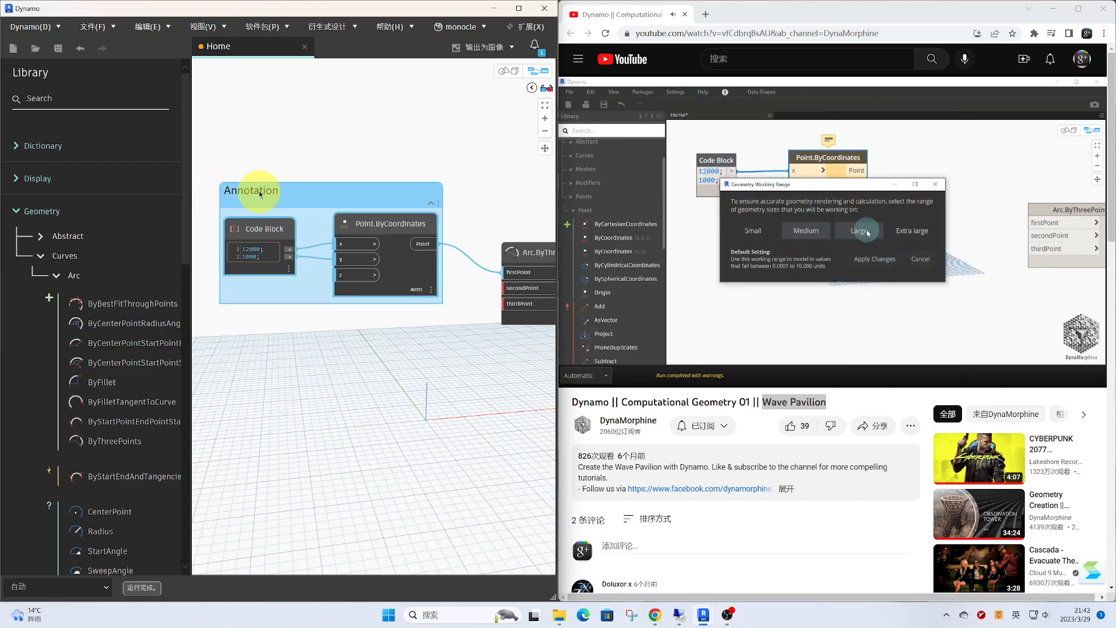
{"action": "double_click", "coordinate": [273, 190]}
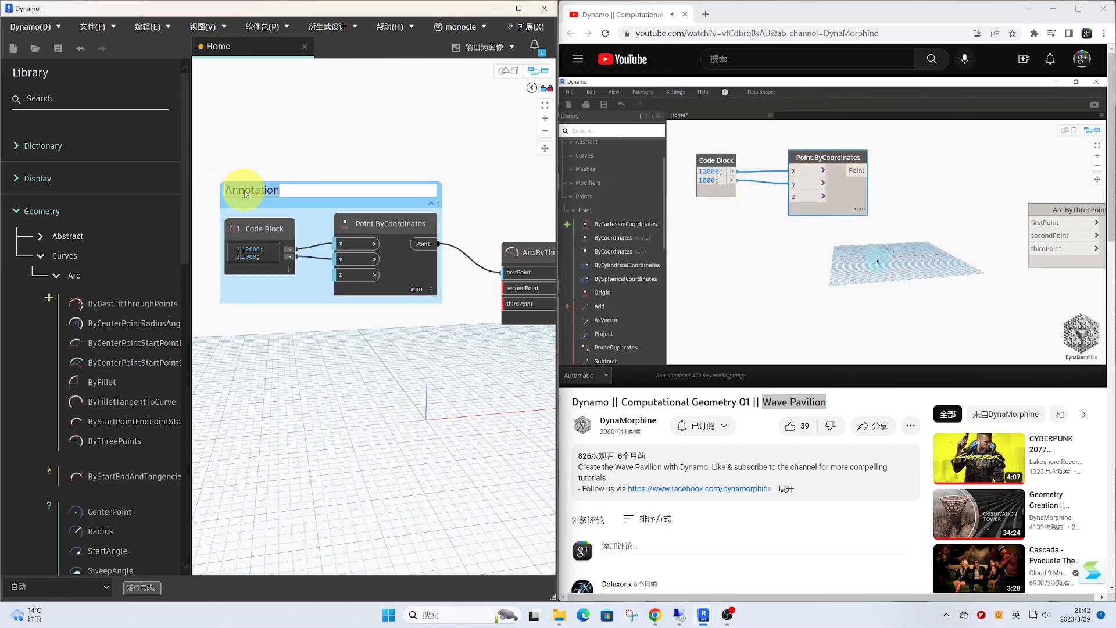
{"action": "type", "text": "fIR"}
{"action": "key", "text": "BackSpace"}
{"action": "key", "text": "BackSpace"}
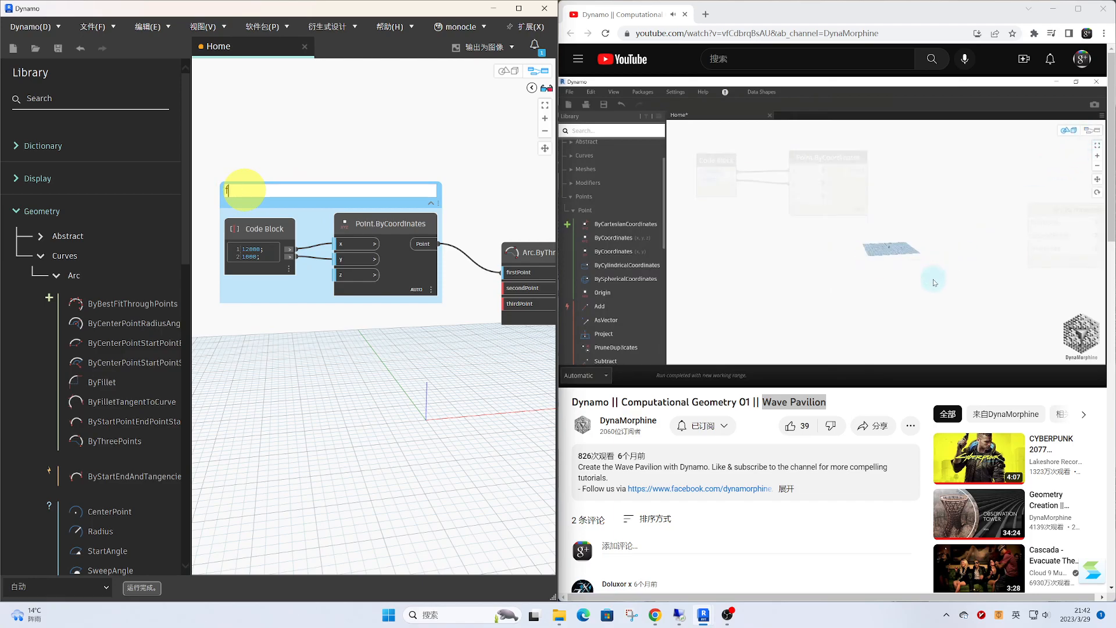
{"action": "type", "text": "irst point"}
{"action": "left_click", "coordinate": [372, 129]}
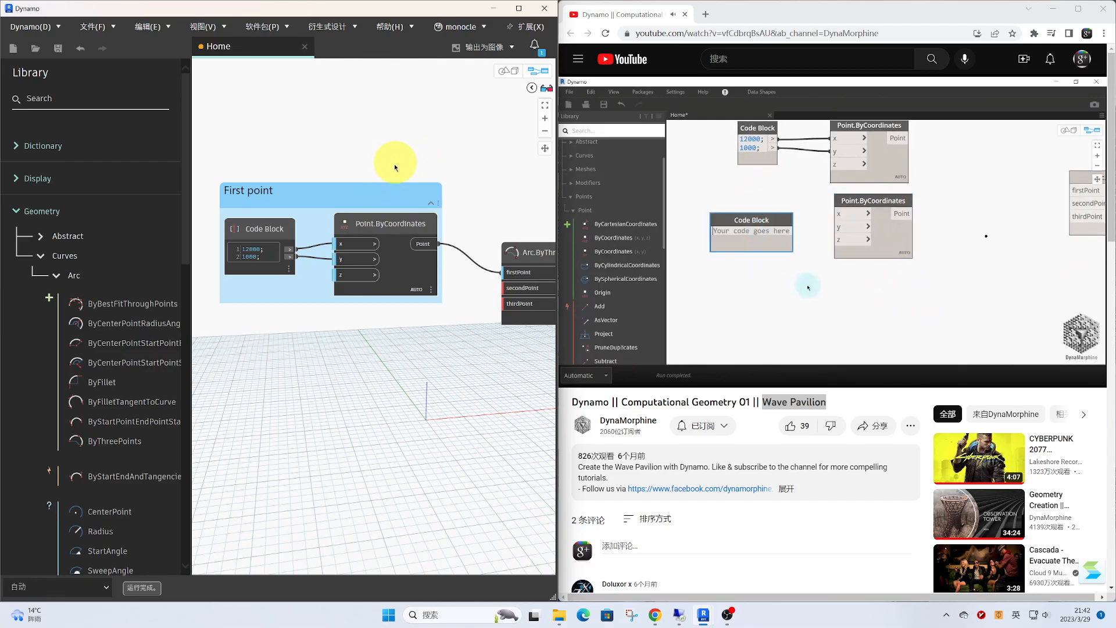
Duplicate the First point group and place the copy directly below the original
{"action": "left_click", "coordinate": [399, 186]}
{"action": "key", "text": "ctrl+c"}
{"action": "key", "text": "ctrl+v"}
{"action": "left_click_drag", "start_coordinate": [448, 309], "coordinate": [312, 336]}
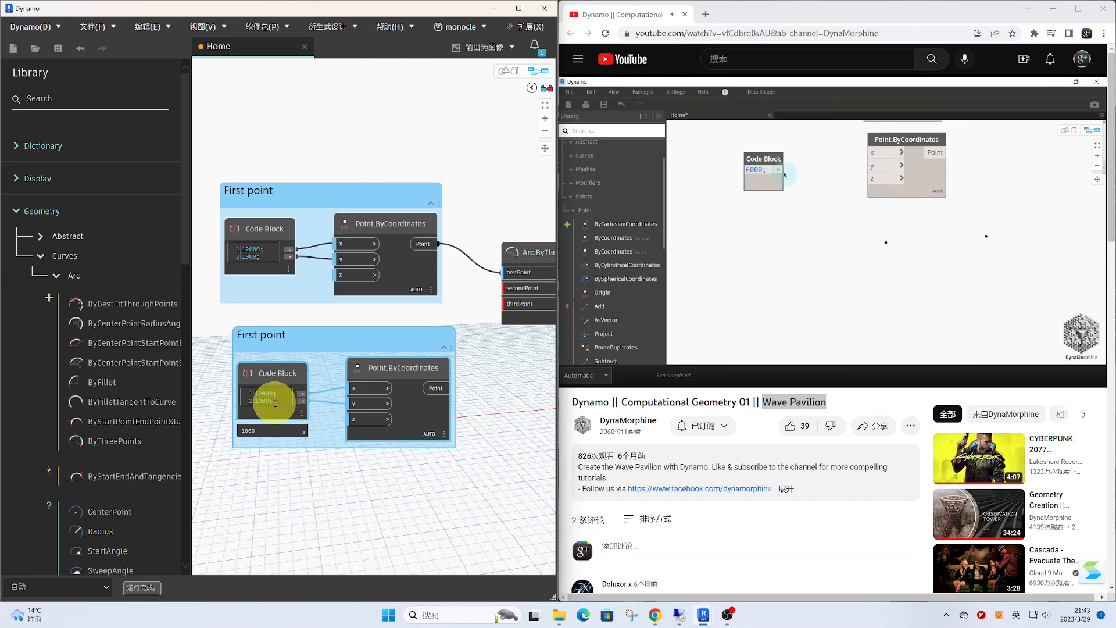
Replace the copied Code Block's contents with 6000; and connect its output to y of the copied Point.ByCoordinates
{"action": "left_click_drag", "start_coordinate": [278, 400], "coordinate": [224, 385]}
{"action": "type", "text": "6000;"}
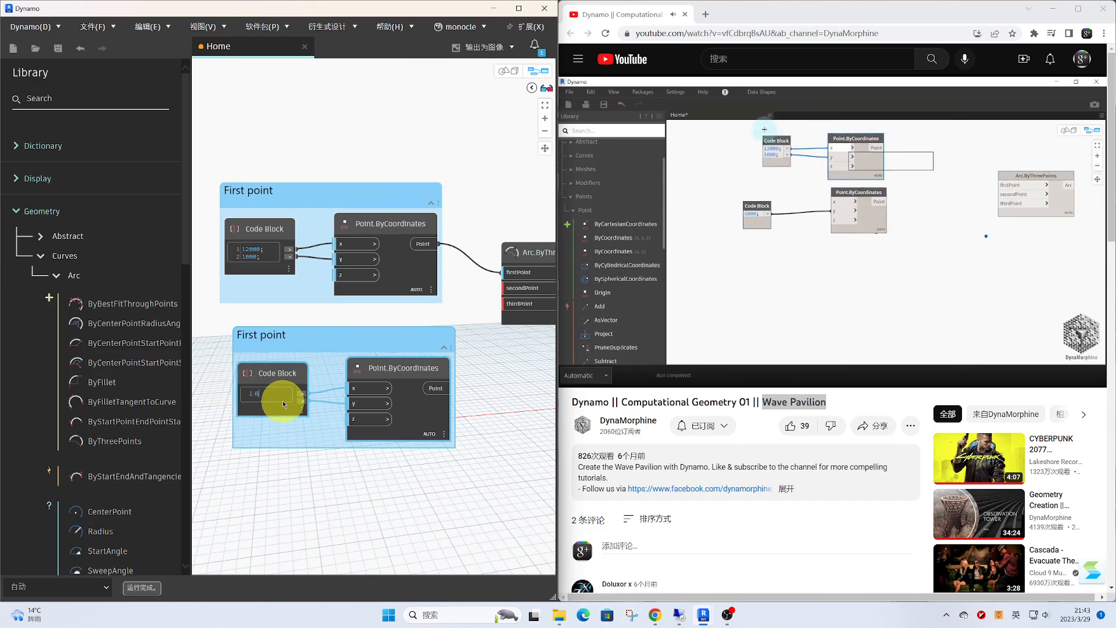
{"action": "left_click", "coordinate": [352, 497]}
{"action": "left_click", "coordinate": [368, 394]}
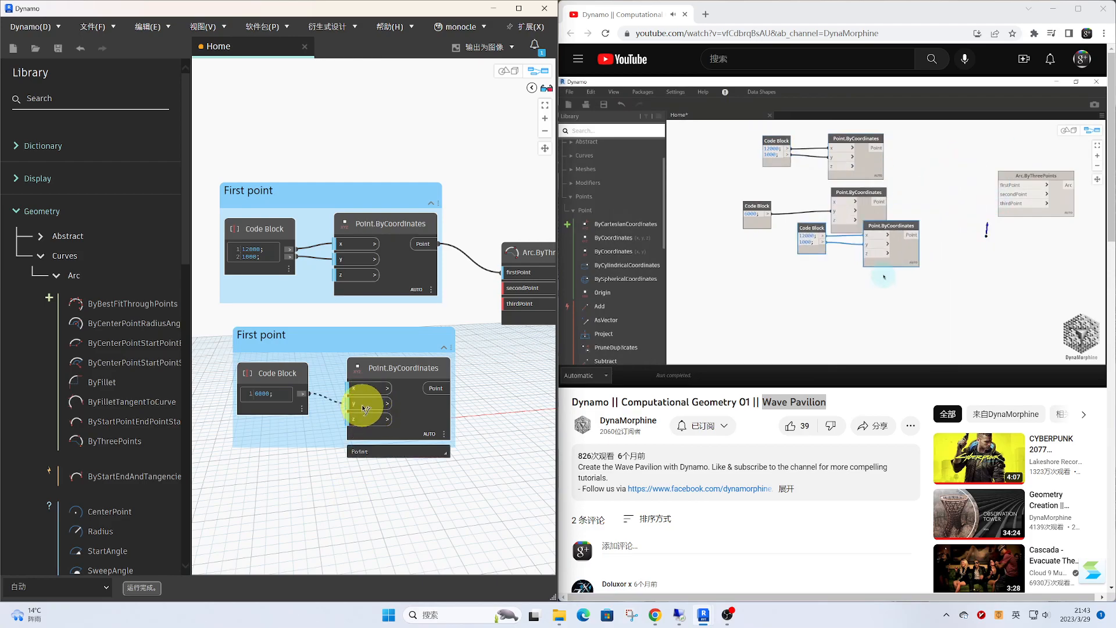
{"action": "left_click", "coordinate": [366, 404]}
Shift the copied group slightly to line up with the original and retitle it "2nd point"
{"action": "left_click_drag", "start_coordinate": [281, 340], "coordinate": [203, 334]}
{"action": "double_click", "coordinate": [256, 334]}
{"action": "type", "text": "2"}
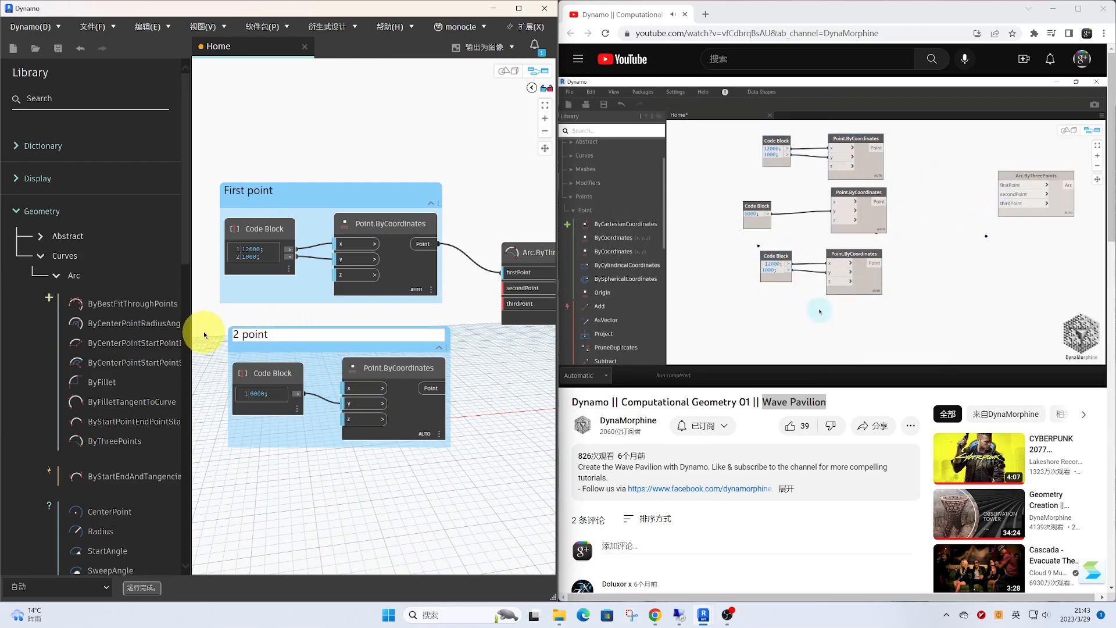
{"action": "type", "text": "nd"}
{"action": "left_click", "coordinate": [397, 348]}
{"action": "key", "text": "ctrl+c"}
{"action": "key", "text": "ctrl+v"}
{"action": "left_click_drag", "start_coordinate": [452, 313], "coordinate": [338, 471]}
{"action": "key", "text": "Delete"}
Duplicate the First point group again and place the copy below the 2nd point group
{"action": "left_click", "coordinate": [330, 197]}
{"action": "middle_click_drag", "start_coordinate": [330, 200], "coordinate": [338, 143]}
{"action": "key", "text": "ctrl+c"}
{"action": "key", "text": "ctrl+v"}
{"action": "left_click_drag", "start_coordinate": [493, 310], "coordinate": [341, 418]}
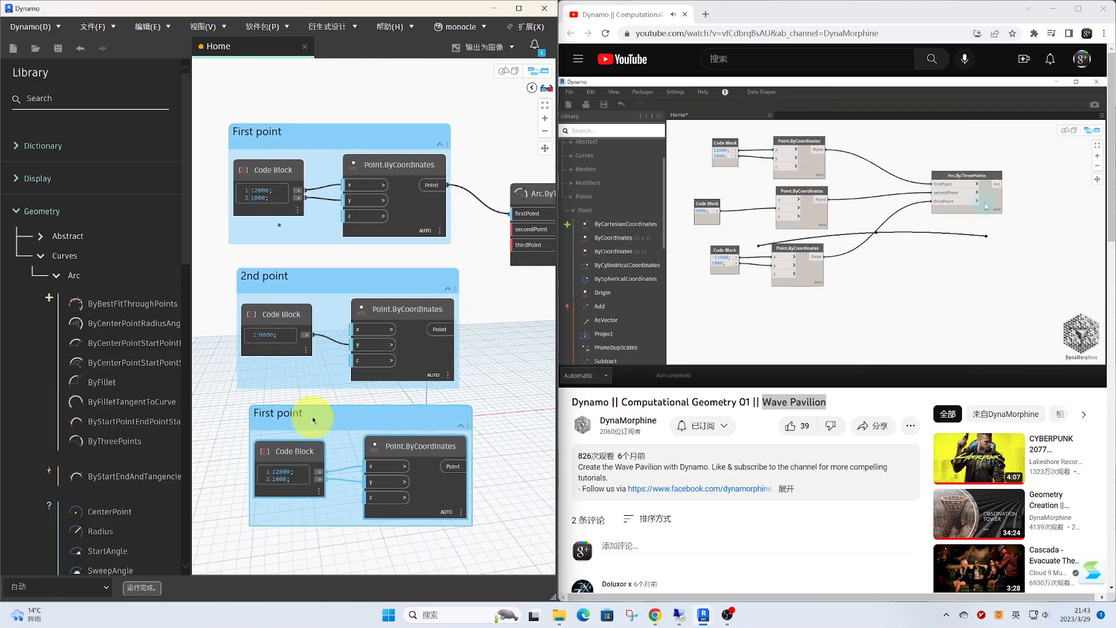
Retitle the newest group "3rd point" and change the first value in its Code Block to -12000
{"action": "double_click", "coordinate": [276, 414]}
{"action": "type", "text": "3rd"}
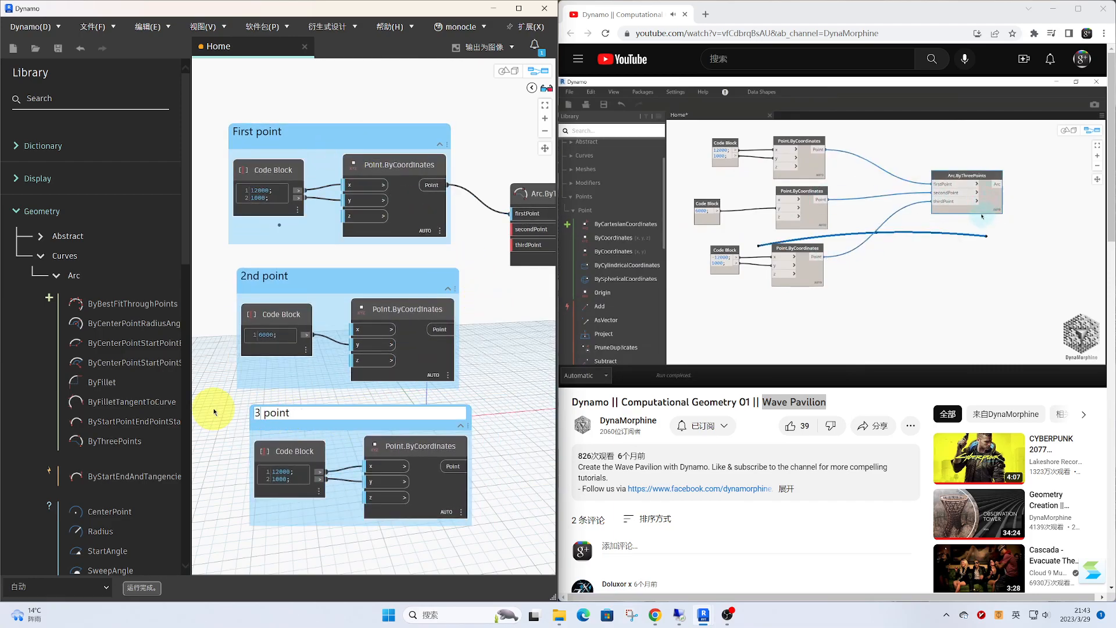
{"action": "left_click", "coordinate": [534, 443]}
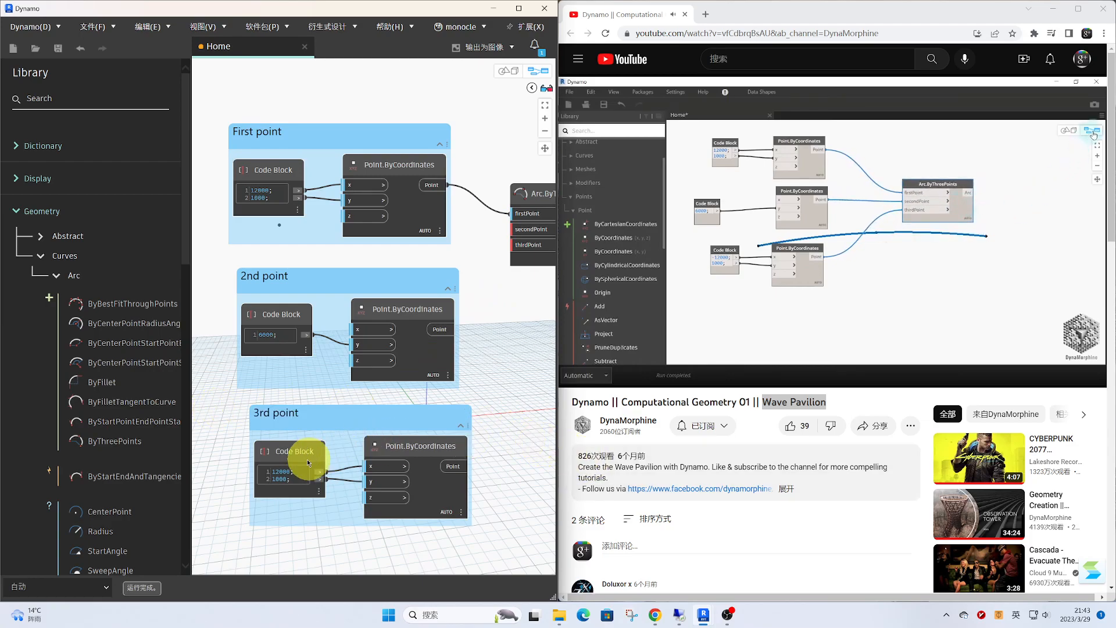
{"action": "left_click", "coordinate": [275, 472]}
{"action": "left_click", "coordinate": [272, 474]}
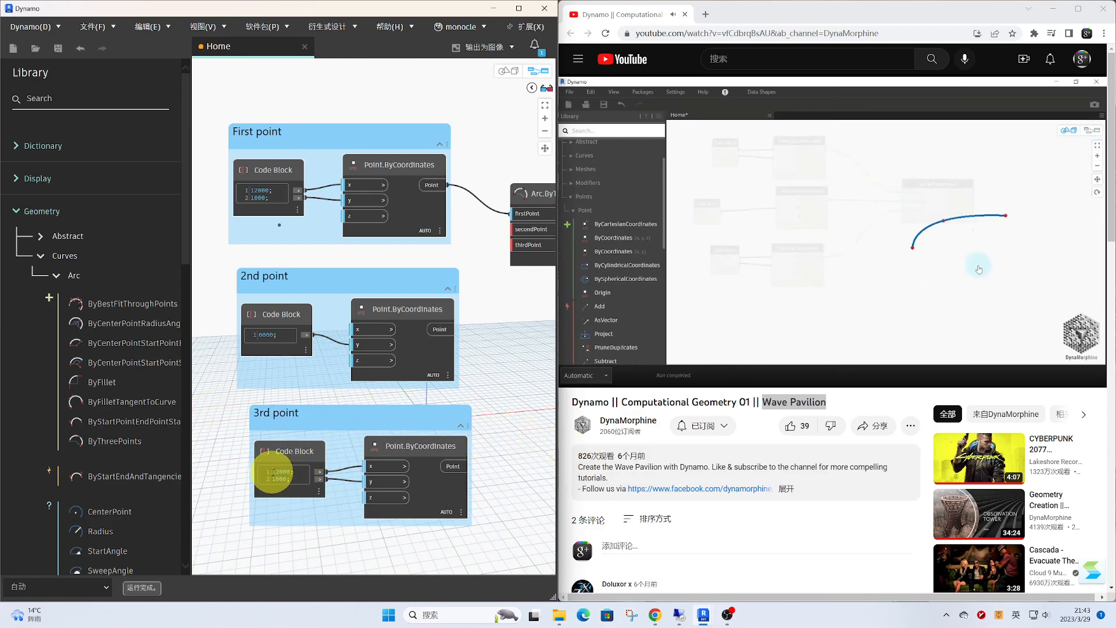
{"action": "type", "text": "-"}
Connect the 3rd and 2nd point outputs to thirdPoint and secondPoint of Arc.ByThreePoints, and lower the arc node beside the groups
{"action": "left_click", "coordinate": [454, 466]}
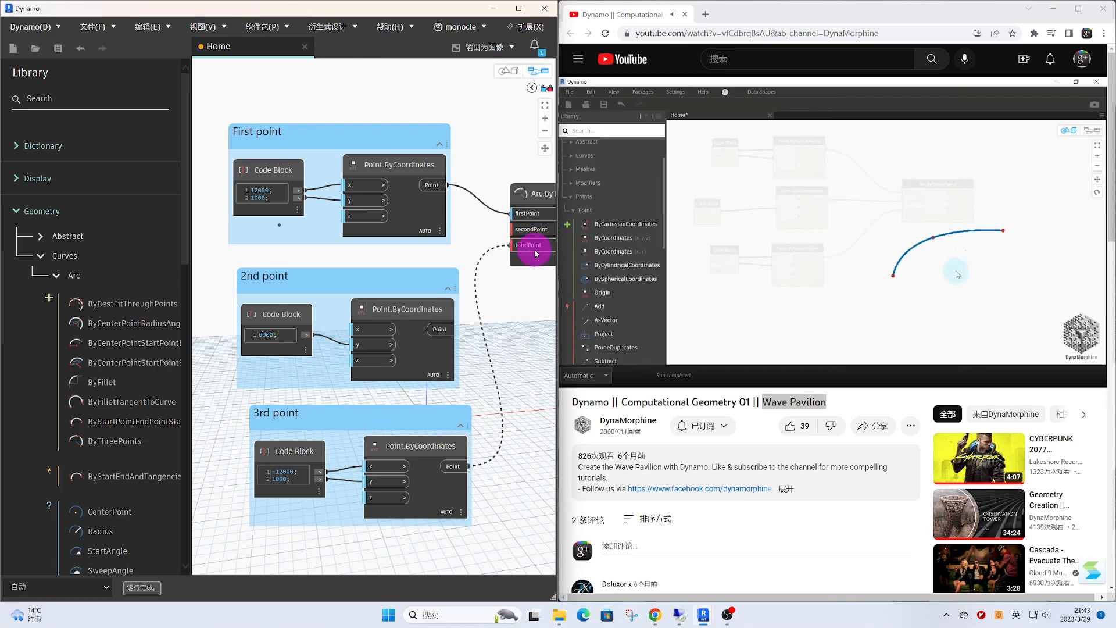
{"action": "left_click", "coordinate": [439, 332]}
{"action": "left_click", "coordinate": [526, 230]}
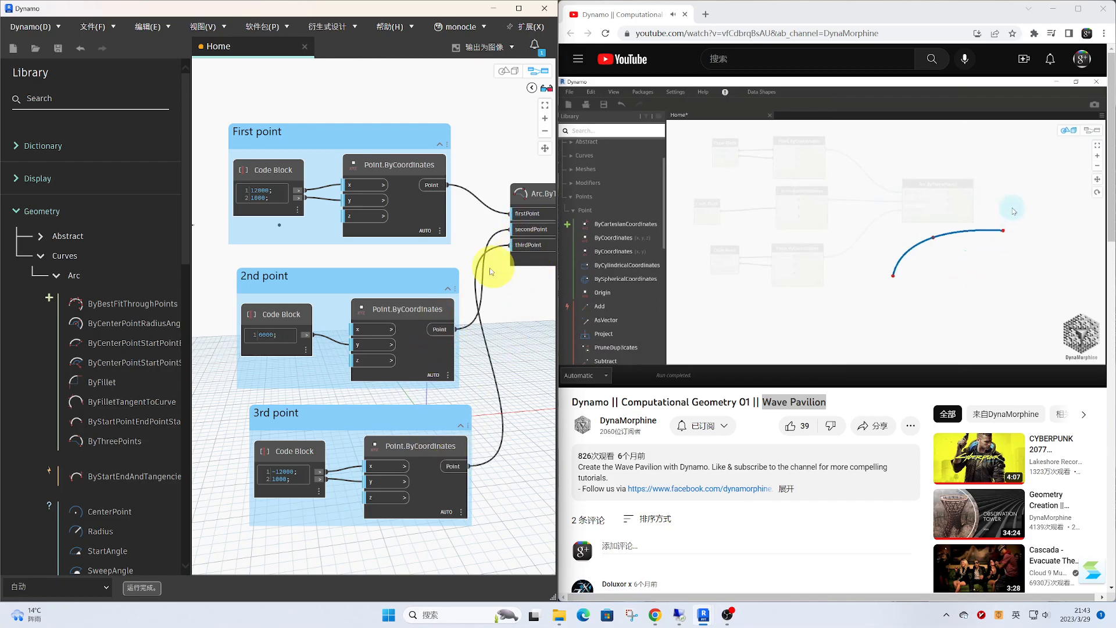
{"action": "middle_click_drag", "start_coordinate": [497, 267], "coordinate": [343, 281]}
{"action": "left_click_drag", "start_coordinate": [437, 221], "coordinate": [467, 287]}
{"action": "left_click", "coordinate": [450, 150]}
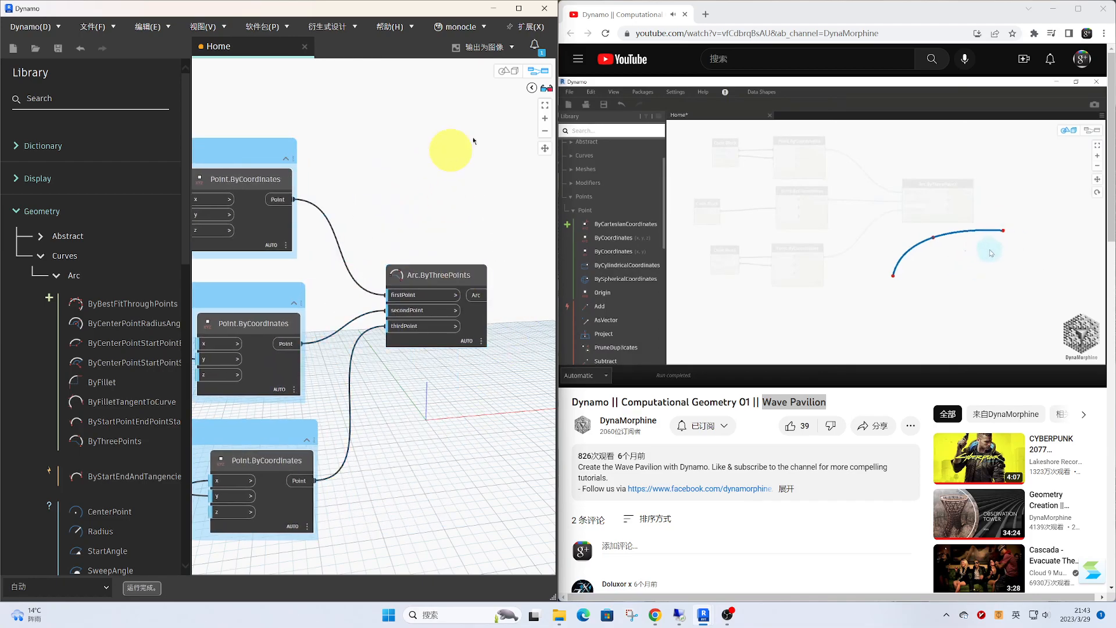
Inspect the three-point arc in the 3D background preview and return to the graph view
{"action": "left_click", "coordinate": [539, 72]}
{"action": "mouse_move", "coordinate": [392, 253]}
{"action": "right_mouse_down"}
{"action": "mouse_move", "coordinate": [409, 214]}
{"action": "mouse_move", "coordinate": [410, 239]}
{"action": "mouse_move", "coordinate": [416, 203]}
{"action": "mouse_move", "coordinate": [414, 246]}
{"action": "right_mouse_up"}
{"action": "left_click", "coordinate": [540, 76]}
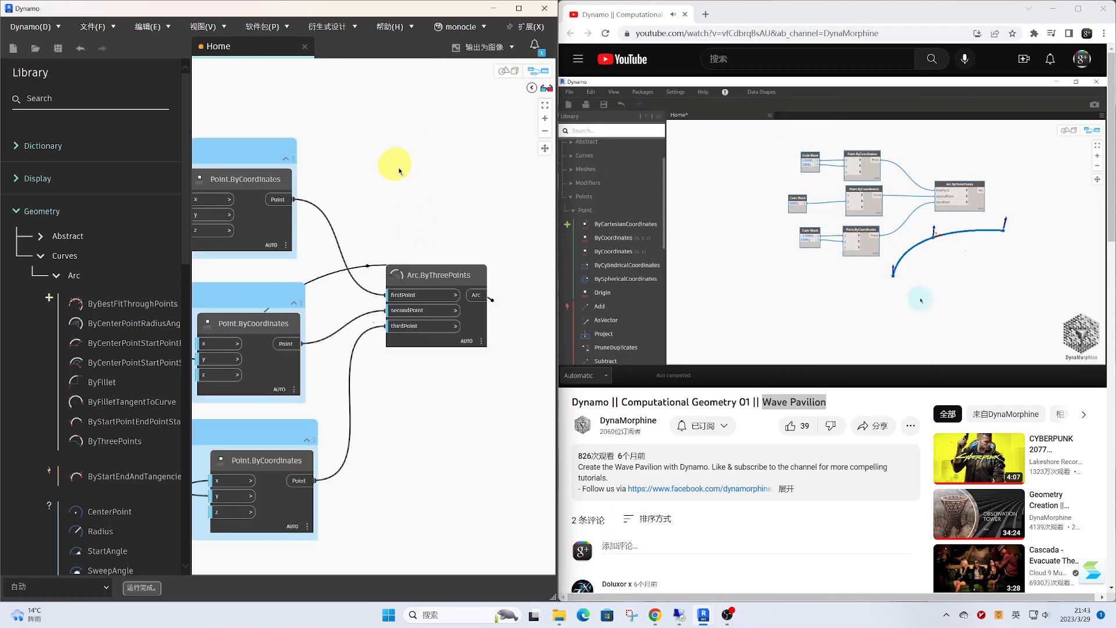
Move Arc.ByThreePoints slightly closer to the point groups and reposition the whole selected graph on the canvas
{"action": "scroll", "coordinate": [434, 252], "scroll_direction": "down", "scroll_amount": 3}
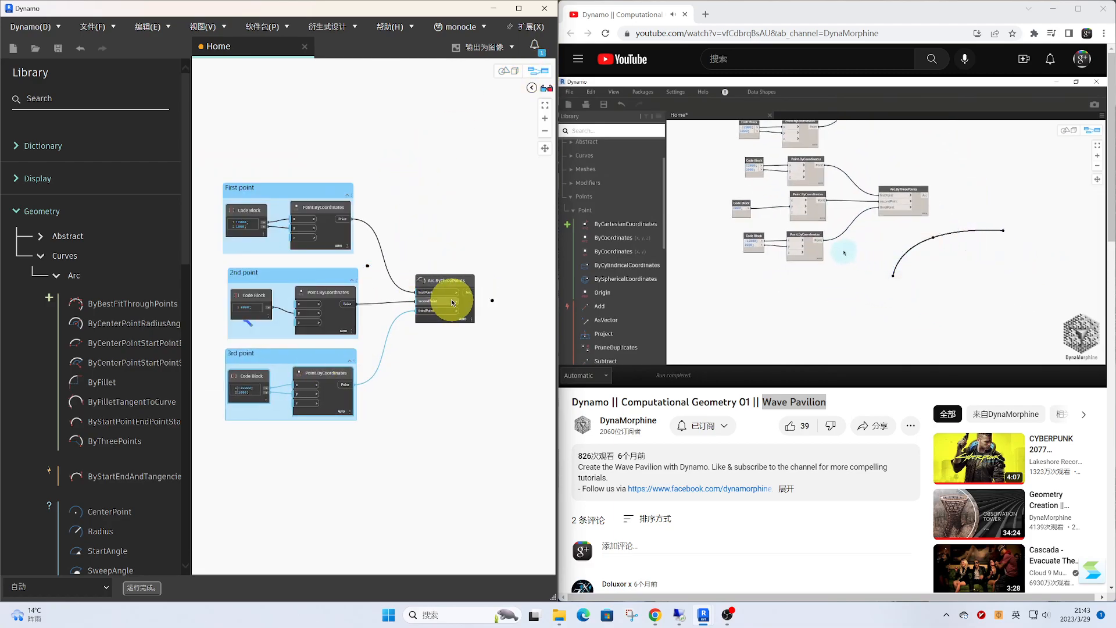
{"action": "left_click", "coordinate": [493, 370]}
{"action": "left_click_drag", "start_coordinate": [474, 286], "coordinate": [467, 286]}
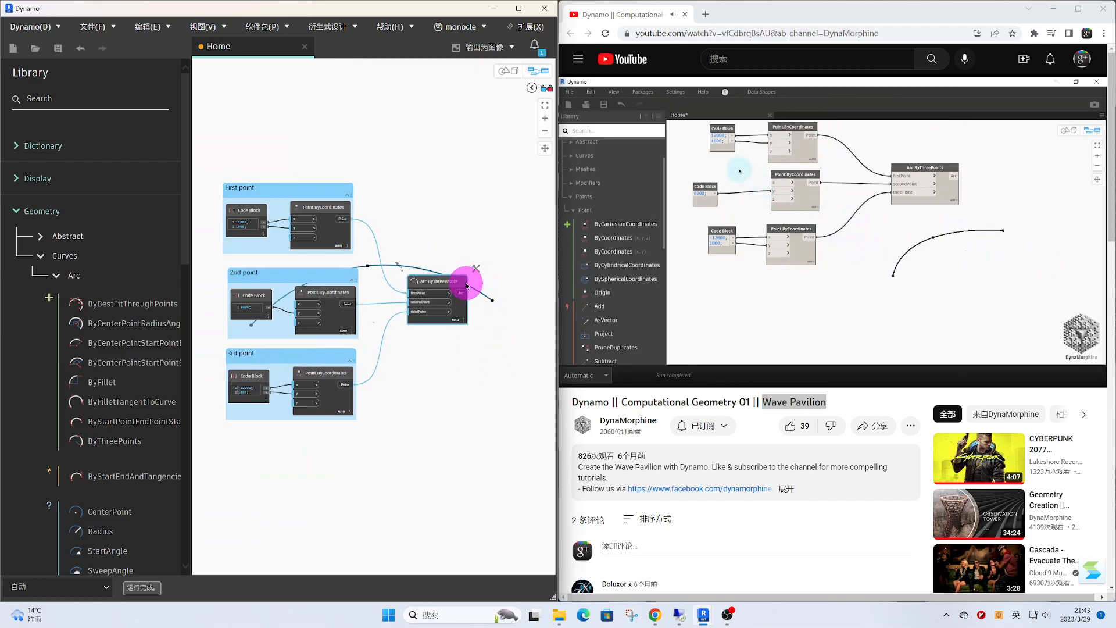
{"action": "left_click", "coordinate": [428, 391]}
{"action": "scroll", "coordinate": [431, 392], "scroll_direction": "down", "scroll_amount": 1}
{"action": "left_click_drag", "start_coordinate": [449, 431], "coordinate": [250, 183]}
{"action": "left_click_drag", "start_coordinate": [323, 294], "coordinate": [336, 251]}
{"action": "scroll", "coordinate": [336, 250], "scroll_direction": "up", "scroll_amount": 2}
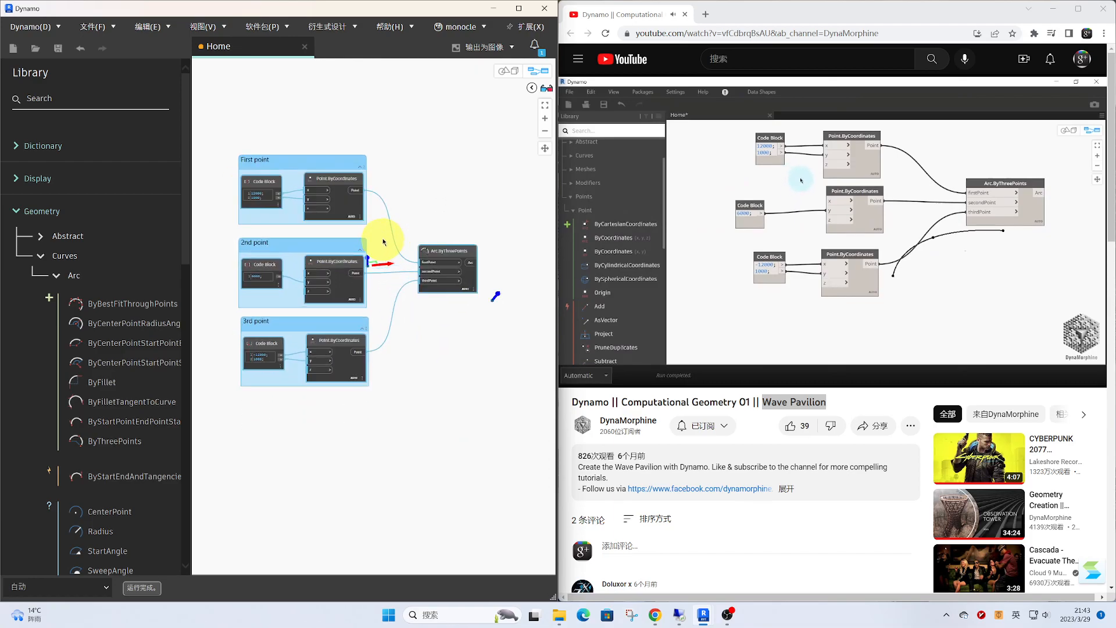
Ungroup the 2nd point, First point and 3rd point groups while keeping their nodes
{"action": "right_click", "coordinate": [336, 249]}
{"action": "left_click", "coordinate": [361, 264]}
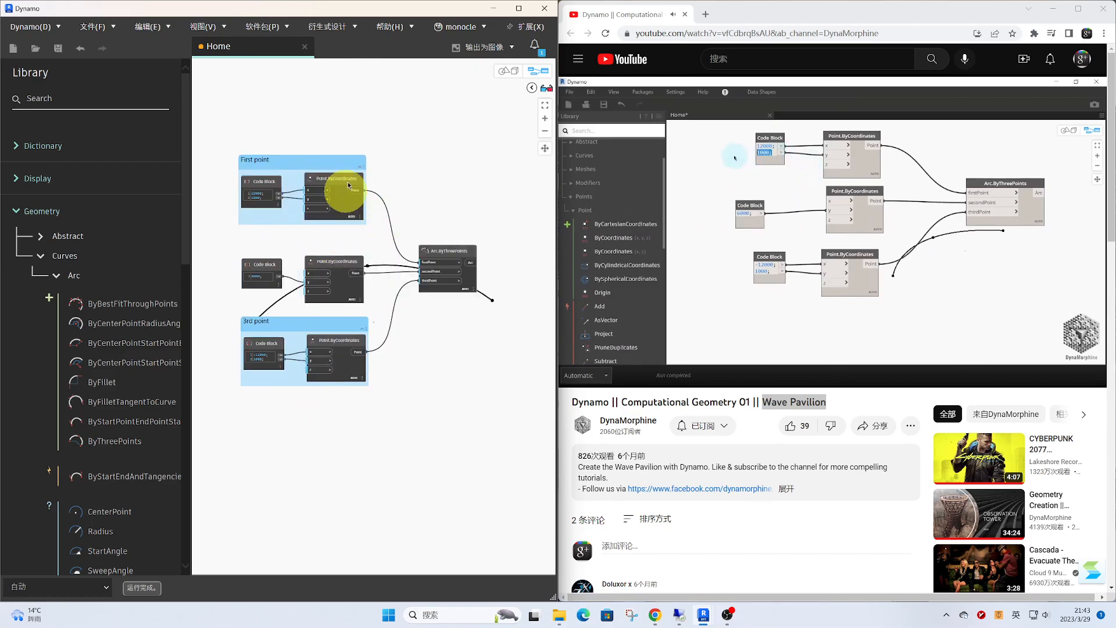
{"action": "right_click", "coordinate": [351, 166]}
{"action": "left_click", "coordinate": [374, 191]}
{"action": "right_click", "coordinate": [307, 321]}
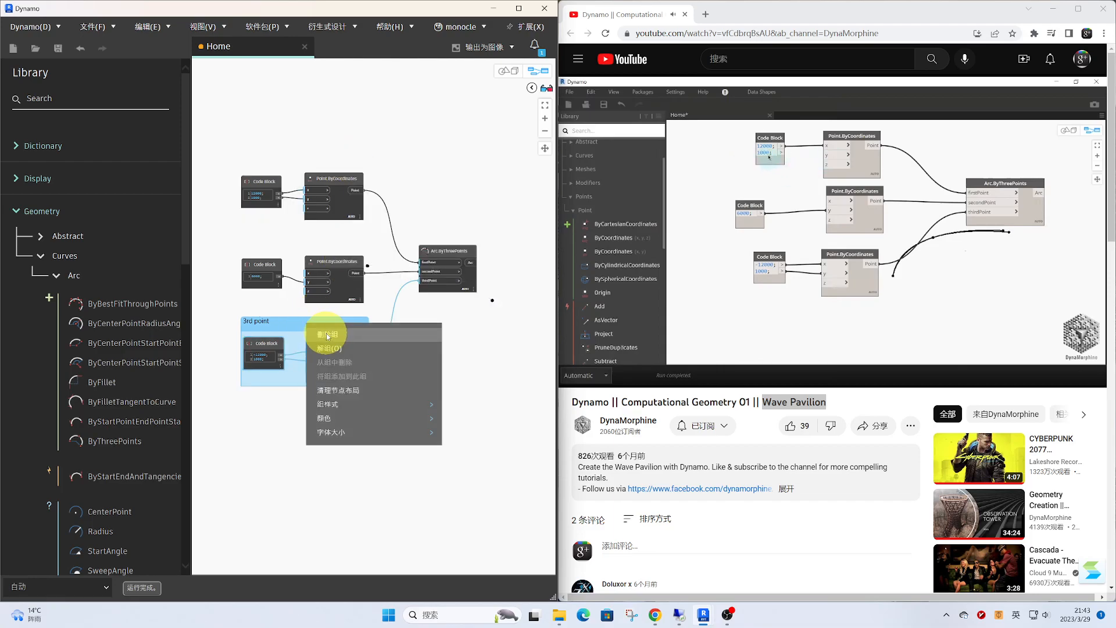
{"action": "left_click", "coordinate": [330, 347]}
Group all the point nodes with Arc.ByThreePoints and title the group "Arc 1"
{"action": "left_click_drag", "start_coordinate": [441, 388], "coordinate": [229, 108]}
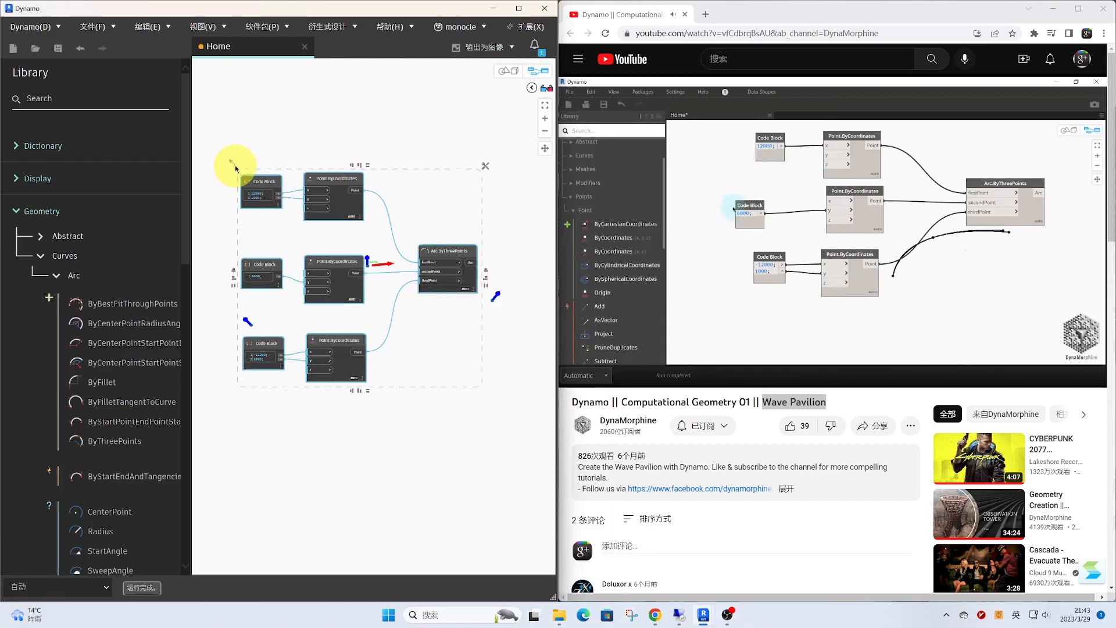
{"action": "key", "text": "ctrl+g"}
{"action": "scroll", "coordinate": [251, 158], "scroll_direction": "up", "scroll_amount": 3}
{"action": "double_click", "coordinate": [261, 158]}
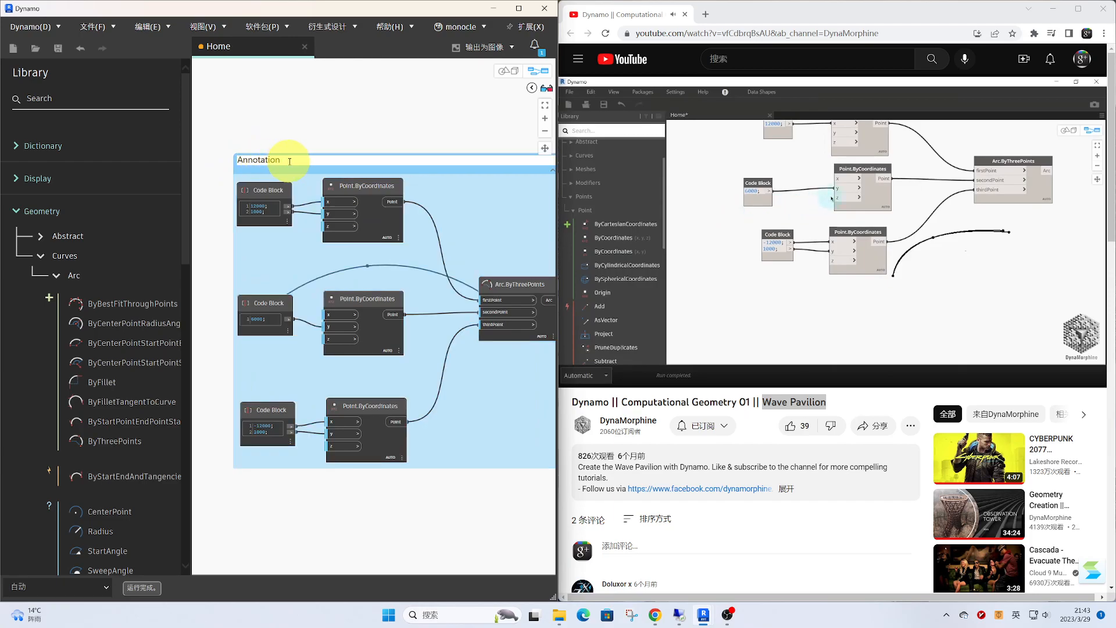
{"action": "left_click_drag", "start_coordinate": [291, 157], "coordinate": [193, 157]}
{"action": "type", "text": "Arc 1"}
Duplicate the Arc 1 group and place the copy directly below the original
{"action": "left_click", "coordinate": [465, 196]}
{"action": "key", "text": "ctrl+c"}
{"action": "scroll", "coordinate": [386, 256], "scroll_direction": "down", "scroll_amount": 5}
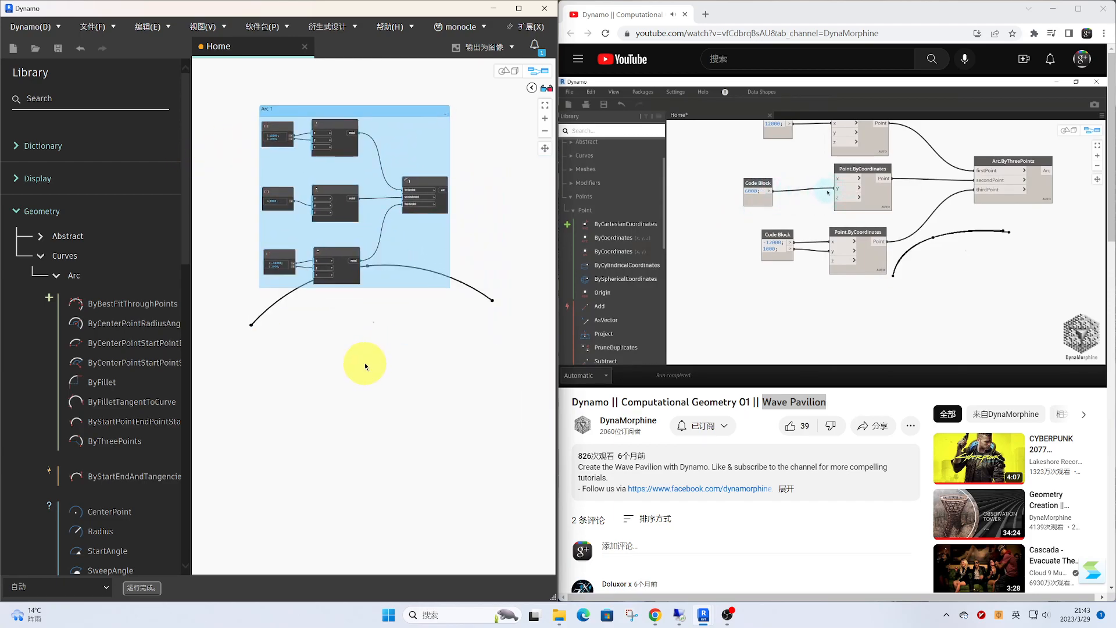
{"action": "key", "text": "ctrl+v"}
{"action": "left_click_drag", "start_coordinate": [510, 324], "coordinate": [379, 344]}
{"action": "scroll", "coordinate": [418, 266], "scroll_direction": "up", "scroll_amount": 5}
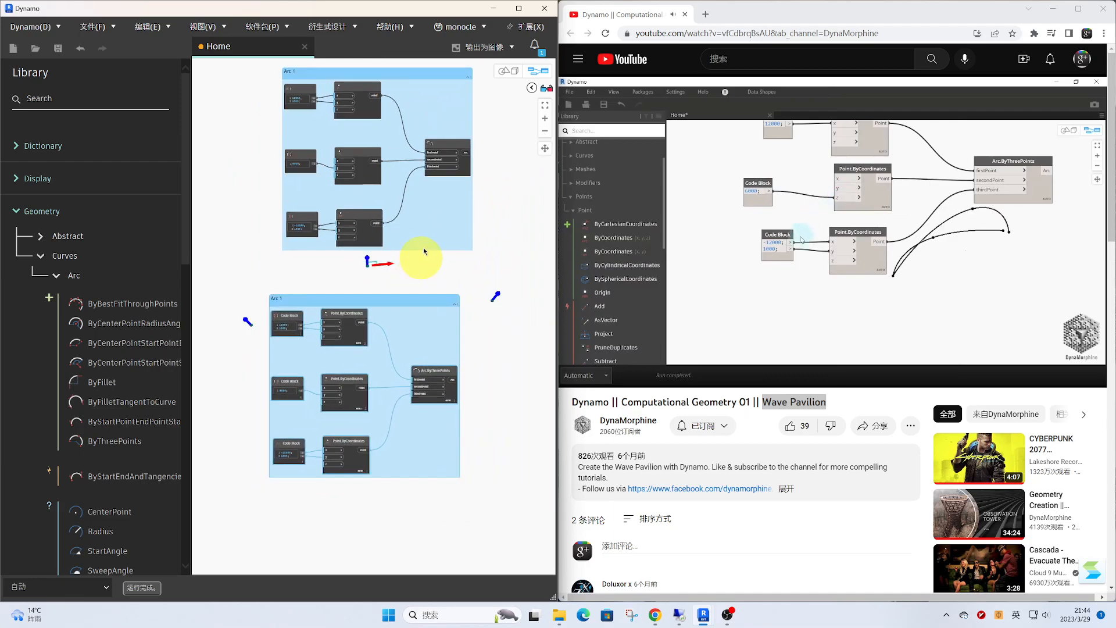
Delete the second value from the third point's Code Block in the copied group, leaving only -12000
{"action": "scroll", "coordinate": [352, 327], "scroll_direction": "up", "scroll_amount": 1}
{"action": "middle_click_drag", "start_coordinate": [340, 349], "coordinate": [347, 311]}
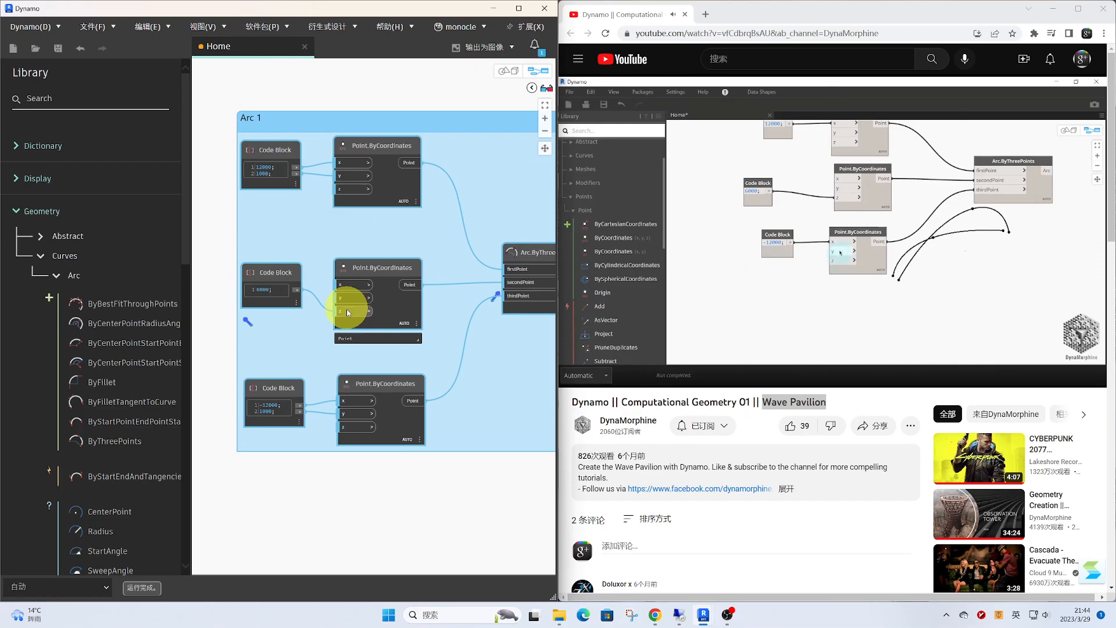
{"action": "left_click_drag", "start_coordinate": [281, 413], "coordinate": [237, 413]}
{"action": "key", "text": "BackSpace"}
{"action": "left_click", "coordinate": [344, 493]}
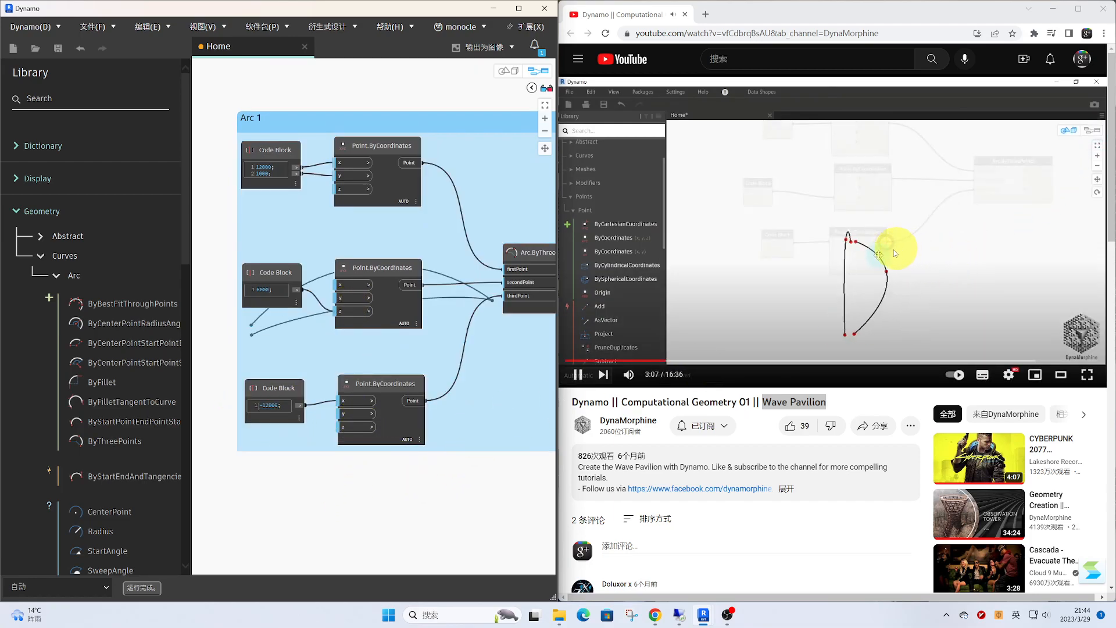
Rewind the tutorial video to 3:00 and pause it to recheck the second arc's point inputs
{"action": "left_click", "coordinate": [881, 276]}
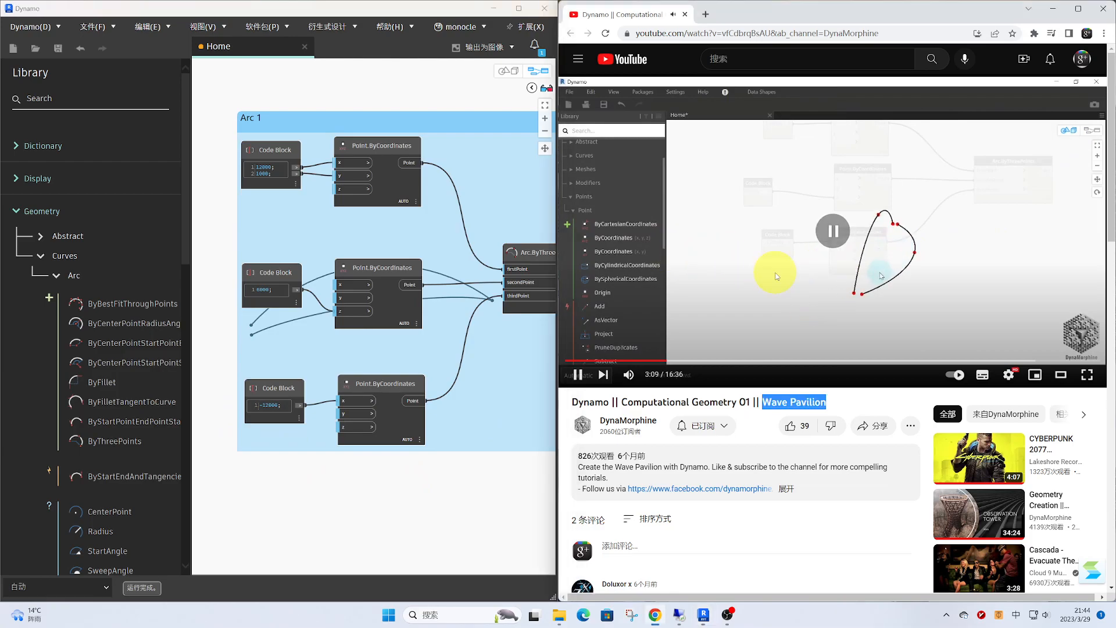
{"action": "left_click", "coordinate": [880, 265]}
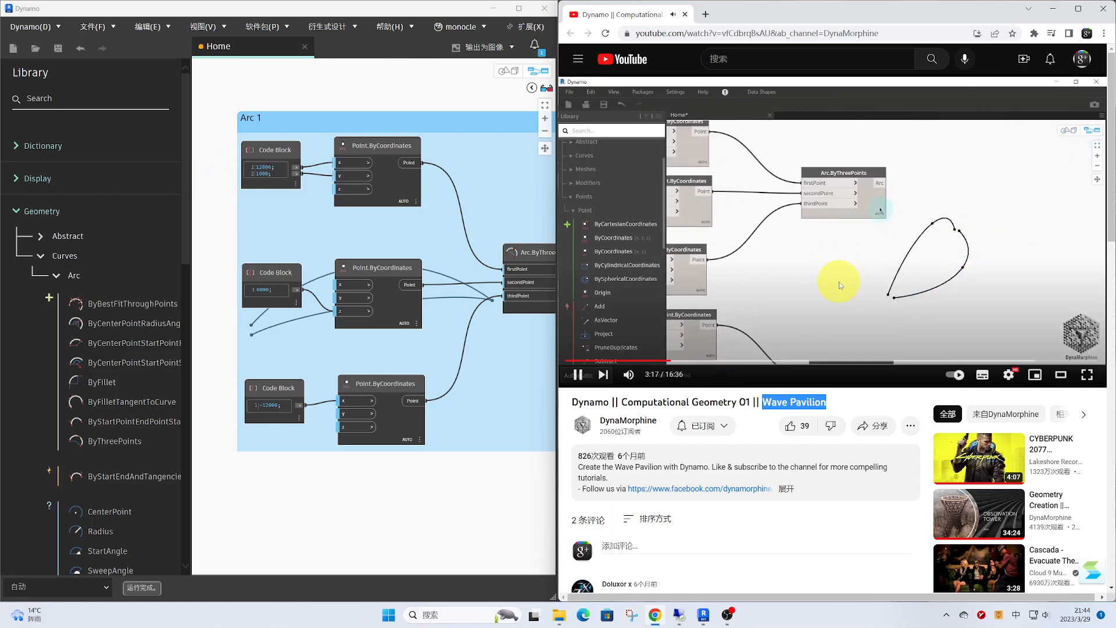
{"action": "key", "text": "Left"}
{"action": "key", "text": "Left"}
{"action": "key", "text": "Left"}
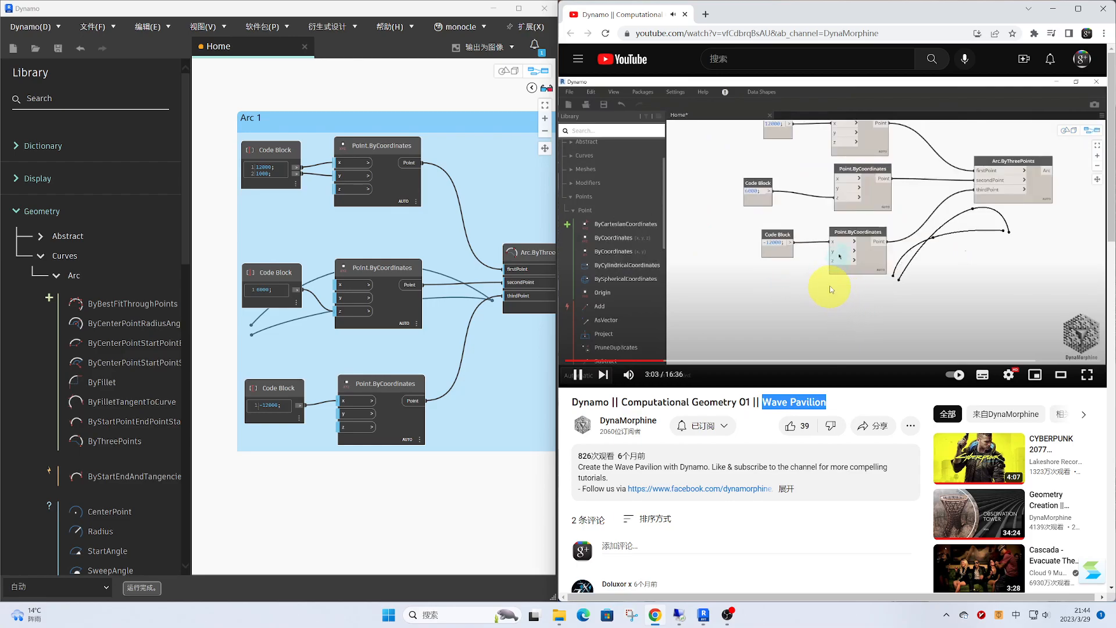
{"action": "key", "text": "space"}
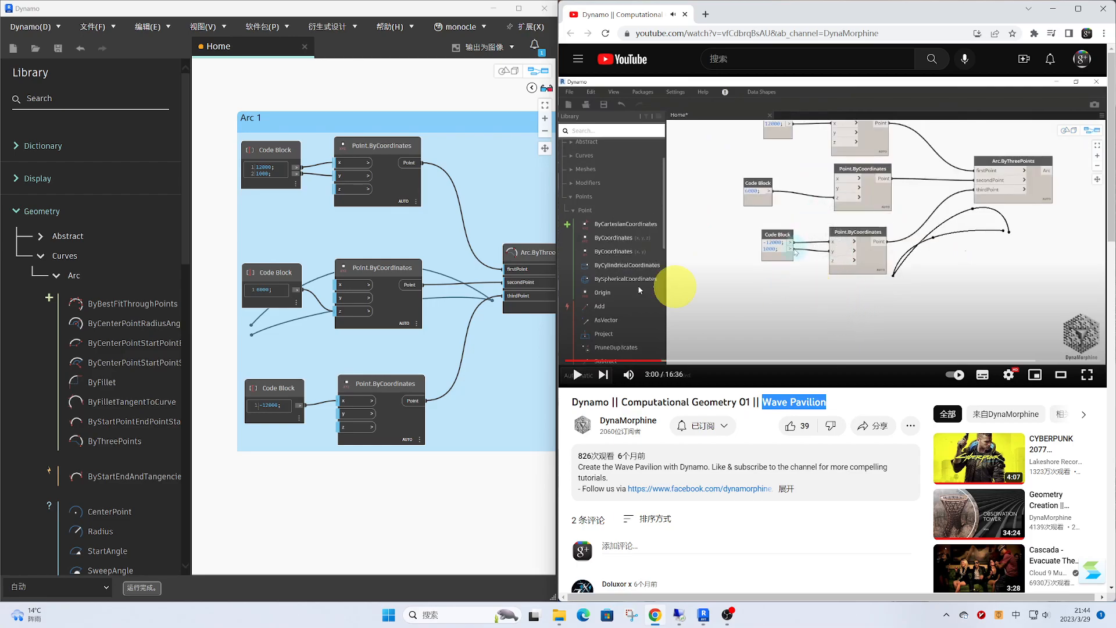
Resume the tutorial, delete the second value from the copied group's first Code Block, and shift its middle Code Block slightly down
{"action": "left_click_drag", "start_coordinate": [276, 175], "coordinate": [243, 176]}
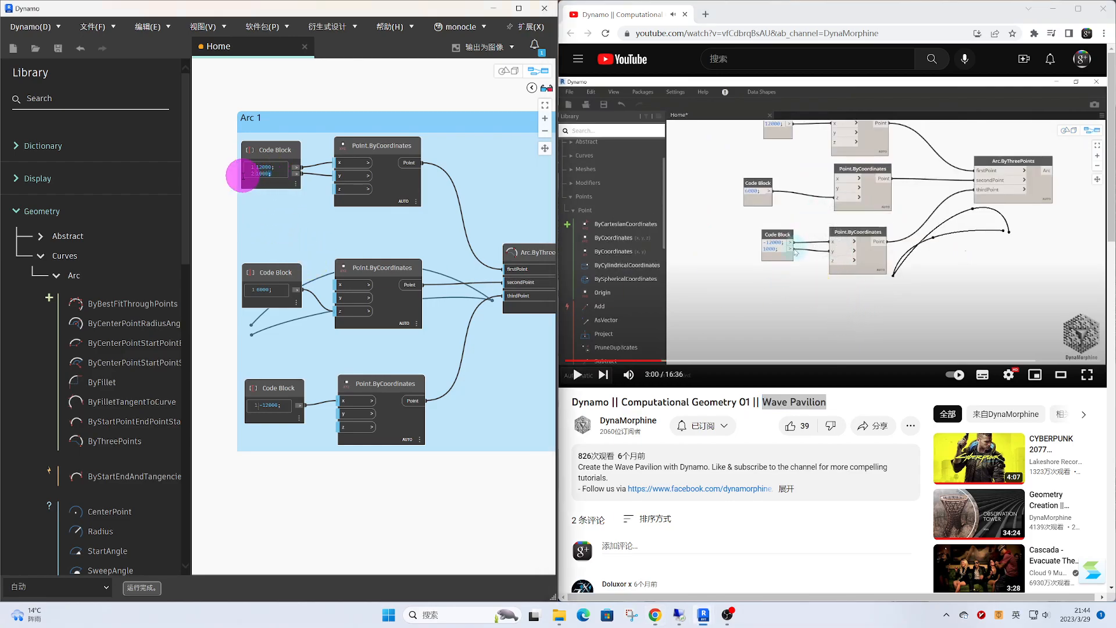
{"action": "left_click", "coordinate": [942, 278]}
{"action": "left_click_drag", "start_coordinate": [337, 176], "coordinate": [243, 177]}
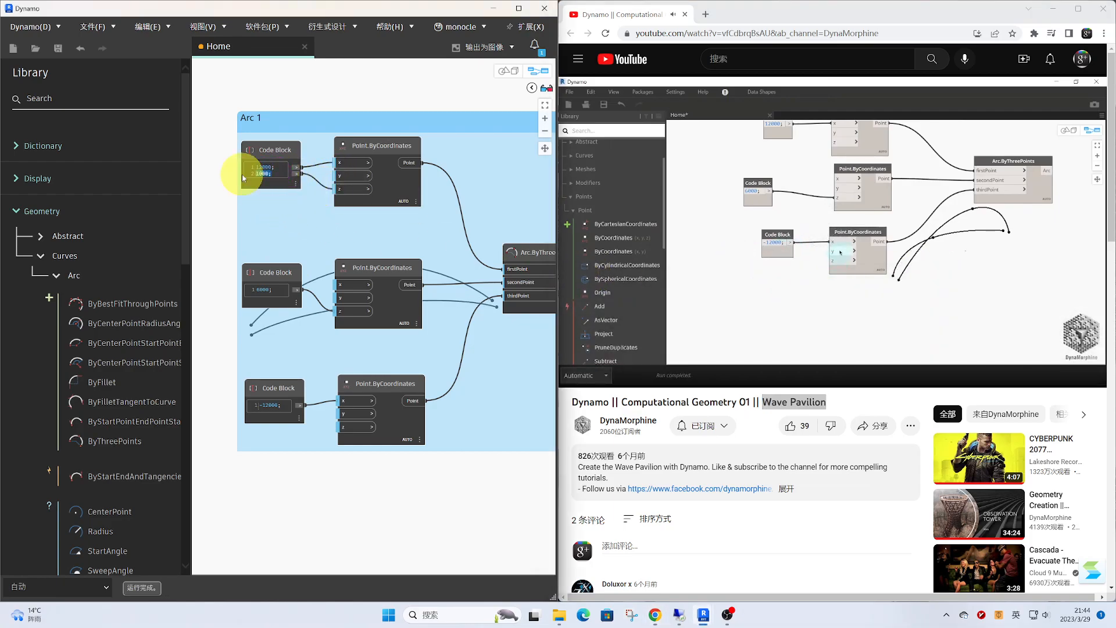
{"action": "key", "text": "BackSpace"}
{"action": "left_click_drag", "start_coordinate": [277, 281], "coordinate": [281, 303]}
Orbit the 3D background preview to examine both arcs and return to the graph view
{"action": "middle_click_drag", "start_coordinate": [360, 308], "coordinate": [563, 216]}
{"action": "middle_click_drag", "start_coordinate": [503, 201], "coordinate": [282, 257]}
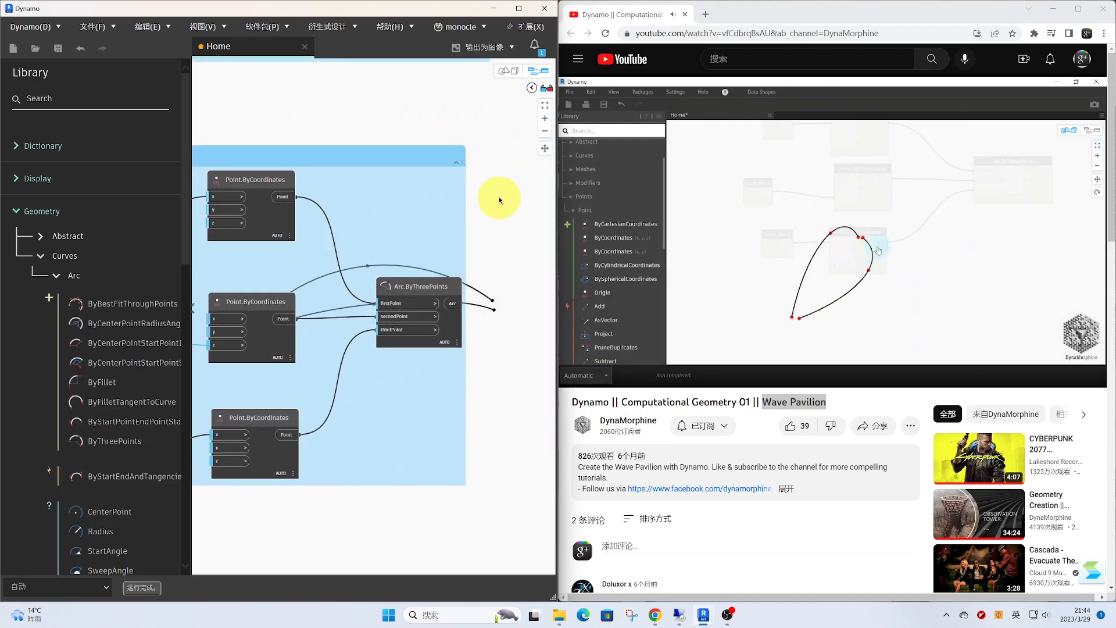
{"action": "left_click", "coordinate": [536, 76]}
{"action": "right_click_drag", "start_coordinate": [421, 223], "coordinate": [469, 225]}
{"action": "key", "text": "ctrl+b"}
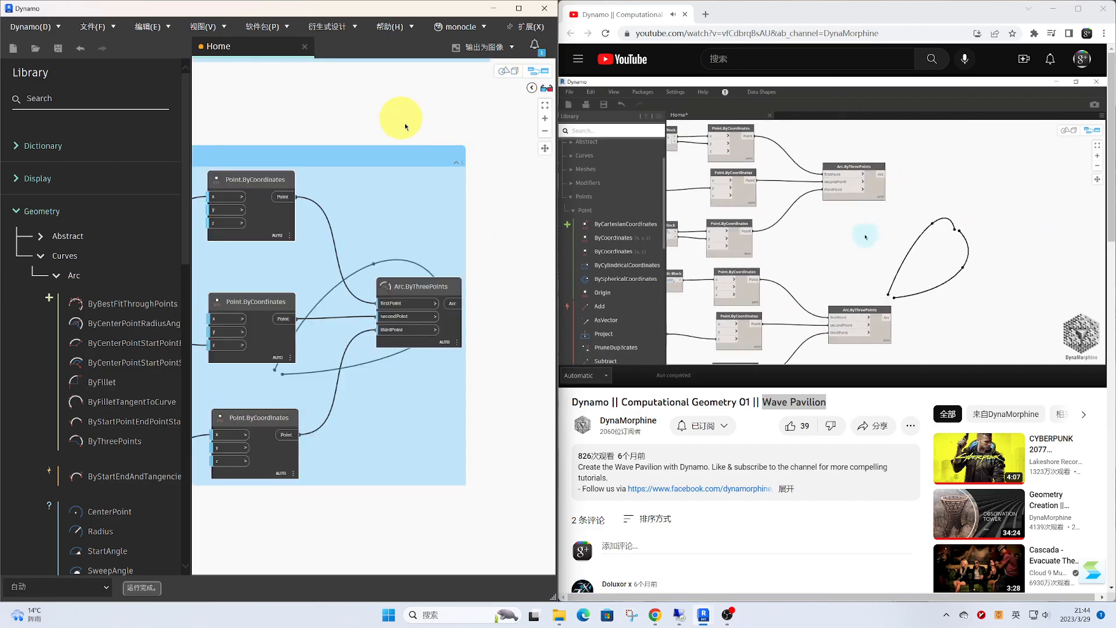
Retitle the copied lower group "Arc 2"
{"action": "scroll", "coordinate": [406, 155], "scroll_direction": "down", "scroll_amount": 3}
{"action": "middle_click_drag", "start_coordinate": [406, 155], "coordinate": [440, 181]}
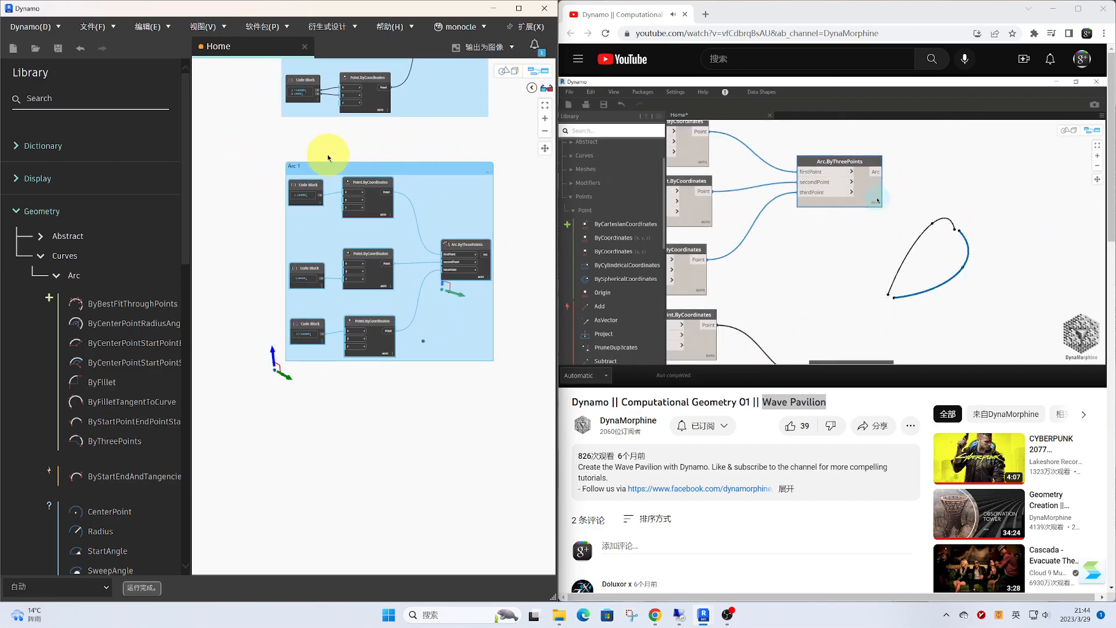
{"action": "scroll", "coordinate": [296, 166], "scroll_direction": "up", "scroll_amount": 3}
{"action": "double_click", "coordinate": [292, 171]}
{"action": "key", "text": "BackSpace"}
{"action": "type", "text": "2"}
{"action": "left_click", "coordinate": [350, 149]}
Search for "pointat", add a Curve.PointAtParameter node, and place it beside the Arc 1 group
{"action": "scroll", "coordinate": [357, 145], "scroll_direction": "down", "scroll_amount": 3}
{"action": "middle_click_drag", "start_coordinate": [375, 153], "coordinate": [276, 300]}
{"action": "scroll", "coordinate": [411, 281], "scroll_direction": "down", "scroll_amount": 2}
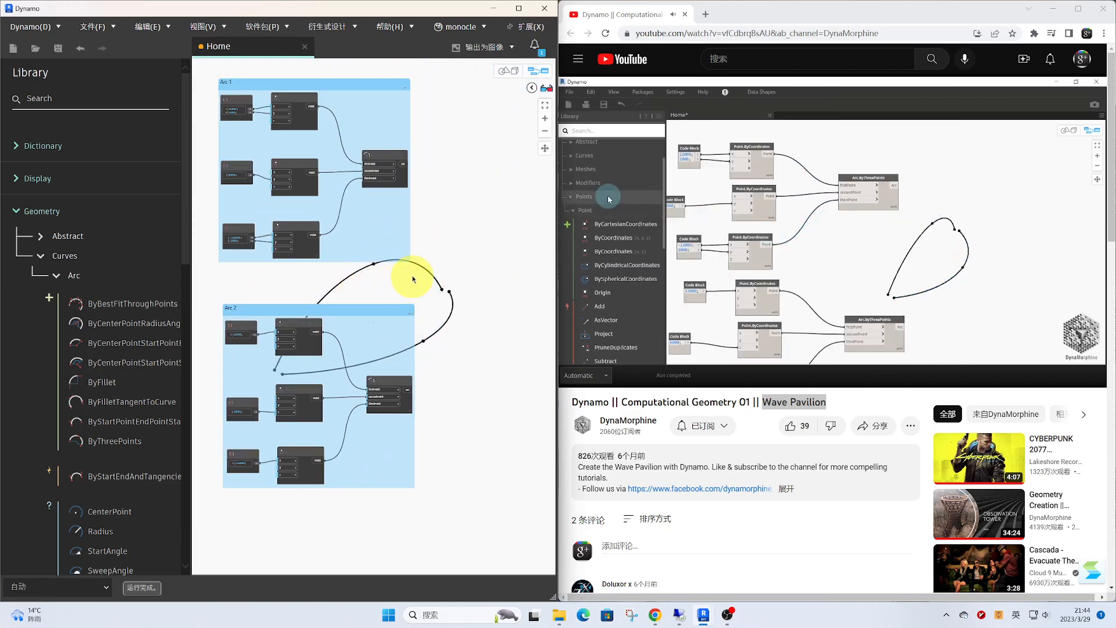
{"action": "middle_click_drag", "start_coordinate": [411, 281], "coordinate": [431, 312]}
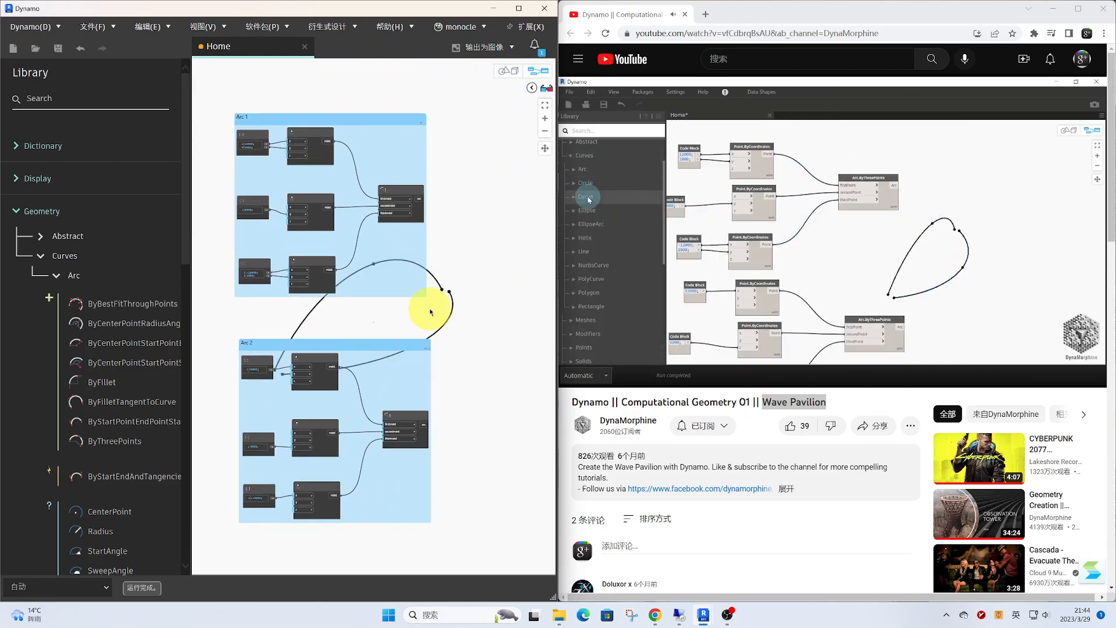
{"action": "middle_click_drag", "start_coordinate": [429, 312], "coordinate": [364, 322]}
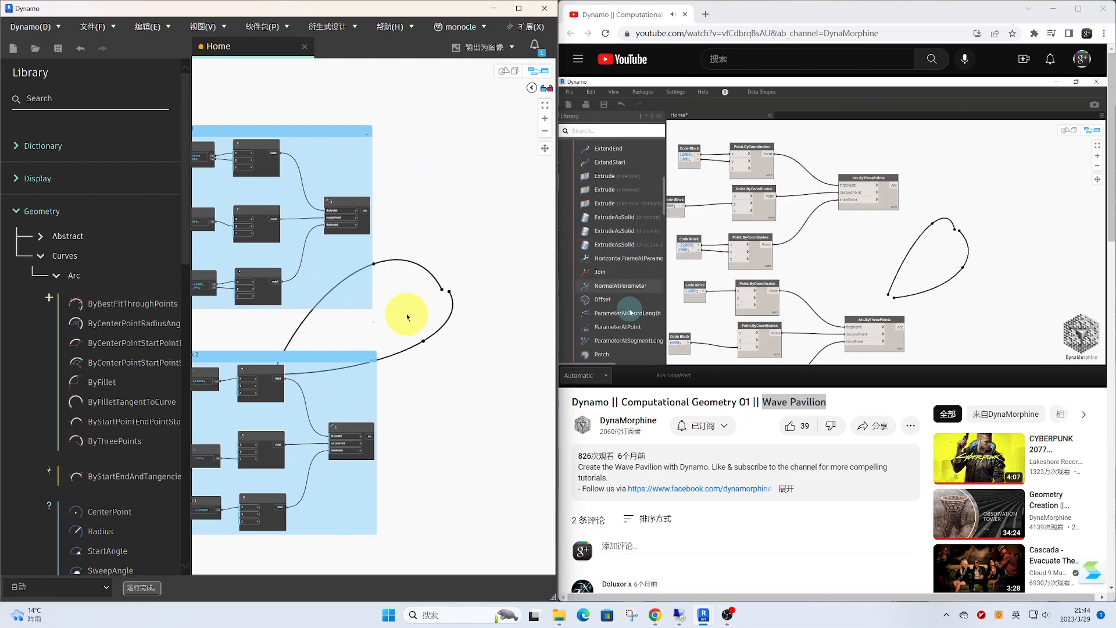
{"action": "scroll", "coordinate": [426, 217], "scroll_direction": "up", "scroll_amount": 3}
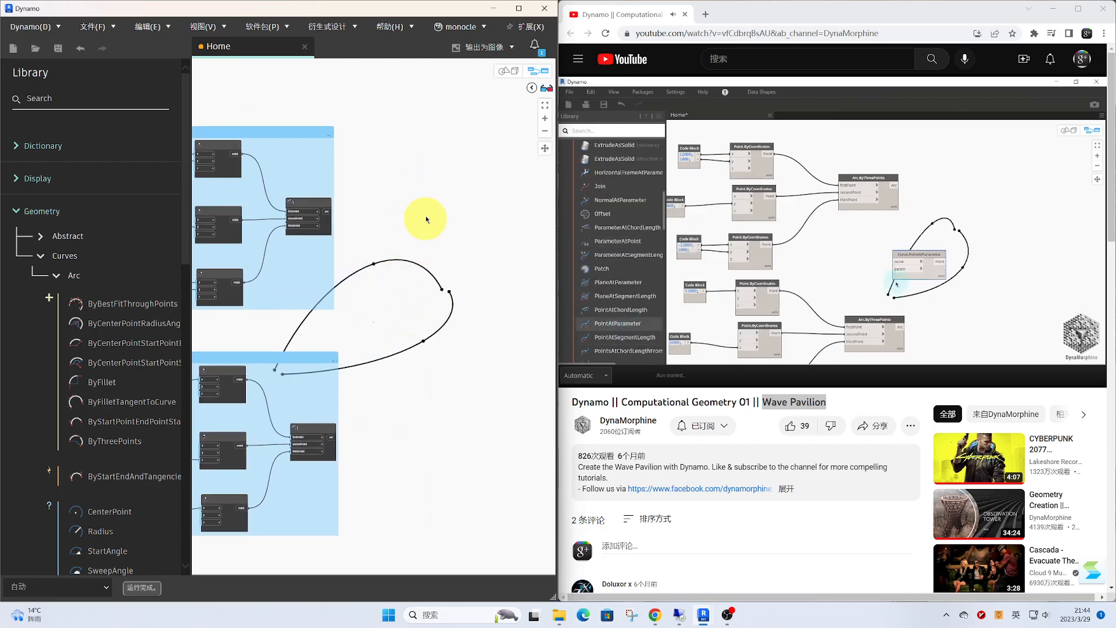
{"action": "right_click", "coordinate": [405, 198]}
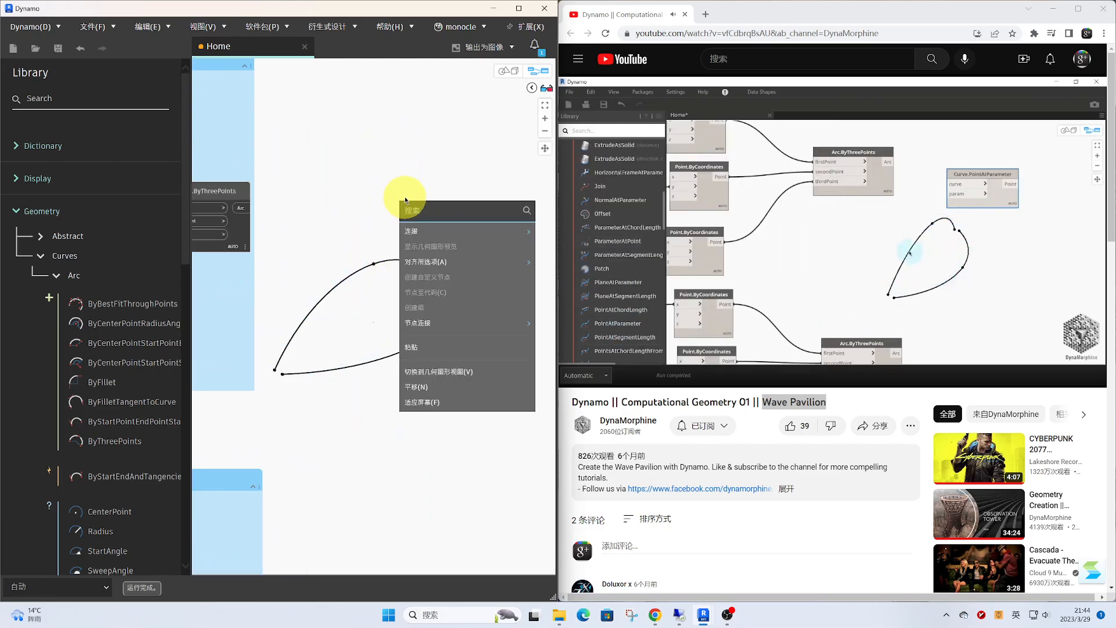
{"action": "type", "text": "pointat"}
{"action": "left_click", "coordinate": [448, 265]}
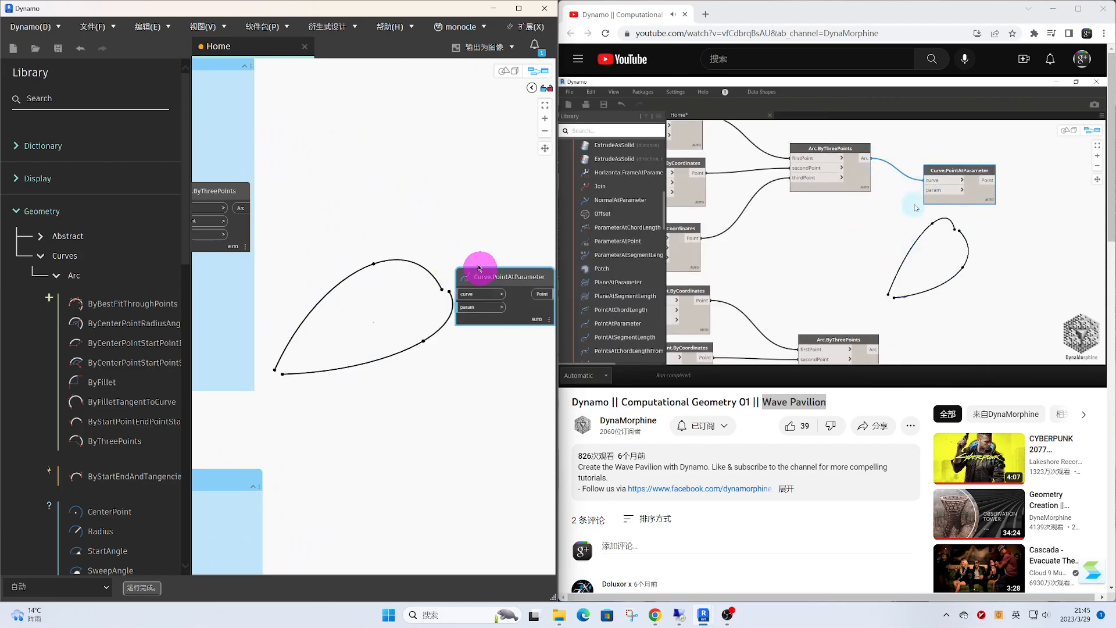
{"action": "left_click_drag", "start_coordinate": [474, 269], "coordinate": [436, 195]}
Connect the Arc output of the Arc 1 group to the curve input of Curve.PointAtParameter and align the node with it
{"action": "left_click_drag", "start_coordinate": [240, 208], "coordinate": [462, 202]}
{"action": "left_click", "coordinate": [445, 221]}
{"action": "left_click", "coordinate": [377, 303]}
{"action": "scroll", "coordinate": [340, 265], "scroll_direction": "up", "scroll_amount": 2}
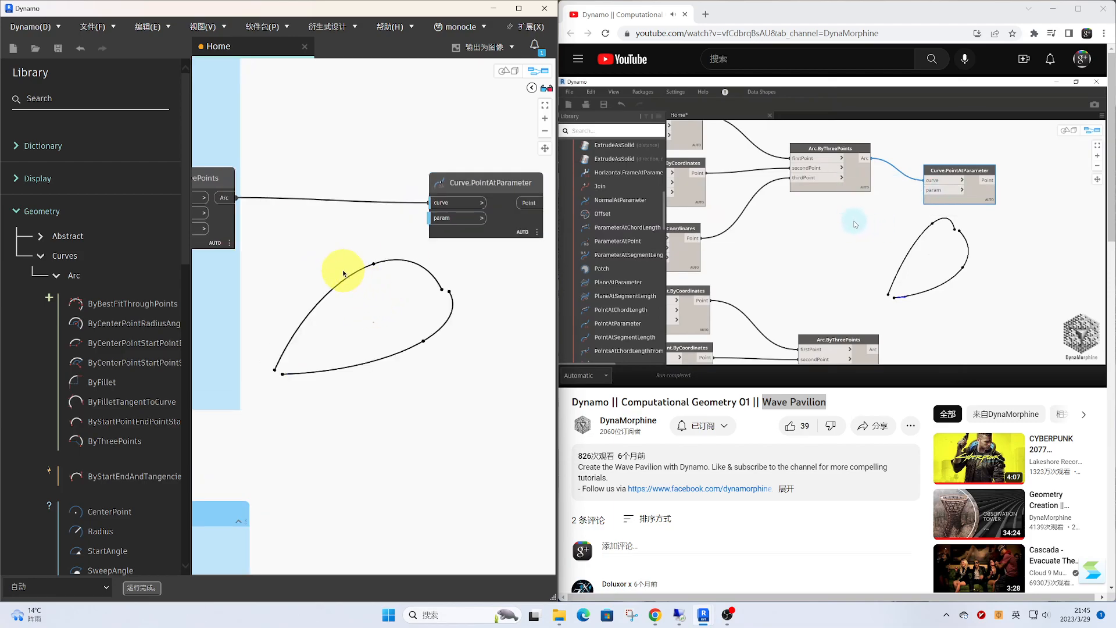
{"action": "left_click", "coordinate": [468, 182]}
{"action": "left_click", "coordinate": [324, 287]}
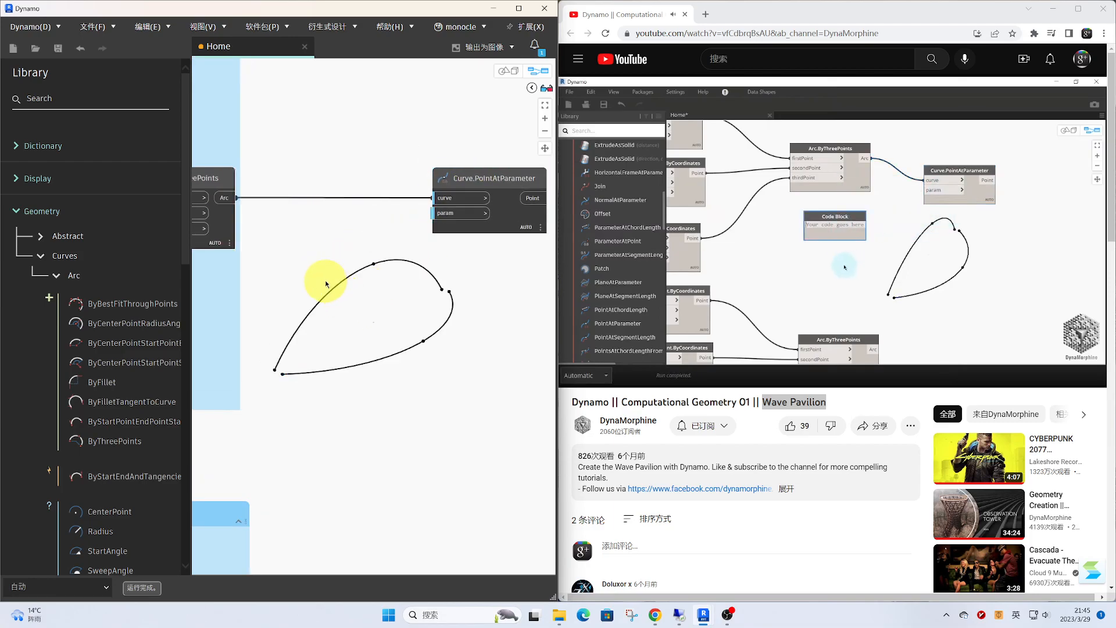
Create a Code Block containing 0..1..#48; and position it below the wire between Arc 1 and Curve.PointAtParameter
{"action": "double_click", "coordinate": [330, 277]}
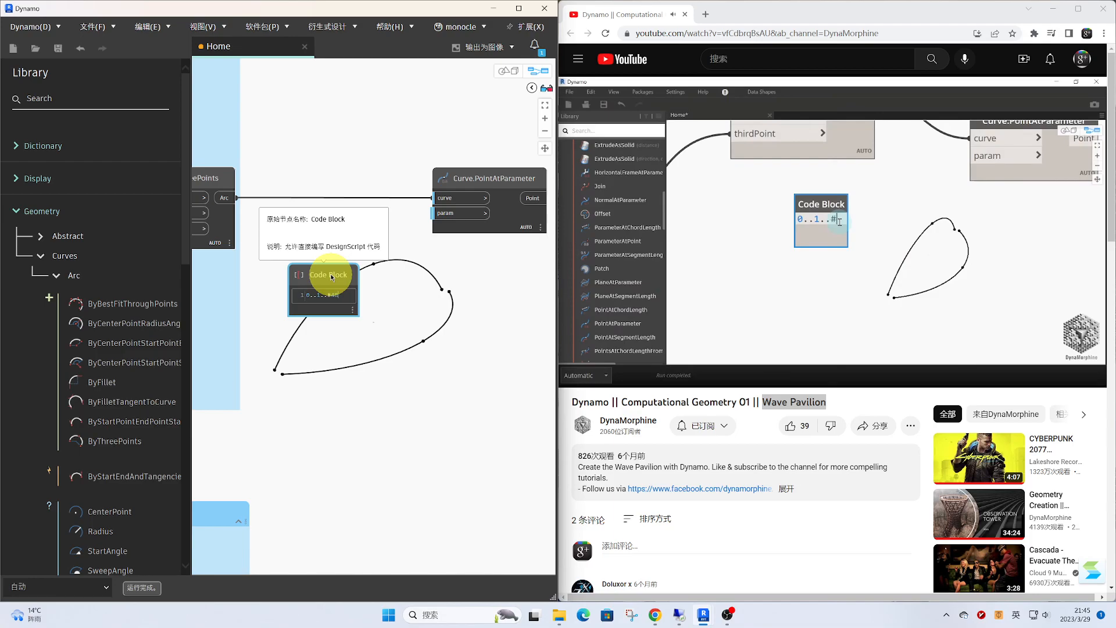
{"action": "left_click", "coordinate": [435, 336]}
{"action": "scroll", "coordinate": [361, 294], "scroll_direction": "up", "scroll_amount": 3}
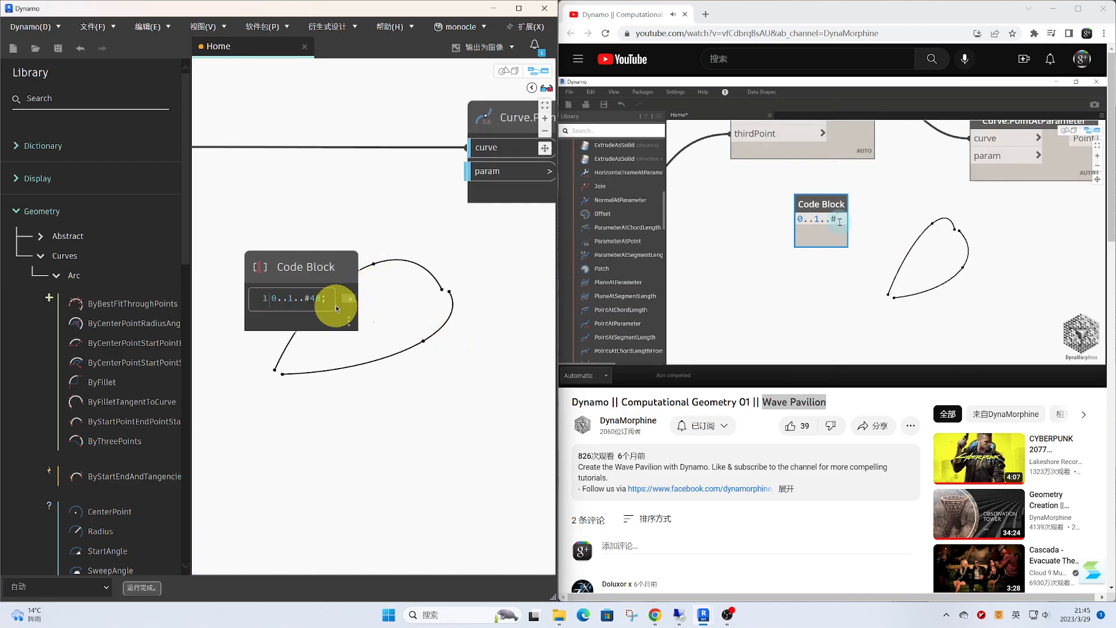
{"action": "left_click", "coordinate": [350, 350]}
{"action": "left_click_drag", "start_coordinate": [342, 269], "coordinate": [349, 240]}
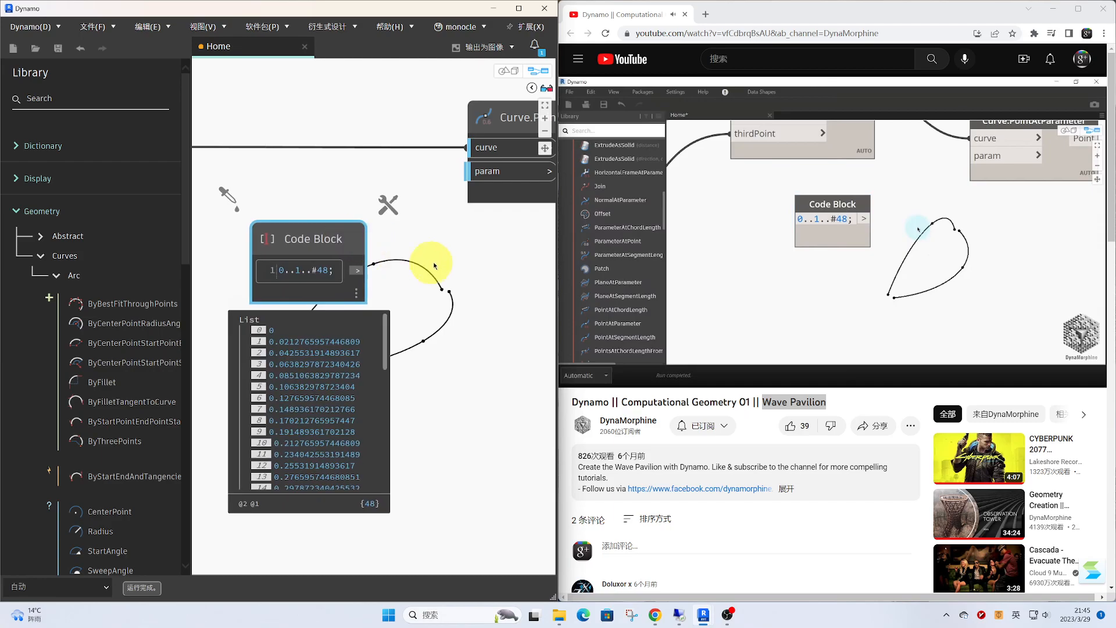
Connect the 0..1..#48 Code Block output to the param input of Curve.PointAtParameter
{"action": "left_click", "coordinate": [431, 266]}
{"action": "left_click", "coordinate": [359, 272]}
{"action": "left_click", "coordinate": [476, 176]}
{"action": "scroll", "coordinate": [459, 217], "scroll_direction": "down", "scroll_amount": 1}
{"action": "middle_click_drag", "start_coordinate": [441, 227], "coordinate": [383, 260]}
{"action": "scroll", "coordinate": [384, 259], "scroll_direction": "down", "scroll_amount": 2}
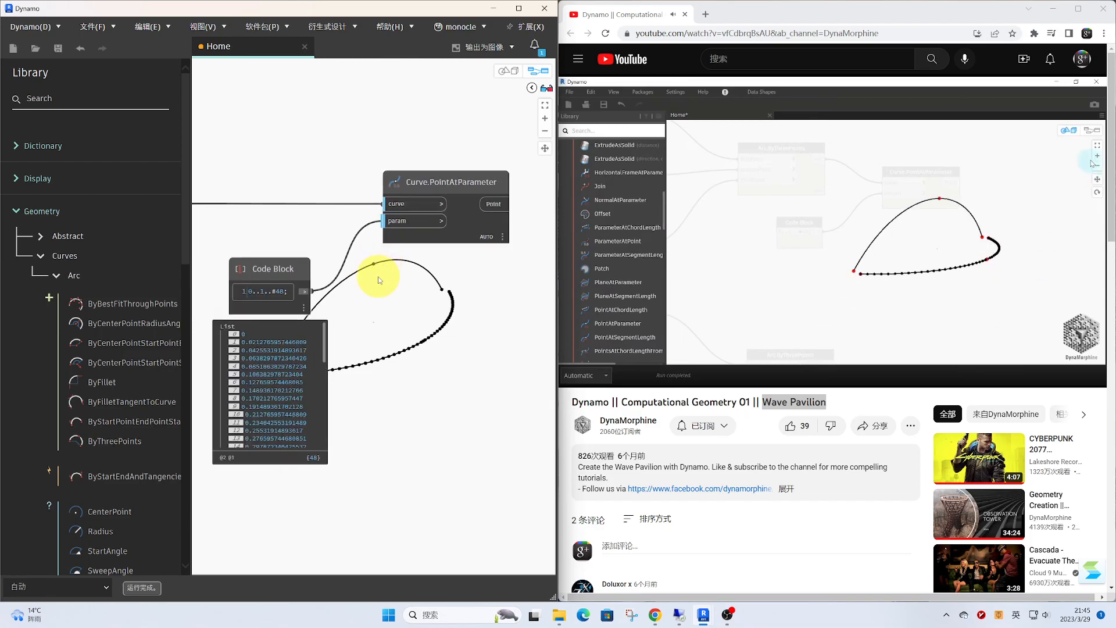
{"action": "scroll", "coordinate": [379, 277], "scroll_direction": "down", "scroll_amount": 1}
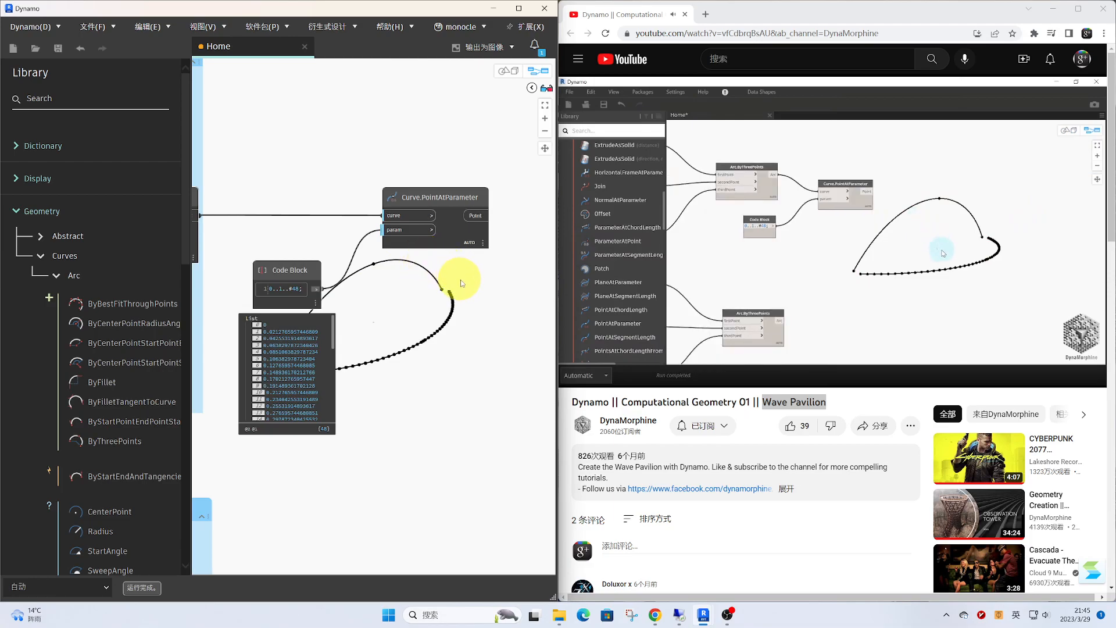
{"action": "middle_click_drag", "start_coordinate": [453, 293], "coordinate": [477, 277]}
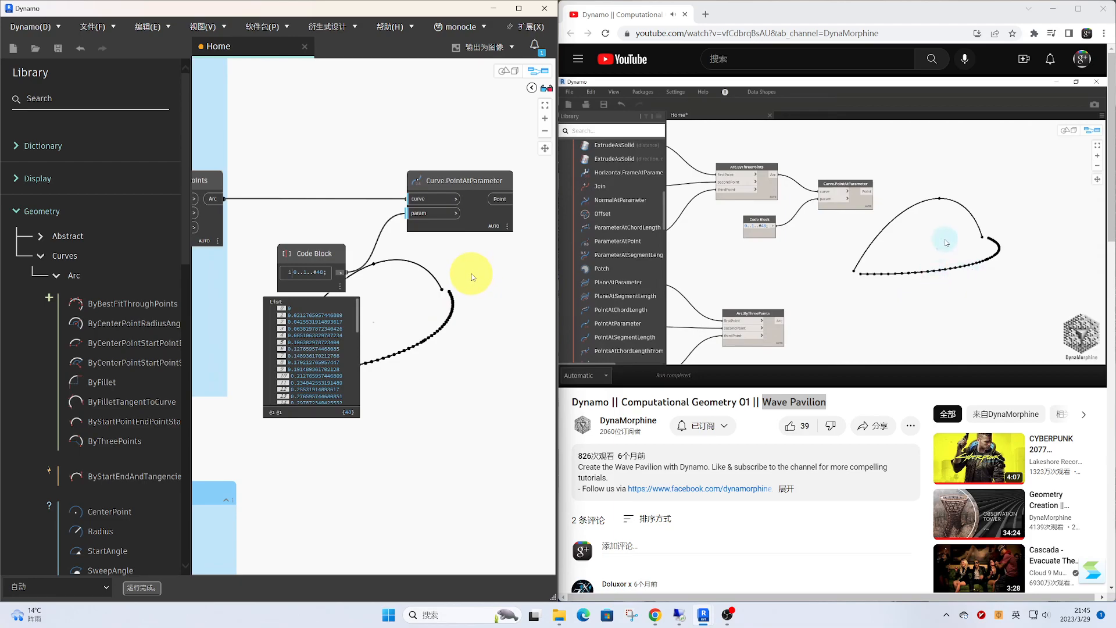
{"action": "middle_click_drag", "start_coordinate": [471, 271], "coordinate": [329, 298]}
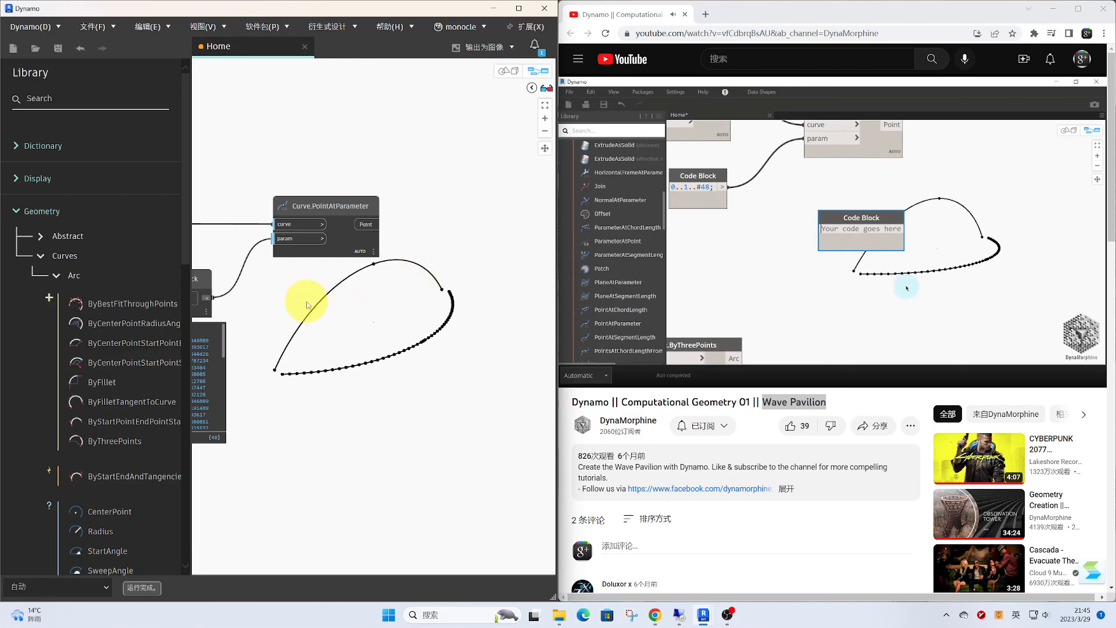
Create a Code Block containing a = 0..15*n..#48; and place it below the Curve.PointAtParameter node
{"action": "scroll", "coordinate": [337, 295], "scroll_direction": "up", "scroll_amount": 1}
{"action": "double_click", "coordinate": [357, 292]}
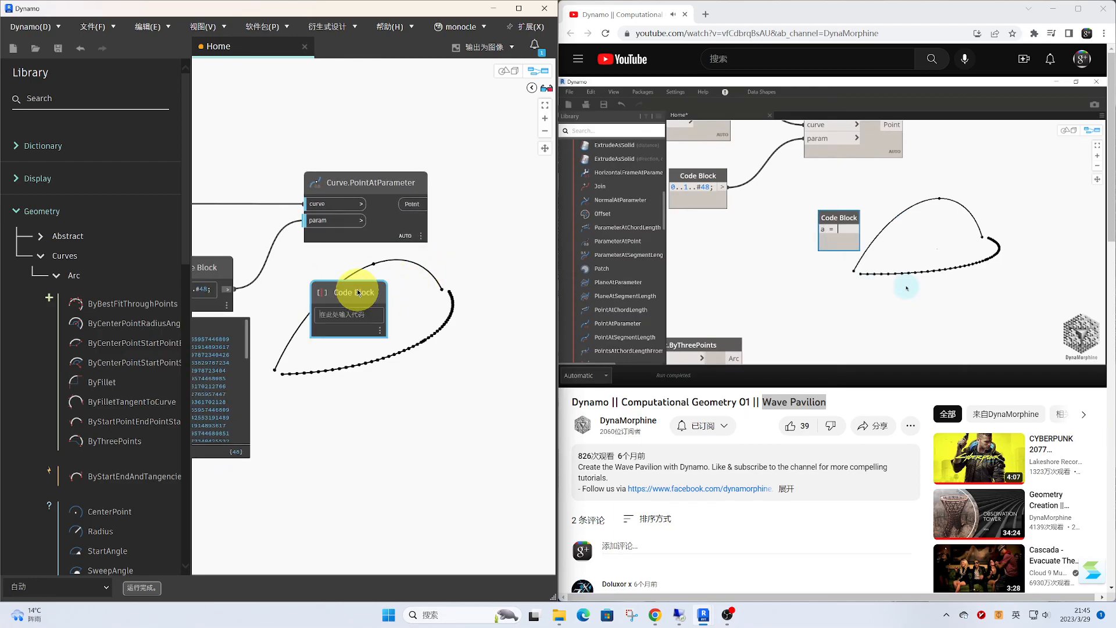
{"action": "type", "text": "a"}
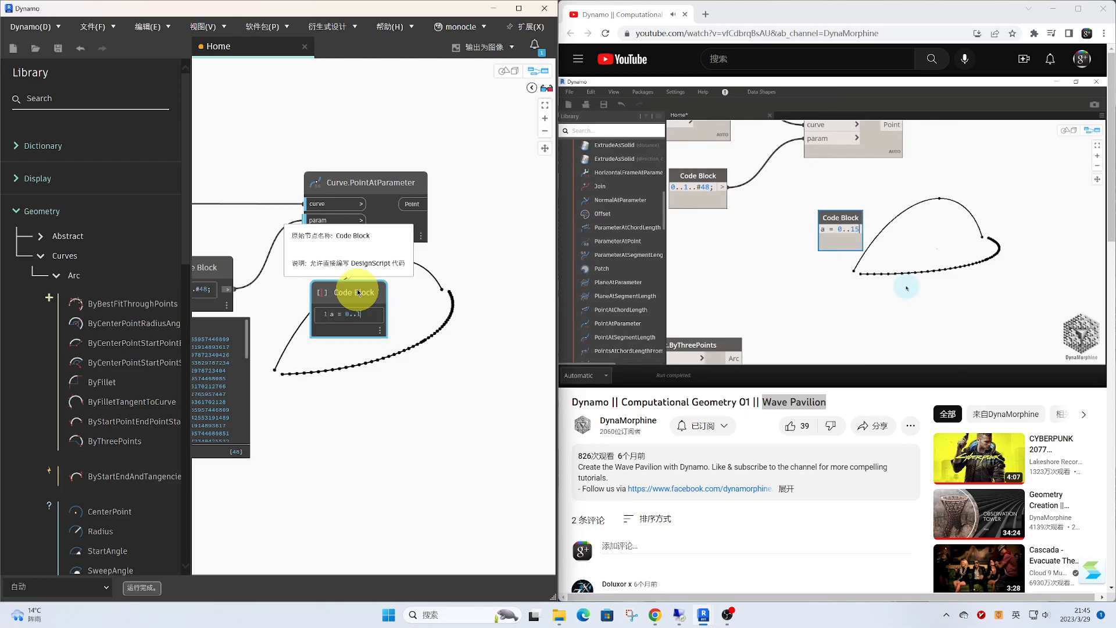
{"action": "type", "text": "= 0..15*n..#48"}
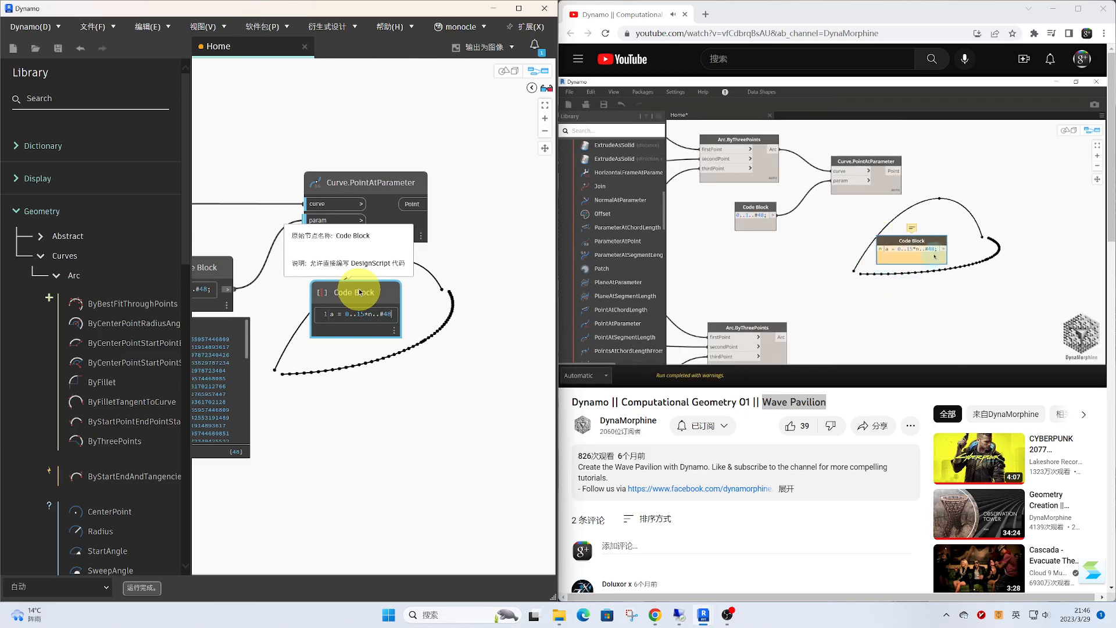
{"action": "left_click", "coordinate": [453, 386]}
{"action": "left_click_drag", "start_coordinate": [360, 289], "coordinate": [438, 294]}
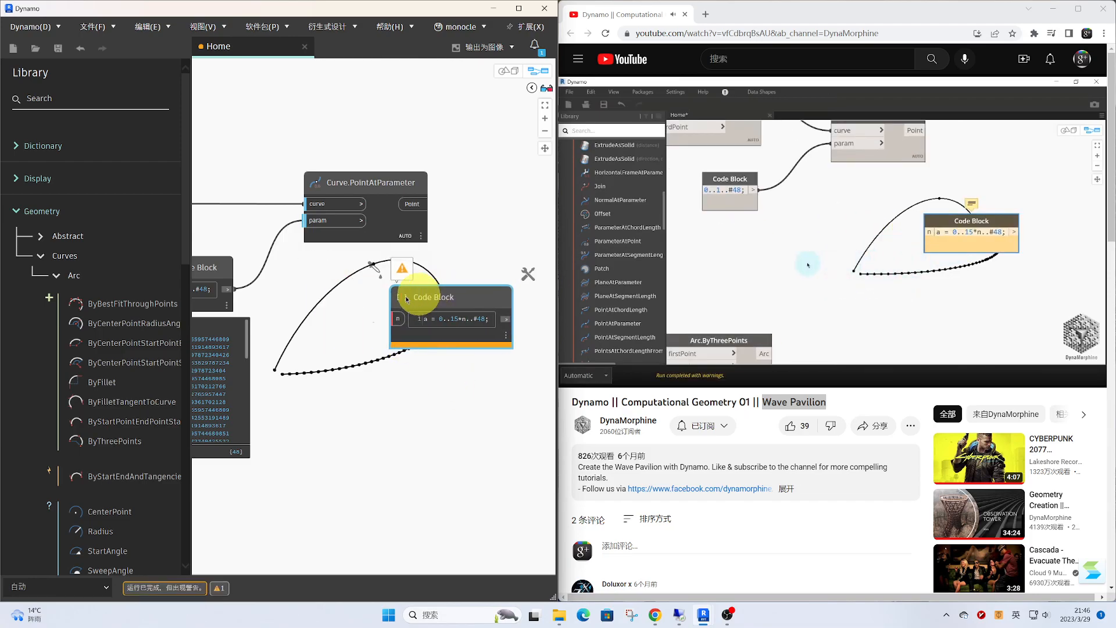
Search for "slider", add an Integer Slider before the new Code Block, and connect its output to the n input
{"action": "right_click", "coordinate": [328, 319]}
{"action": "type", "text": "slider"}
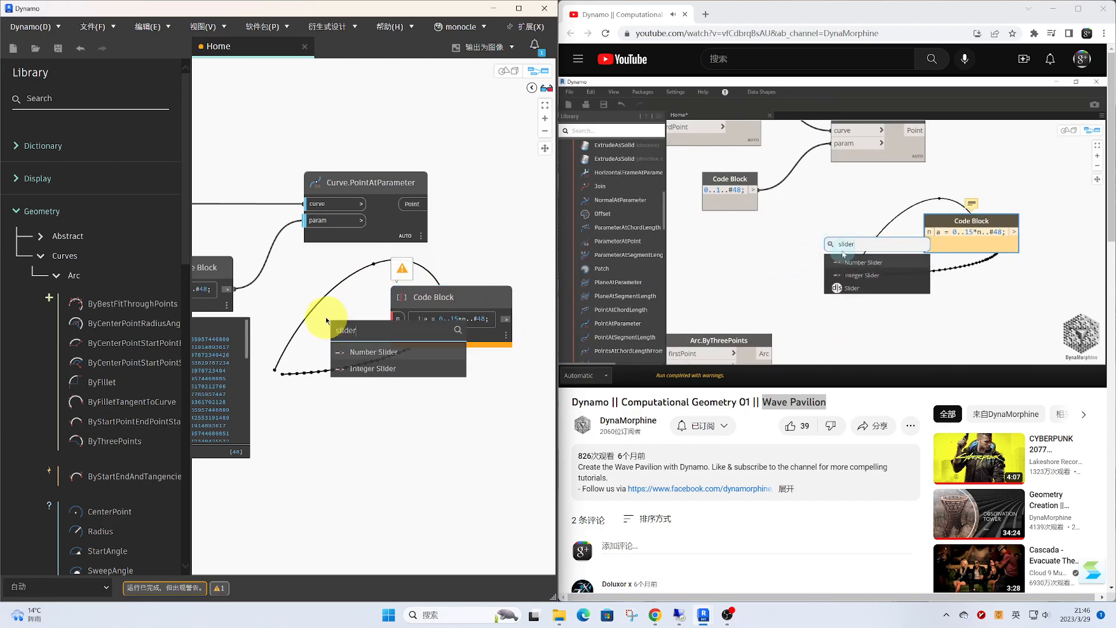
{"action": "scroll", "coordinate": [326, 321], "scroll_direction": "up", "scroll_amount": 1}
{"action": "left_click", "coordinate": [364, 366]}
{"action": "left_click_drag", "start_coordinate": [366, 375], "coordinate": [278, 295]}
{"action": "left_click_drag", "start_coordinate": [491, 293], "coordinate": [555, 291]}
{"action": "left_click_drag", "start_coordinate": [470, 317], "coordinate": [437, 320]}
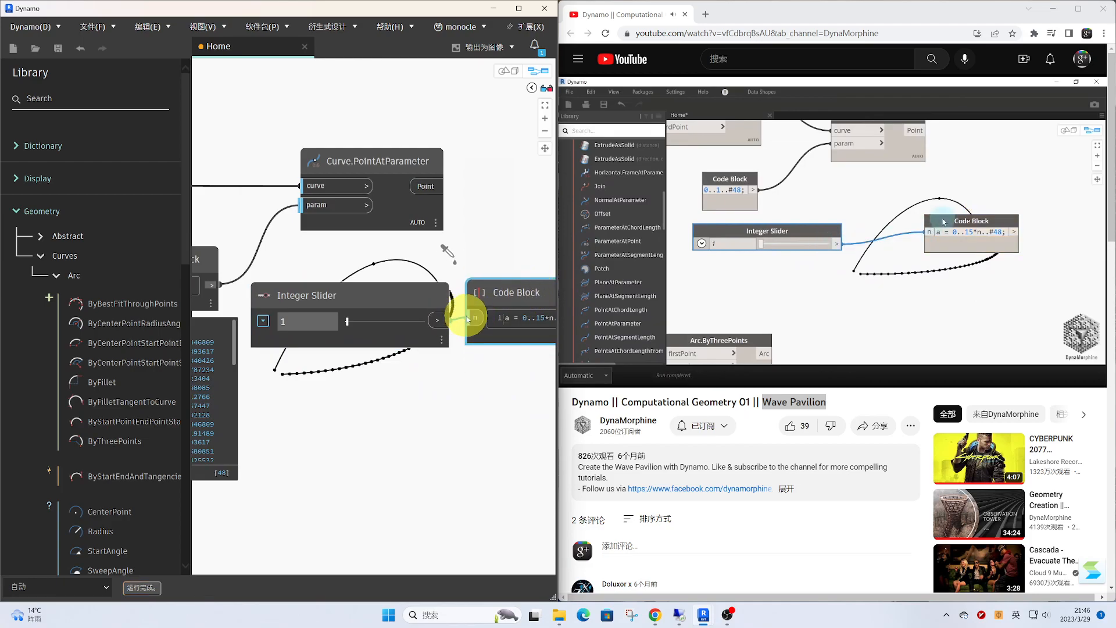
Move the Curve.PointAtParameter node so it sits above the Code Block containing a = 0..15*n..#48;
{"action": "scroll", "coordinate": [372, 317], "scroll_direction": "down", "scroll_amount": 2}
{"action": "left_click_drag", "start_coordinate": [347, 187], "coordinate": [472, 188]}
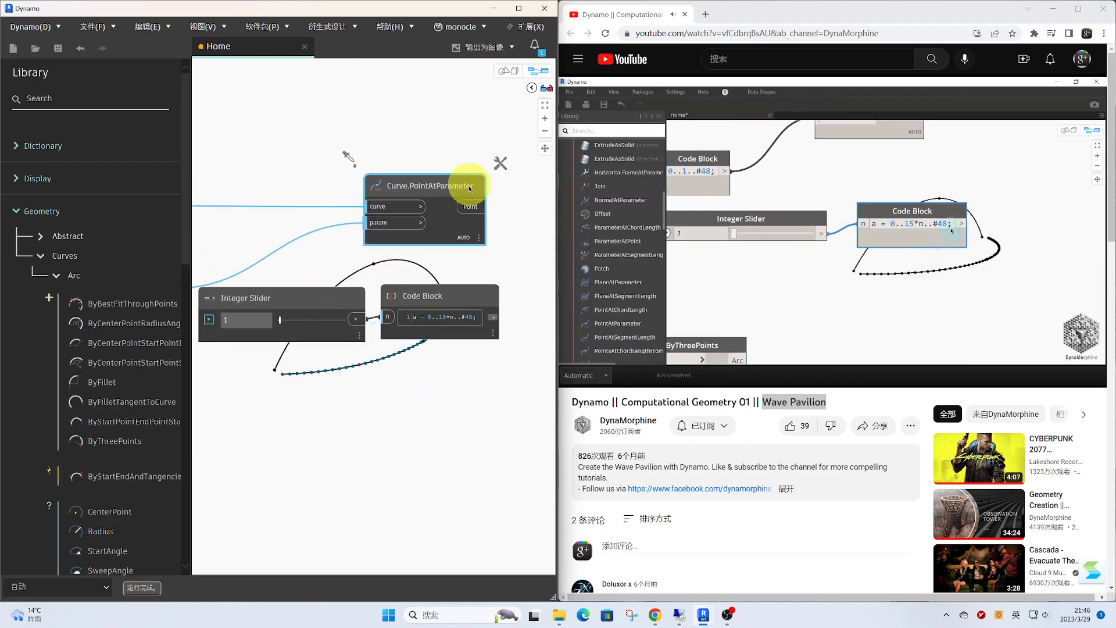
{"action": "middle_click_drag", "start_coordinate": [467, 242], "coordinate": [469, 208]}
{"action": "left_click", "coordinate": [453, 378]}
{"action": "middle_click_drag", "start_coordinate": [416, 357], "coordinate": [419, 344]}
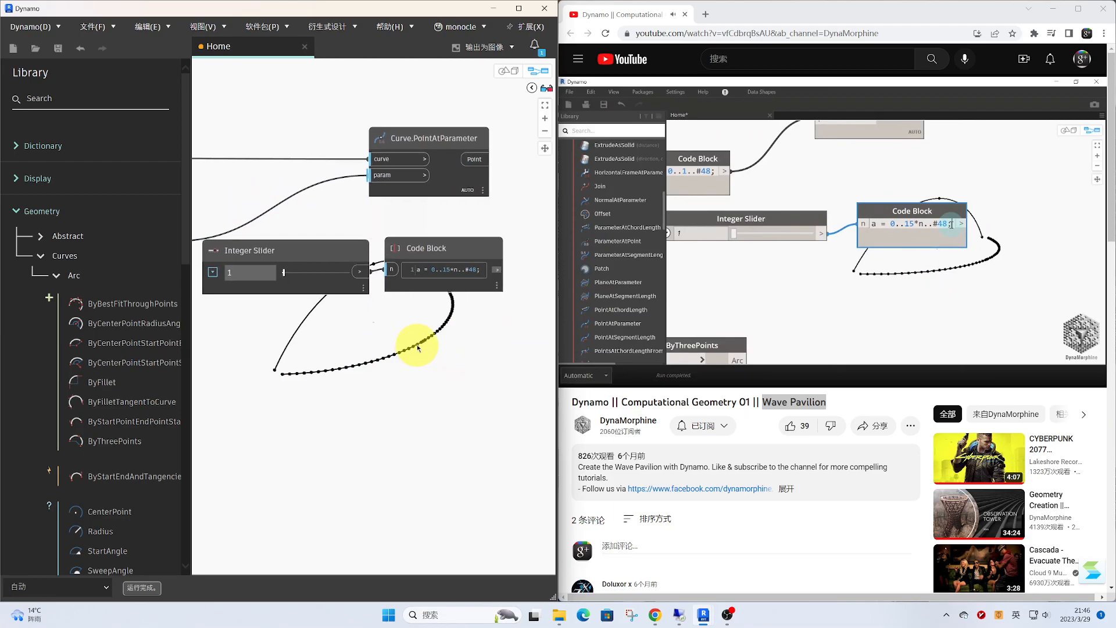
Add a second line, z = 2000-2000*Math.Cos(a);, to the Code Block fed by the Integer Slider
{"action": "mouse_move", "coordinate": [479, 271]}
{"action": "scroll", "coordinate": [480, 270], "scroll_direction": "up", "scroll_amount": 2}
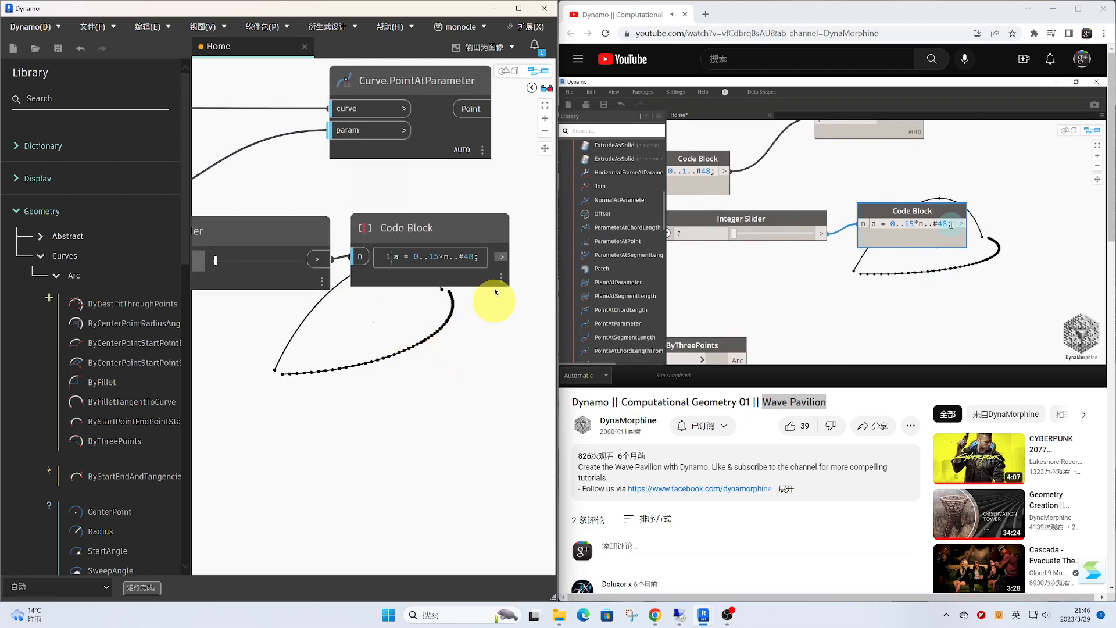
{"action": "left_click", "coordinate": [477, 258]}
{"action": "key", "text": "Return"}
{"action": "type", "text": "z ="}
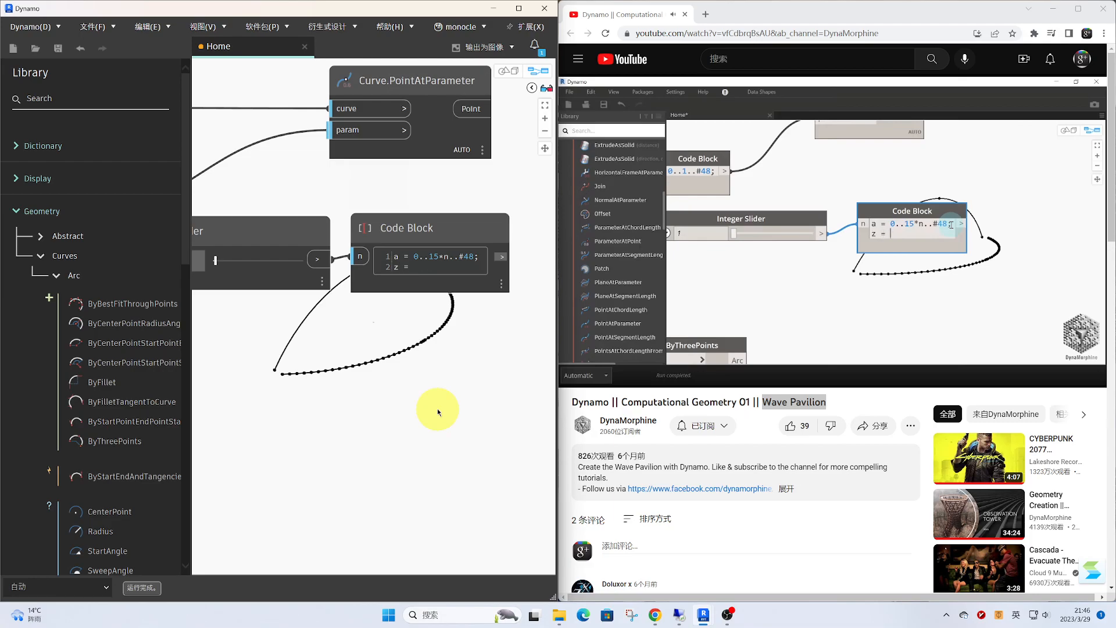
{"action": "type", "text": " 2000-2000*M"}
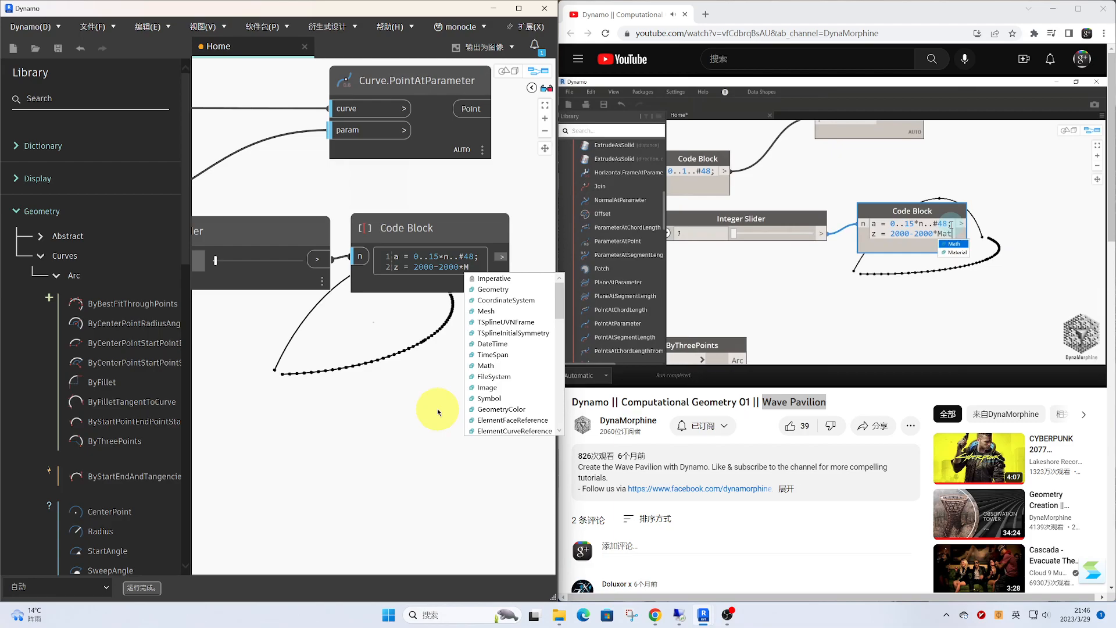
{"action": "type", "text": "ath."}
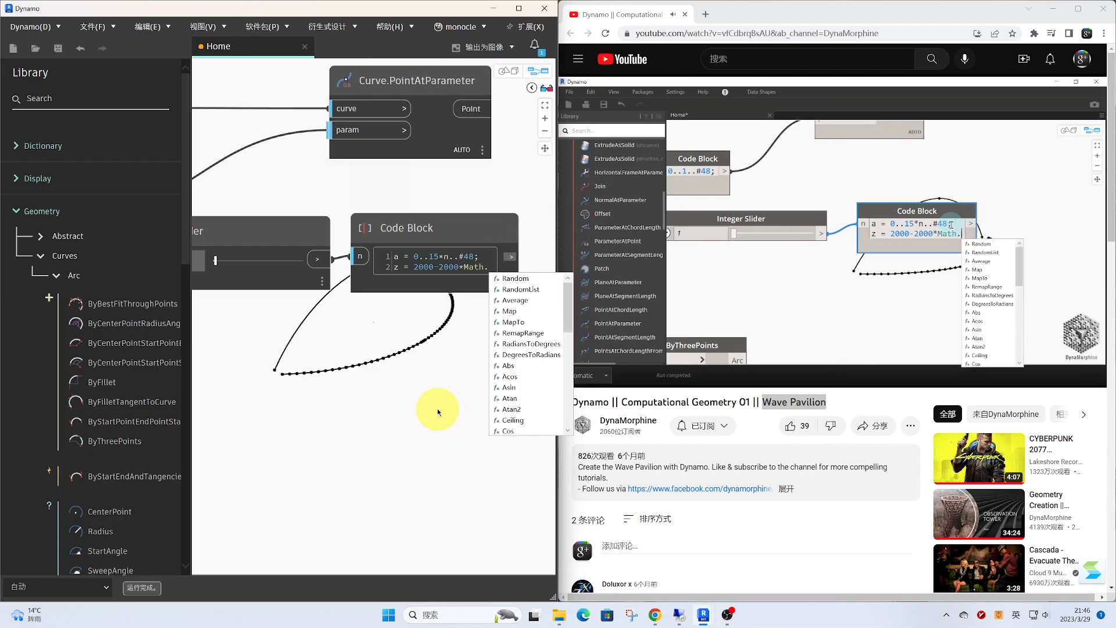
{"action": "type", "text": "Cos"}
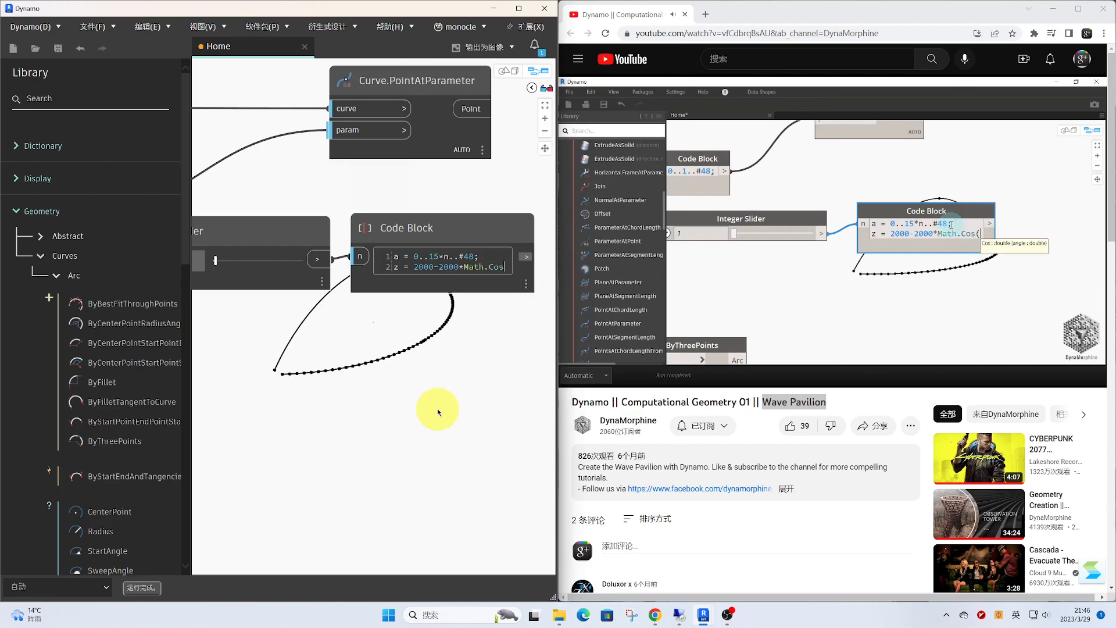
{"action": "type", "text": "(a);"}
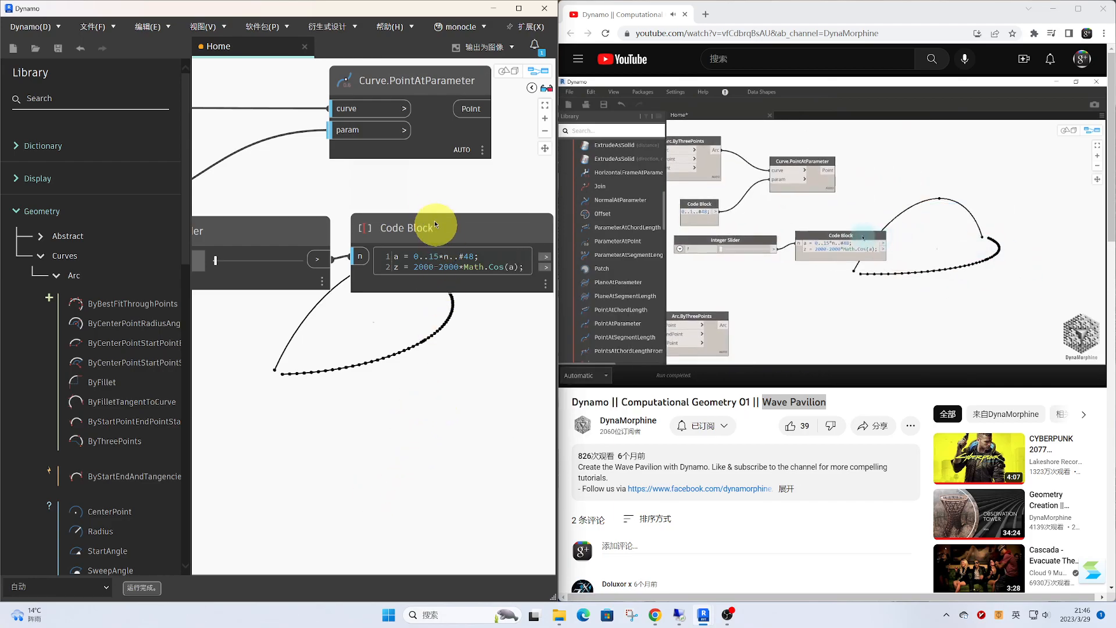
Select the two-line Code Block and keep its output list preview displayed beneath it
{"action": "left_click", "coordinate": [428, 218]}
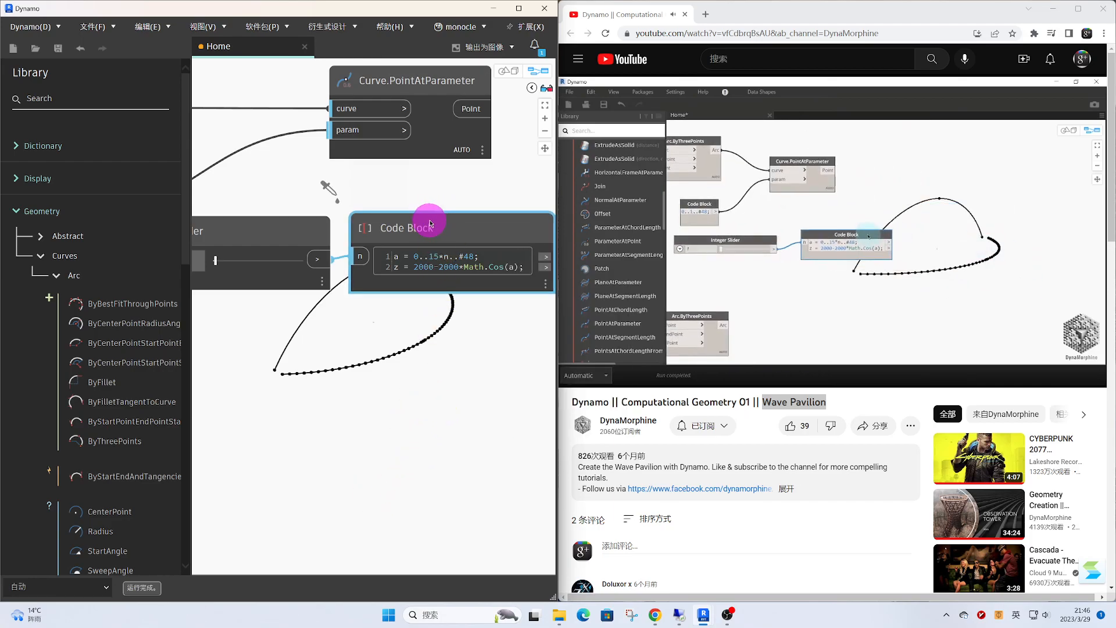
{"action": "middle_click_drag", "start_coordinate": [446, 244], "coordinate": [392, 248]}
{"action": "mouse_move", "coordinate": [482, 306]}
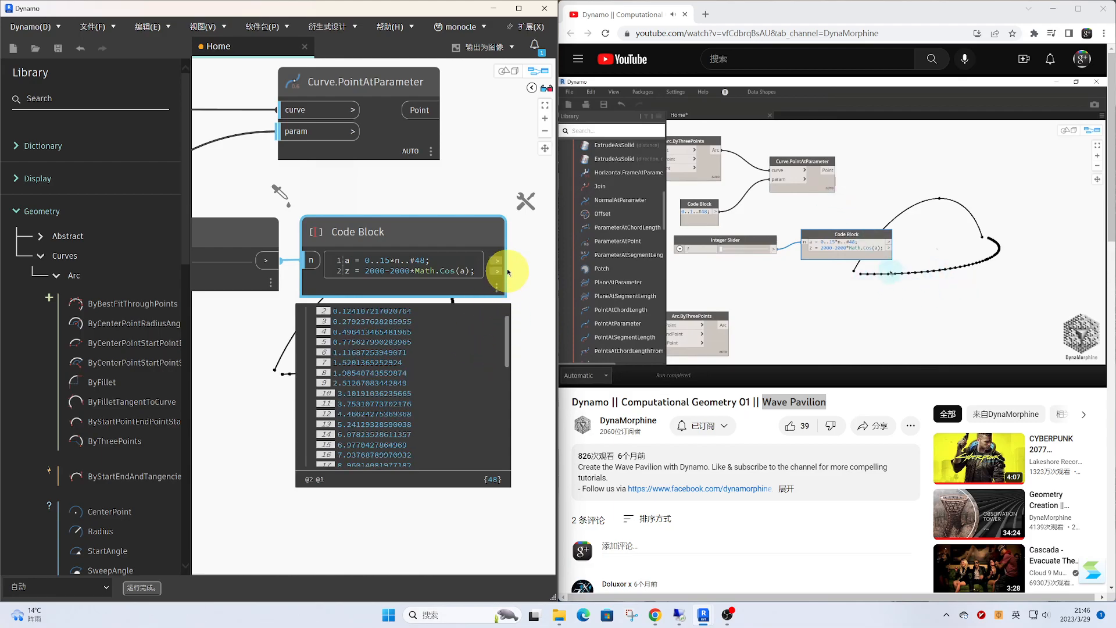
Space out the graph by shifting Curve.PointAtParameter, lowering the slider with its Code Block, and raising the 0..1..#48 Code Block
{"action": "scroll", "coordinate": [474, 181], "scroll_direction": "down", "scroll_amount": 3}
{"action": "middle_click_drag", "start_coordinate": [477, 185], "coordinate": [443, 200]}
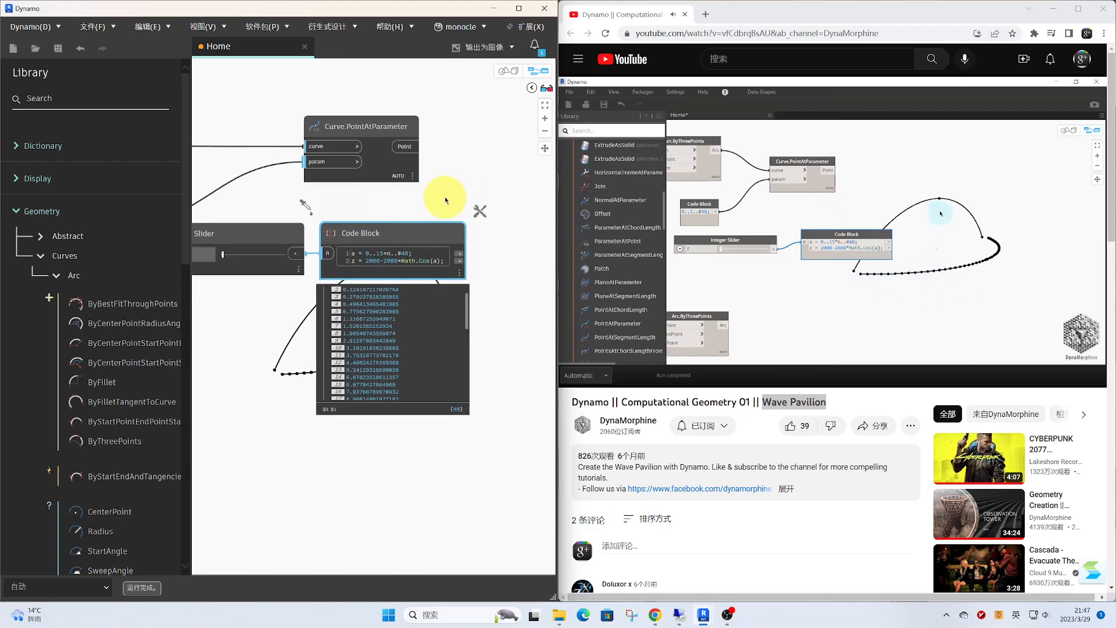
{"action": "left_click_drag", "start_coordinate": [391, 125], "coordinate": [434, 128]}
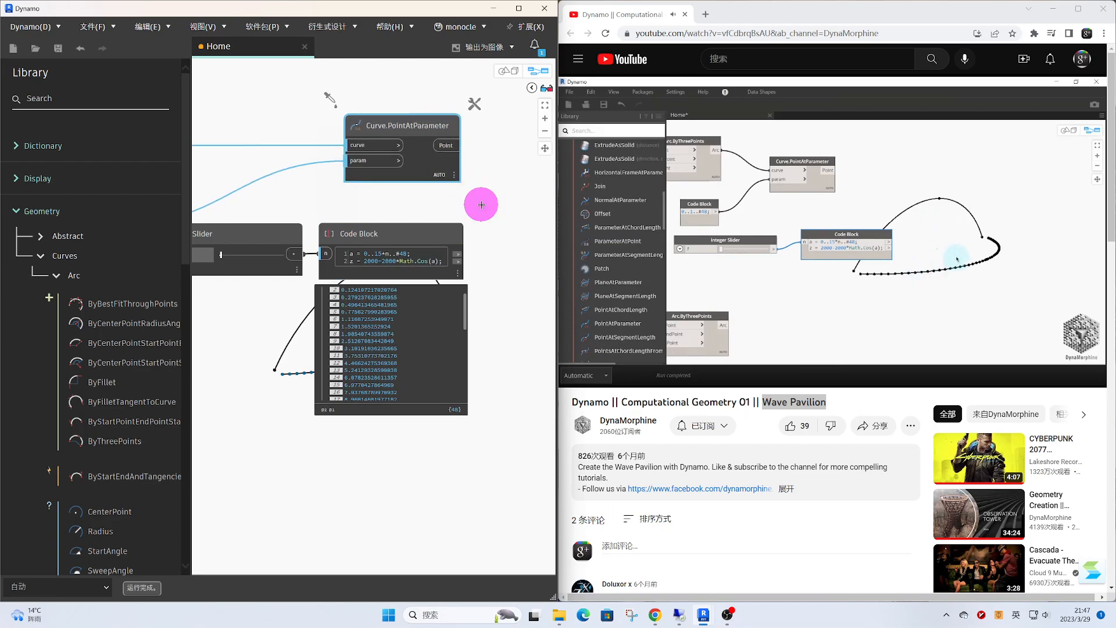
{"action": "scroll", "coordinate": [481, 199], "scroll_direction": "down", "scroll_amount": 2}
{"action": "left_click_drag", "start_coordinate": [419, 204], "coordinate": [356, 229]}
{"action": "left_click_drag", "start_coordinate": [366, 226], "coordinate": [367, 247]}
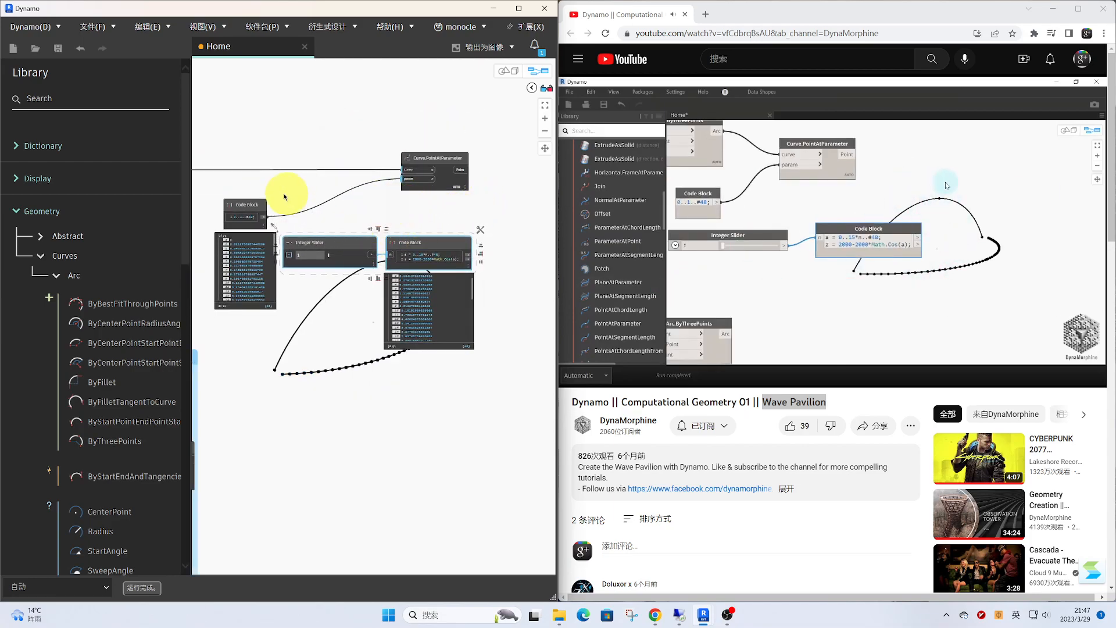
{"action": "left_click_drag", "start_coordinate": [248, 205], "coordinate": [249, 193]}
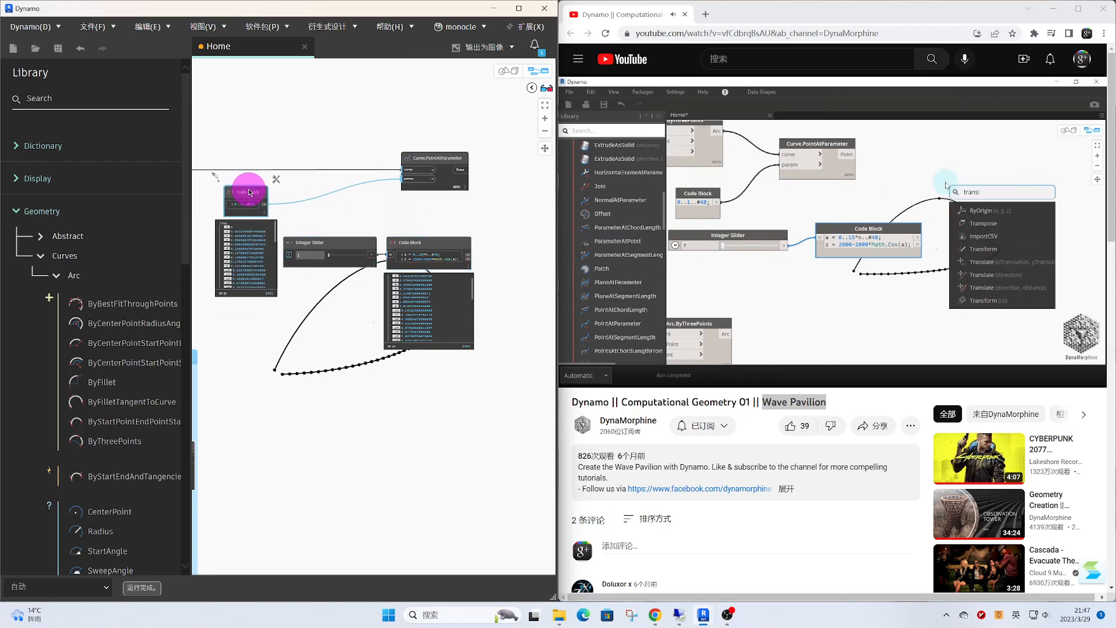
Search for "move" and add a Geometry.Translate node with x, y and z translation inputs beyond Curve.PointAtParameter
{"action": "middle_click_drag", "start_coordinate": [406, 219], "coordinate": [314, 230]}
{"action": "scroll", "coordinate": [461, 211], "scroll_direction": "up", "scroll_amount": 3}
{"action": "right_click", "coordinate": [415, 215]}
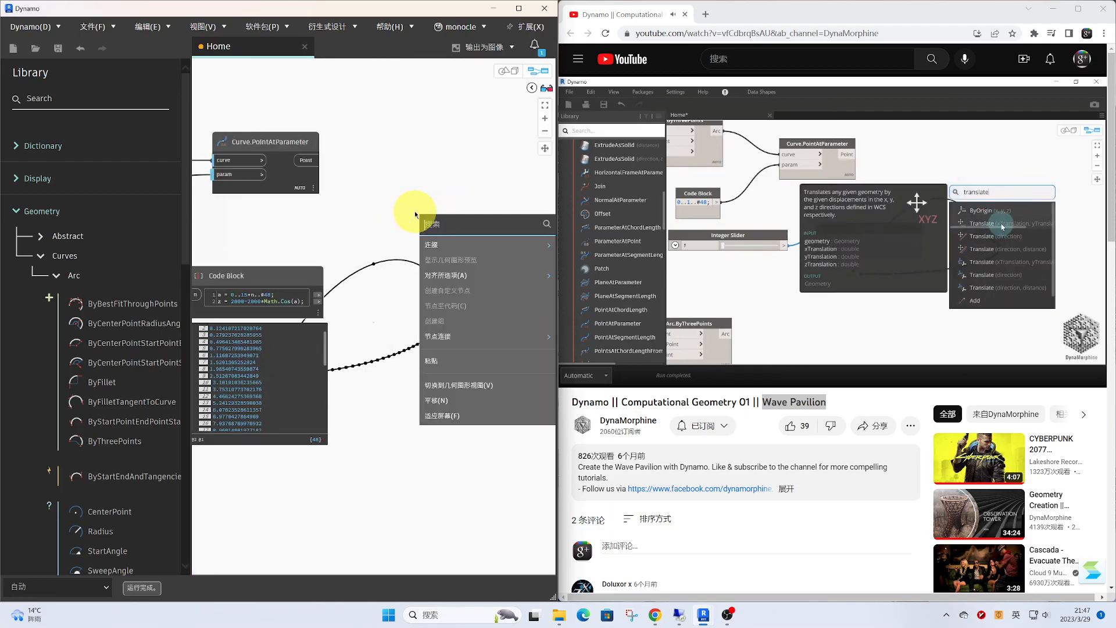
{"action": "type", "text": "move"}
{"action": "left_click", "coordinate": [465, 262]}
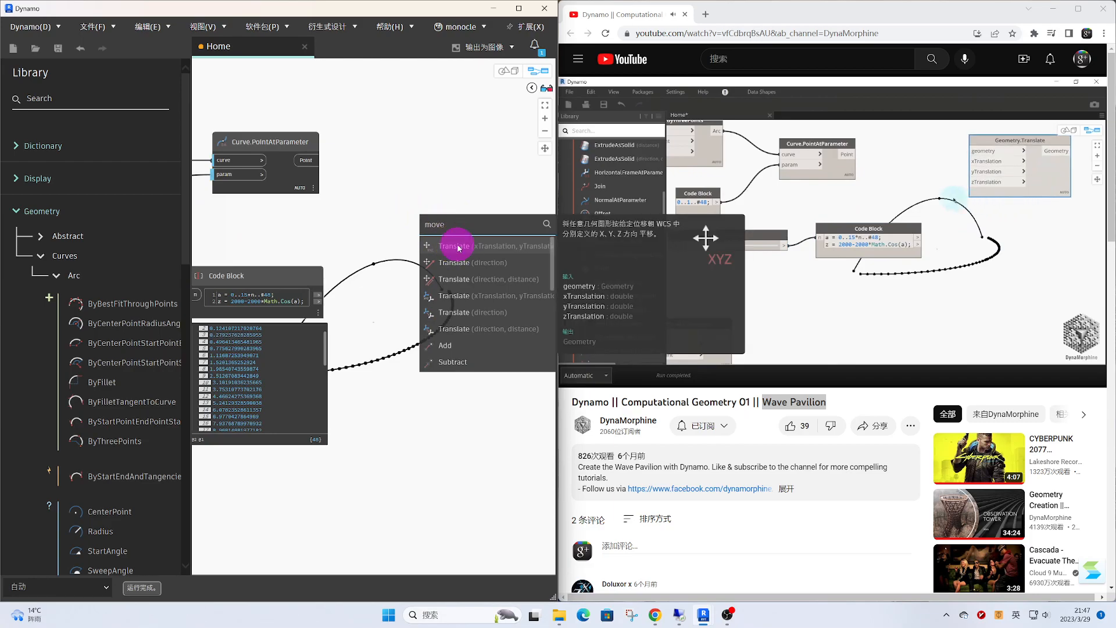
Connect the Point output to the geometry input of Geometry.Translate and the Code Block's z output to zTranslation
{"action": "left_click_drag", "start_coordinate": [305, 160], "coordinate": [446, 203]}
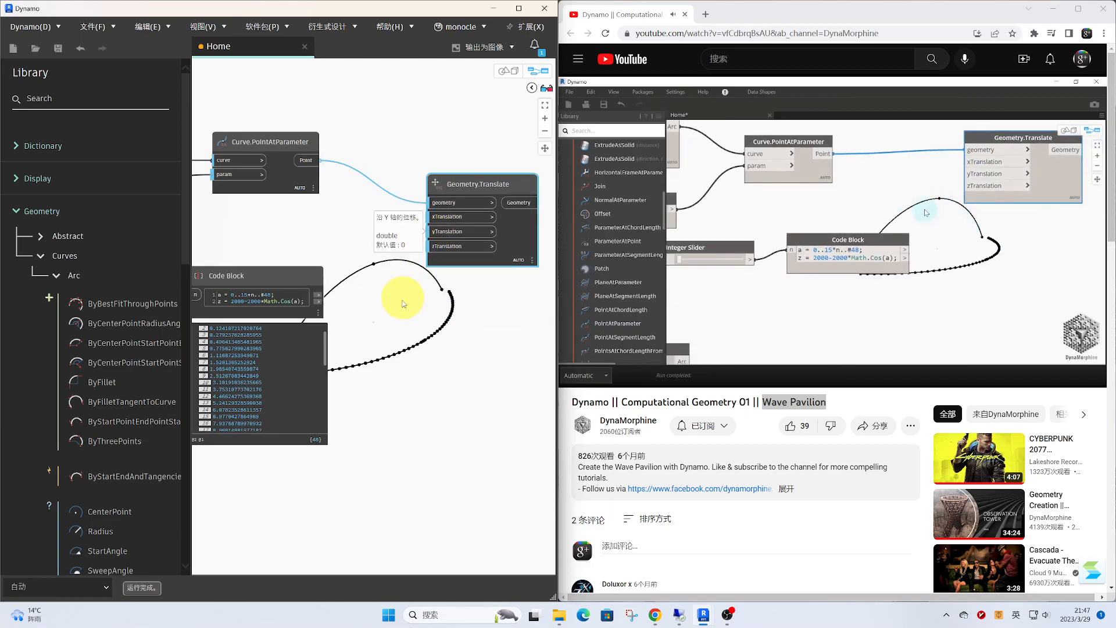
{"action": "left_click_drag", "start_coordinate": [319, 303], "coordinate": [448, 246]}
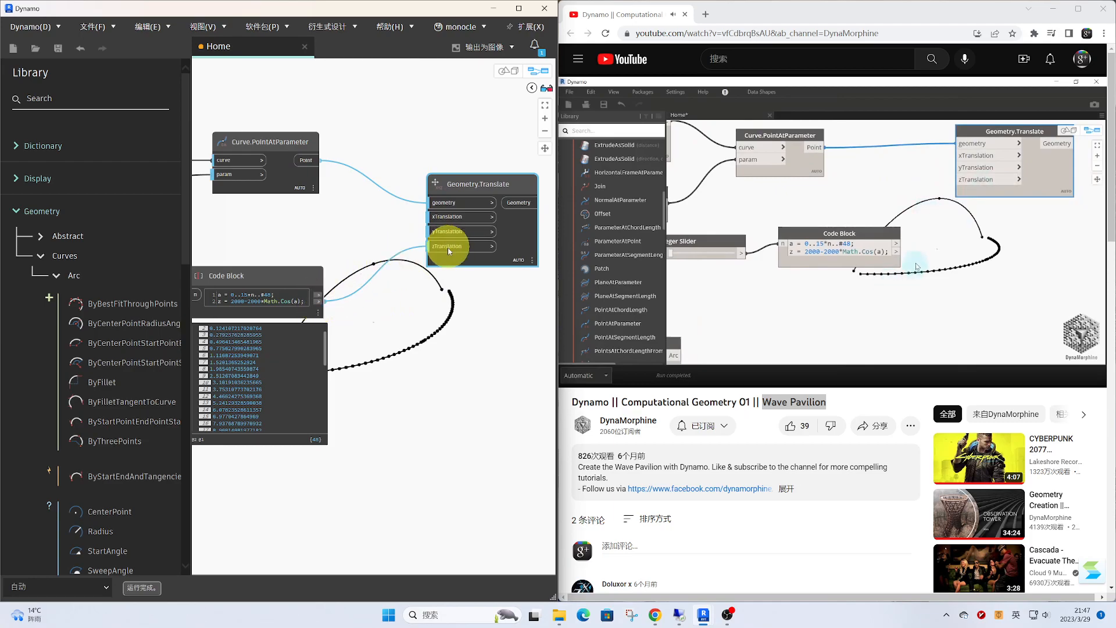
{"action": "left_click", "coordinate": [497, 325]}
Set the Integer Slider to 48 and check the translated points in the 3D geometry view
{"action": "middle_click_drag", "start_coordinate": [453, 333], "coordinate": [619, 337]}
{"action": "middle_click_drag", "start_coordinate": [357, 344], "coordinate": [321, 345]}
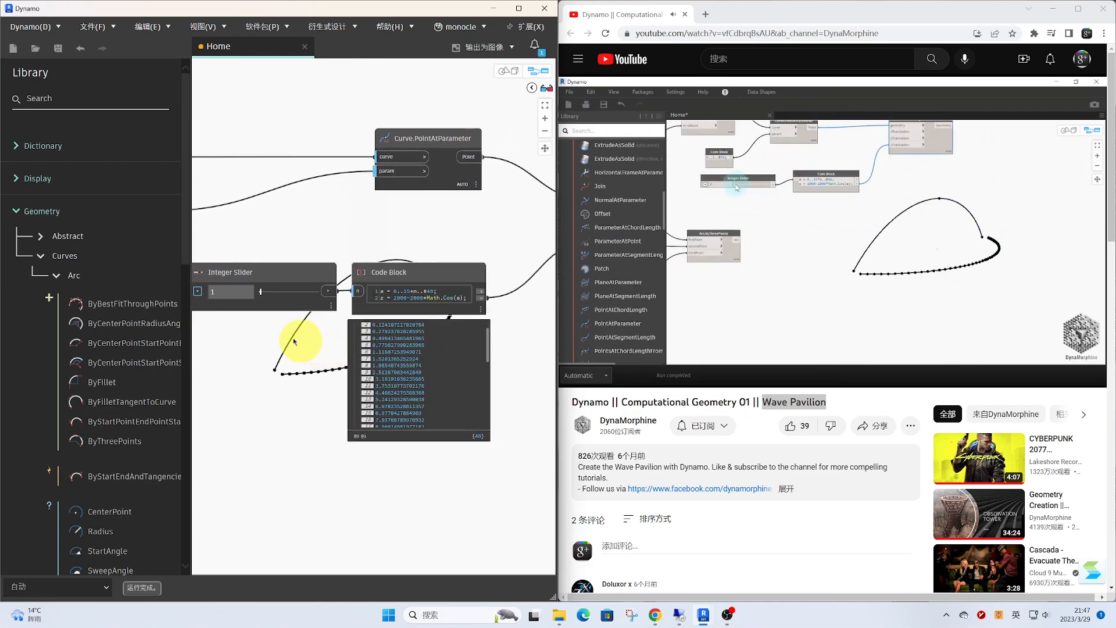
{"action": "middle_click_drag", "start_coordinate": [264, 298], "coordinate": [397, 129]}
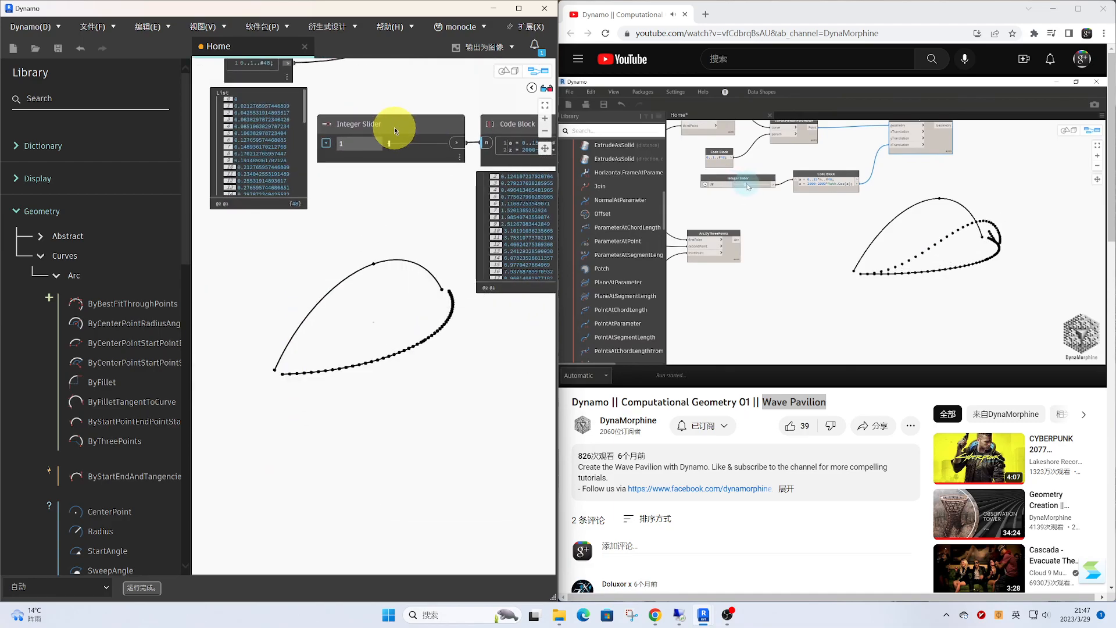
{"action": "left_click_drag", "start_coordinate": [390, 142], "coordinate": [417, 143]}
{"action": "right_click", "coordinate": [427, 145]}
{"action": "left_click", "coordinate": [534, 73]}
{"action": "right_click_drag", "start_coordinate": [418, 293], "coordinate": [375, 273]}
{"action": "left_click", "coordinate": [543, 73]}
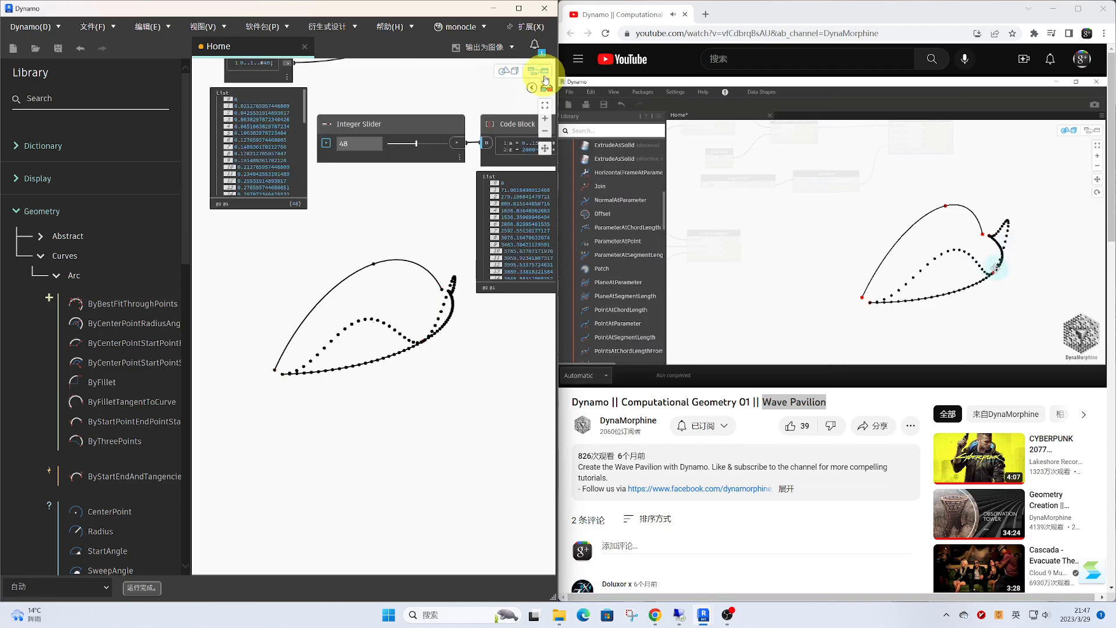
Move the Geometry.Translate node closer to the Curve.PointAtParameter node
{"action": "scroll", "coordinate": [397, 239], "scroll_direction": "down", "scroll_amount": 3}
{"action": "middle_click_drag", "start_coordinate": [396, 248], "coordinate": [312, 311]}
{"action": "middle_click_drag", "start_coordinate": [494, 345], "coordinate": [392, 370]}
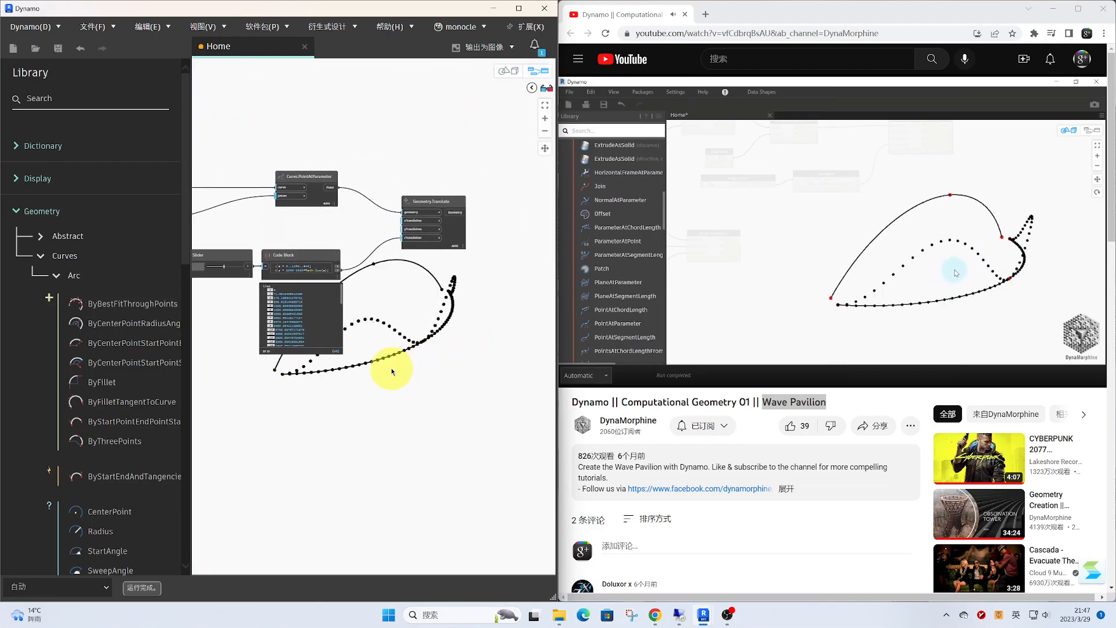
{"action": "scroll", "coordinate": [451, 200], "scroll_direction": "up", "scroll_amount": 3}
{"action": "left_click_drag", "start_coordinate": [451, 200], "coordinate": [430, 204]}
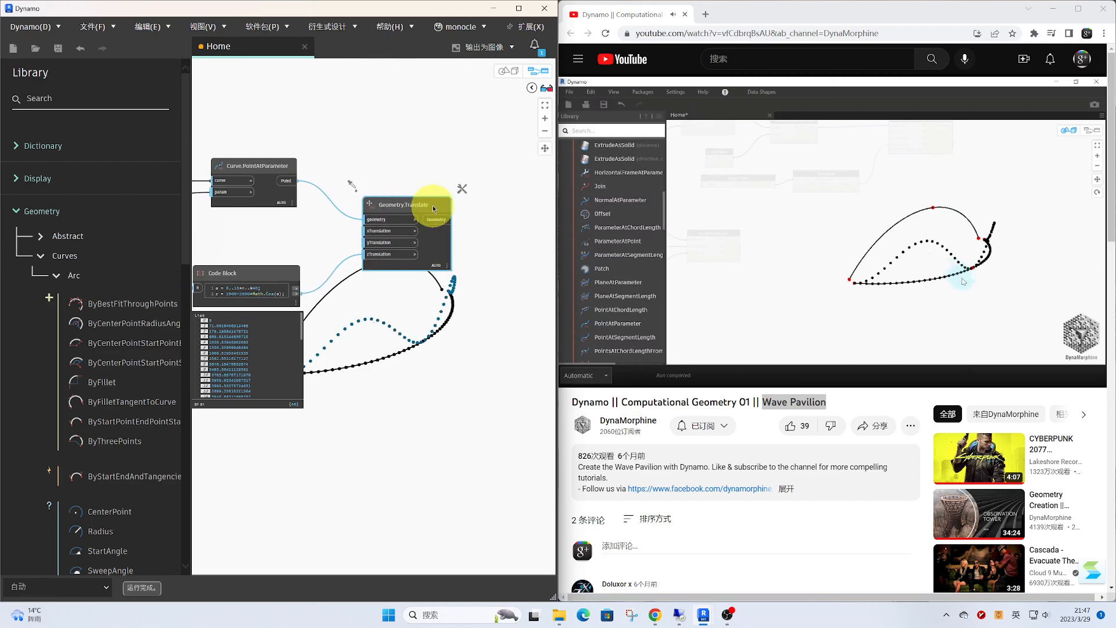
{"action": "middle_click_drag", "start_coordinate": [503, 256], "coordinate": [431, 265]}
{"action": "left_click", "coordinate": [440, 229]}
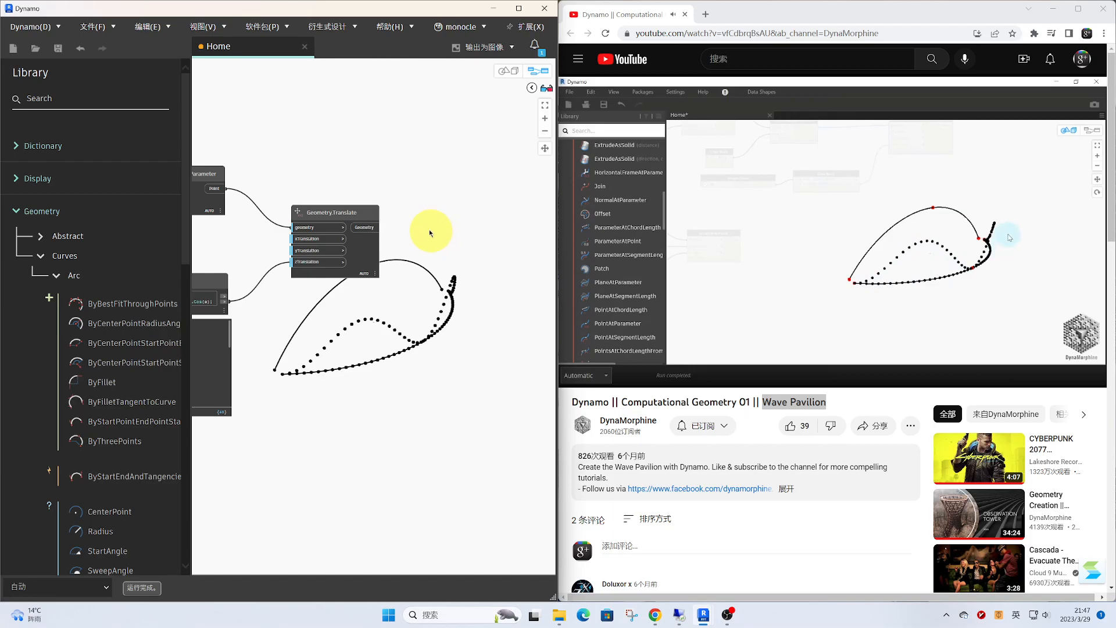
Search for "nurbscurve.bypoin", add a NurbsCurve.ByPoints (points) node, connect Geometry.Translate's output to its points input, and align it
{"action": "scroll", "coordinate": [426, 227], "scroll_direction": "up", "scroll_amount": 1}
{"action": "middle_click_drag", "start_coordinate": [377, 232], "coordinate": [337, 239]}
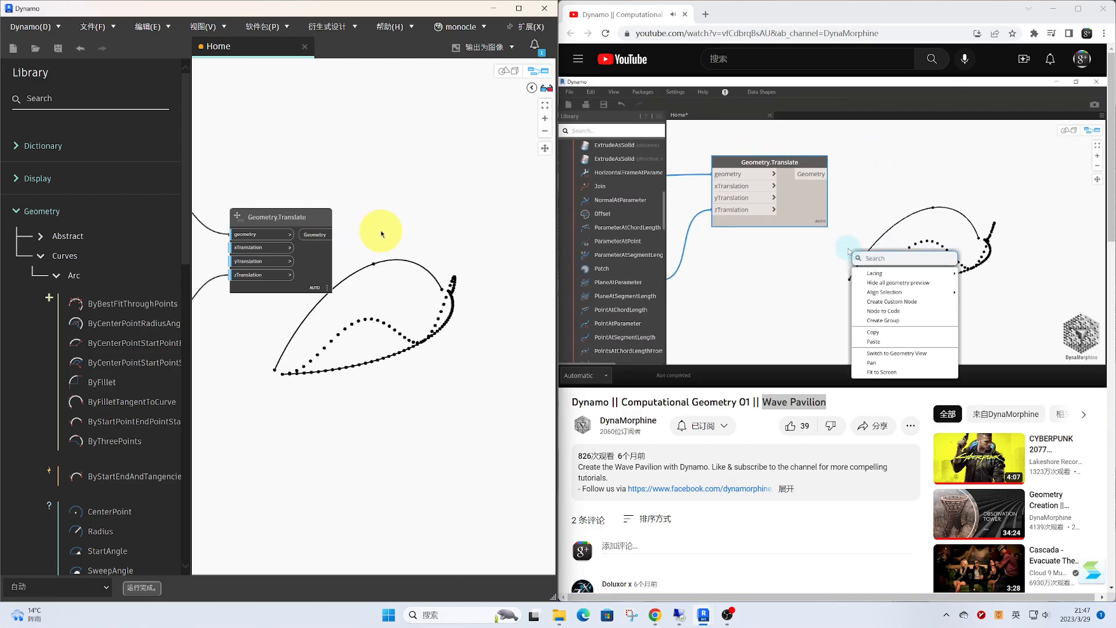
{"action": "right_click", "coordinate": [381, 231]}
{"action": "type", "text": "nur"}
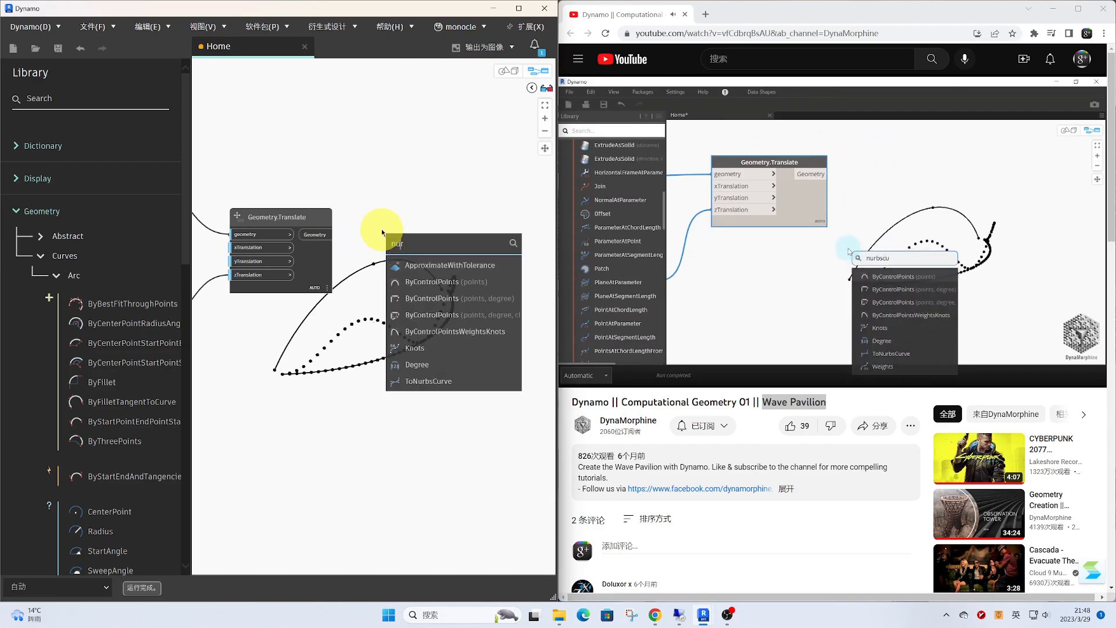
{"action": "type", "text": "bscurve.bypoin"}
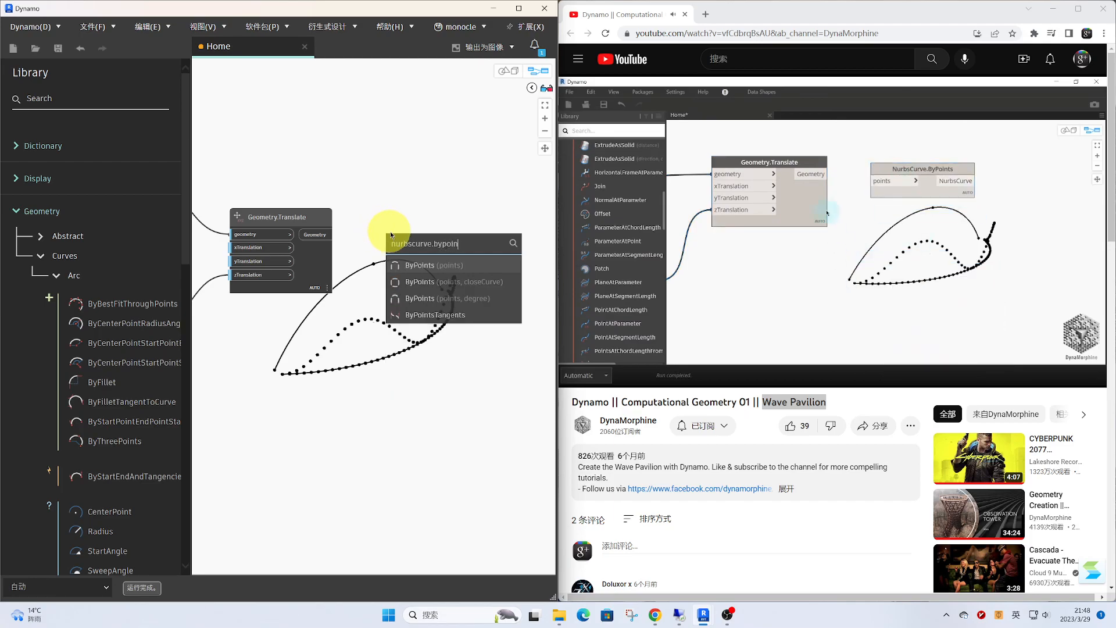
{"action": "left_click", "coordinate": [414, 265]}
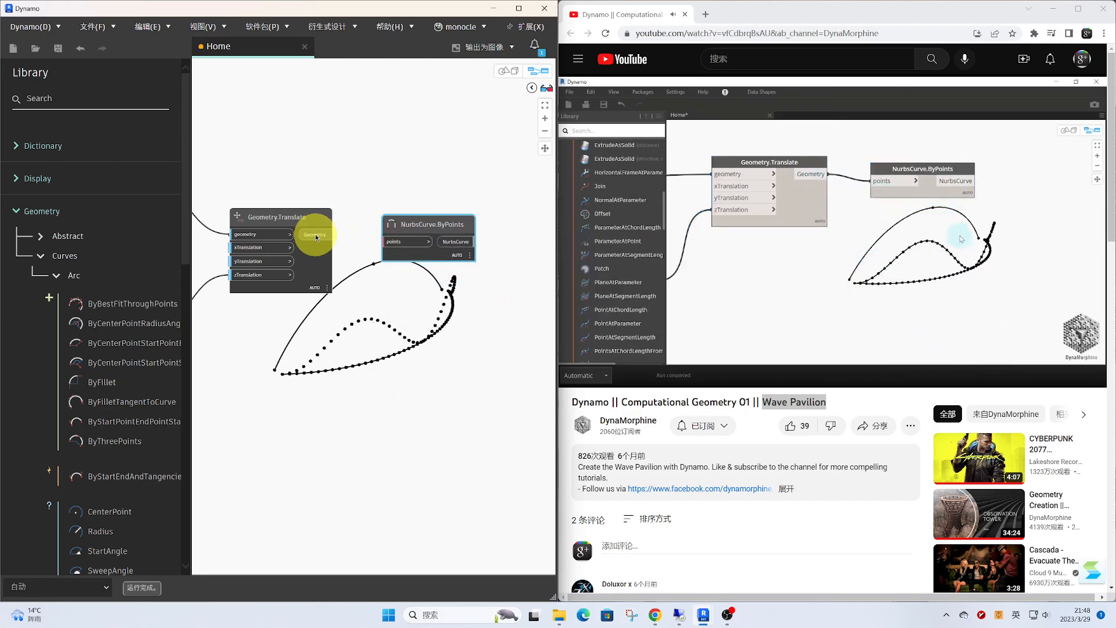
{"action": "left_click", "coordinate": [390, 242]}
{"action": "left_click_drag", "start_coordinate": [394, 219], "coordinate": [377, 209]}
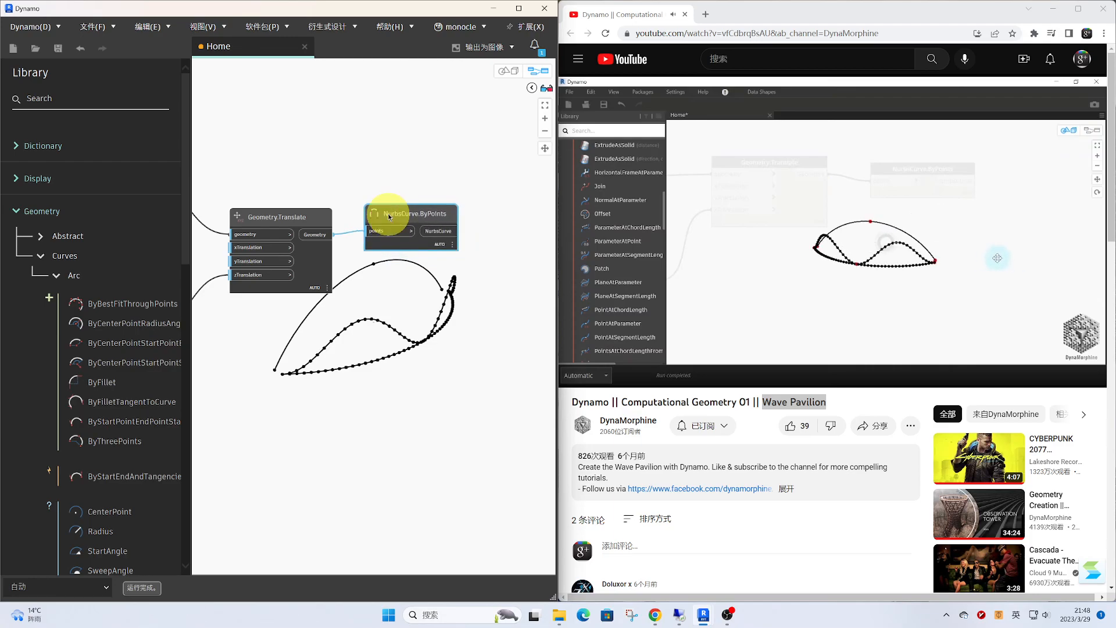
Shift the NurbsCurve.ByPoints node slightly away from Geometry.Translate and check the second arc's Arc.ByThreePoints node
{"action": "left_click", "coordinate": [430, 209]}
{"action": "left_click_drag", "start_coordinate": [431, 211], "coordinate": [440, 212]}
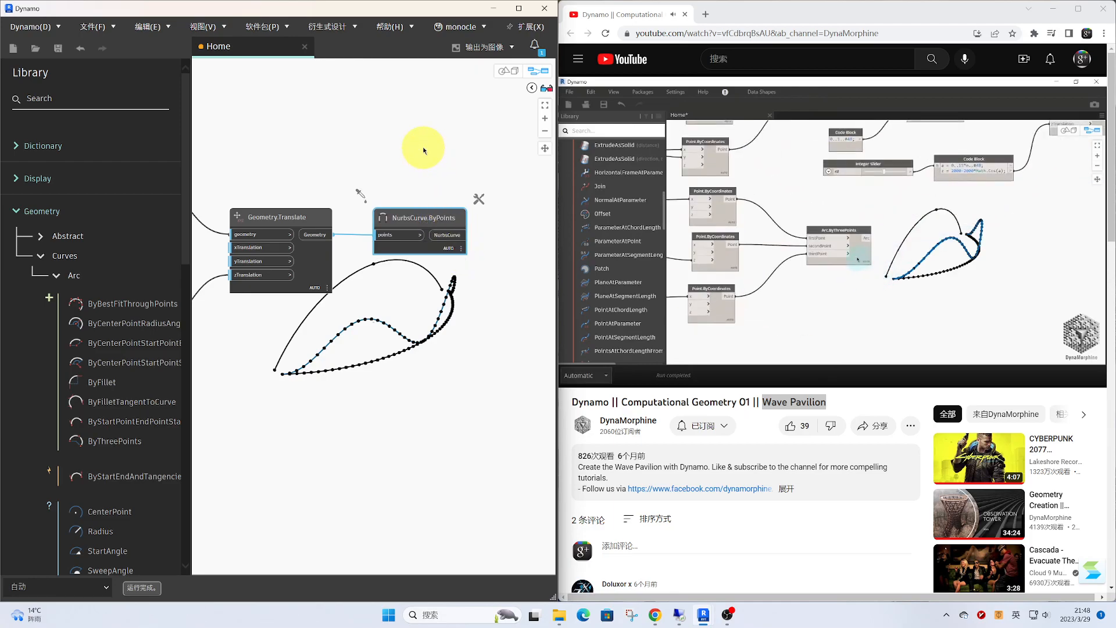
{"action": "scroll", "coordinate": [420, 150], "scroll_direction": "down", "scroll_amount": 6}
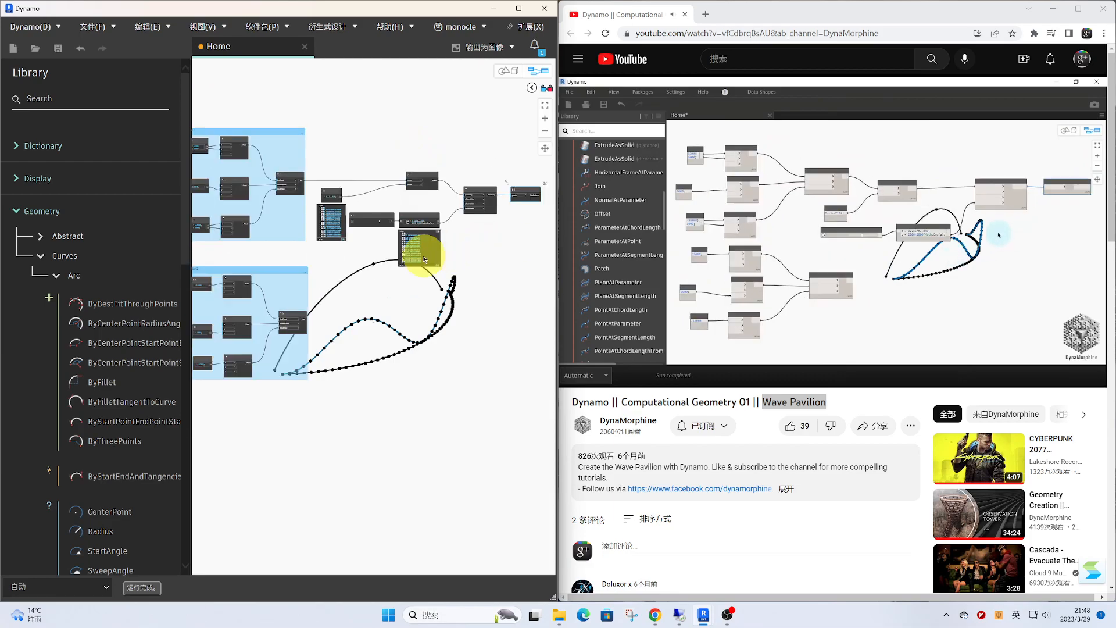
{"action": "scroll", "coordinate": [304, 336], "scroll_direction": "up", "scroll_amount": 4}
{"action": "left_click", "coordinate": [275, 294]}
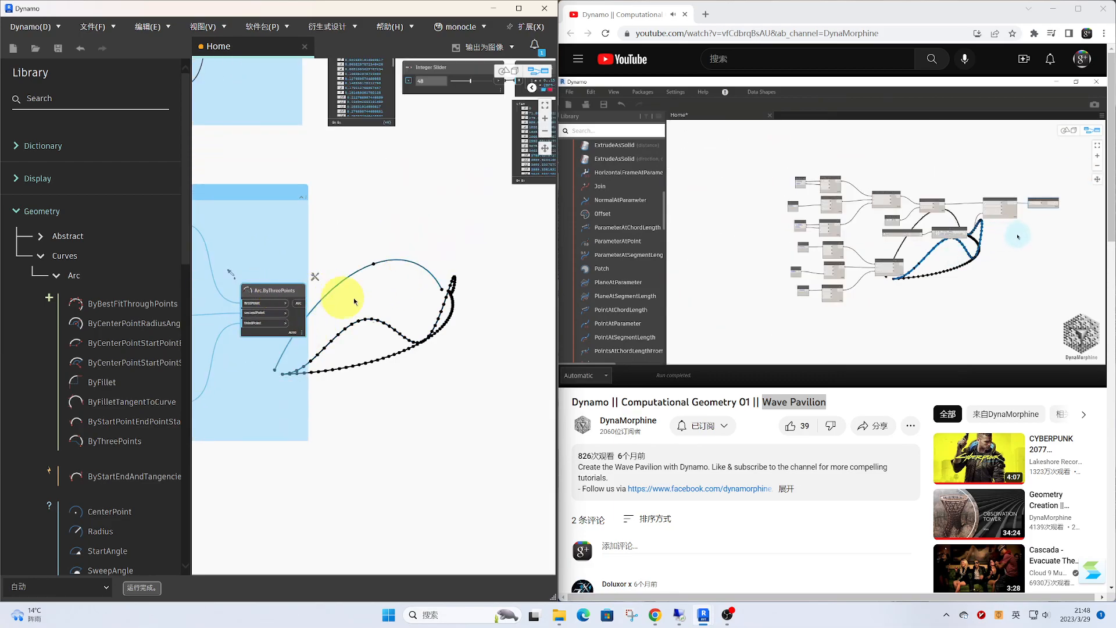
{"action": "scroll", "coordinate": [423, 303], "scroll_direction": "down", "scroll_amount": 4}
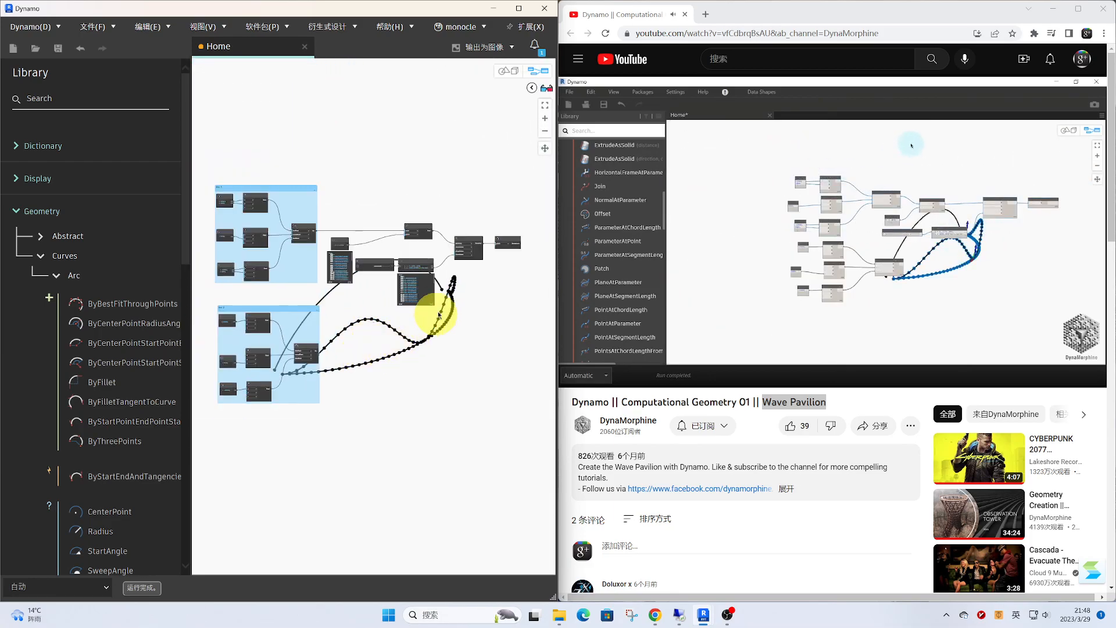
Turn off the geometry preview for the first arc's nodes and the point nodes through Geometry.Translate
{"action": "left_click_drag", "start_coordinate": [482, 284], "coordinate": [225, 164]}
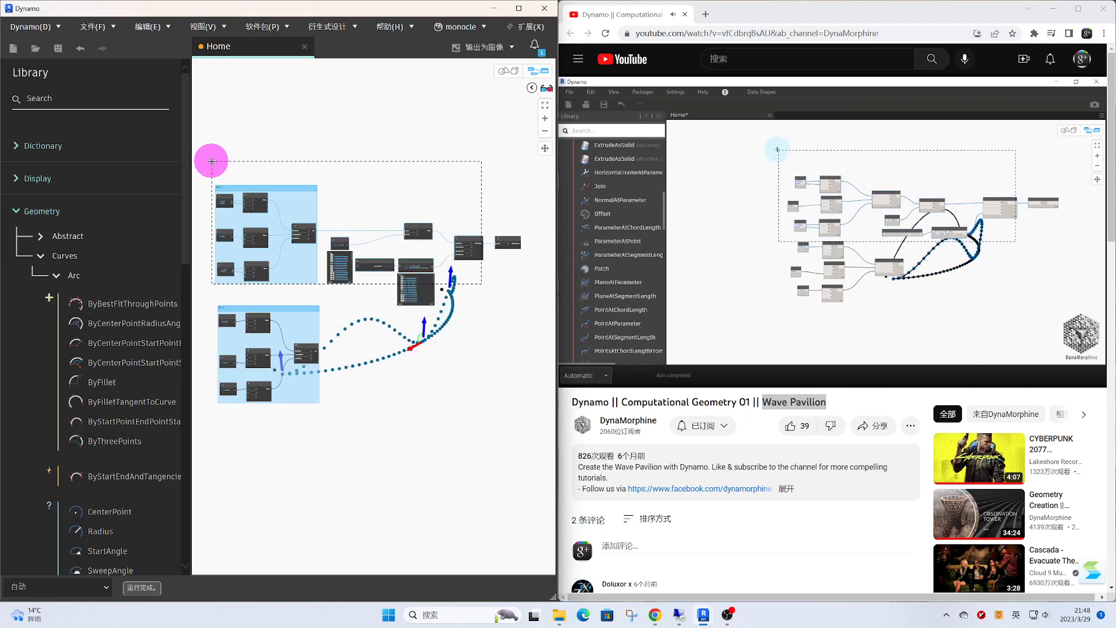
{"action": "scroll", "coordinate": [386, 194], "scroll_direction": "up", "scroll_amount": 5}
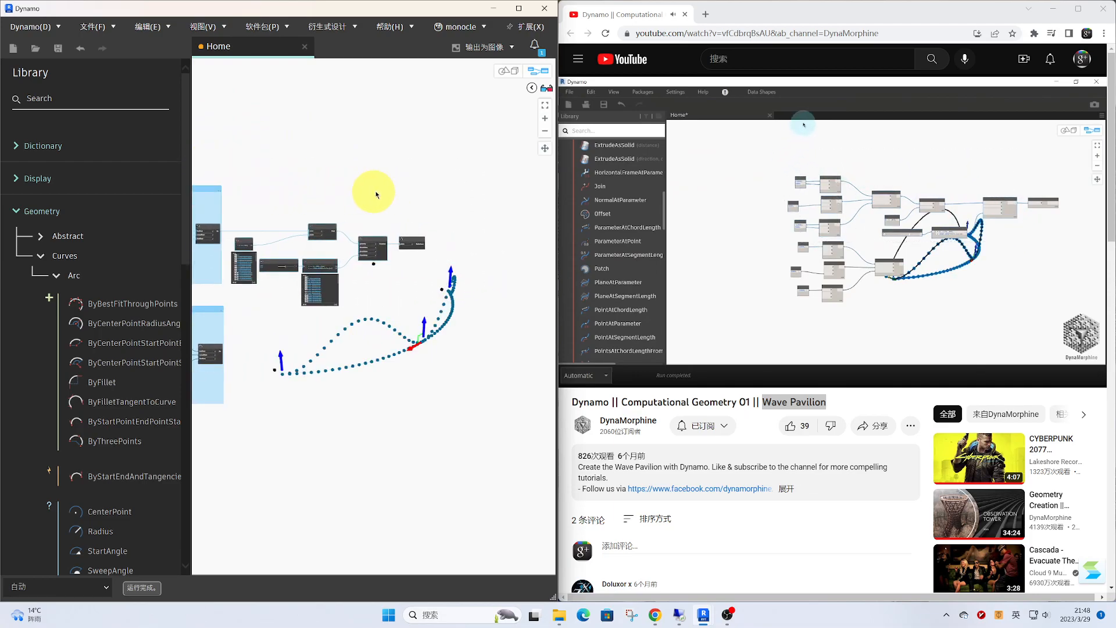
{"action": "right_click", "coordinate": [371, 227]}
{"action": "left_click", "coordinate": [402, 275]}
{"action": "middle_click_drag", "start_coordinate": [402, 239], "coordinate": [384, 146]}
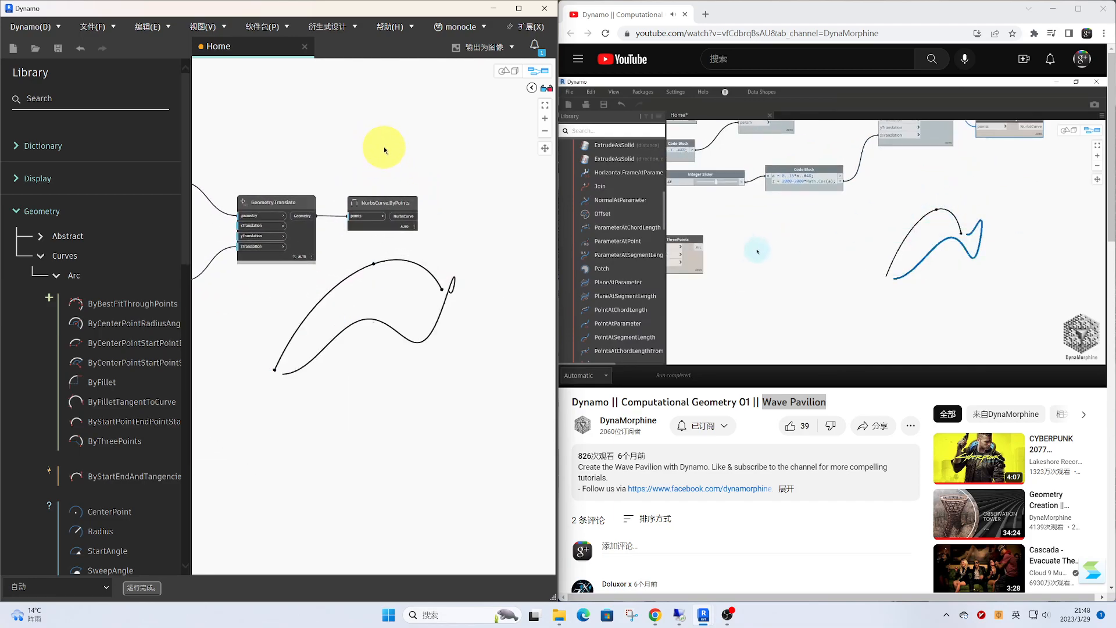
Move the Arc 2 group across the canvas so it sits beneath the Geometry.Translate and NurbsCurve.ByPoints nodes
{"action": "scroll", "coordinate": [391, 146], "scroll_direction": "down", "scroll_amount": 4}
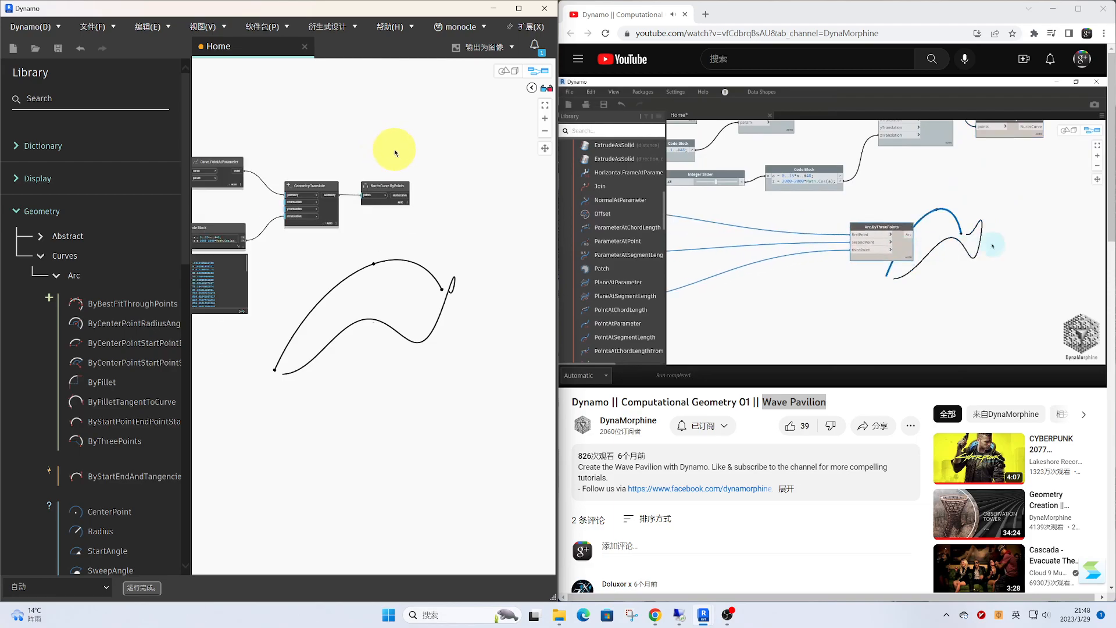
{"action": "scroll", "coordinate": [478, 243], "scroll_direction": "down", "scroll_amount": 3}
{"action": "left_click_drag", "start_coordinate": [313, 286], "coordinate": [518, 294]}
{"action": "scroll", "coordinate": [436, 249], "scroll_direction": "up", "scroll_amount": 5}
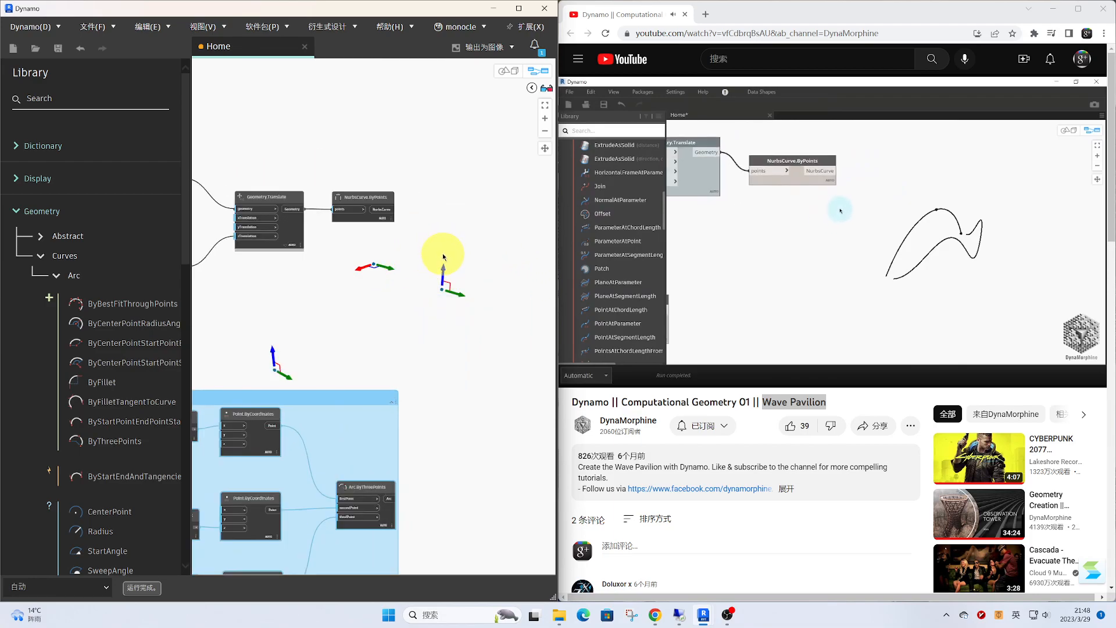
{"action": "middle_click_drag", "start_coordinate": [444, 257], "coordinate": [386, 266]}
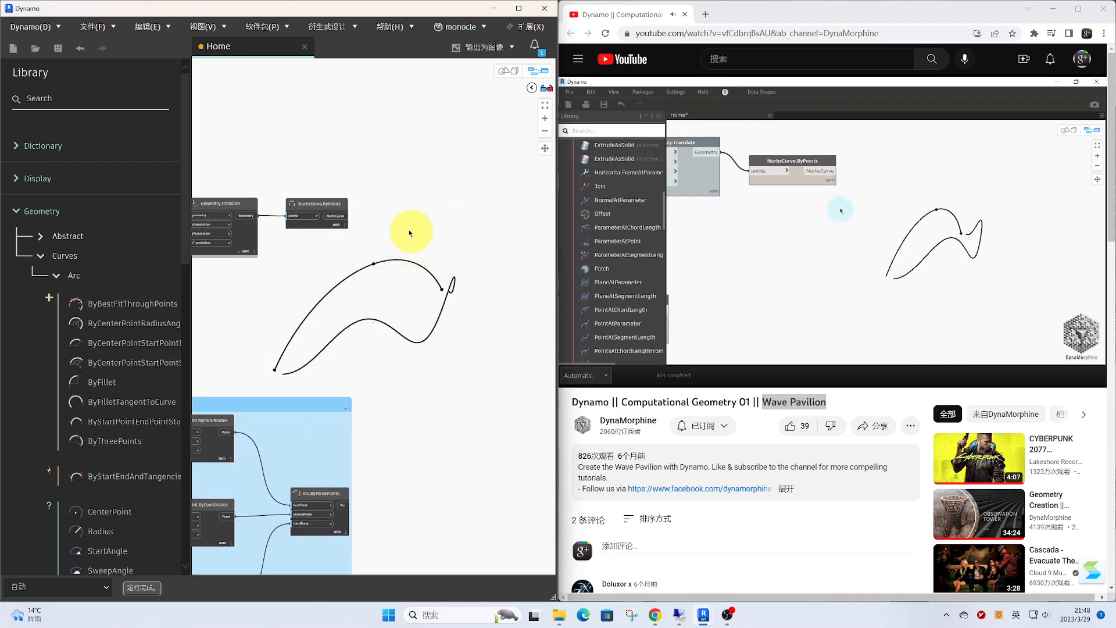
Group the nodes from the parameter Code Block through NurbsCurve.ByPoints and title the group "Nurbs Curve"
{"action": "scroll", "coordinate": [411, 234], "scroll_direction": "down", "scroll_amount": 5}
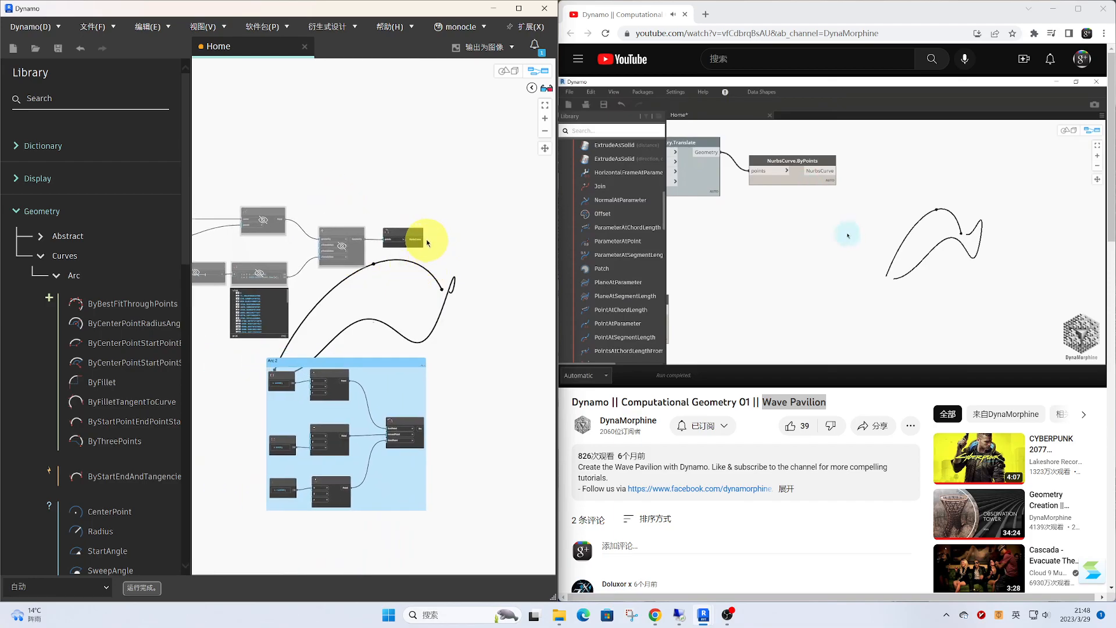
{"action": "scroll", "coordinate": [430, 243], "scroll_direction": "down", "scroll_amount": 3}
{"action": "left_click_drag", "start_coordinate": [433, 267], "coordinate": [227, 215]}
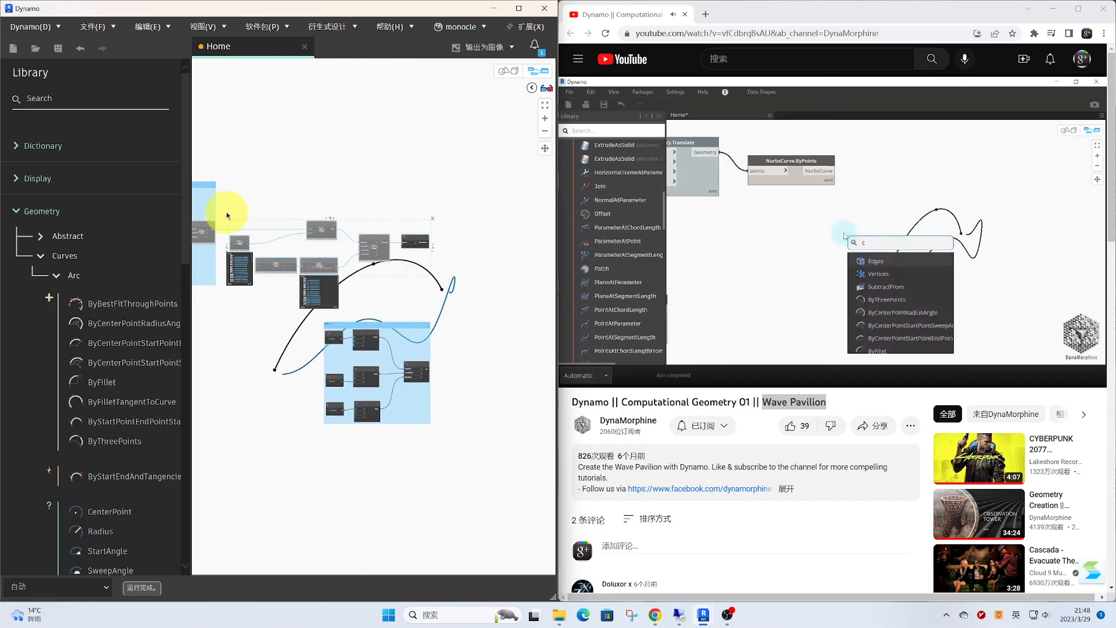
{"action": "key", "text": "ctrl+g"}
{"action": "scroll", "coordinate": [231, 219], "scroll_direction": "up", "scroll_amount": 8}
{"action": "double_click", "coordinate": [250, 211]}
{"action": "type", "text": "Nurbs Curve"}
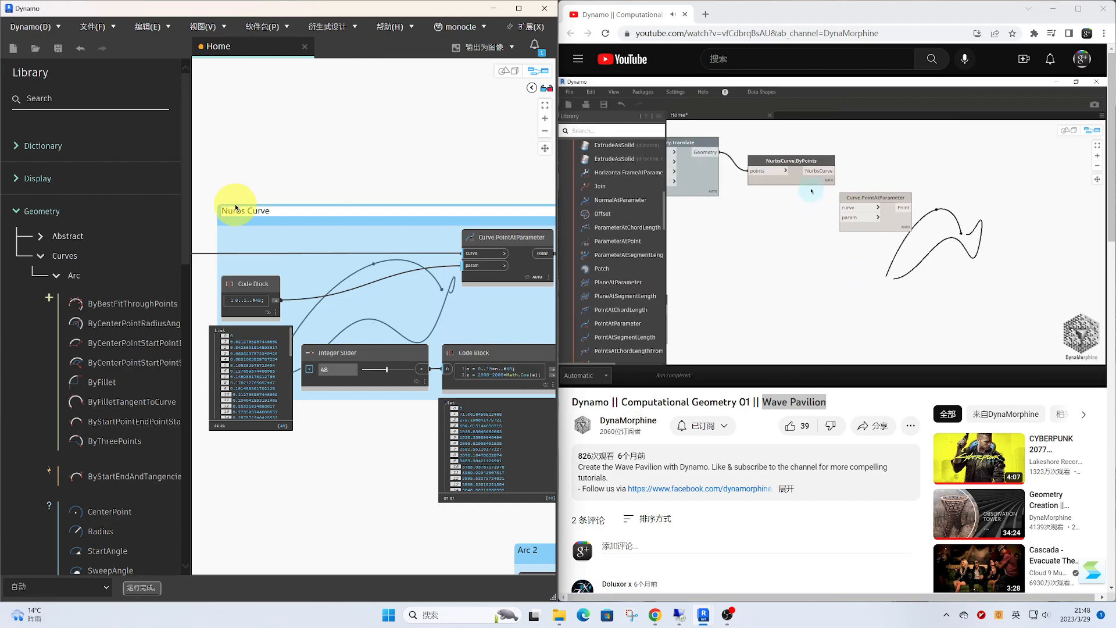
{"action": "left_click", "coordinate": [308, 177]}
Search for "pointatpa", add a Curve.PointAtParameter node beside the Nurbs Curve group, and connect the NurbsCurve output to its curve input
{"action": "middle_click_drag", "start_coordinate": [504, 158], "coordinate": [248, 160]}
{"action": "middle_click_drag", "start_coordinate": [541, 182], "coordinate": [324, 166]}
{"action": "scroll", "coordinate": [479, 207], "scroll_direction": "up", "scroll_amount": 1}
{"action": "right_click", "coordinate": [415, 274]}
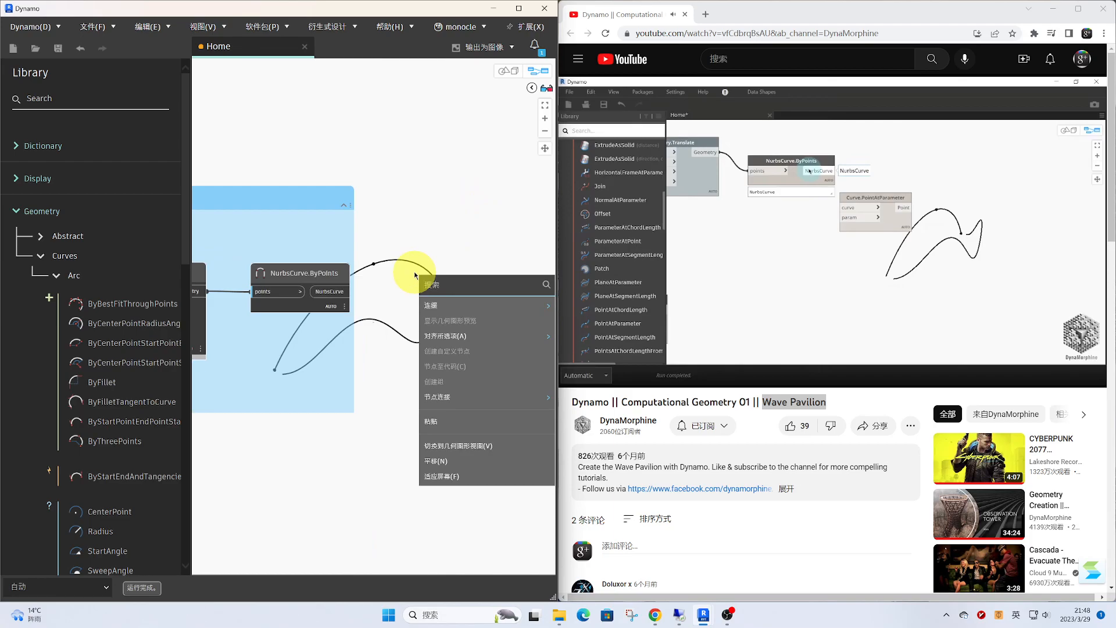
{"action": "type", "text": "pointatpa"}
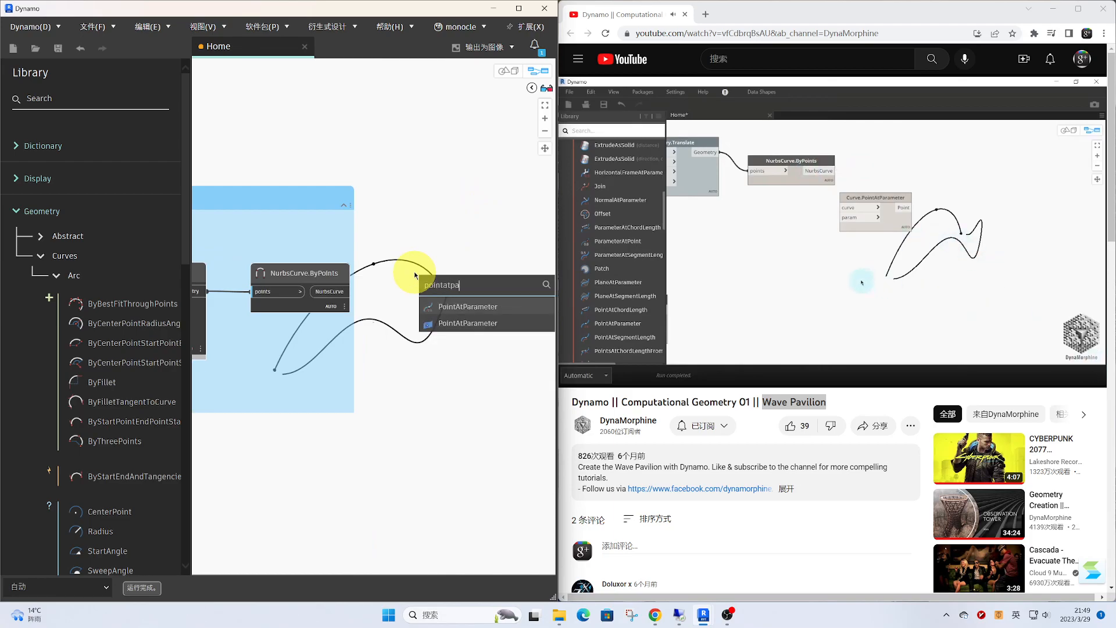
{"action": "left_click", "coordinate": [442, 306]}
{"action": "left_click_drag", "start_coordinate": [456, 302], "coordinate": [463, 335]}
{"action": "left_click", "coordinate": [441, 284]}
{"action": "left_click", "coordinate": [456, 244]}
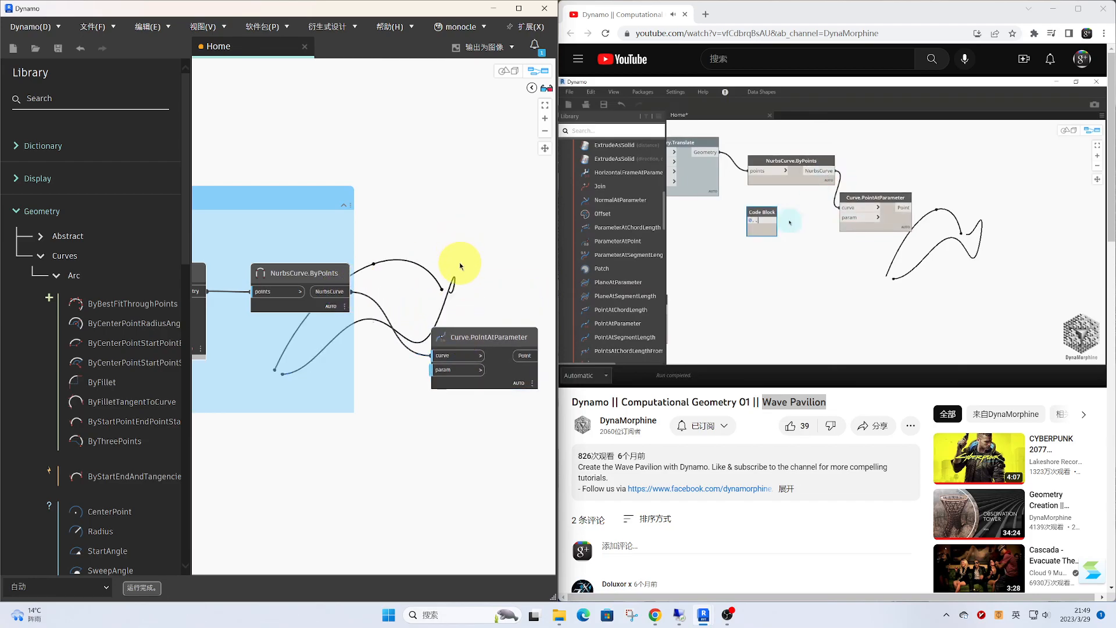
{"action": "middle_click_drag", "start_coordinate": [464, 283], "coordinate": [458, 246]}
{"action": "left_click_drag", "start_coordinate": [477, 292], "coordinate": [529, 236]}
Add a Code Block below the new Curve.PointAtParameter node containing 0.05..0.95..#128;
{"action": "double_click", "coordinate": [400, 340]}
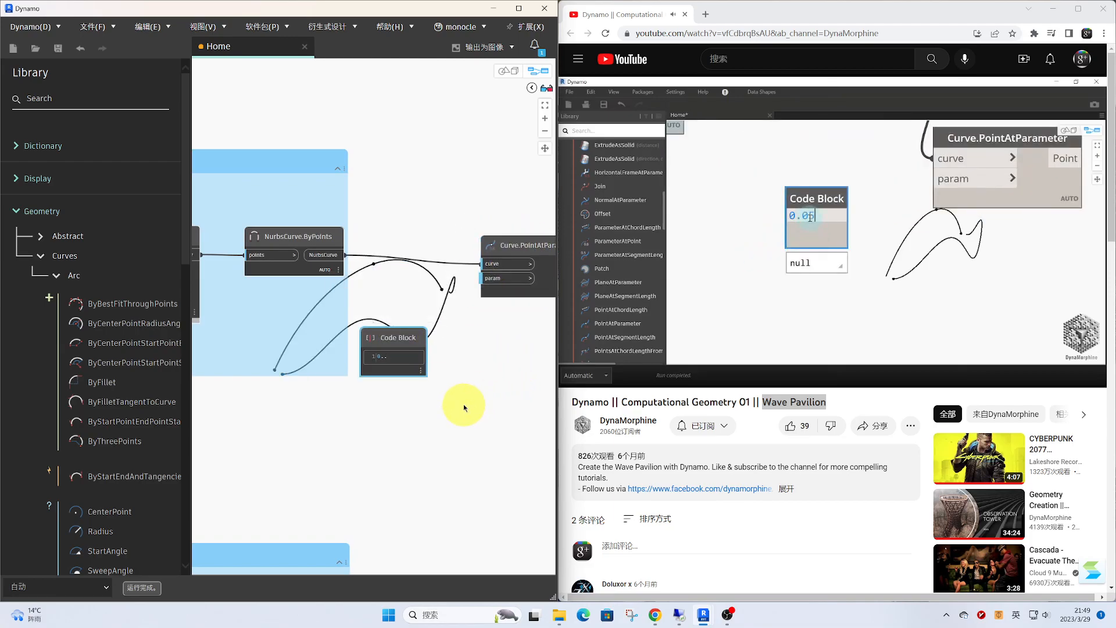
{"action": "type", "text": "0.05..0."}
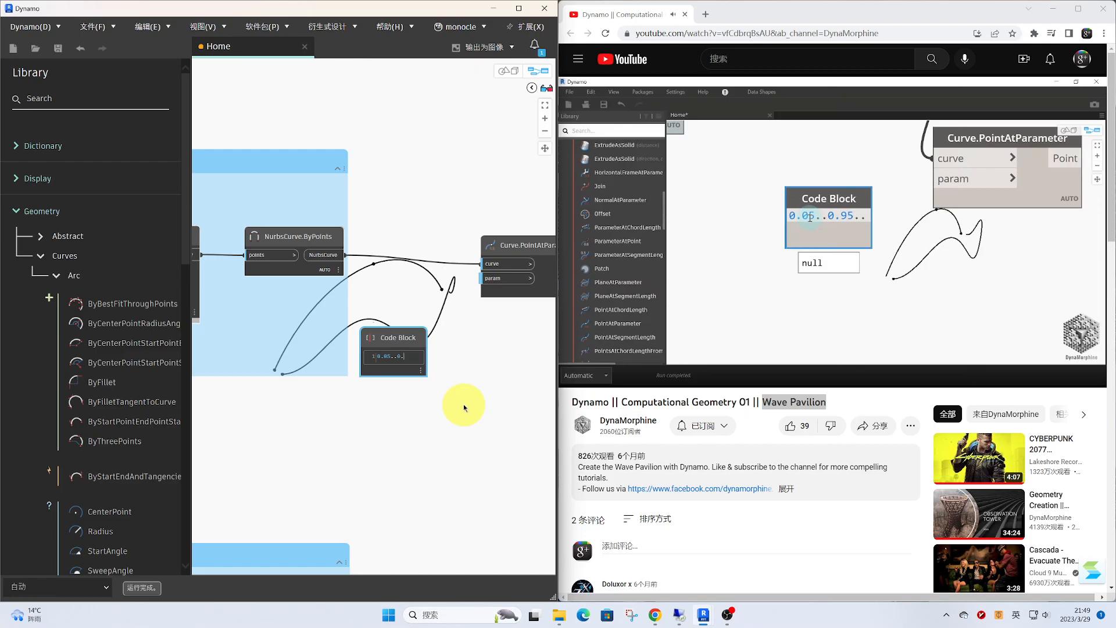
{"action": "type", "text": "95..#"}
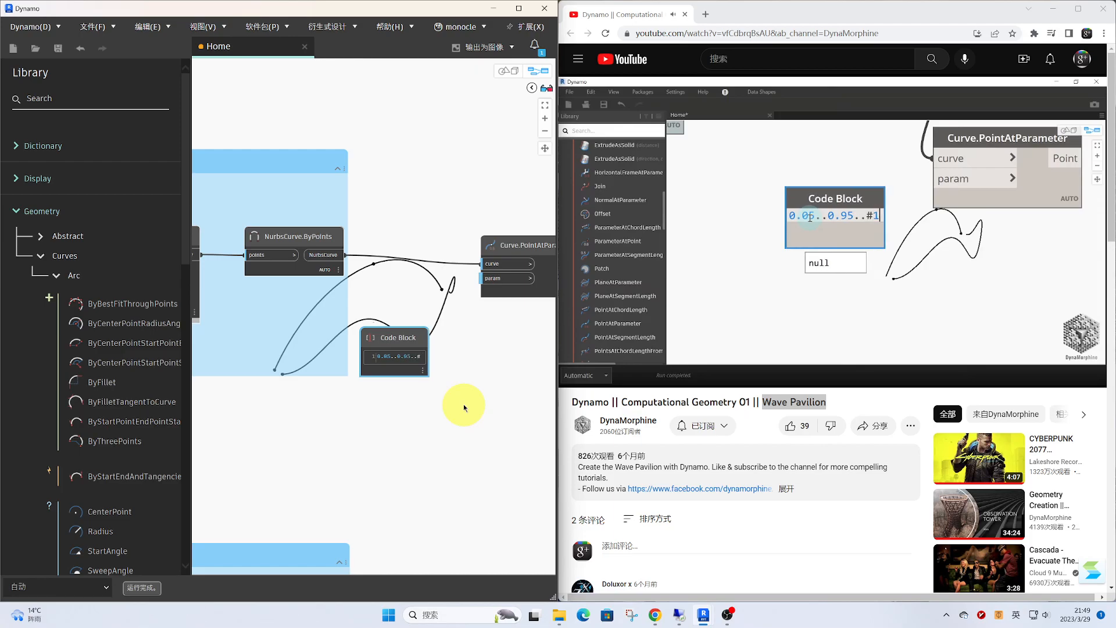
{"action": "type", "text": "128;"}
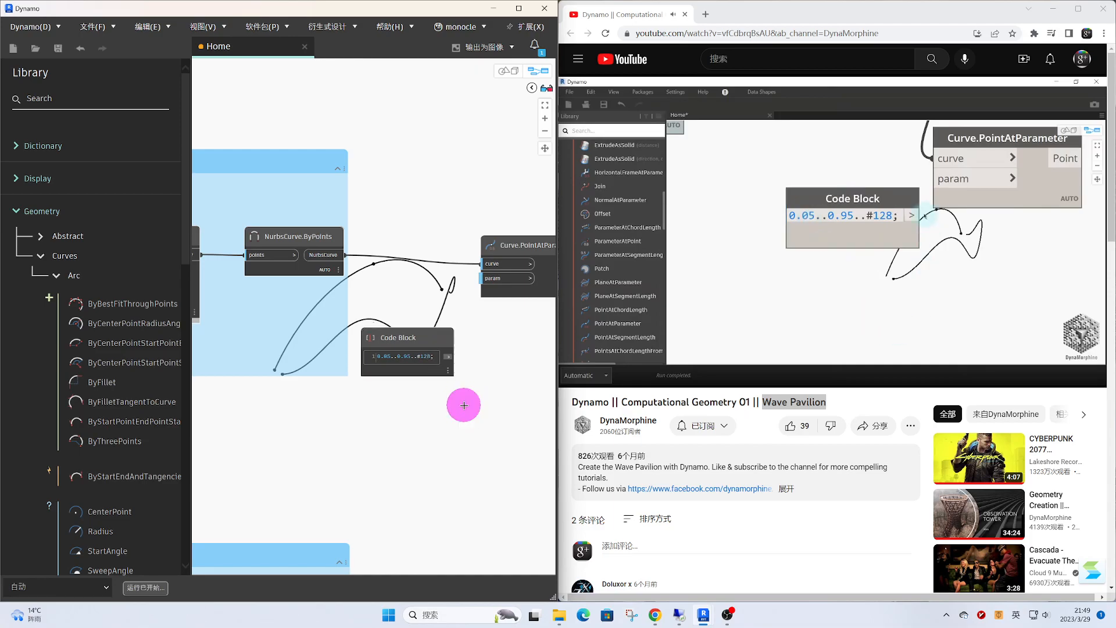
Connect the Code Block output to the param input of Curve.PointAtParameter and check the points in the 3D geometry view
{"action": "scroll", "coordinate": [448, 390], "scroll_direction": "up", "scroll_amount": 3}
{"action": "left_click", "coordinate": [441, 377]}
{"action": "middle_click_drag", "start_coordinate": [481, 358], "coordinate": [479, 306]}
{"action": "left_click_drag", "start_coordinate": [448, 338], "coordinate": [440, 476]}
{"action": "left_click", "coordinate": [507, 167]}
{"action": "middle_click_drag", "start_coordinate": [490, 219], "coordinate": [330, 273]}
{"action": "left_click", "coordinate": [540, 78]}
{"action": "right_click_drag", "start_coordinate": [443, 263], "coordinate": [506, 266]}
{"action": "left_click", "coordinate": [538, 71]}
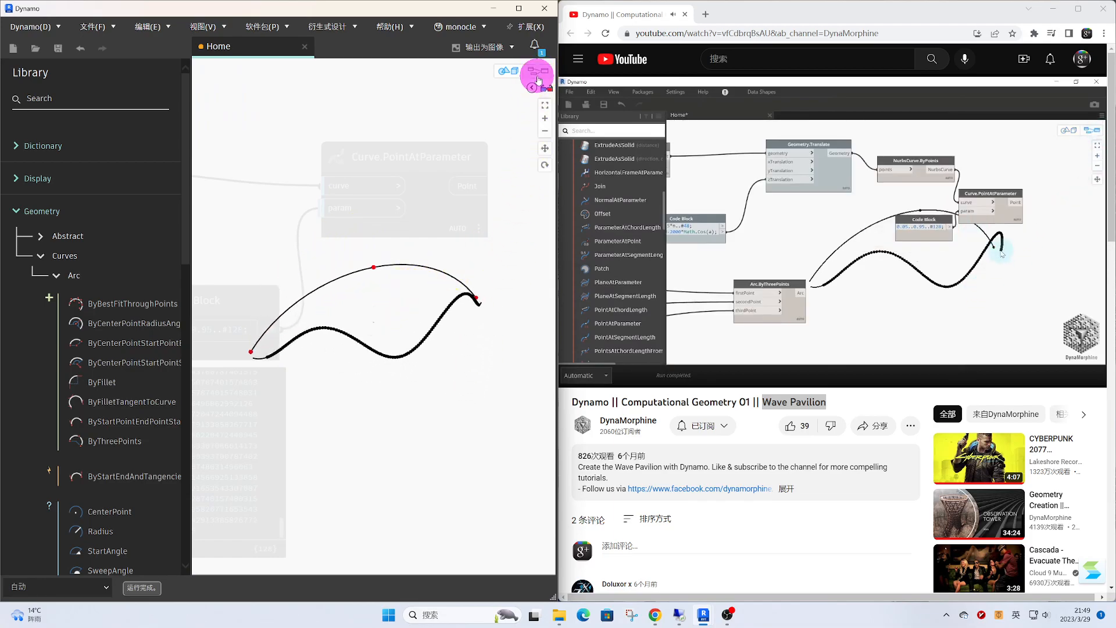
Reposition the 0.05..0.95..#128 Code Block and its Curve.PointAtParameter node slightly higher on the canvas
{"action": "scroll", "coordinate": [417, 121], "scroll_direction": "down", "scroll_amount": 4}
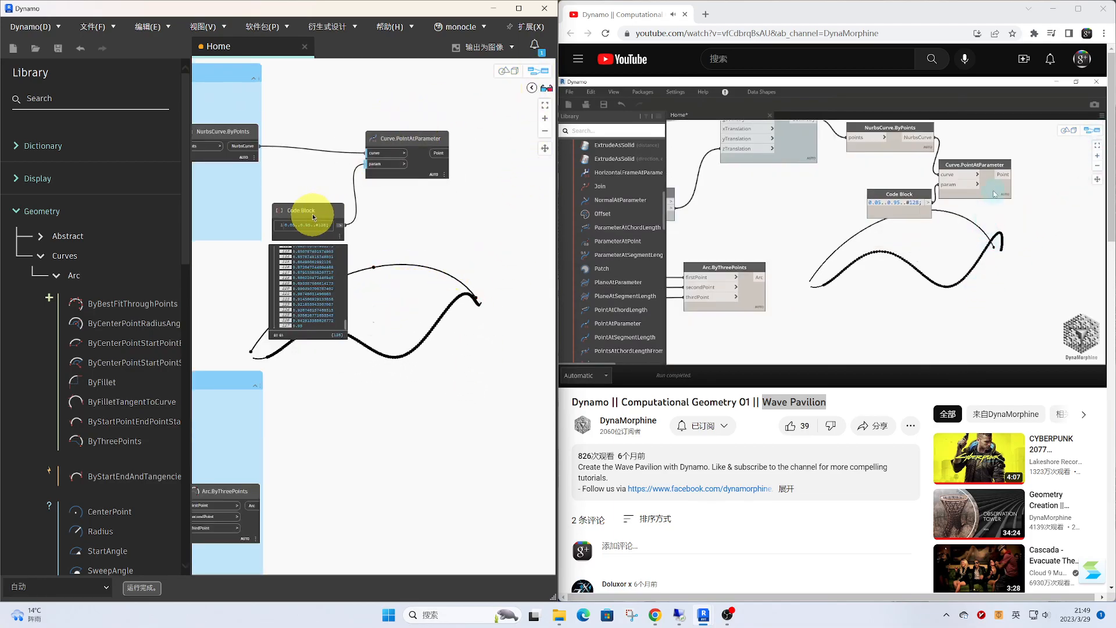
{"action": "left_click_drag", "start_coordinate": [312, 218], "coordinate": [317, 204]}
{"action": "left_click_drag", "start_coordinate": [408, 143], "coordinate": [421, 135]}
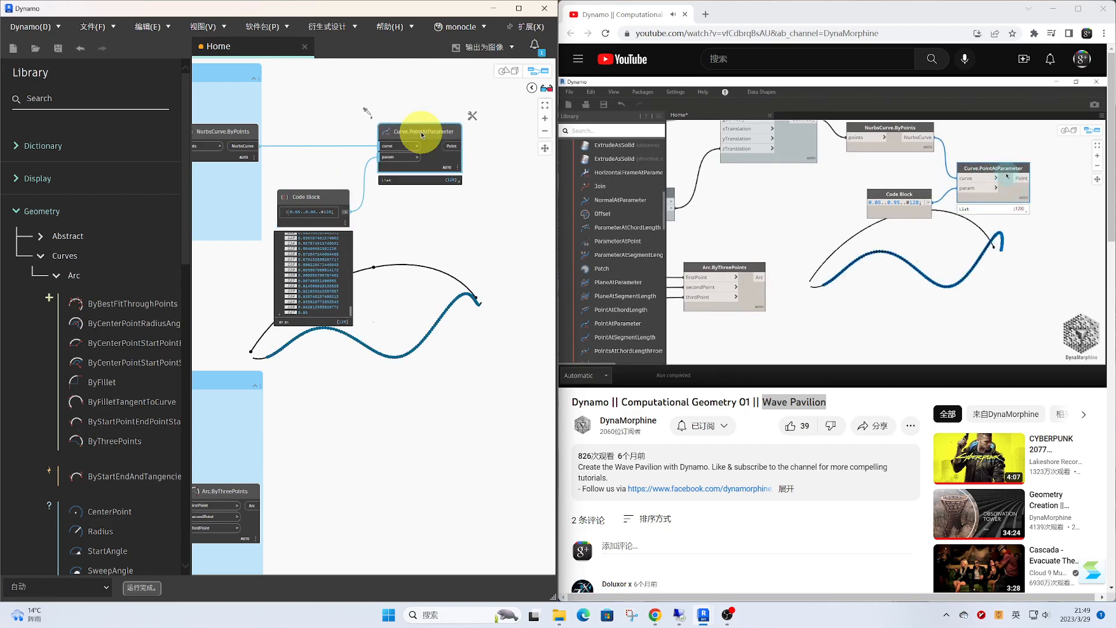
Duplicate the Curve.PointAtParameter node, place the copy beside the Arc 2 group, and connect that group's Arc output to its curve input
{"action": "key", "text": "ctrl+c"}
{"action": "key", "text": "ctrl+v"}
{"action": "left_click_drag", "start_coordinate": [435, 352], "coordinate": [431, 451]}
{"action": "middle_click_drag", "start_coordinate": [431, 451], "coordinate": [468, 334]}
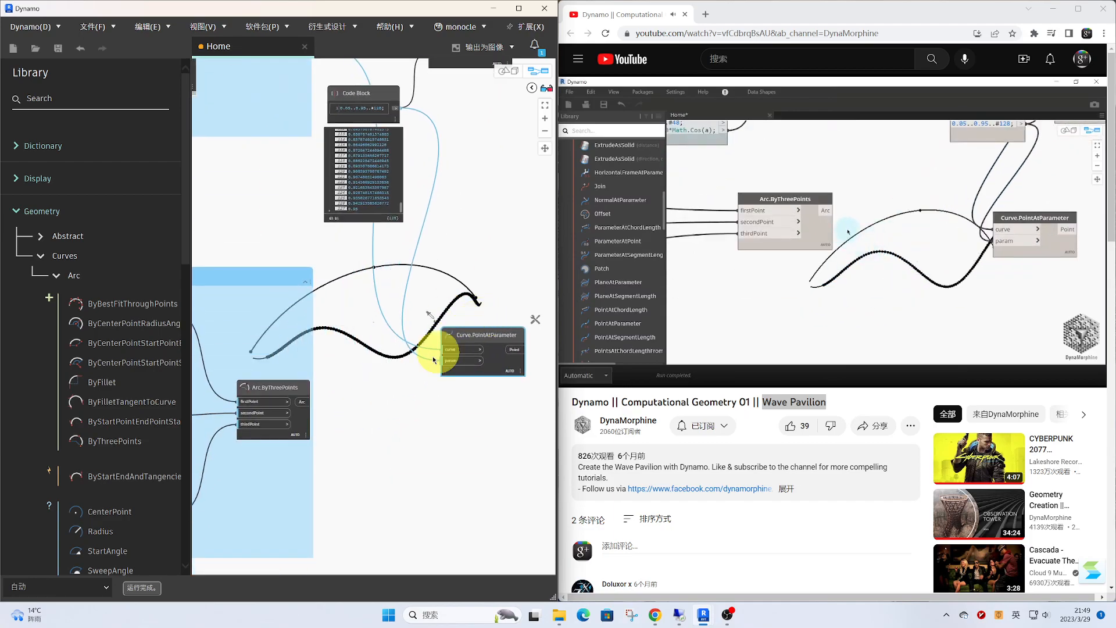
{"action": "left_click", "coordinate": [304, 403]}
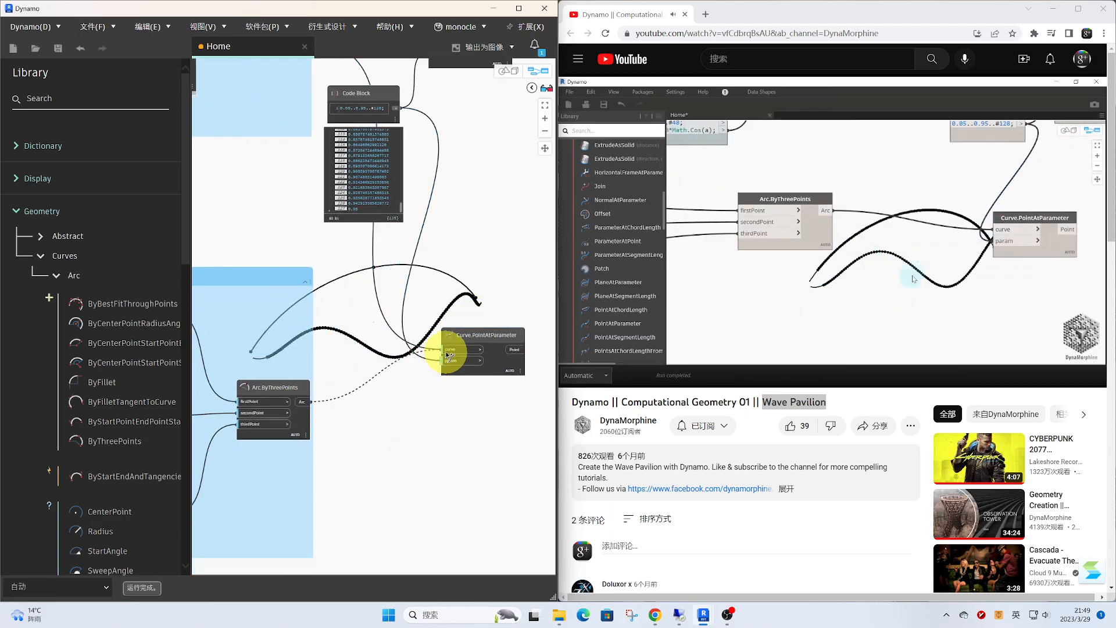
{"action": "left_click", "coordinate": [448, 351]}
Arrange the Code Block midway between the two Curve.PointAtParameter nodes and move those nodes roughly in line with each other
{"action": "middle_click_drag", "start_coordinate": [473, 261], "coordinate": [356, 287]}
{"action": "left_click", "coordinate": [354, 359]}
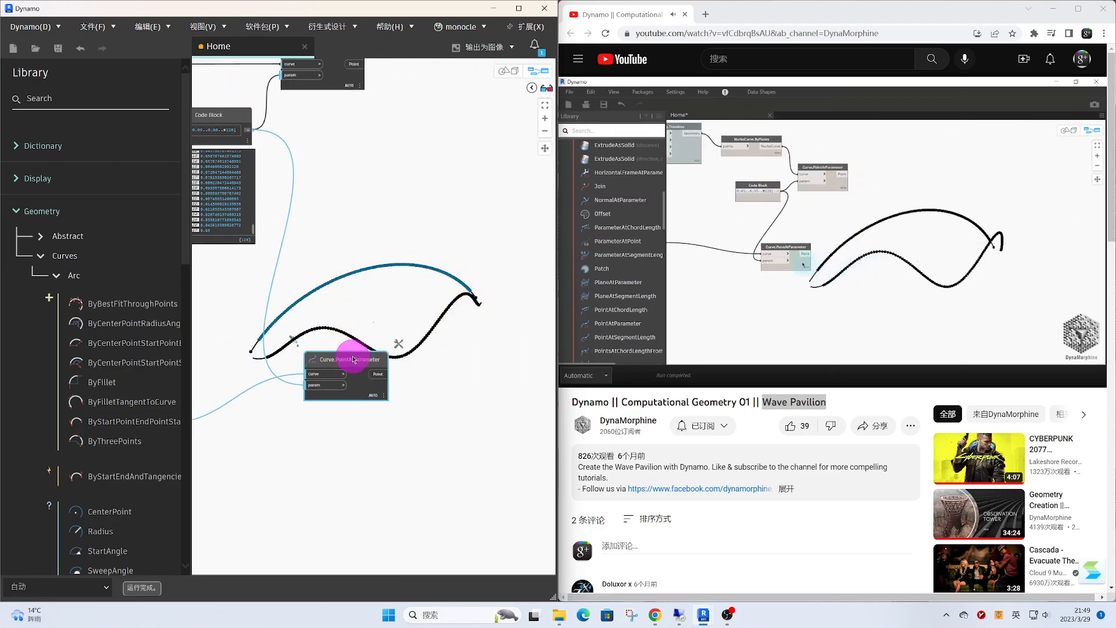
{"action": "left_click_drag", "start_coordinate": [353, 359], "coordinate": [358, 362]}
{"action": "scroll", "coordinate": [371, 348], "scroll_direction": "down", "scroll_amount": 3}
{"action": "middle_click_drag", "start_coordinate": [408, 336], "coordinate": [453, 344]}
{"action": "left_click_drag", "start_coordinate": [320, 193], "coordinate": [324, 251]}
{"action": "left_click_drag", "start_coordinate": [398, 154], "coordinate": [420, 155]}
Align the two Curve.PointAtParameter nodes vertically, one above the other
{"action": "left_click", "coordinate": [443, 340]}
{"action": "left_click_drag", "start_coordinate": [457, 414], "coordinate": [365, 186]}
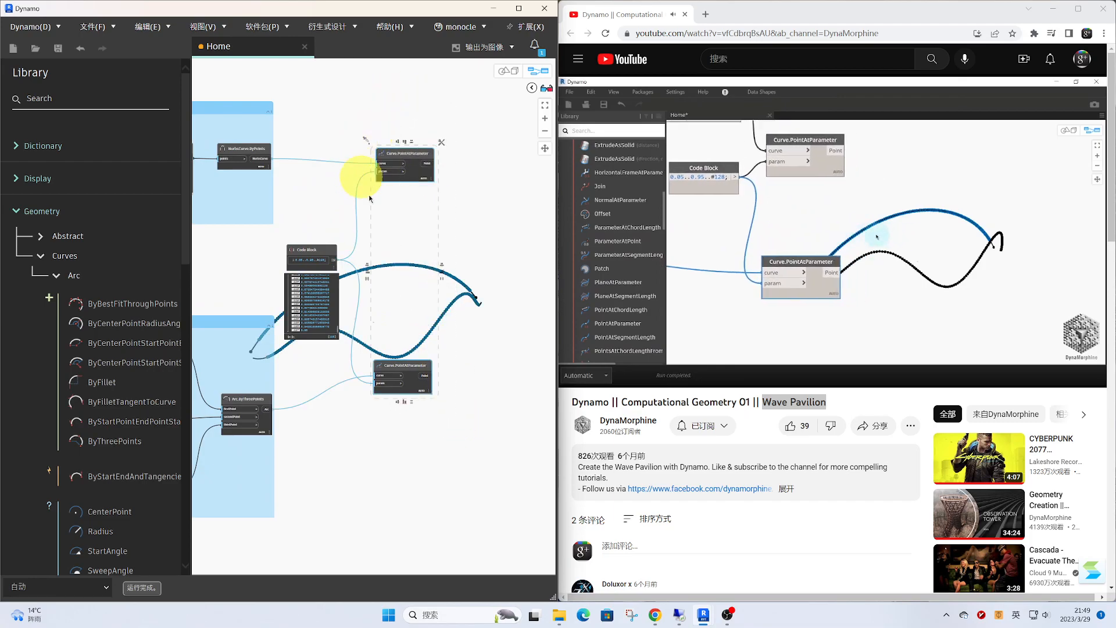
{"action": "left_click", "coordinate": [400, 271]}
Search for "line", add a Line.ByStartPointEndPoint node, and place it beside the two Curve.PointAtParameter nodes
{"action": "middle_click_drag", "start_coordinate": [474, 275], "coordinate": [337, 280]}
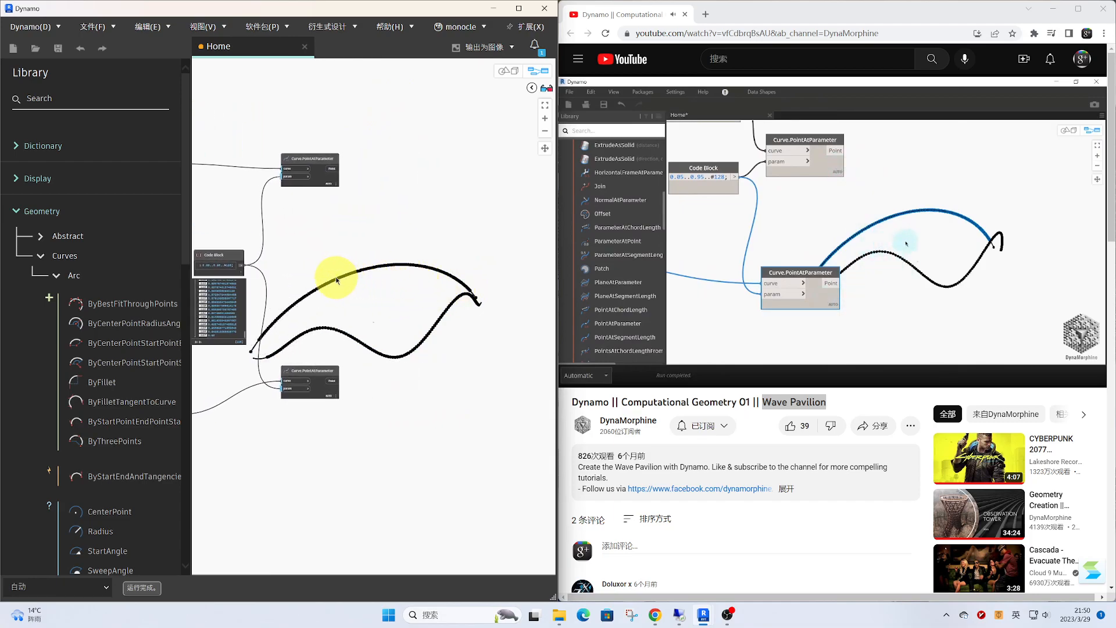
{"action": "scroll", "coordinate": [360, 230], "scroll_direction": "up", "scroll_amount": 3}
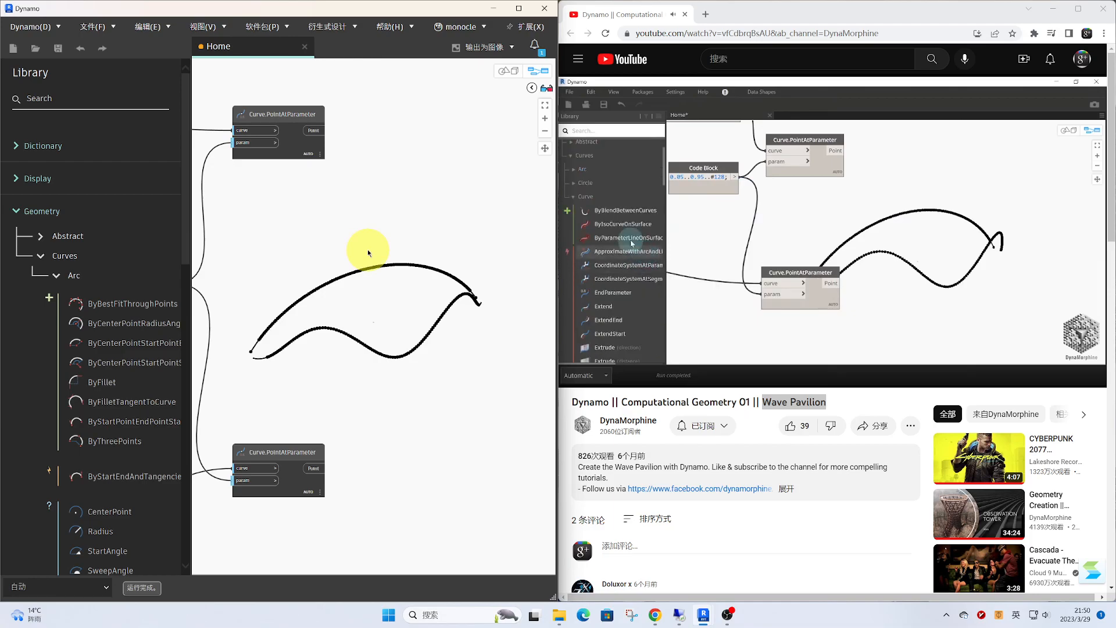
{"action": "right_click", "coordinate": [373, 244]}
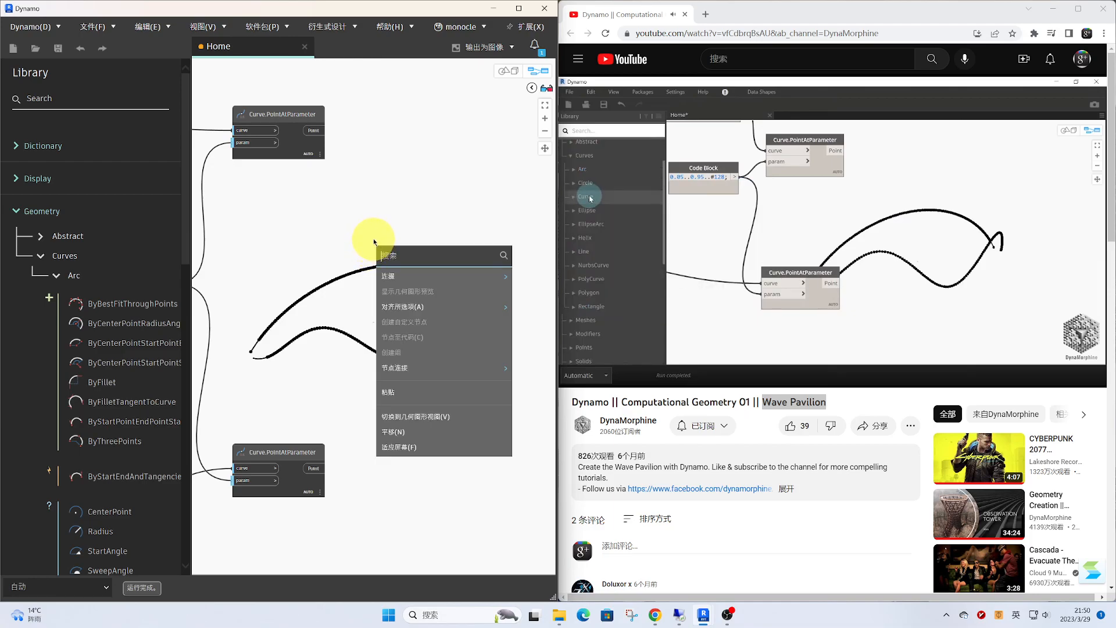
{"action": "type", "text": "line"}
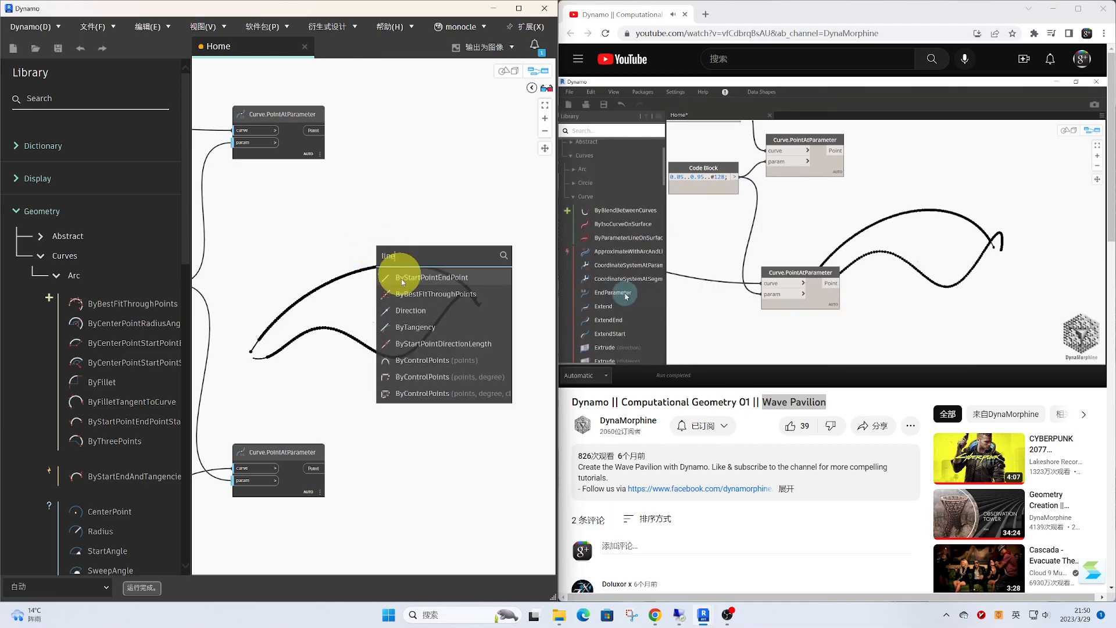
{"action": "left_click", "coordinate": [424, 279]}
{"action": "left_click_drag", "start_coordinate": [456, 291], "coordinate": [428, 256]}
Connect the upper Curve.PointAtParameter's Point output to startPoint and the lower one's Point output to endPoint of Line.ByStartPointEndPoint
{"action": "left_click", "coordinate": [407, 254]}
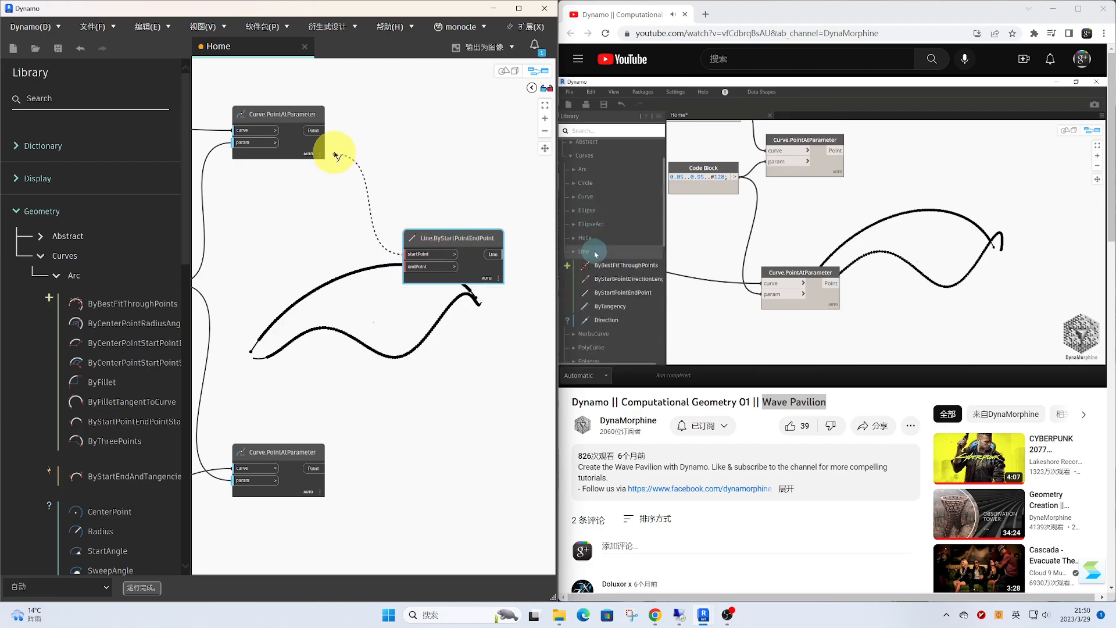
{"action": "left_click", "coordinate": [313, 131]}
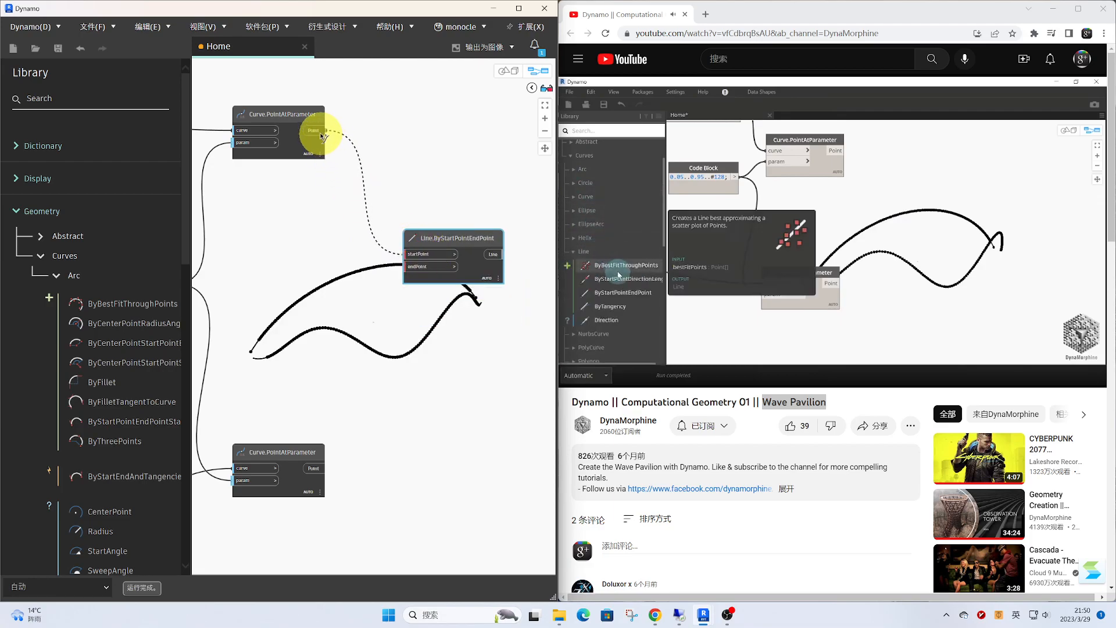
{"action": "left_click", "coordinate": [317, 469]}
{"action": "left_click", "coordinate": [424, 268]}
{"action": "middle_click_drag", "start_coordinate": [448, 319], "coordinate": [371, 333]}
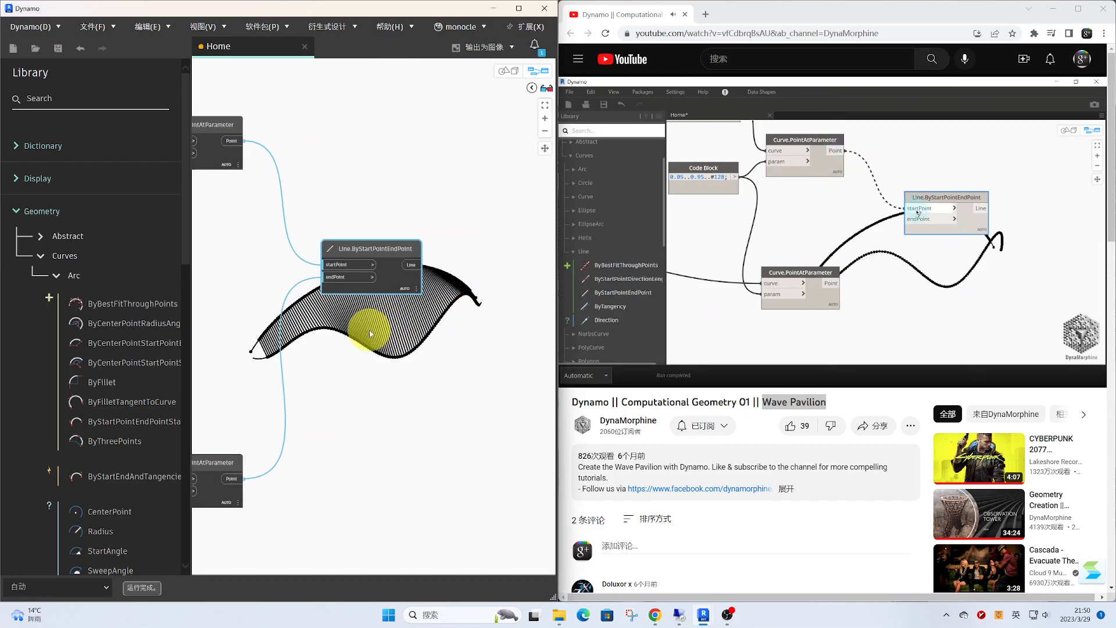
Examine the lines spanning the NURBS curve and the arc from different angles in the 3D geometry view
{"action": "left_click", "coordinate": [539, 70]}
{"action": "right_click_drag", "start_coordinate": [420, 208], "coordinate": [433, 274]}
{"action": "scroll", "coordinate": [378, 318], "scroll_direction": "up", "scroll_amount": 6}
{"action": "right_click_drag", "start_coordinate": [390, 339], "coordinate": [396, 266]}
{"action": "left_click", "coordinate": [540, 75]}
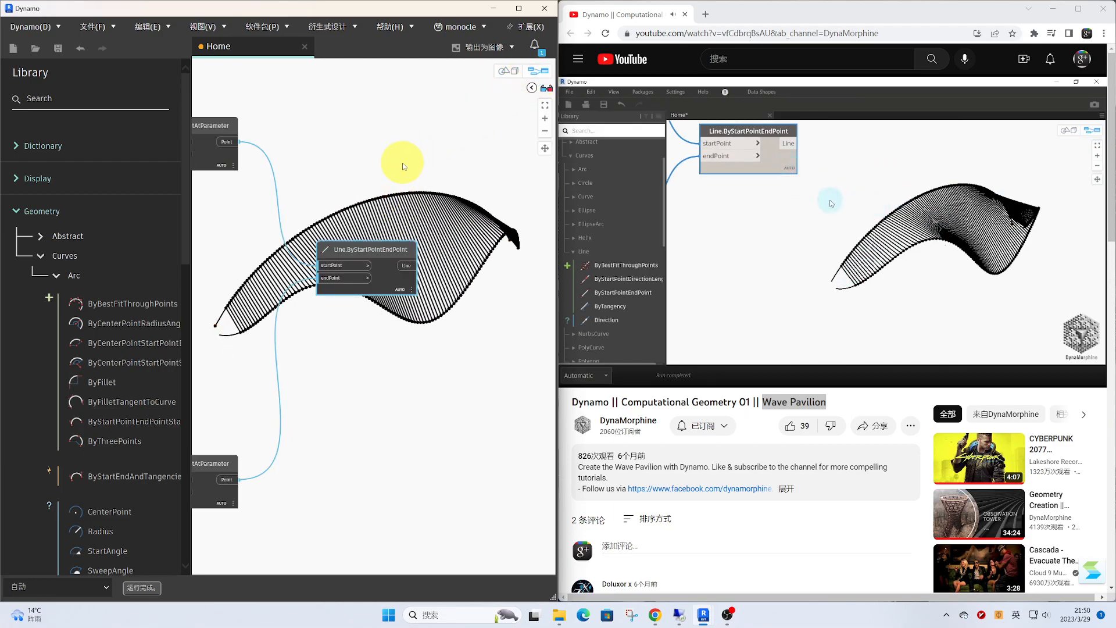
Search for "pointatp", add a Curve.PointAtParameter node beside Line.ByStartPointEndPoint, and connect the Line output to its curve input
{"action": "middle_click_drag", "start_coordinate": [433, 232], "coordinate": [386, 236]}
{"action": "right_click", "coordinate": [397, 249]}
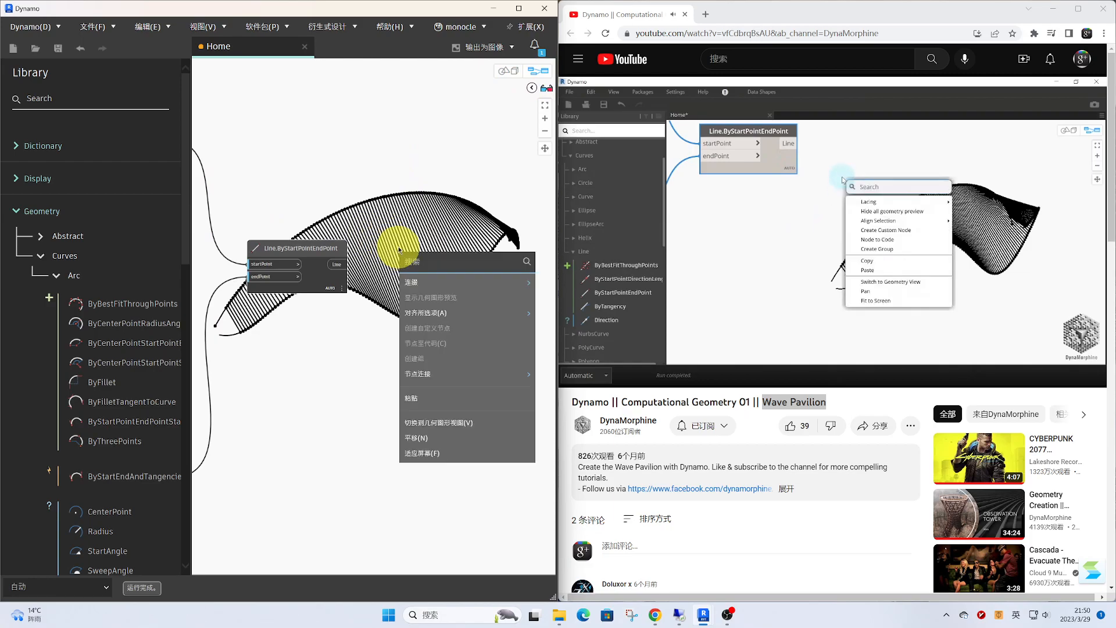
{"action": "type", "text": "middle"}
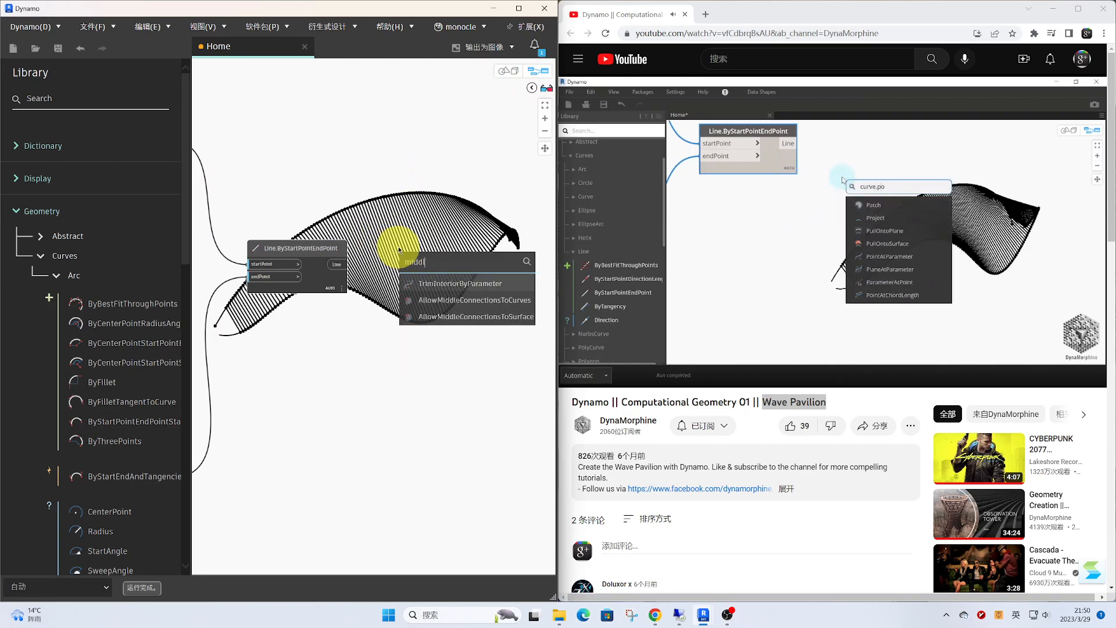
{"action": "key", "text": "BackSpace"}
{"action": "key", "text": "BackSpace"}
{"action": "key", "text": "BackSpace"}
{"action": "key", "text": "BackSpace"}
{"action": "key", "text": "BackSpace"}
{"action": "type", "text": "pointa"}
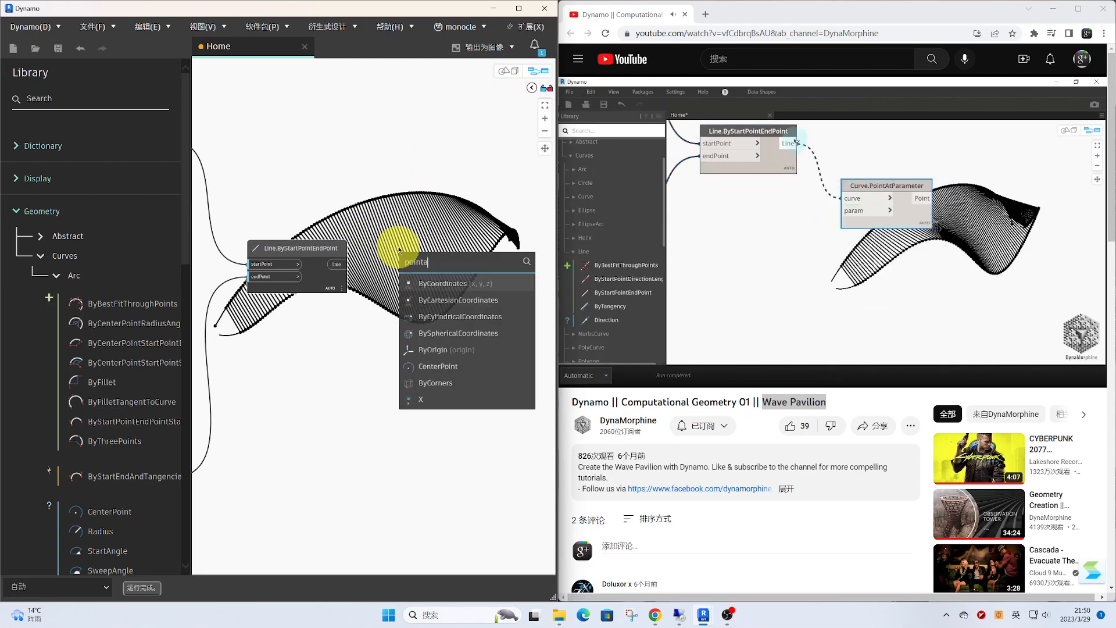
{"action": "type", "text": "tp"}
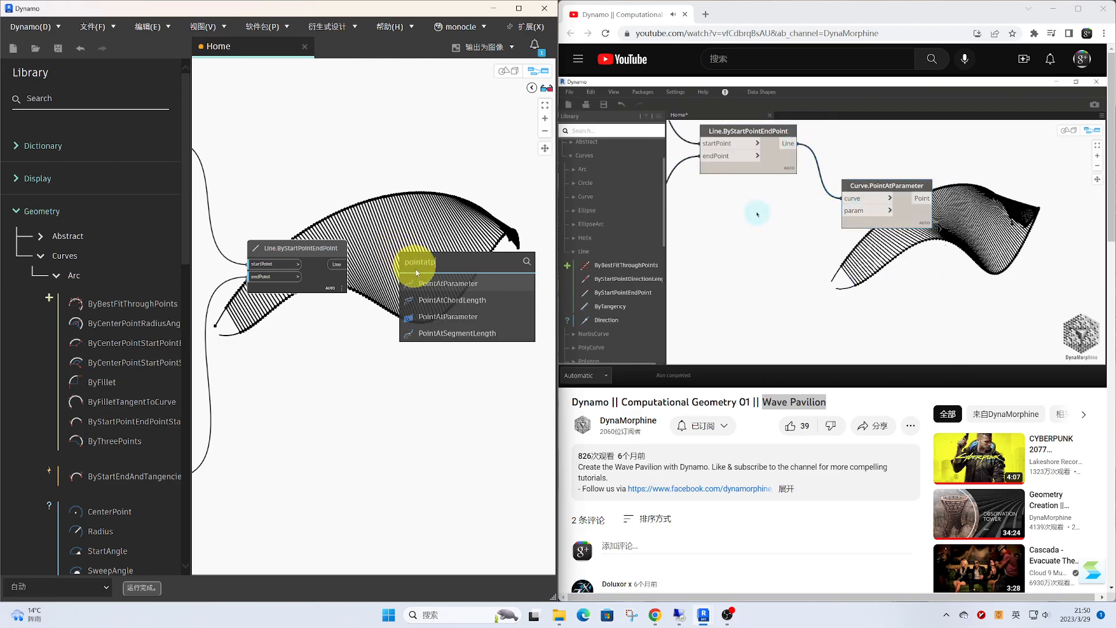
{"action": "left_click", "coordinate": [447, 284]}
{"action": "left_click", "coordinate": [375, 263]}
{"action": "left_click_drag", "start_coordinate": [405, 247], "coordinate": [429, 267]}
Create a Code Block with 0.5;, connect it to the new Curve.PointAtParameter's param input, and arrange it below the line node
{"action": "double_click", "coordinate": [344, 310]}
{"action": "type", "text": "0.5;"}
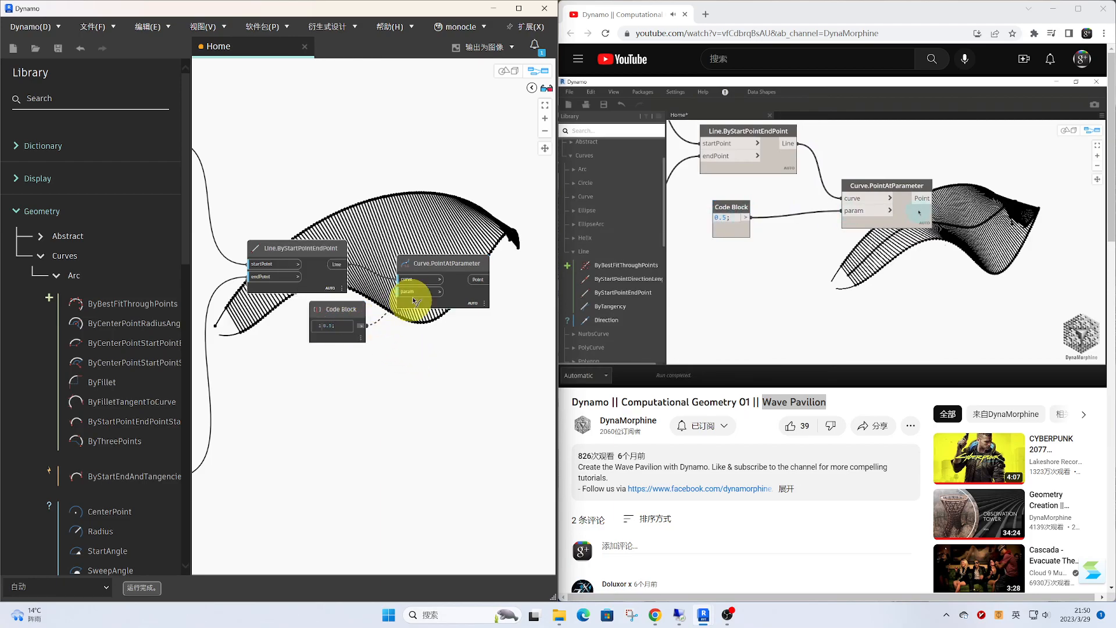
{"action": "left_click", "coordinate": [408, 292]}
{"action": "middle_click_drag", "start_coordinate": [408, 359], "coordinate": [432, 300]}
{"action": "left_click_drag", "start_coordinate": [381, 276], "coordinate": [369, 288]}
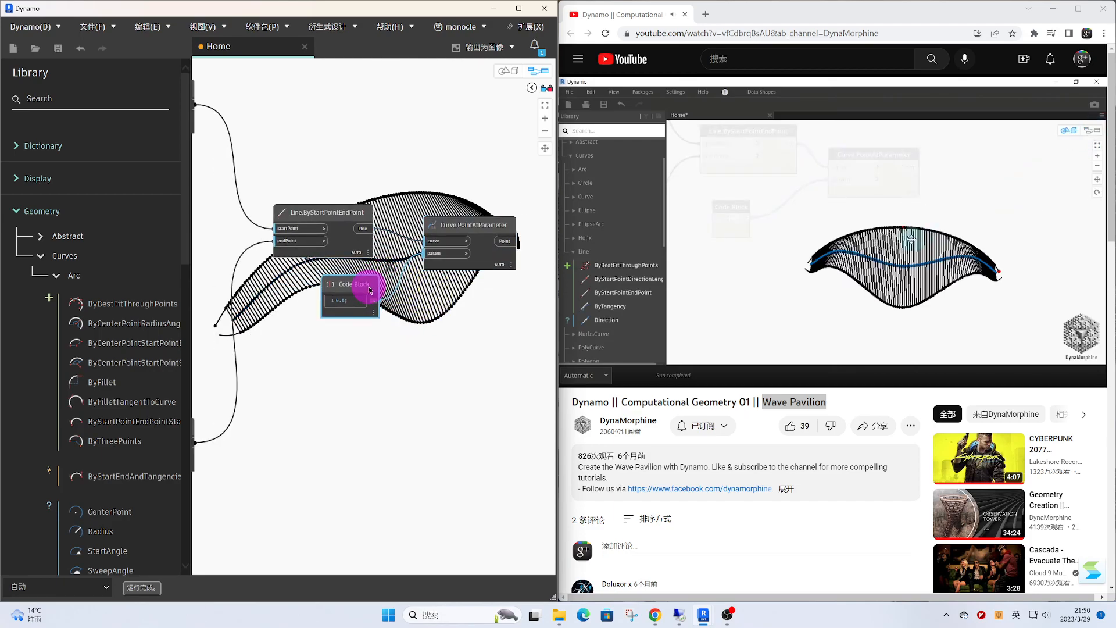
{"action": "middle_click_drag", "start_coordinate": [443, 310], "coordinate": [357, 324]}
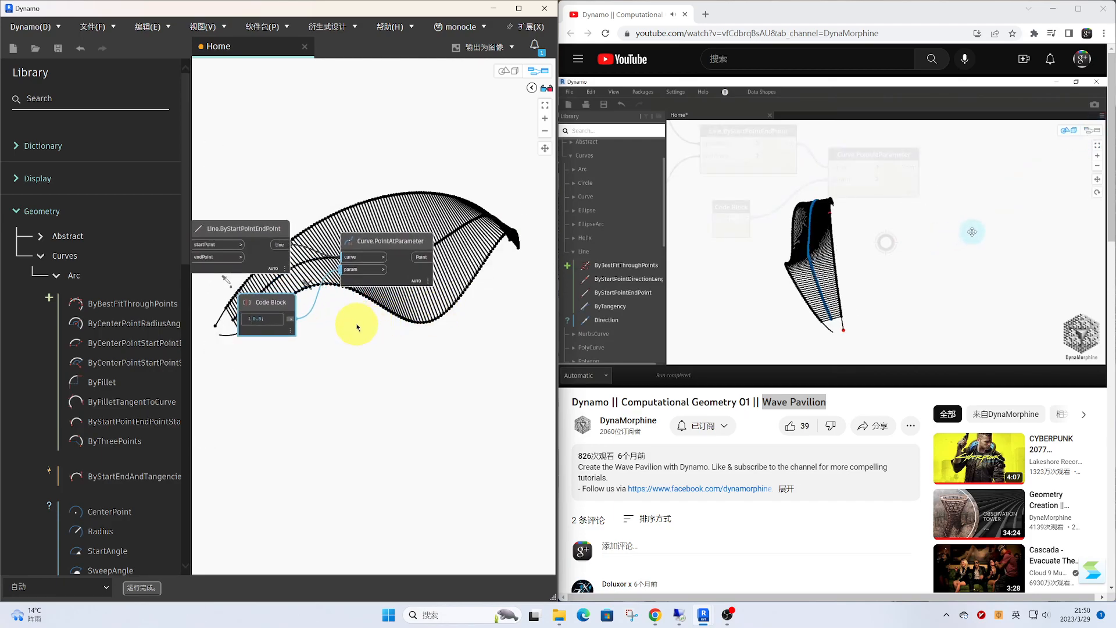
{"action": "left_click", "coordinate": [426, 247]}
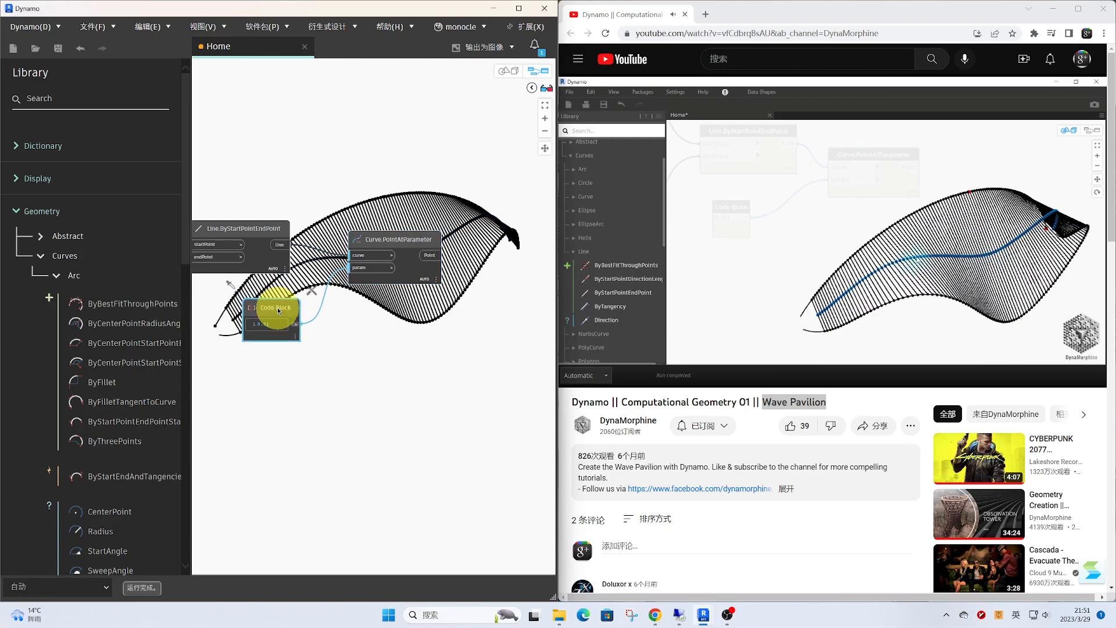
Add a Geometry.Translate node fed by the midpoint node's Point output, and connect a -500 Code Block to its zTranslation input
{"action": "scroll", "coordinate": [348, 314], "scroll_direction": "down", "scroll_amount": 2}
{"action": "middle_click_drag", "start_coordinate": [378, 321], "coordinate": [326, 313]}
{"action": "scroll", "coordinate": [396, 279], "scroll_direction": "up", "scroll_amount": 3}
{"action": "scroll", "coordinate": [395, 279], "scroll_direction": "up", "scroll_amount": 2}
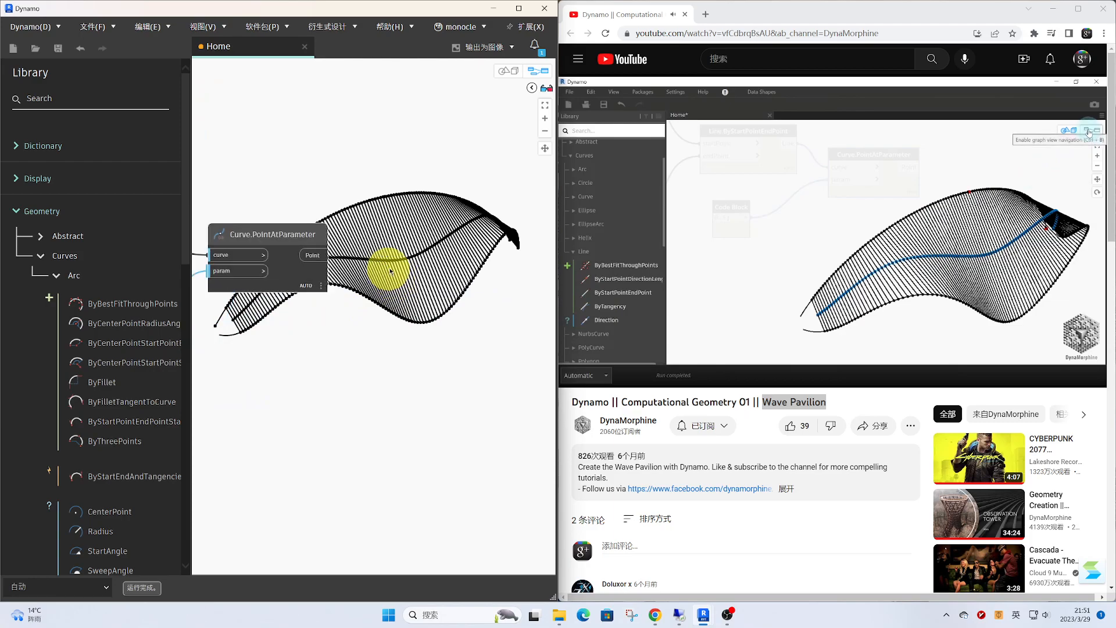
{"action": "right_click", "coordinate": [409, 233]}
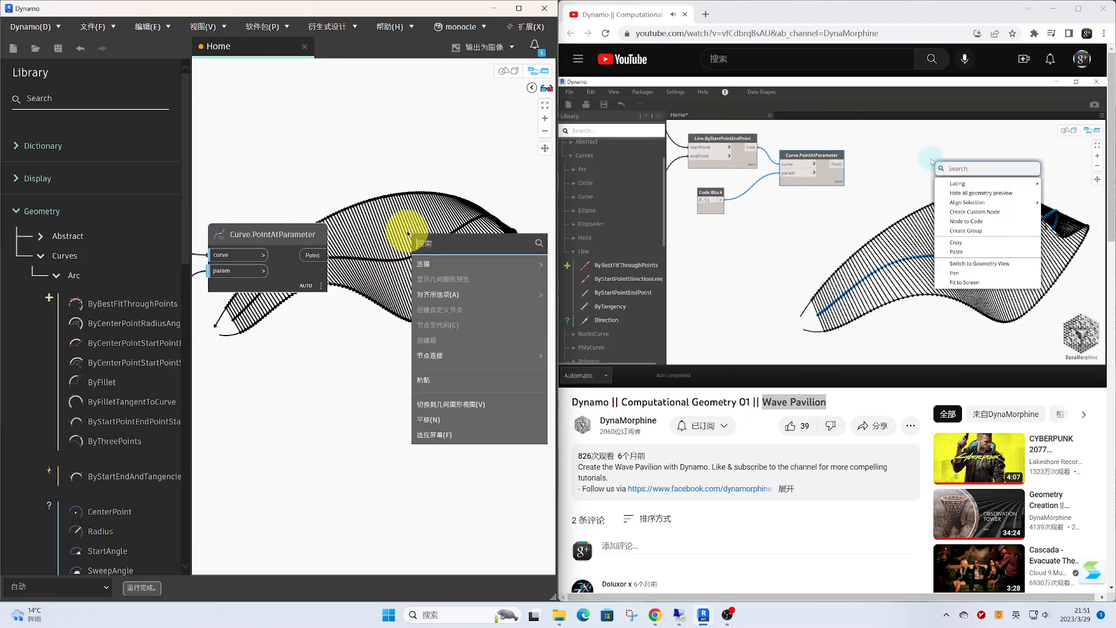
{"action": "type", "text": "translate"}
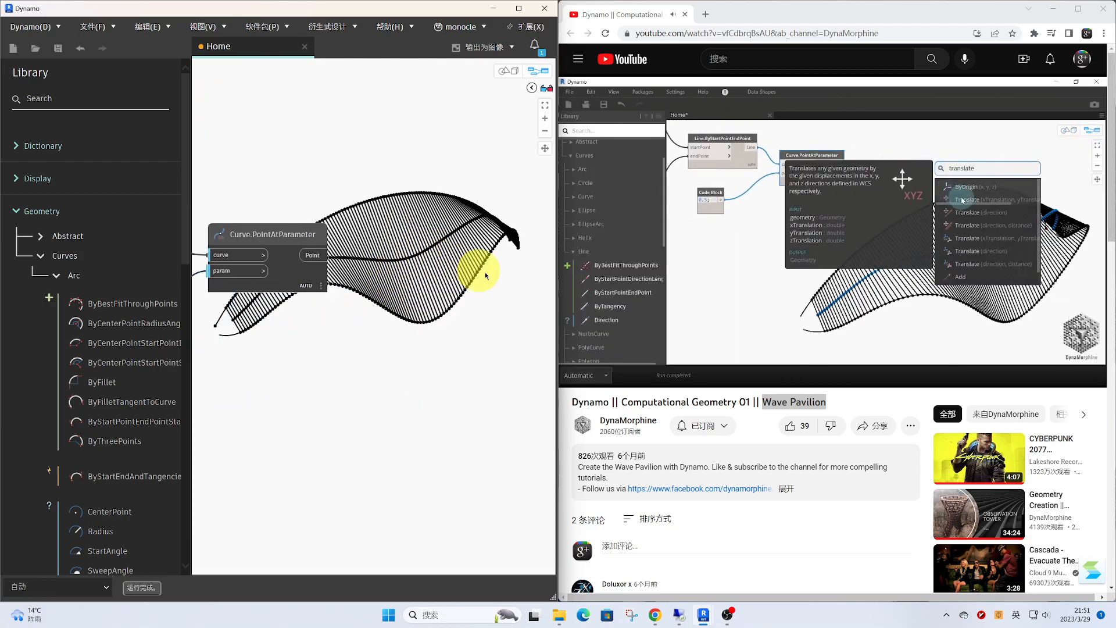
{"action": "left_click", "coordinate": [459, 265]}
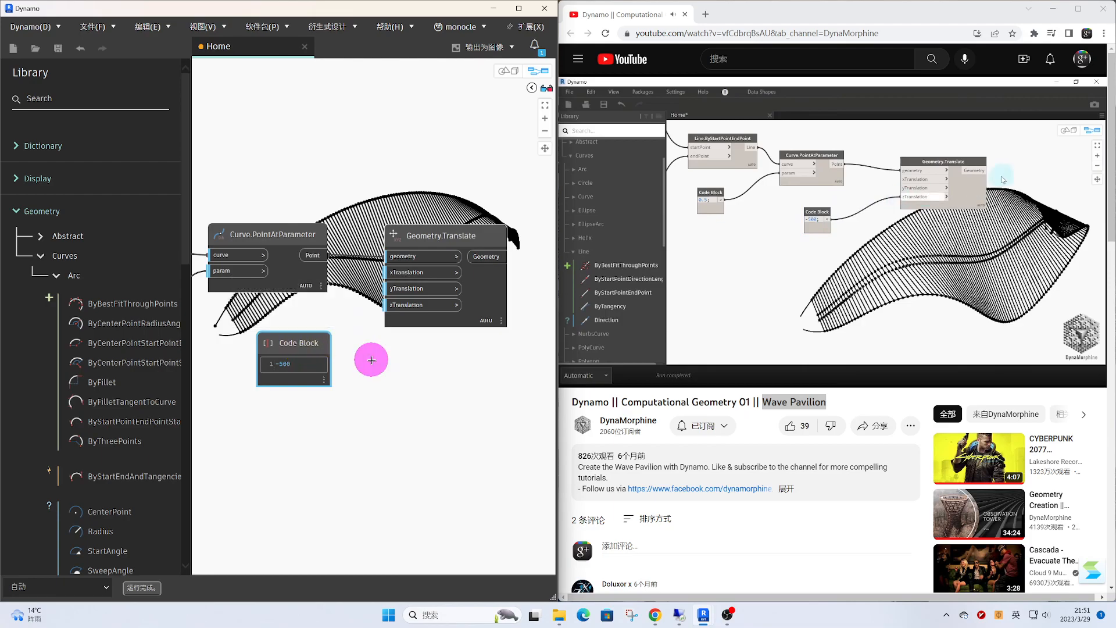
{"action": "left_click", "coordinate": [394, 308]}
{"action": "middle_click_drag", "start_coordinate": [406, 358], "coordinate": [390, 335]}
{"action": "left_click", "coordinate": [534, 76]}
{"action": "right_click_drag", "start_coordinate": [465, 128], "coordinate": [499, 128]}
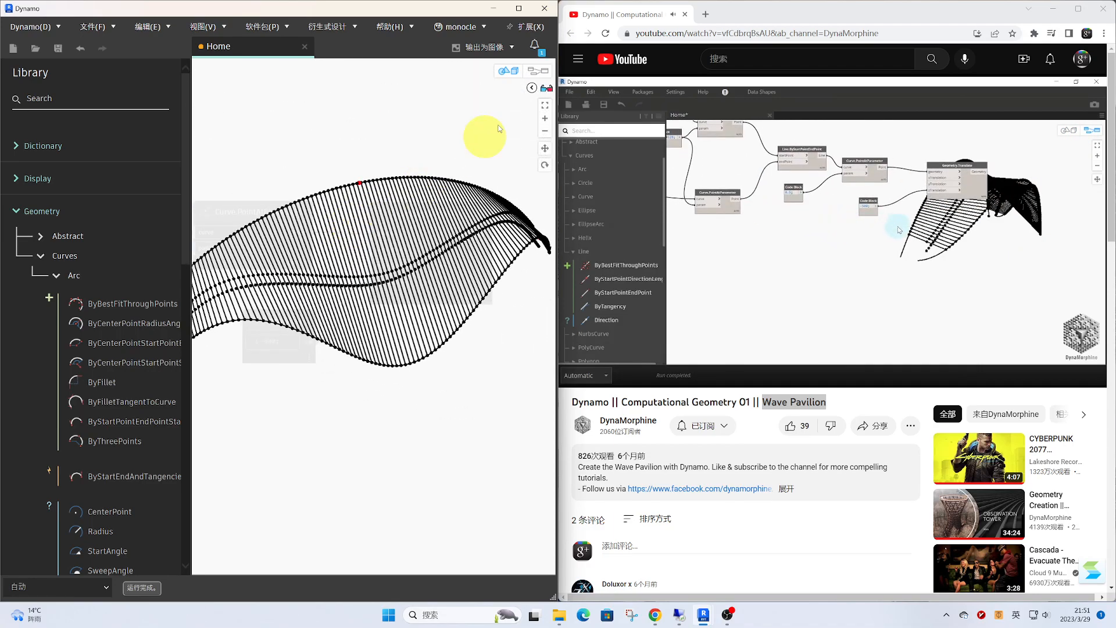
Search for "arc", add an Arc.ByThreePoints node, and place it beside Geometry.Translate
{"action": "left_click", "coordinate": [541, 73]}
{"action": "middle_click_drag", "start_coordinate": [434, 181], "coordinate": [341, 190]}
{"action": "right_click", "coordinate": [457, 243]}
{"action": "type", "text": "arc"}
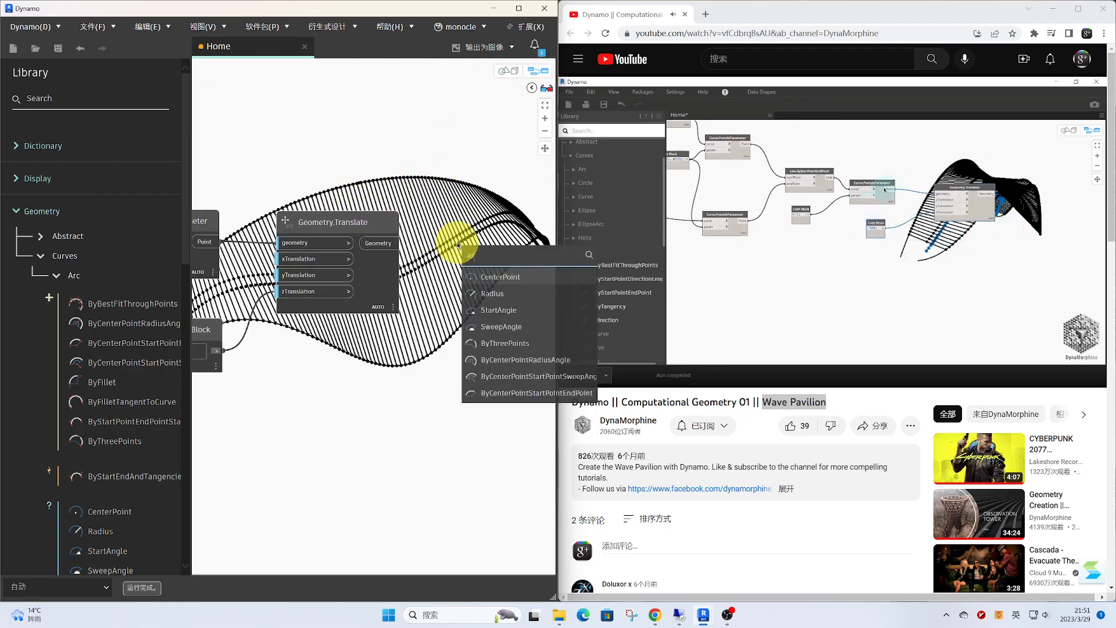
{"action": "left_click", "coordinate": [504, 343]}
{"action": "left_click_drag", "start_coordinate": [515, 346], "coordinate": [464, 180]}
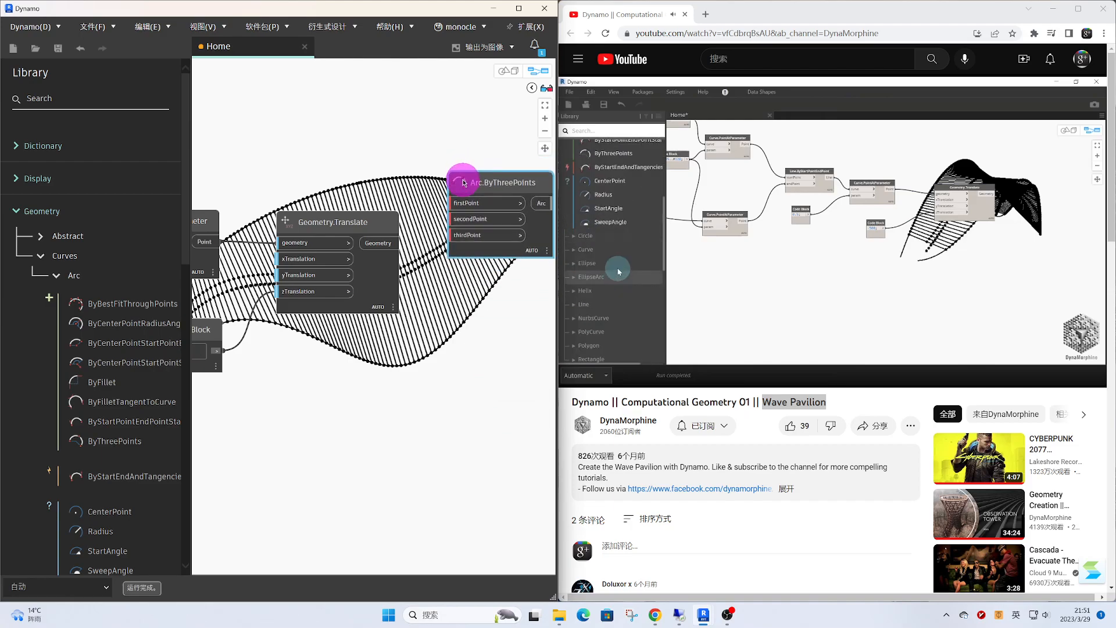
Connect Arc.ByThreePoints: upper Curve.PointAtParameter's Point to firstPoint, Geometry.Translate's output to secondPoint, lower Curve.PointAtParameter's Point to thirdPoint; inspect the arcs
{"action": "left_click", "coordinate": [464, 210]}
{"action": "scroll", "coordinate": [343, 160], "scroll_direction": "down", "scroll_amount": 3}
{"action": "middle_click_drag", "start_coordinate": [336, 159], "coordinate": [516, 206]}
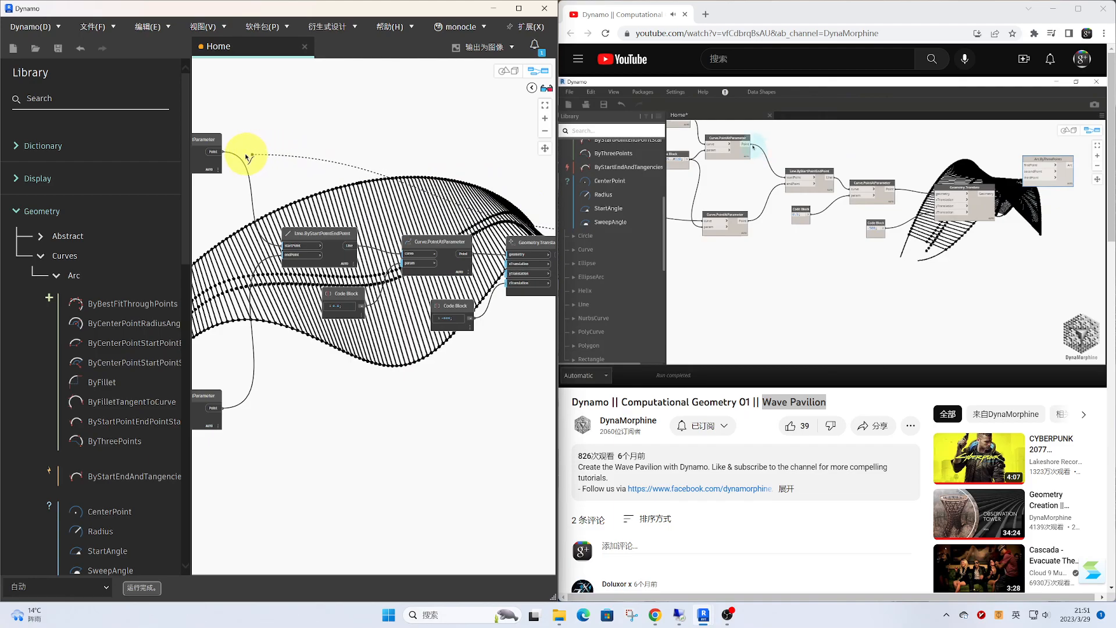
{"action": "middle_click_drag", "start_coordinate": [343, 358], "coordinate": [385, 310]}
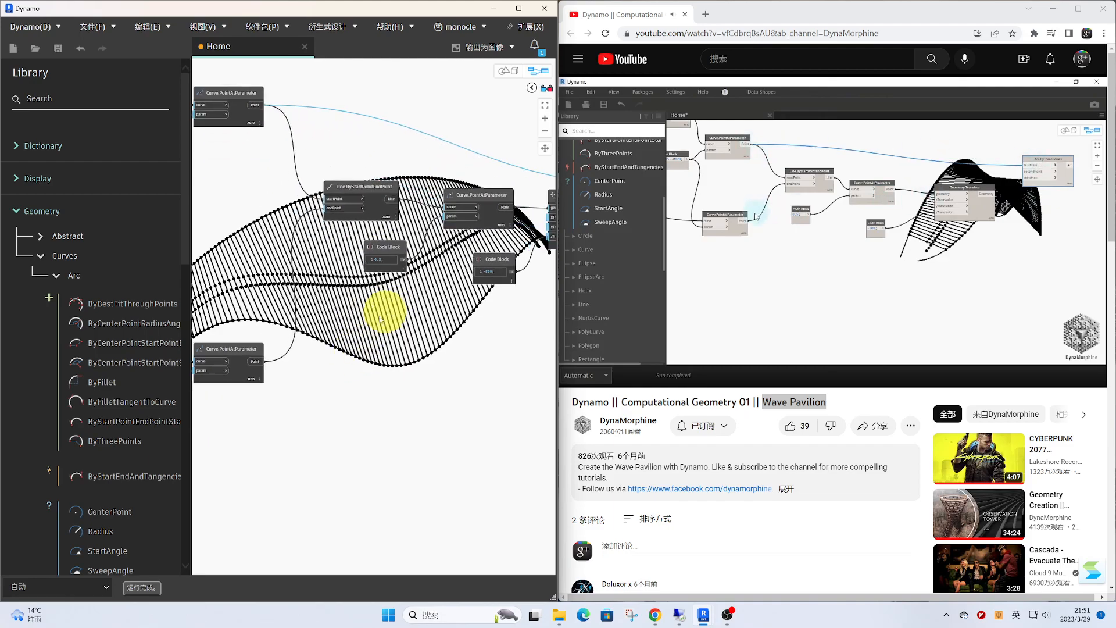
{"action": "middle_click_drag", "start_coordinate": [549, 328], "coordinate": [331, 347]}
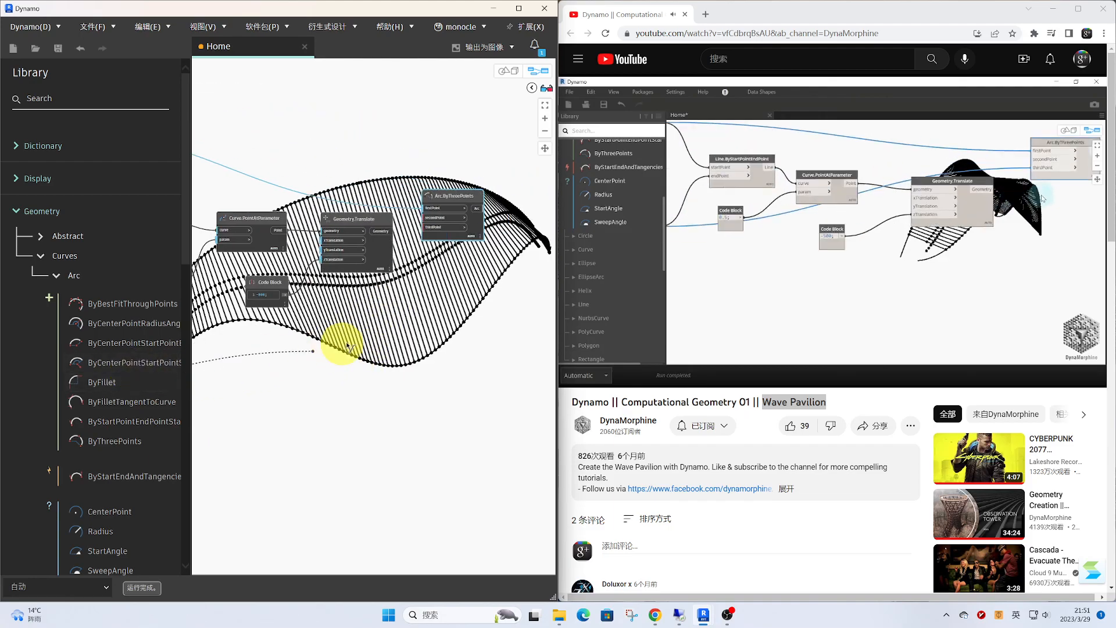
{"action": "scroll", "coordinate": [423, 259], "scroll_direction": "up", "scroll_amount": 3}
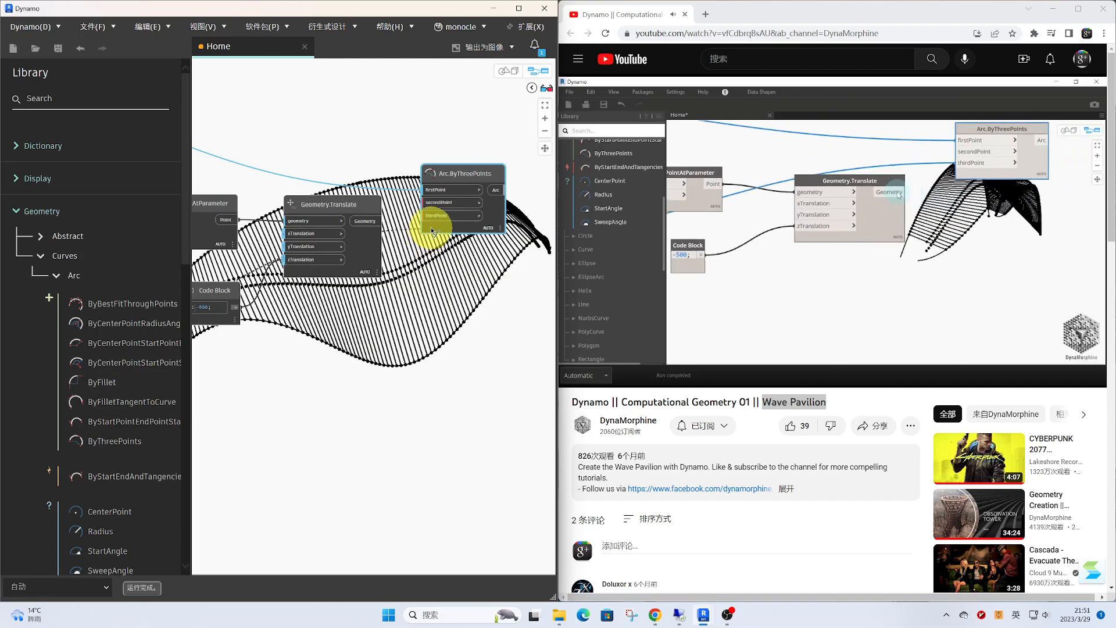
{"action": "left_click", "coordinate": [372, 223]}
{"action": "left_click_drag", "start_coordinate": [453, 172], "coordinate": [456, 199]}
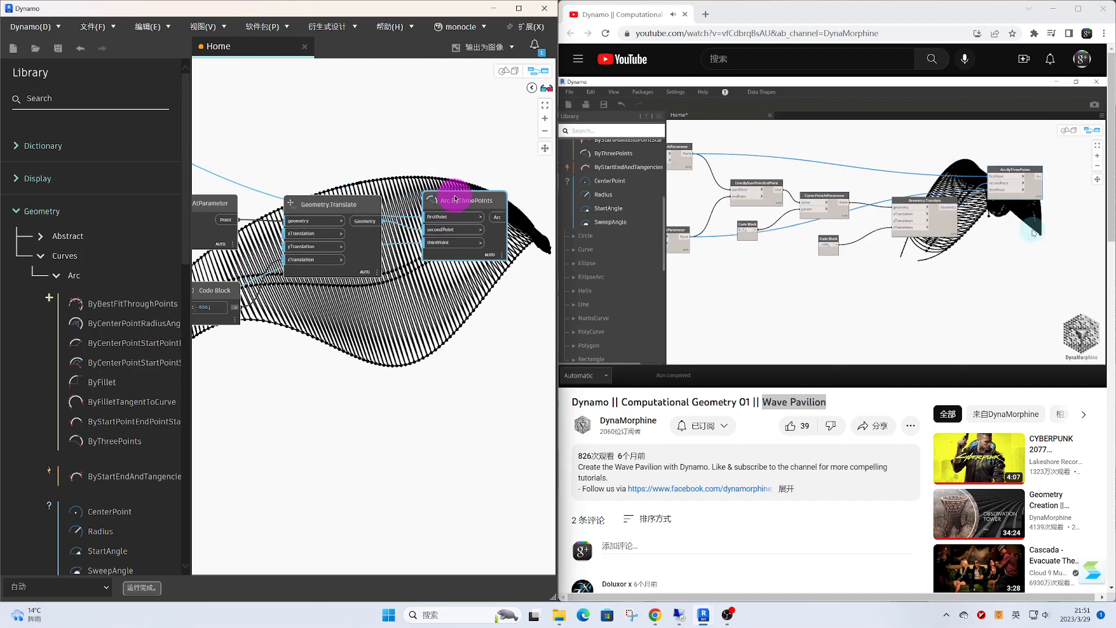
{"action": "left_click", "coordinate": [507, 70]}
{"action": "right_click_drag", "start_coordinate": [438, 157], "coordinate": [355, 233]}
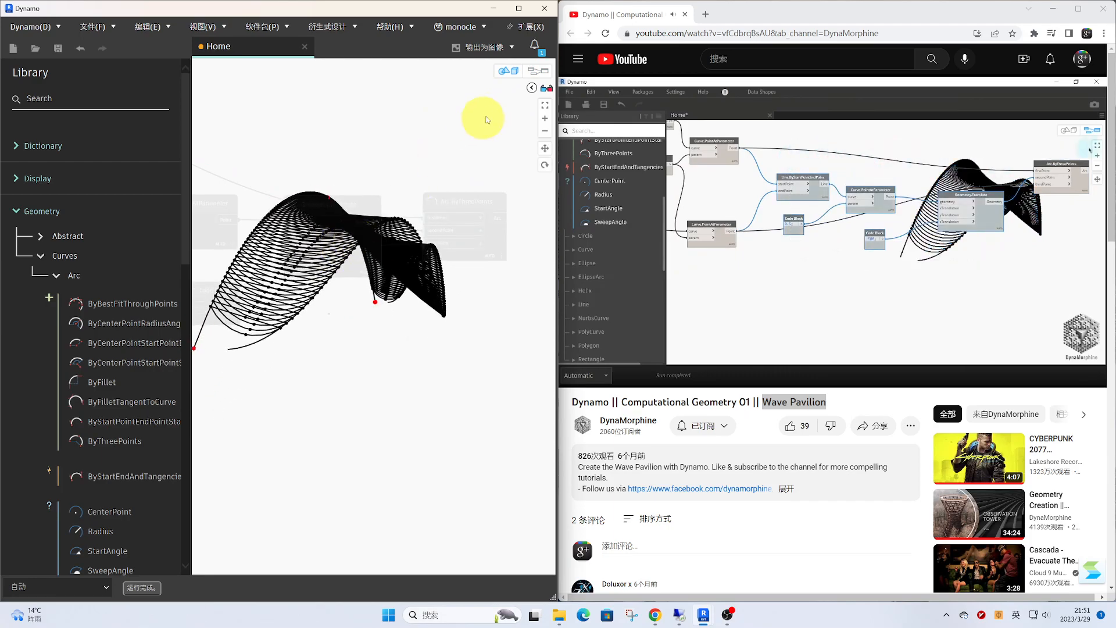
Hide the geometry preview of the Line.ByStartPointEndPoint, midpoint Curve.PointAtParameter, Geometry.Translate and their Code Block nodes, and check the arcs in 3D
{"action": "left_click", "coordinate": [530, 77]}
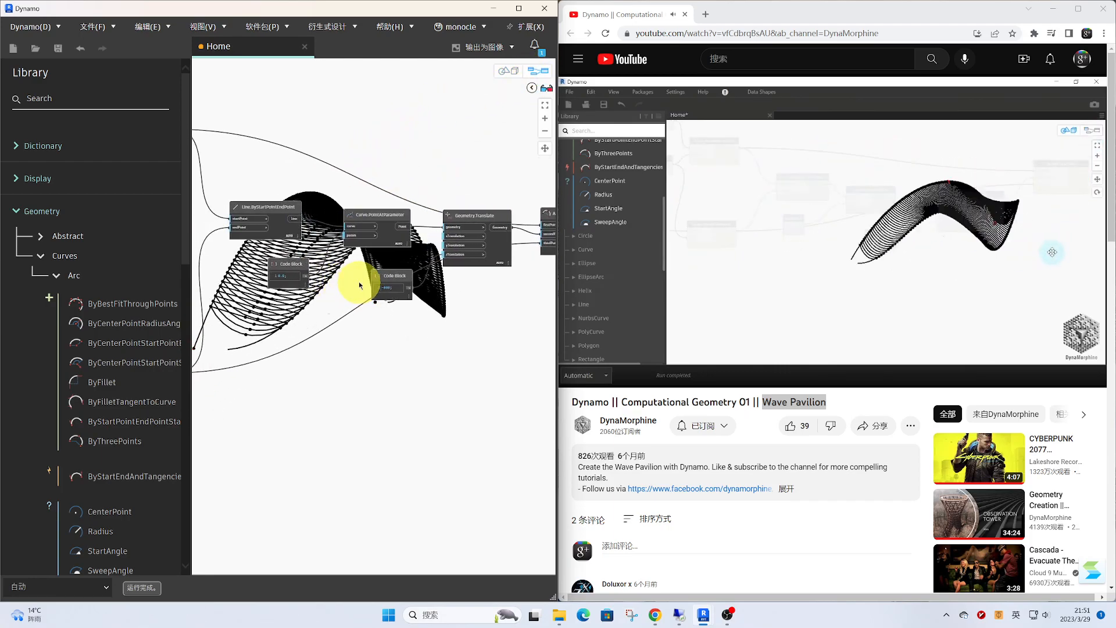
{"action": "left_click_drag", "start_coordinate": [463, 344], "coordinate": [267, 194]}
{"action": "right_click", "coordinate": [299, 171]}
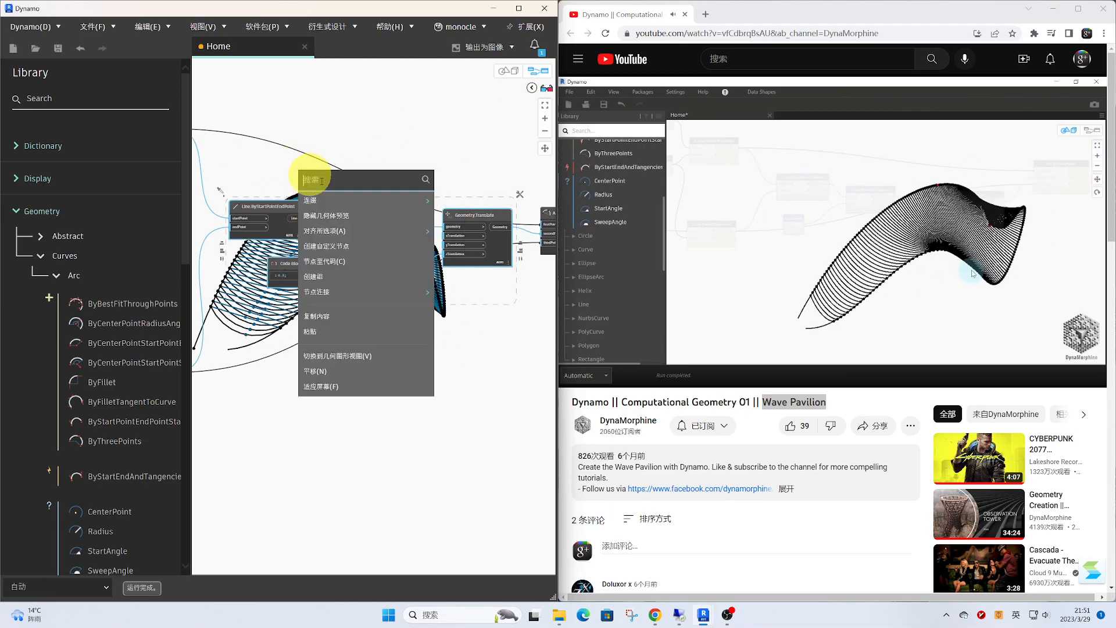
{"action": "left_click", "coordinate": [341, 216]}
{"action": "left_click", "coordinate": [541, 74]}
{"action": "left_click_drag", "start_coordinate": [407, 144], "coordinate": [342, 167]}
{"action": "left_click", "coordinate": [540, 71]}
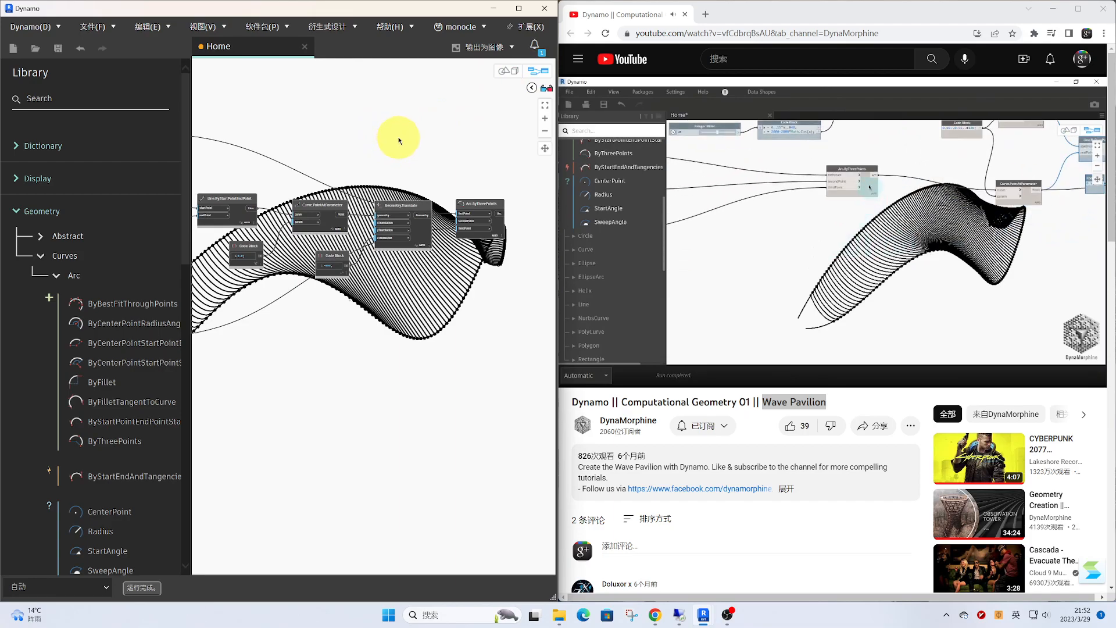
Group the nodes from Line.ByStartPointEndPoint through Arc.ByThreePoints and title the group "Arc 3"
{"action": "scroll", "coordinate": [398, 140], "scroll_direction": "down", "scroll_amount": 1}
{"action": "middle_click_drag", "start_coordinate": [407, 162], "coordinate": [411, 194]}
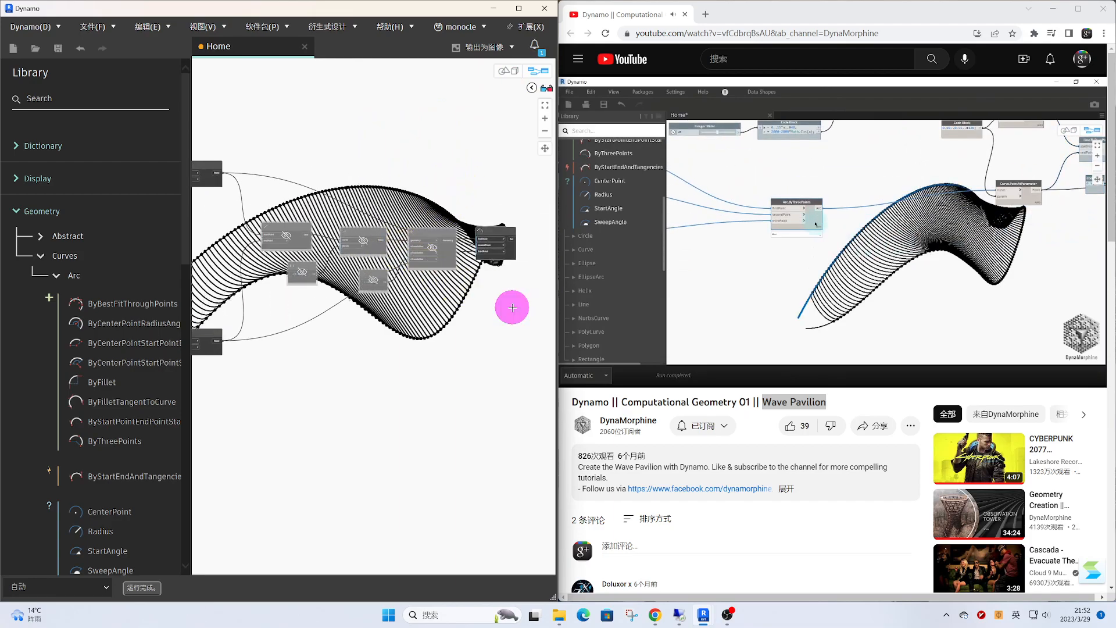
{"action": "left_click_drag", "start_coordinate": [511, 306], "coordinate": [267, 193]}
{"action": "scroll", "coordinate": [259, 217], "scroll_direction": "up", "scroll_amount": 2}
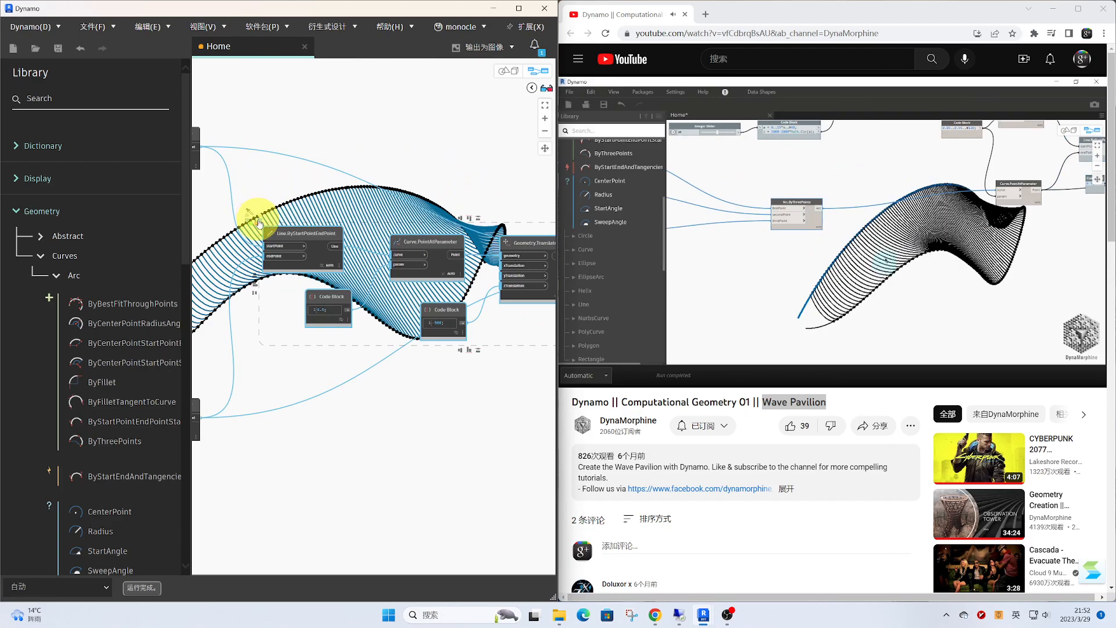
{"action": "key", "text": "ctrl+g"}
{"action": "scroll", "coordinate": [259, 224], "scroll_direction": "up", "scroll_amount": 2}
{"action": "double_click", "coordinate": [319, 215]}
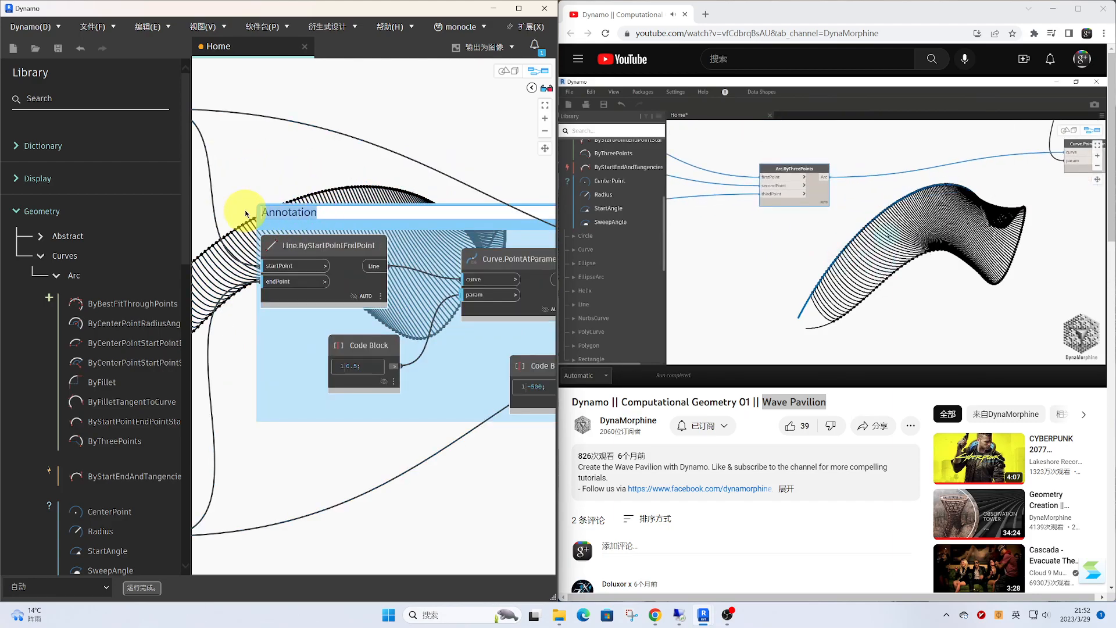
{"action": "key", "text": "BackSpace"}
{"action": "key", "text": "BackSpace"}
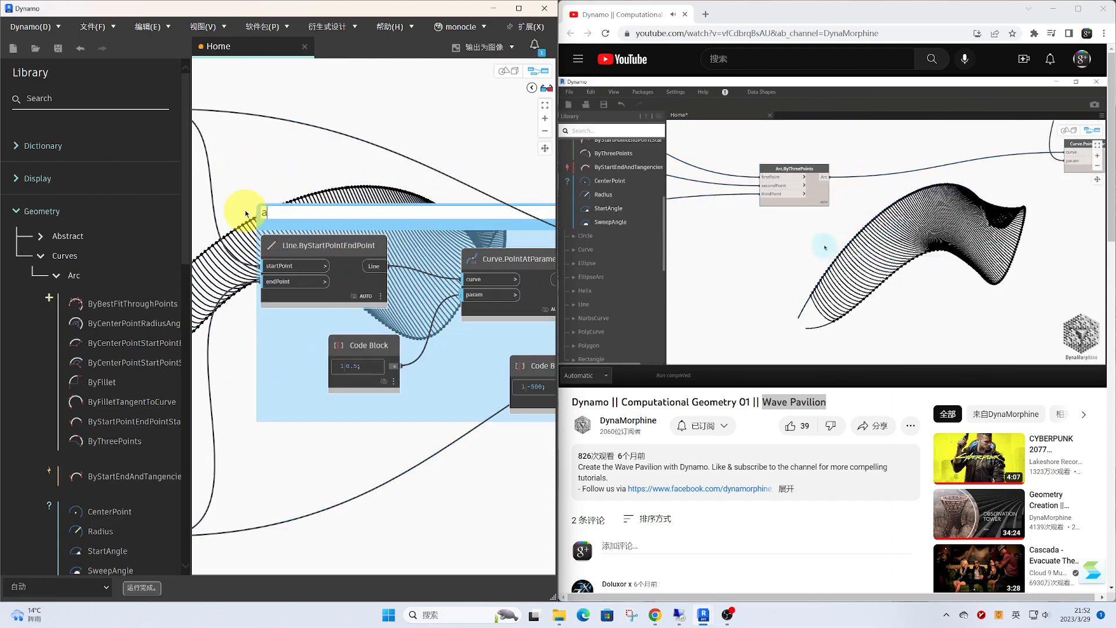
{"action": "type", "text": "Arc 3"}
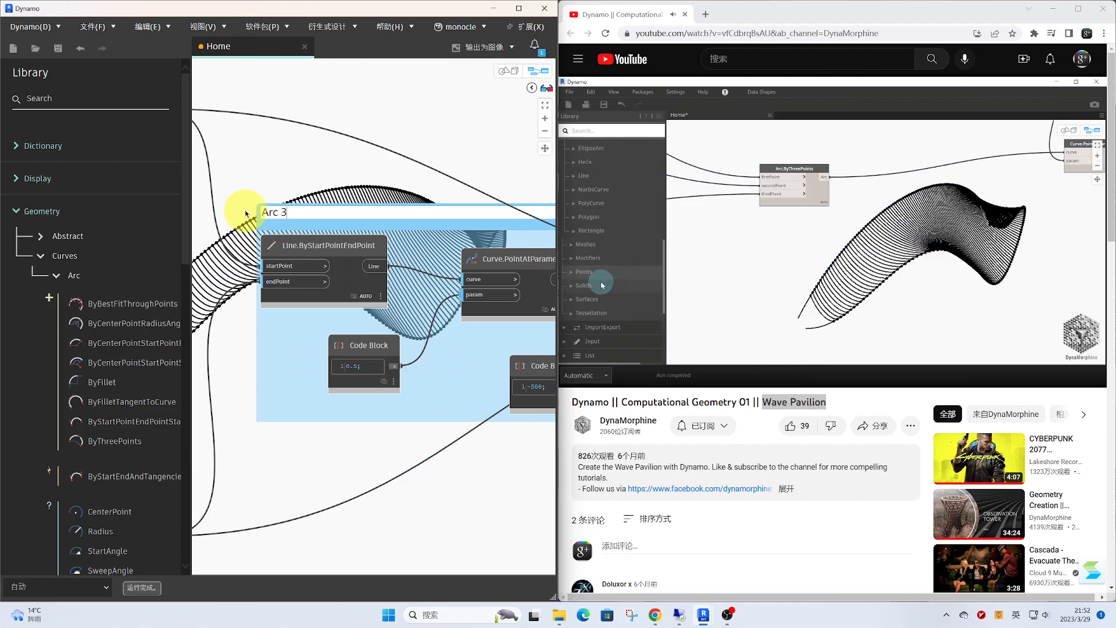
{"action": "left_click", "coordinate": [293, 188]}
Retitle the group containing the Integer Slider as "Arc 1"
{"action": "scroll", "coordinate": [294, 187], "scroll_direction": "down", "scroll_amount": 4}
{"action": "middle_click_drag", "start_coordinate": [294, 189], "coordinate": [555, 268]}
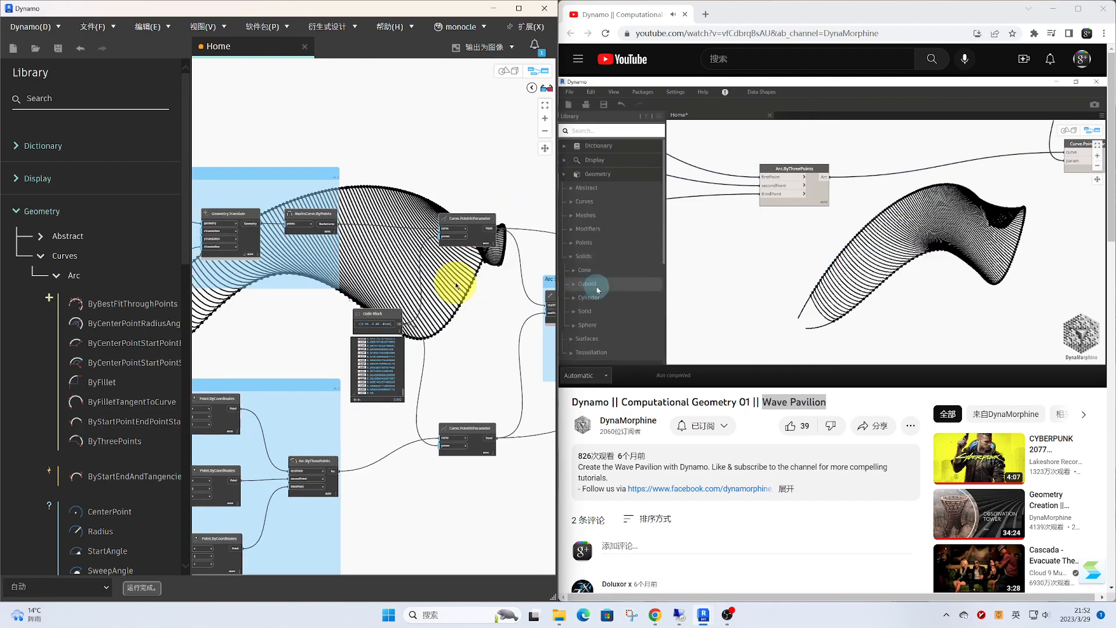
{"action": "middle_click_drag", "start_coordinate": [256, 278], "coordinate": [551, 300]}
{"action": "middle_click_drag", "start_coordinate": [476, 304], "coordinate": [505, 275]}
{"action": "scroll", "coordinate": [267, 151], "scroll_direction": "down", "scroll_amount": 1}
{"action": "scroll", "coordinate": [267, 147], "scroll_direction": "up", "scroll_amount": 3}
{"action": "double_click", "coordinate": [331, 175]}
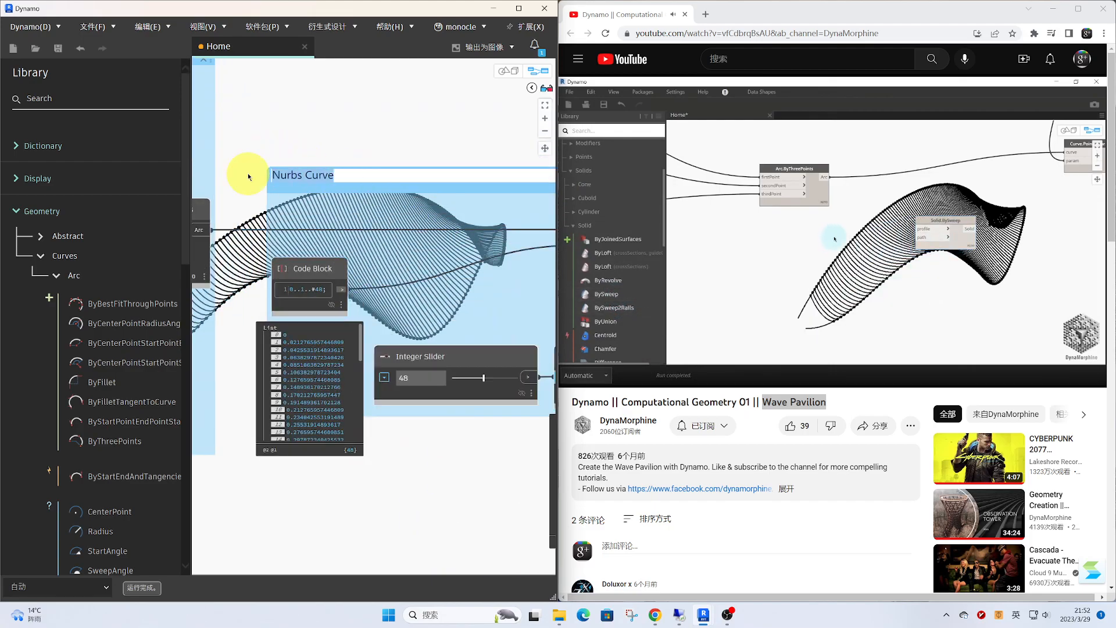
{"action": "type", "text": "Arc 1"}
Add a Solid.BySweep node to the graph beside the Arc 3 group's Arc.ByThreePoints node
{"action": "scroll", "coordinate": [459, 156], "scroll_direction": "down", "scroll_amount": 5}
{"action": "middle_click_drag", "start_coordinate": [511, 199], "coordinate": [117, 207]}
{"action": "middle_click_drag", "start_coordinate": [414, 276], "coordinate": [112, 256]}
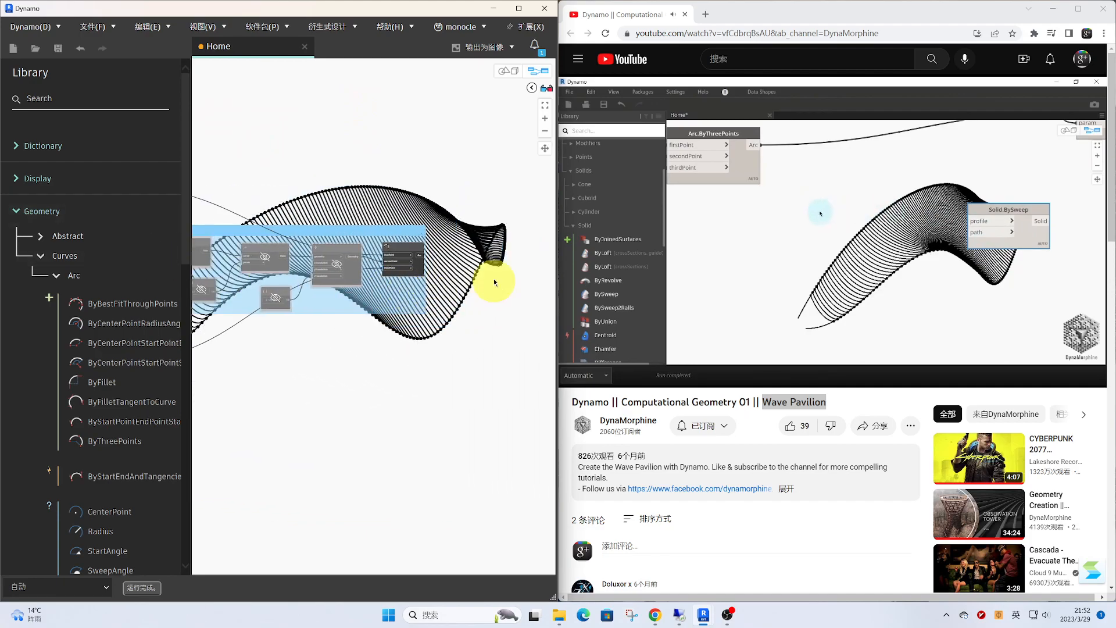
{"action": "scroll", "coordinate": [493, 285], "scroll_direction": "up", "scroll_amount": 4}
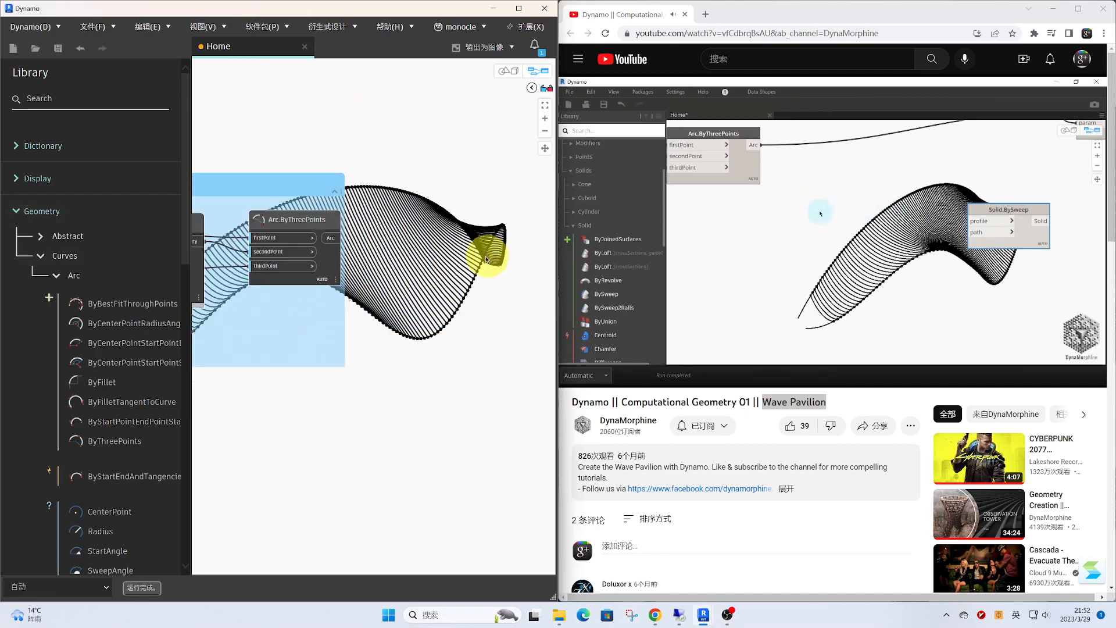
{"action": "double_click", "coordinate": [429, 243]}
{"action": "type", "text": "solid"}
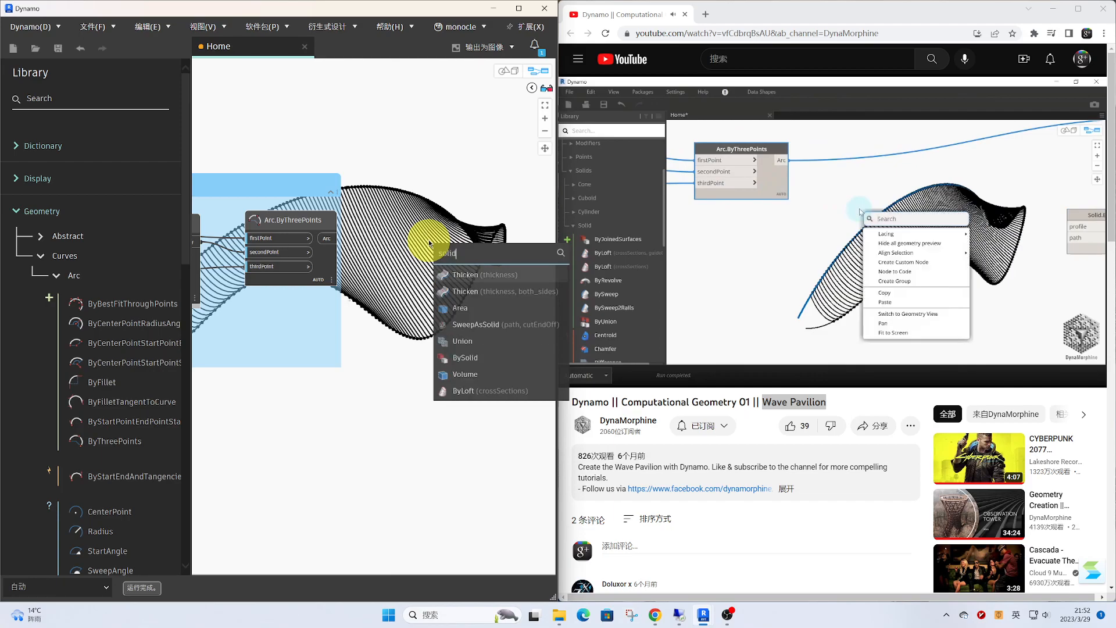
{"action": "type", "text": ".bysw"}
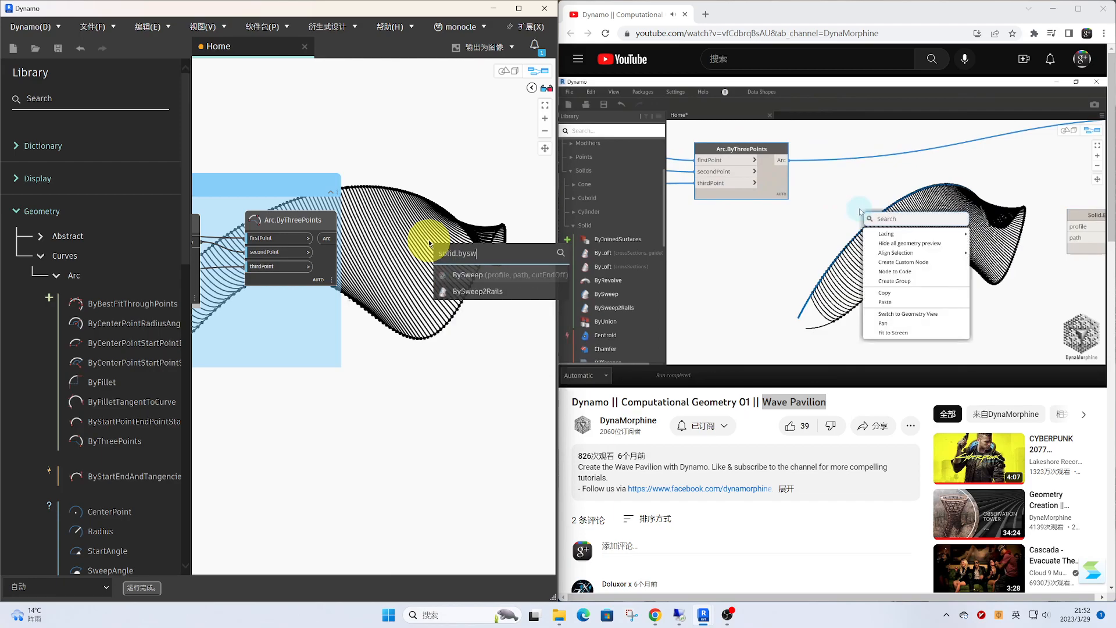
{"action": "left_click", "coordinate": [471, 278]}
{"action": "left_click_drag", "start_coordinate": [524, 288], "coordinate": [477, 257]}
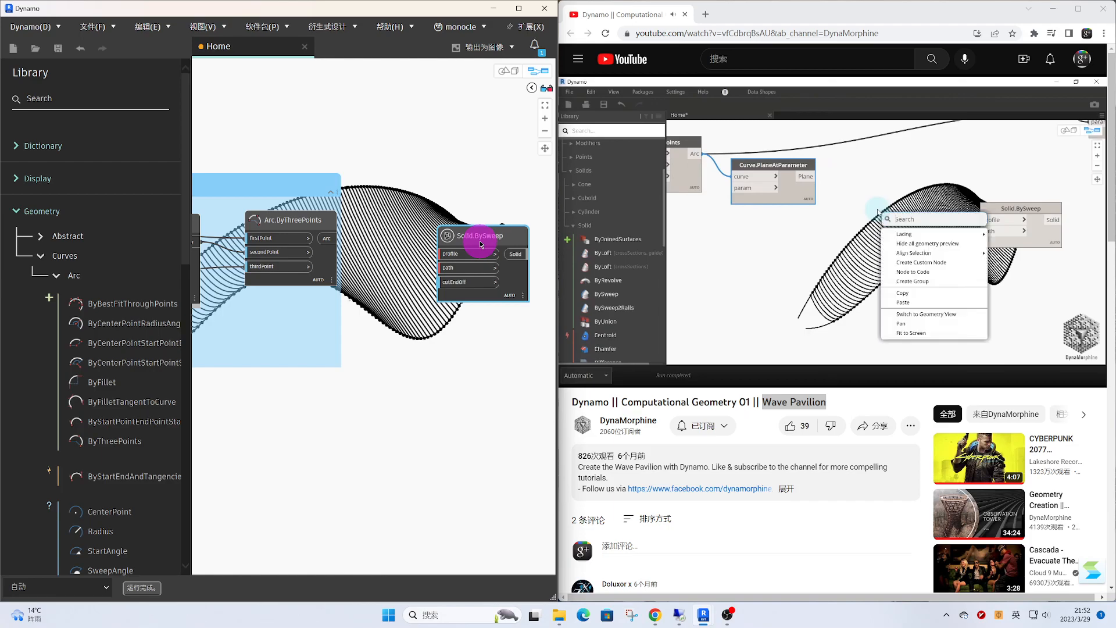
Reposition the Solid.BySweep node beyond the Arc 2 group, below the lower Curve.PointAtParameter node, leaving room for the profile nodes
{"action": "scroll", "coordinate": [480, 240], "scroll_direction": "down", "scroll_amount": 6}
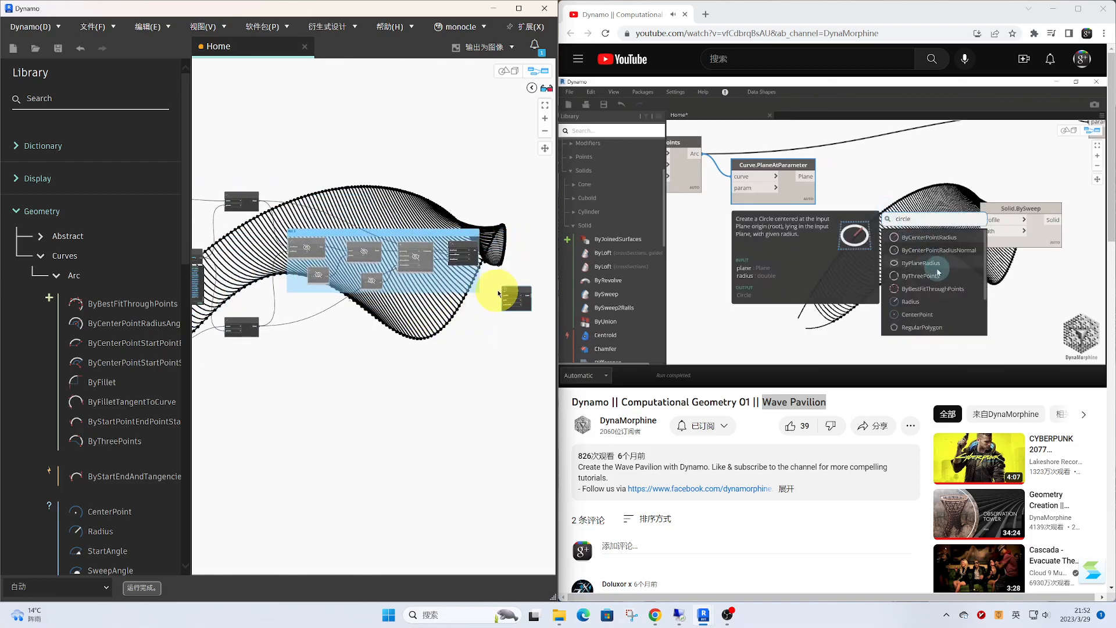
{"action": "scroll", "coordinate": [318, 340], "scroll_direction": "up", "scroll_amount": 5}
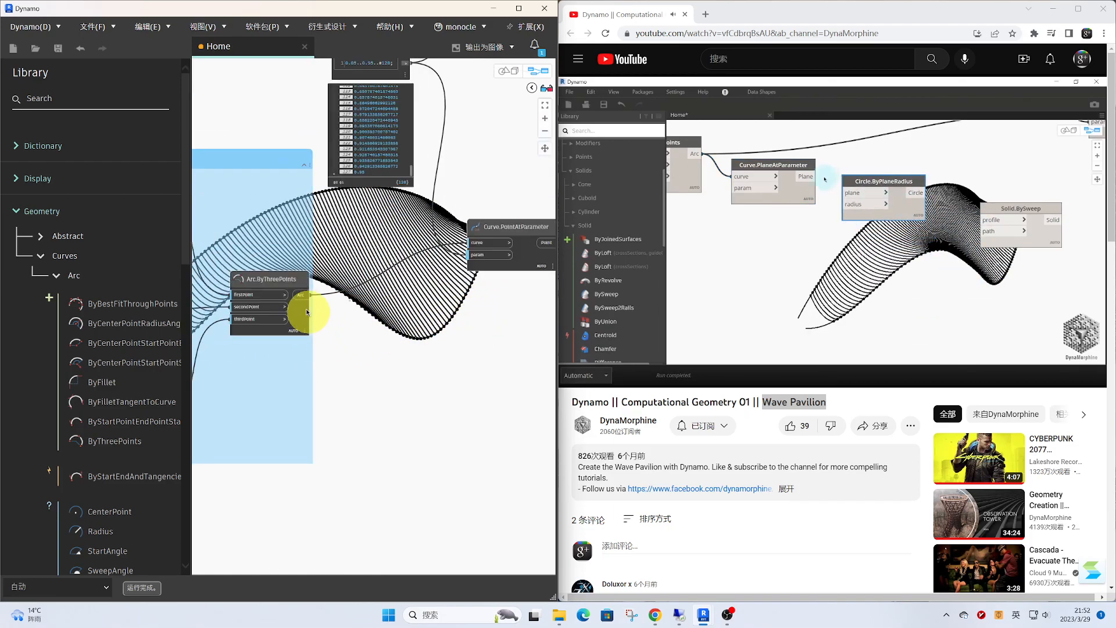
{"action": "middle_click_drag", "start_coordinate": [405, 351], "coordinate": [363, 294]}
{"action": "left_click", "coordinate": [363, 303]}
{"action": "scroll", "coordinate": [369, 303], "scroll_direction": "down", "scroll_amount": 3}
{"action": "mouse_move", "coordinate": [466, 309]}
{"action": "middle_mouse_down"}
{"action": "mouse_move", "coordinate": [342, 325]}
{"action": "mouse_move", "coordinate": [456, 296]}
{"action": "middle_mouse_up"}
{"action": "scroll", "coordinate": [354, 265], "scroll_direction": "up", "scroll_amount": 3}
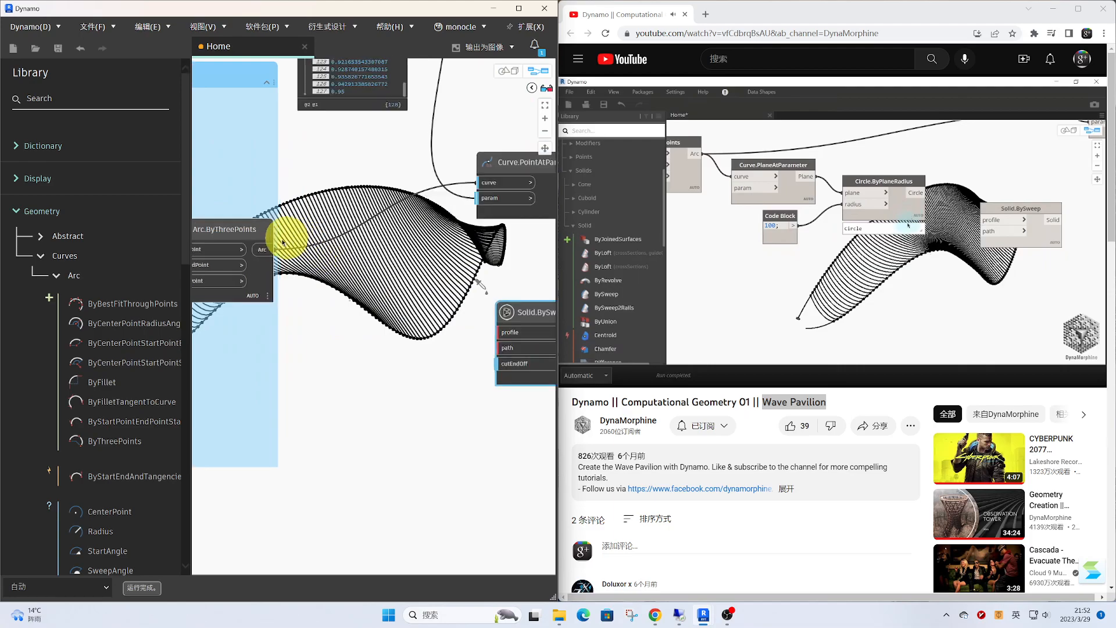
{"action": "left_click_drag", "start_coordinate": [273, 252], "coordinate": [329, 296]}
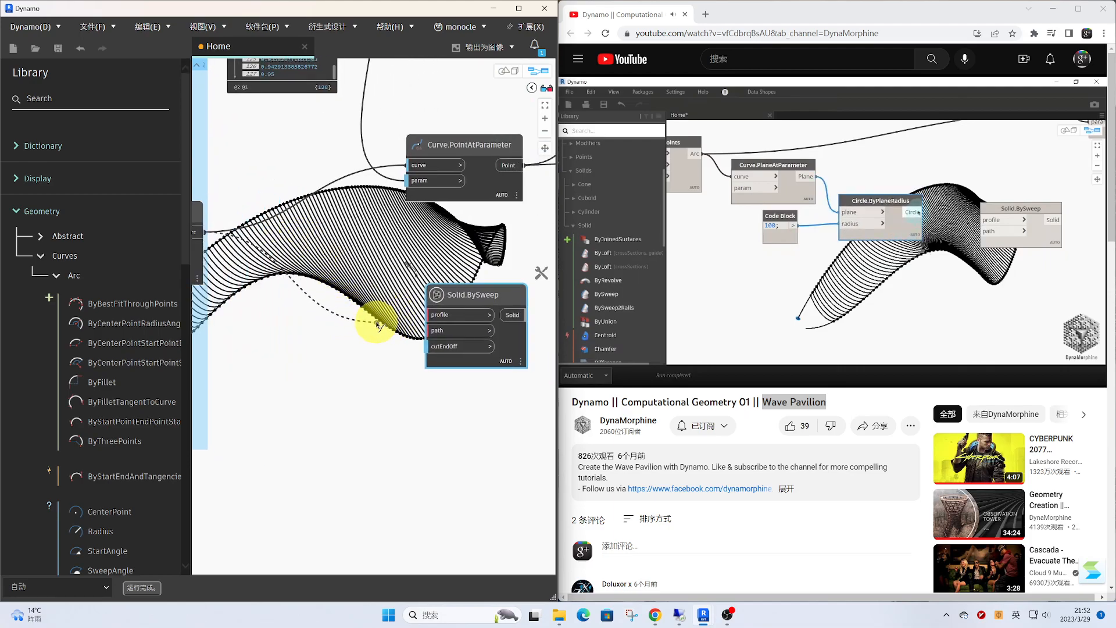
{"action": "left_click_drag", "start_coordinate": [449, 290], "coordinate": [519, 292]}
Add a Curve.PlaneAtParameter node before Solid.BySweep and connect Arc 2's Arc output to its curve input
{"action": "right_click", "coordinate": [349, 263]}
{"action": "type", "text": "d"}
{"action": "type", "text": "curve."}
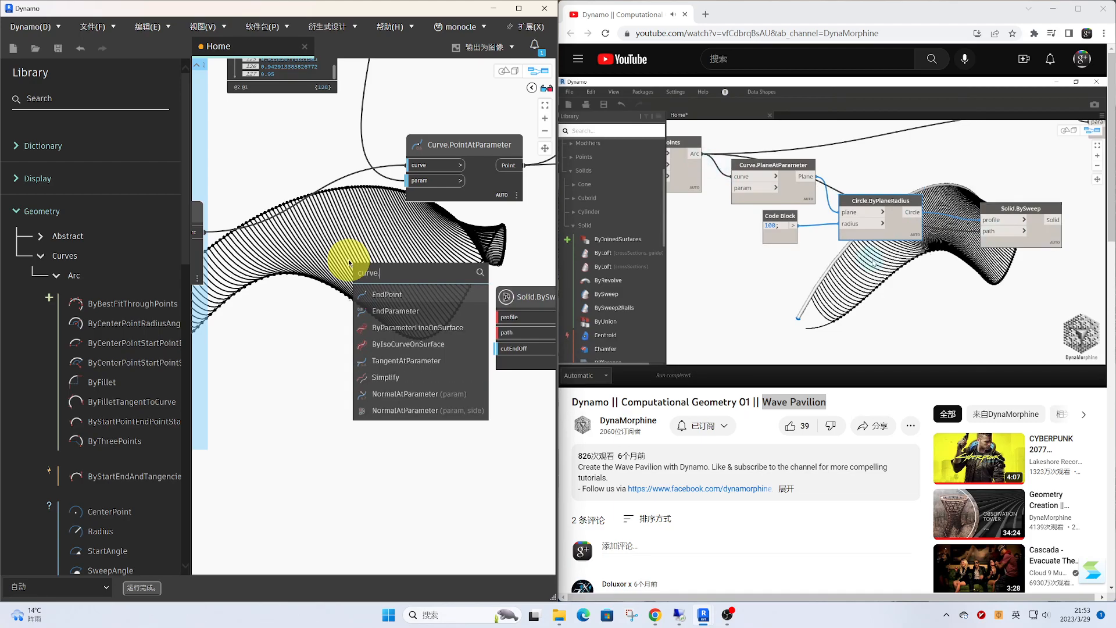
{"action": "type", "text": "plane"}
{"action": "mouse_move", "coordinate": [403, 295]}
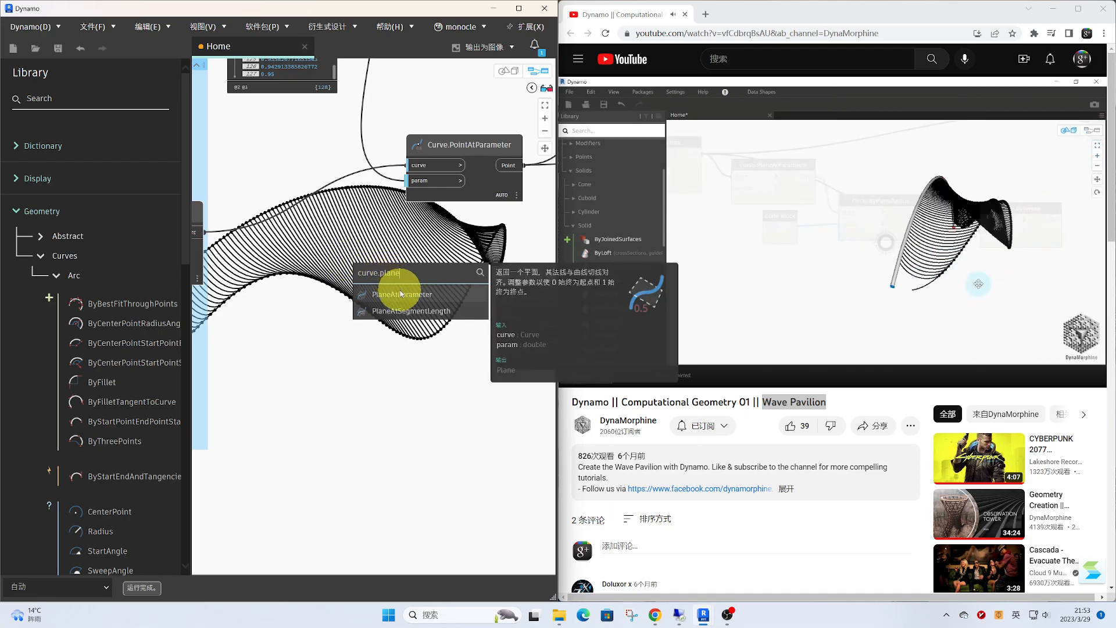
{"action": "left_click", "coordinate": [402, 295]}
{"action": "left_click_drag", "start_coordinate": [436, 309], "coordinate": [361, 285]}
{"action": "mouse_move", "coordinate": [290, 267]}
{"action": "middle_mouse_down"}
{"action": "mouse_move", "coordinate": [348, 273]}
{"action": "mouse_move", "coordinate": [290, 272]}
{"action": "middle_mouse_up"}
{"action": "left_click", "coordinate": [254, 237]}
Add a Circle.ByPlaneRadius node between Curve.PlaneAtParameter and Solid.BySweep, and feed its radius from a Code Block containing 100
{"action": "scroll", "coordinate": [408, 271], "scroll_direction": "down", "scroll_amount": 3}
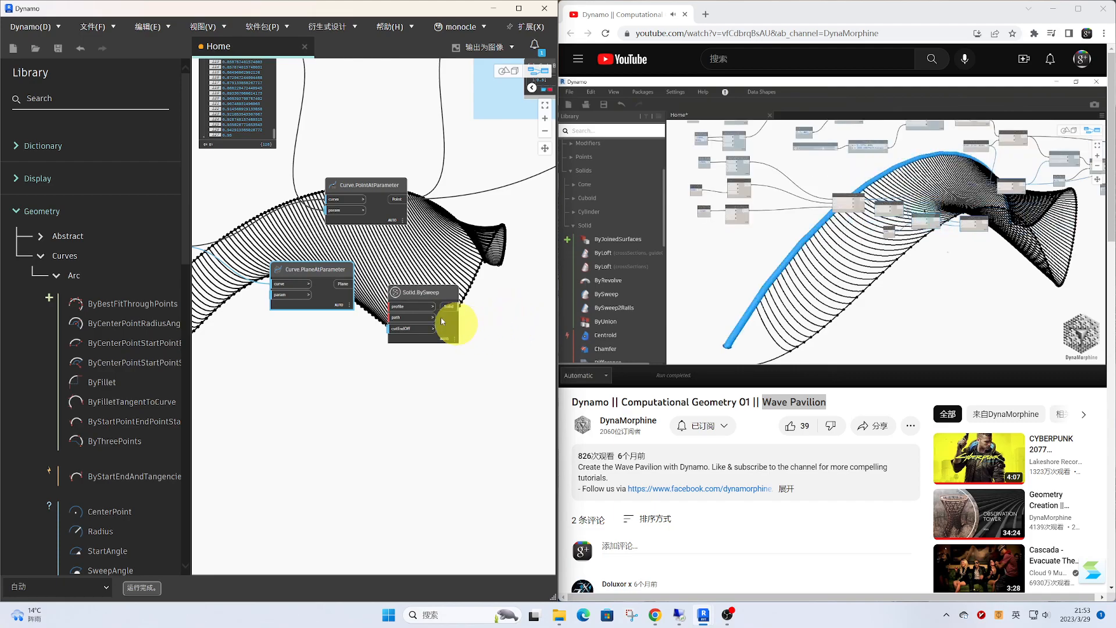
{"action": "scroll", "coordinate": [451, 322], "scroll_direction": "up", "scroll_amount": 2}
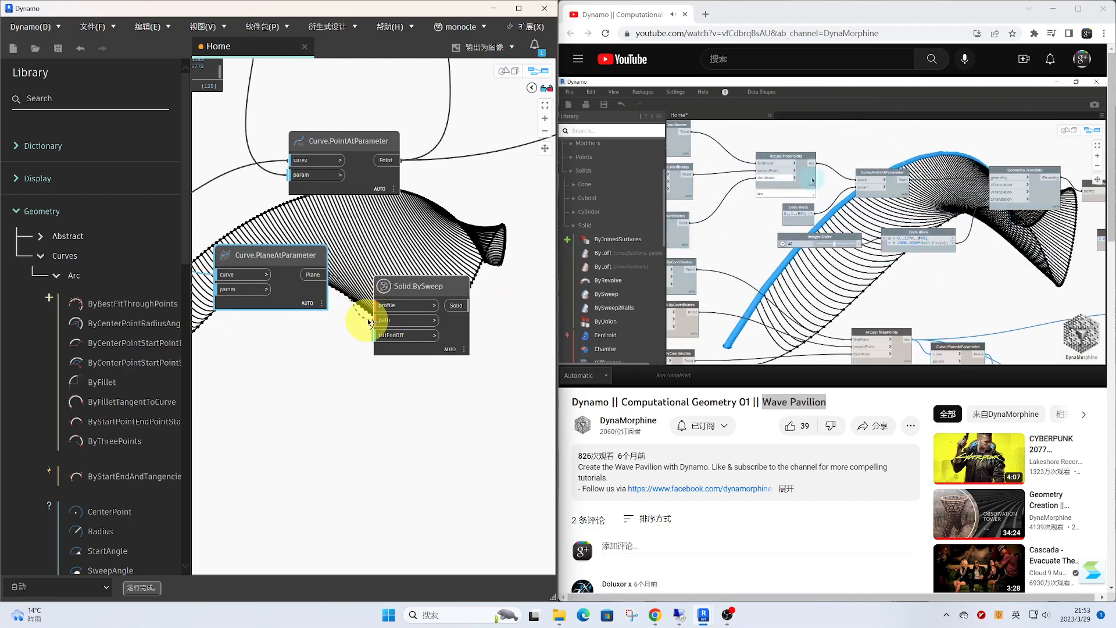
{"action": "left_click_drag", "start_coordinate": [393, 283], "coordinate": [473, 289]}
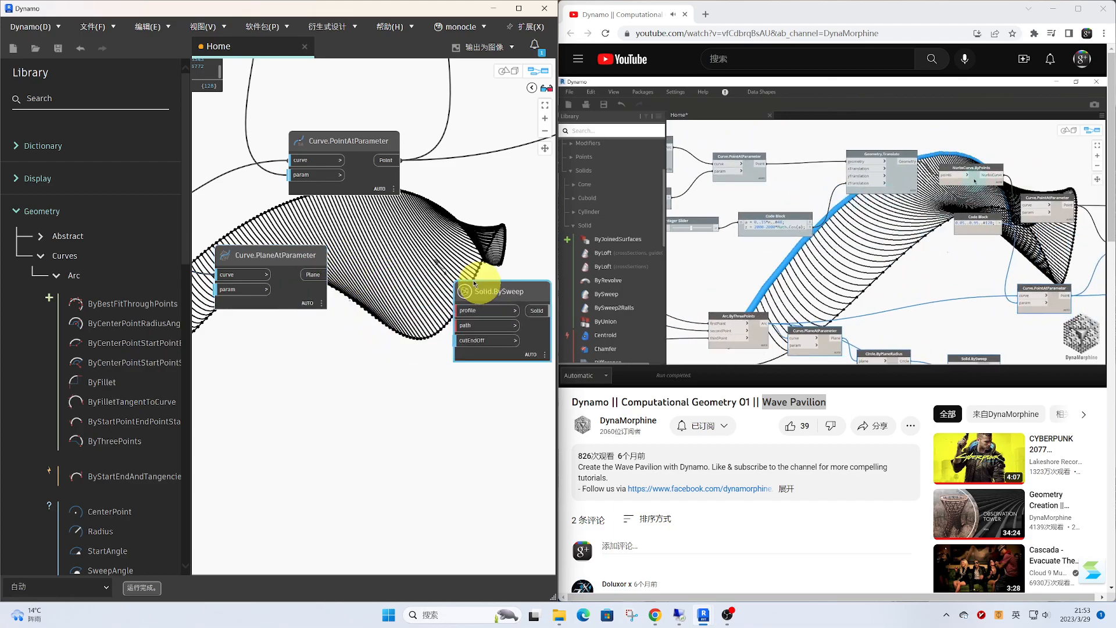
{"action": "right_click", "coordinate": [383, 258]}
{"action": "type", "text": "circle"}
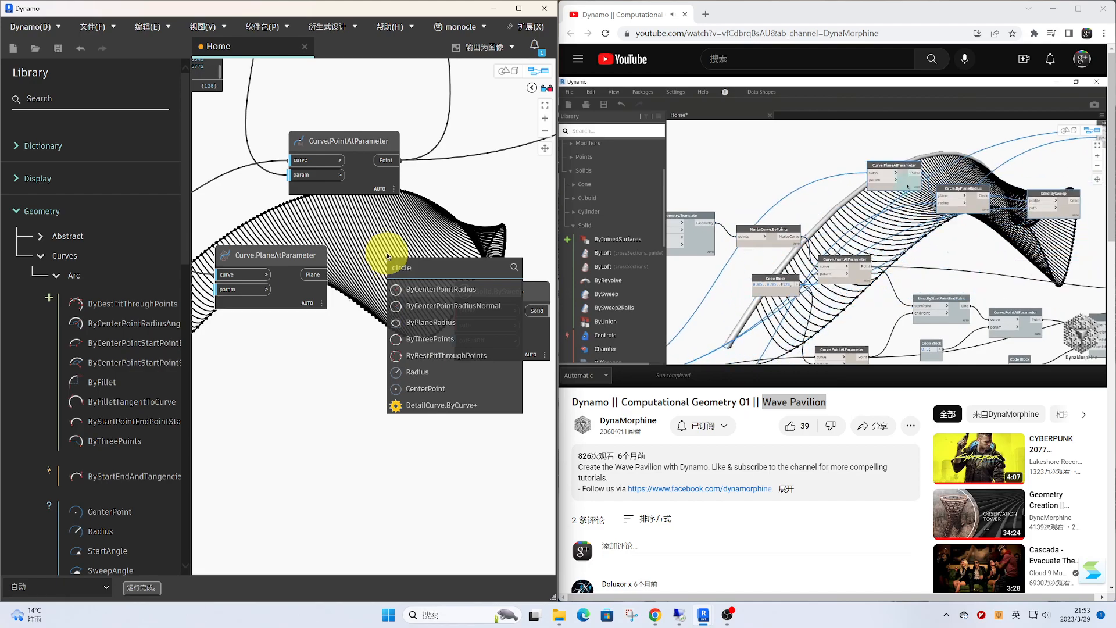
{"action": "left_click", "coordinate": [433, 322]}
{"action": "left_click_drag", "start_coordinate": [436, 330], "coordinate": [379, 259]}
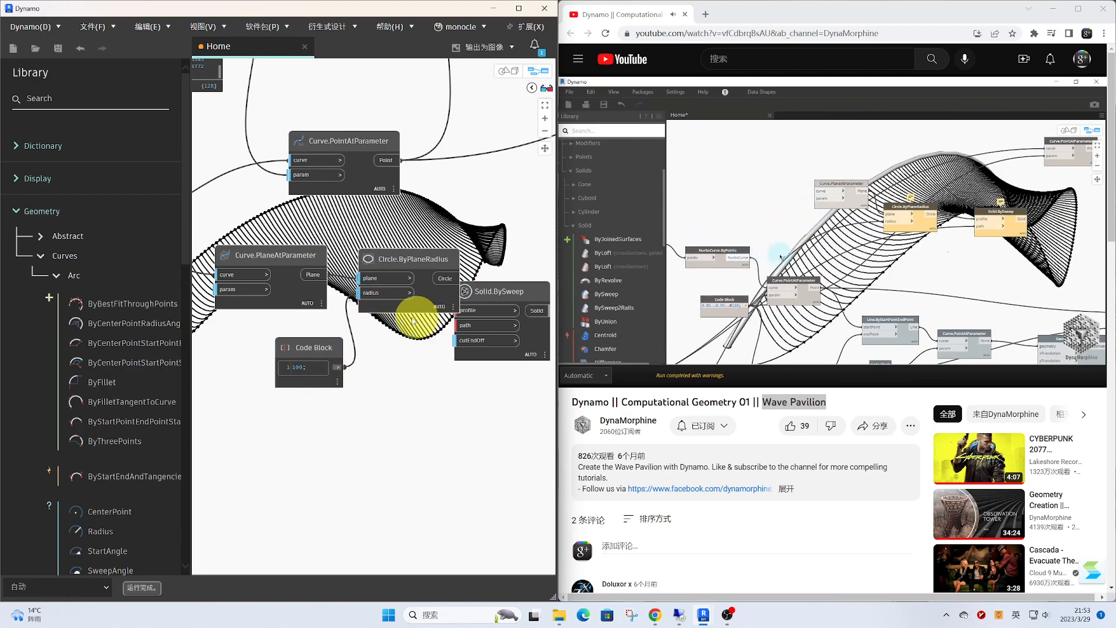
Connect Circle.ByPlaneRadius's Circle output to Solid.BySweep's profile and Arc 2's Arc output to its path
{"action": "middle_click_drag", "start_coordinate": [420, 322], "coordinate": [348, 319]}
{"action": "left_click_drag", "start_coordinate": [418, 302], "coordinate": [464, 289]}
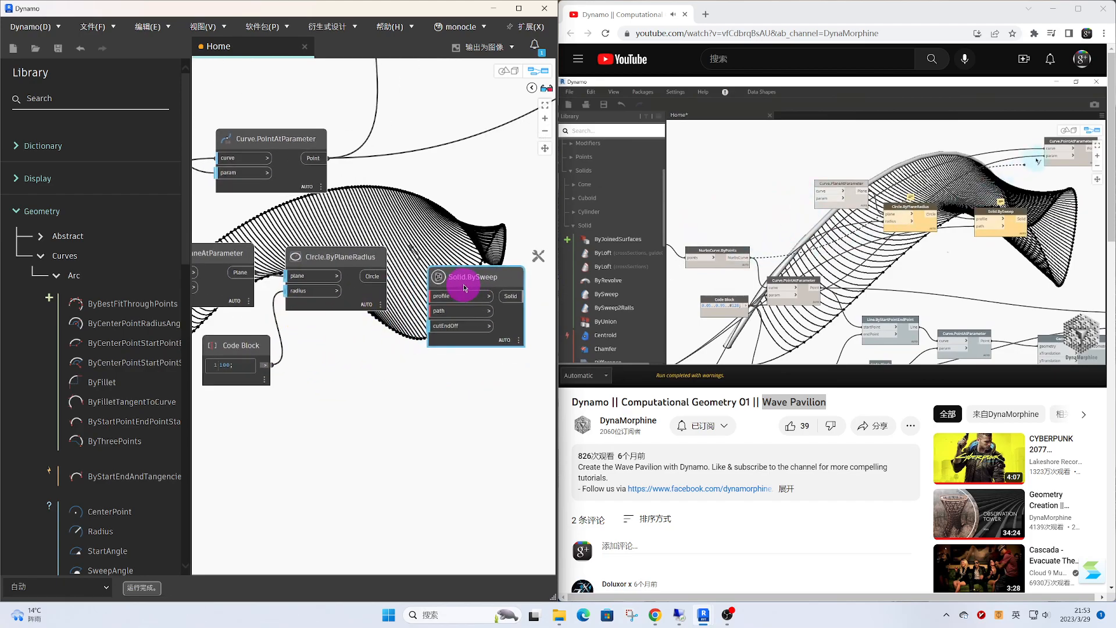
{"action": "left_click", "coordinate": [443, 308]}
{"action": "middle_click_drag", "start_coordinate": [325, 314], "coordinate": [528, 308]}
{"action": "left_click", "coordinate": [223, 222]}
{"action": "middle_click_drag", "start_coordinate": [384, 287], "coordinate": [260, 291]}
{"action": "scroll", "coordinate": [436, 372], "scroll_direction": "down", "scroll_amount": 1}
{"action": "middle_click_drag", "start_coordinate": [550, 394], "coordinate": [506, 390]}
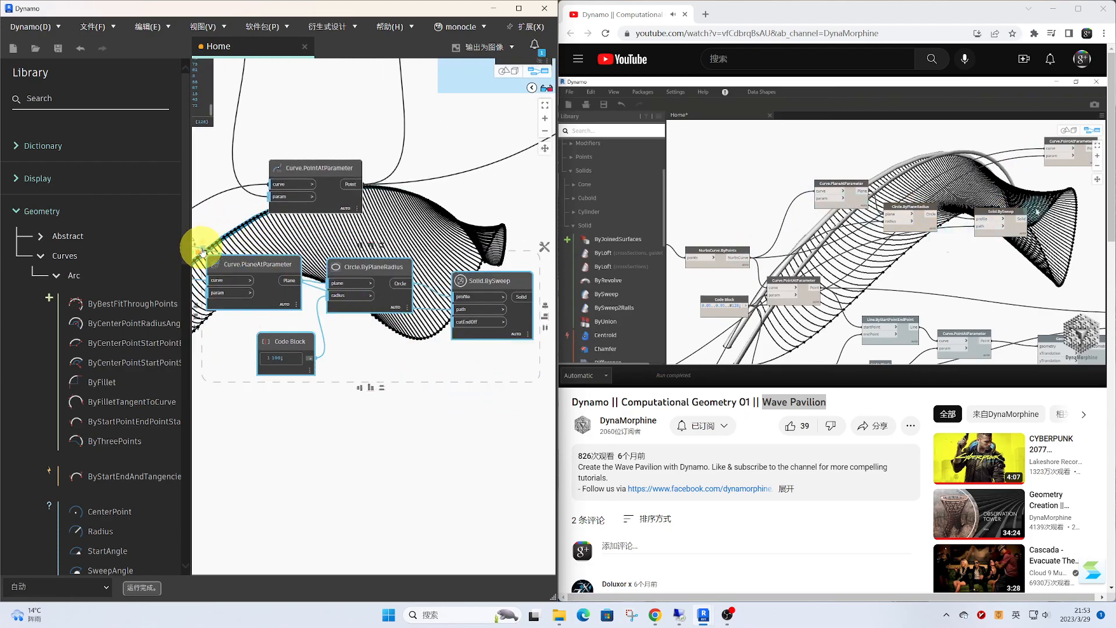
Group the Curve.PlaneAtParameter, Circle.ByPlaneRadius, Code Block and Solid.BySweep nodes and title the group "solid 2"
{"action": "key", "text": "ctrl+g"}
{"action": "left_click_drag", "start_coordinate": [274, 237], "coordinate": [294, 253]}
{"action": "double_click", "coordinate": [266, 250]}
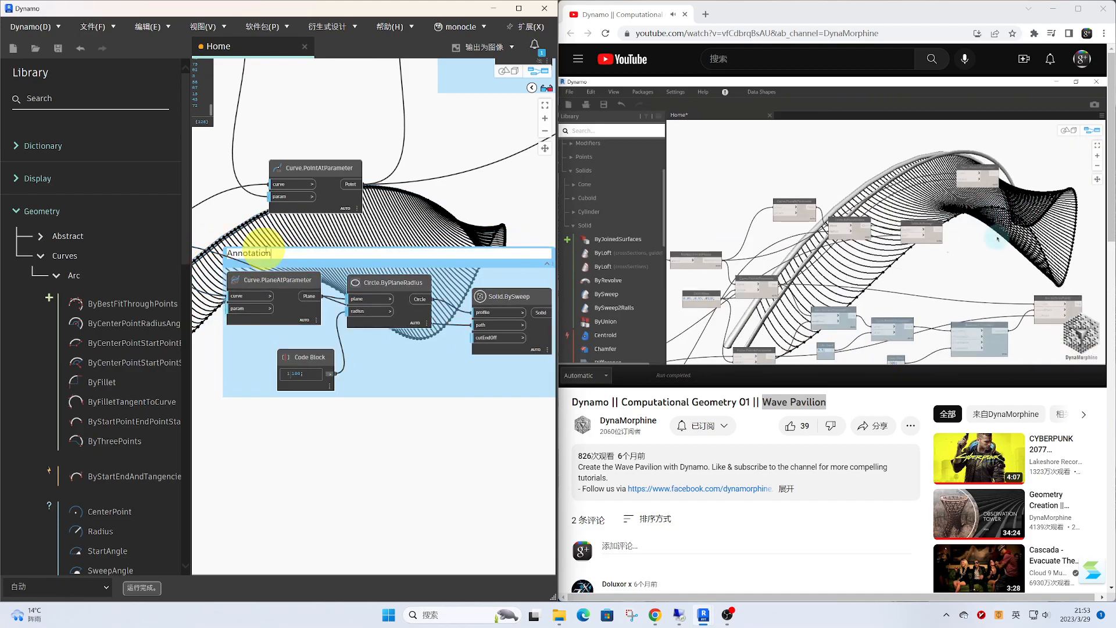
{"action": "type", "text": "solid"}
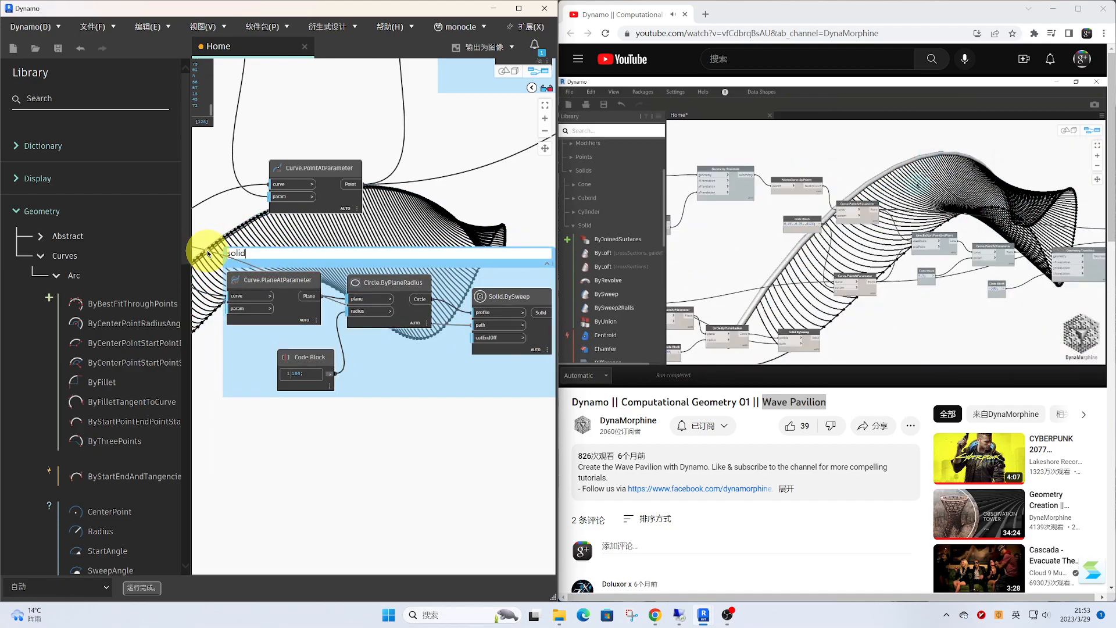
{"action": "middle_click_drag", "start_coordinate": [274, 212], "coordinate": [737, 267]}
{"action": "middle_click_drag", "start_coordinate": [561, 246], "coordinate": [455, 287]}
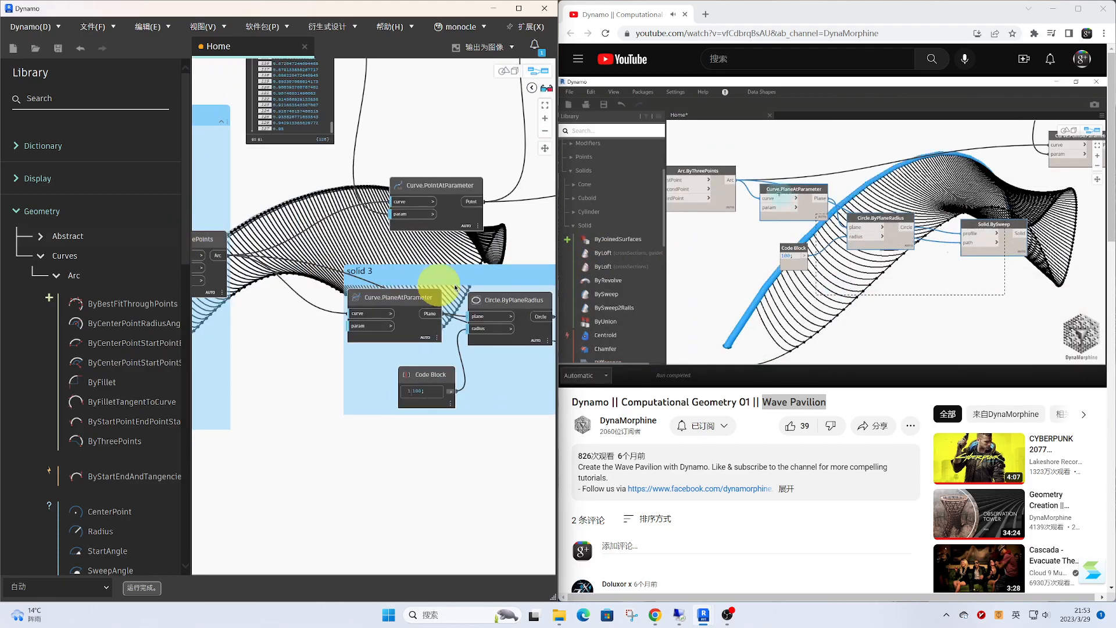
{"action": "double_click", "coordinate": [383, 271]}
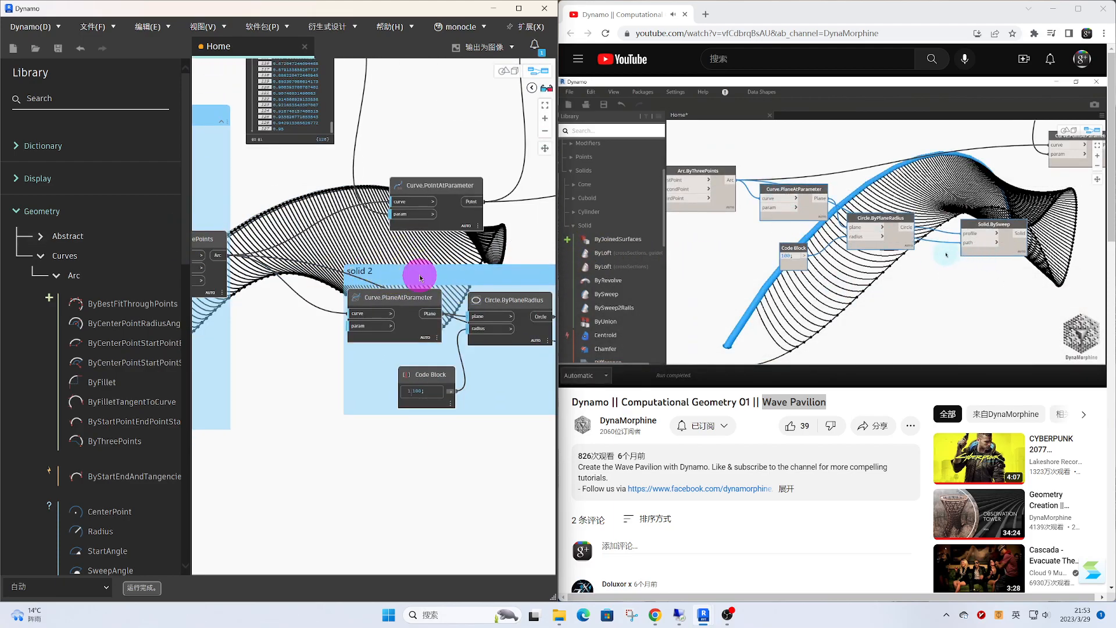
Duplicate the "solid 2" group and place the copy above the upper Curve.PointAtParameter, beyond the NurbsCurve.ByPoints node
{"action": "scroll", "coordinate": [421, 278], "scroll_direction": "down", "scroll_amount": 5}
{"action": "middle_click_drag", "start_coordinate": [459, 279], "coordinate": [399, 324]}
{"action": "left_click", "coordinate": [421, 311]}
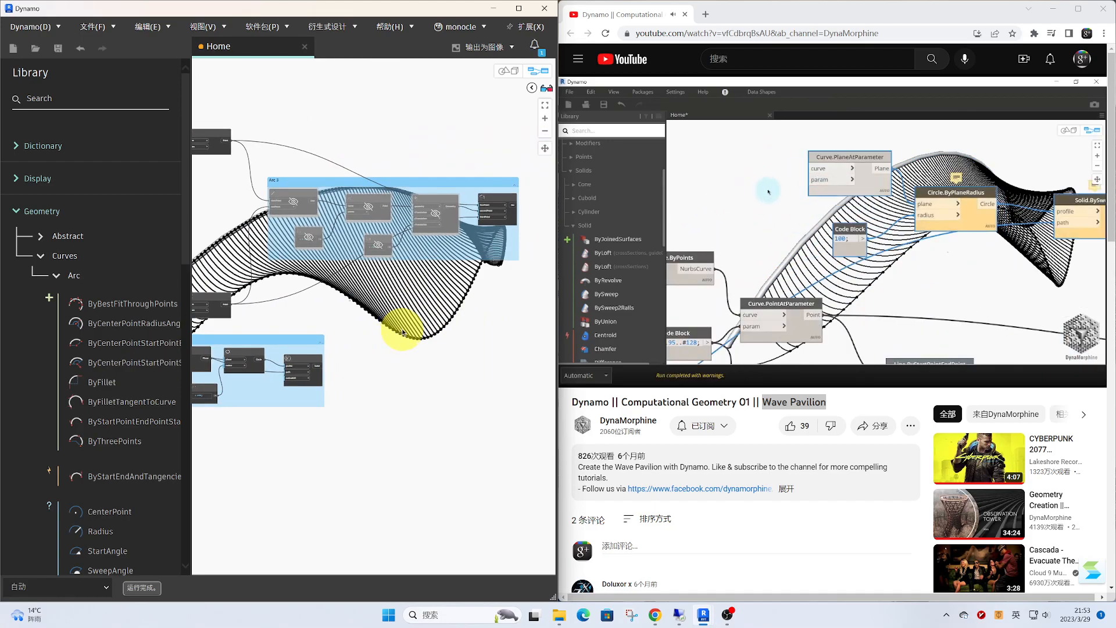
{"action": "scroll", "coordinate": [403, 332], "scroll_direction": "down", "scroll_amount": 1}
{"action": "middle_click_drag", "start_coordinate": [404, 321], "coordinate": [492, 359]}
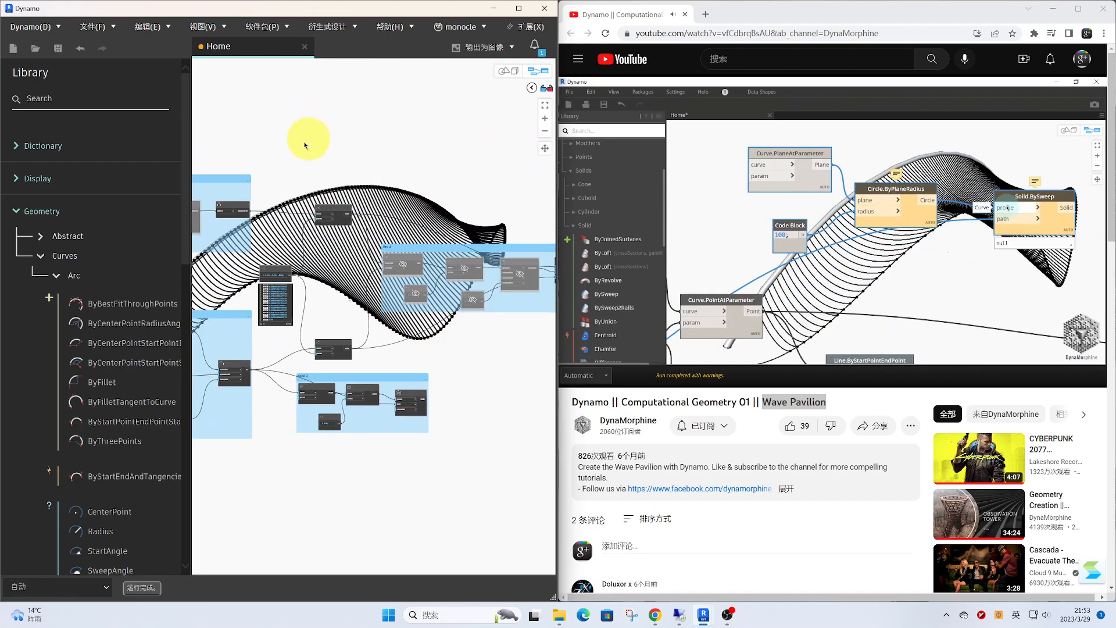
{"action": "scroll", "coordinate": [263, 167], "scroll_direction": "up", "scroll_amount": 2}
{"action": "key", "text": "ctrl+v"}
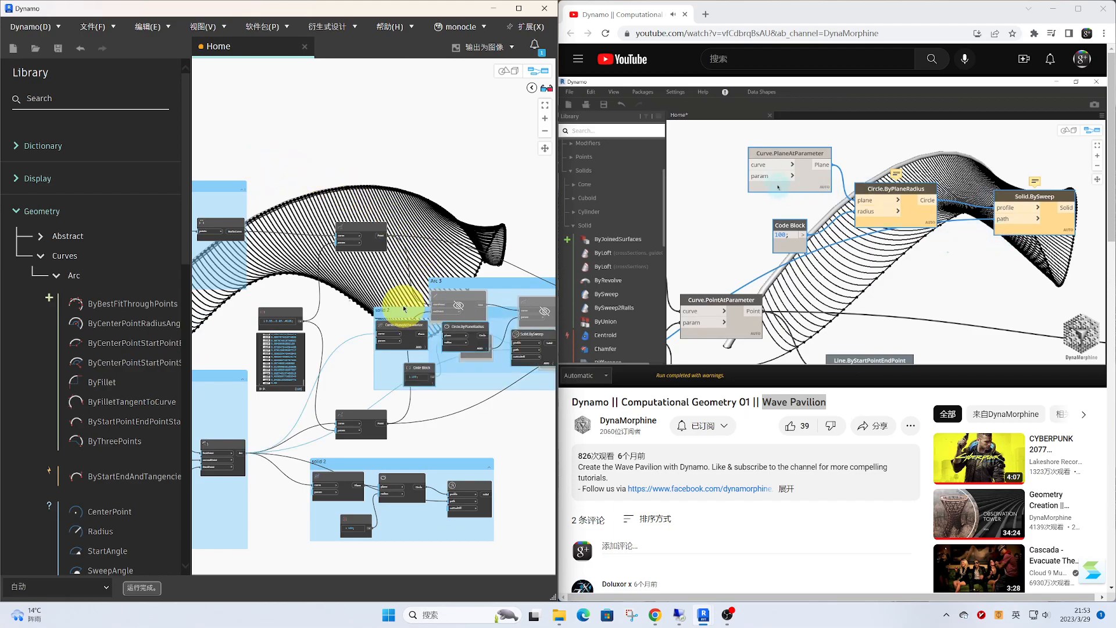
{"action": "left_click_drag", "start_coordinate": [392, 309], "coordinate": [330, 116]}
{"action": "middle_click_drag", "start_coordinate": [273, 122], "coordinate": [539, 139]}
{"action": "middle_click_drag", "start_coordinate": [253, 192], "coordinate": [184, 213]}
{"action": "scroll", "coordinate": [334, 197], "scroll_direction": "up", "scroll_amount": 3}
{"action": "scroll", "coordinate": [356, 198], "scroll_direction": "down", "scroll_amount": 4}
{"action": "middle_click_drag", "start_coordinate": [469, 171], "coordinate": [351, 190]}
{"action": "scroll", "coordinate": [411, 170], "scroll_direction": "up", "scroll_amount": 5}
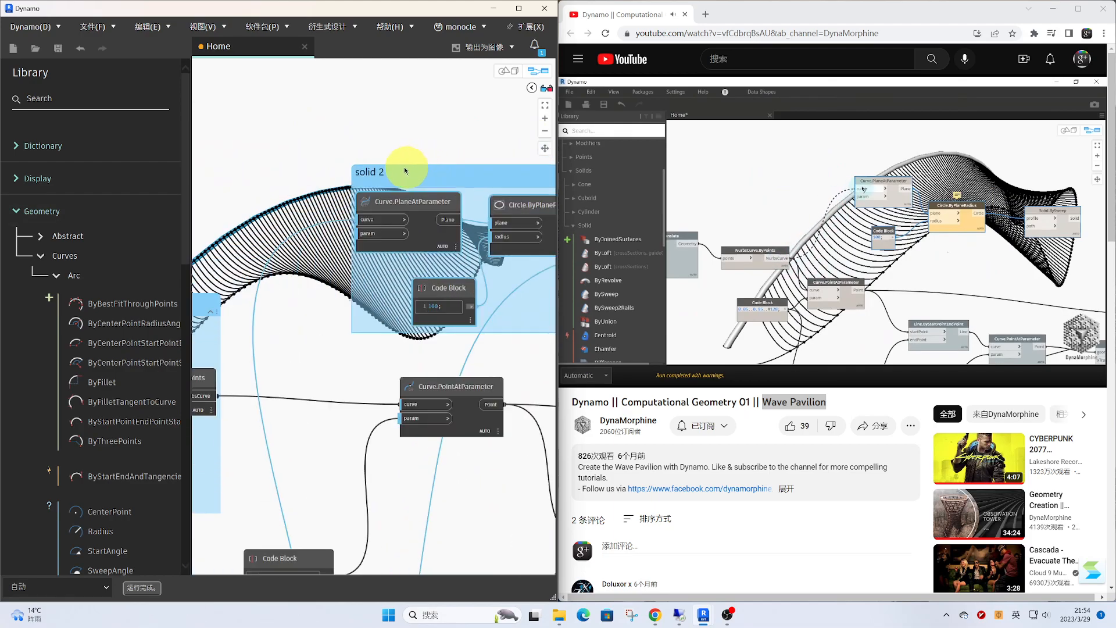
Retitle the duplicated sweep group as "solid 1"
{"action": "scroll", "coordinate": [409, 169], "scroll_direction": "up", "scroll_amount": 1}
{"action": "double_click", "coordinate": [379, 172]}
{"action": "type", "text": "1"}
{"action": "left_click", "coordinate": [406, 139]}
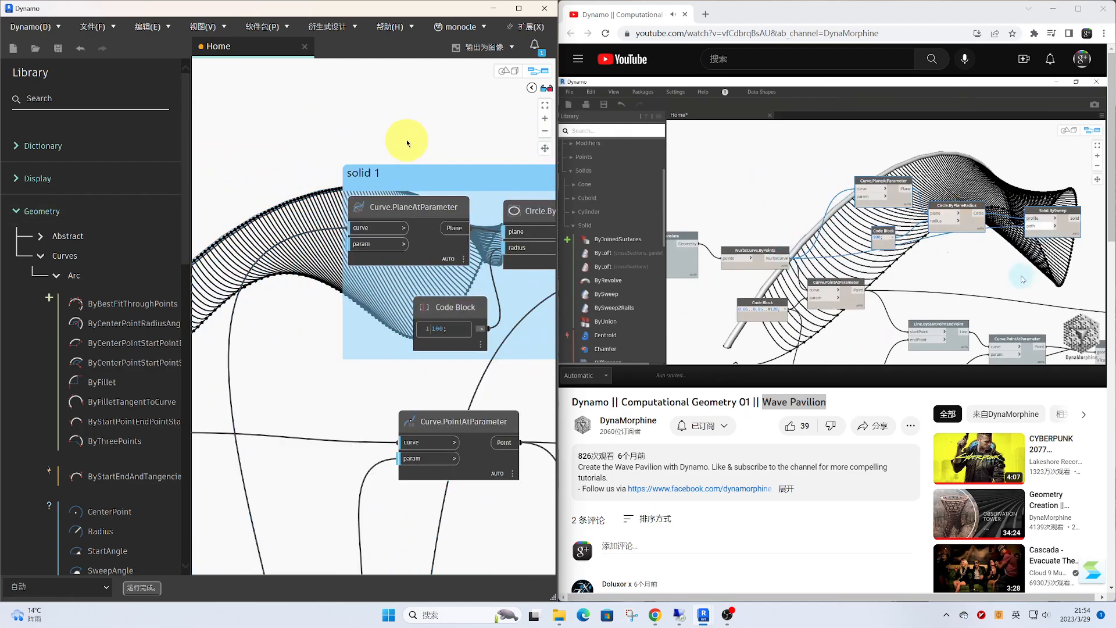
Connect NurbsCurve.ByPoints's output to the "solid 1" group's Curve.PlaneAtParameter curve and Solid.BySweep path inputs, and check the sweep in 3D
{"action": "scroll", "coordinate": [406, 140], "scroll_direction": "down", "scroll_amount": 3}
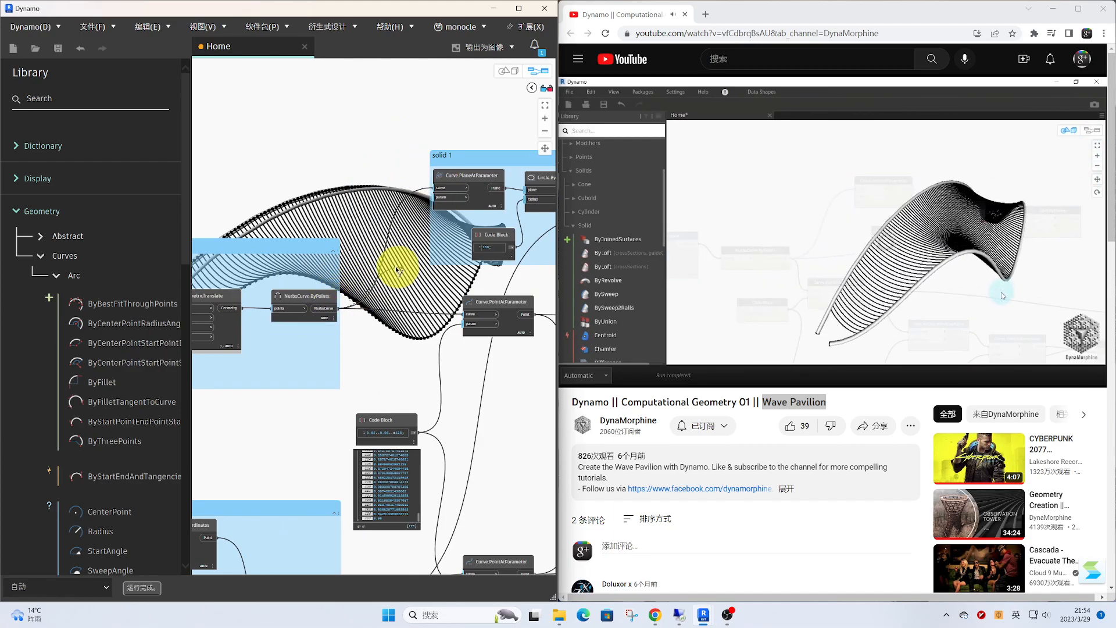
{"action": "scroll", "coordinate": [383, 233], "scroll_direction": "up", "scroll_amount": 3}
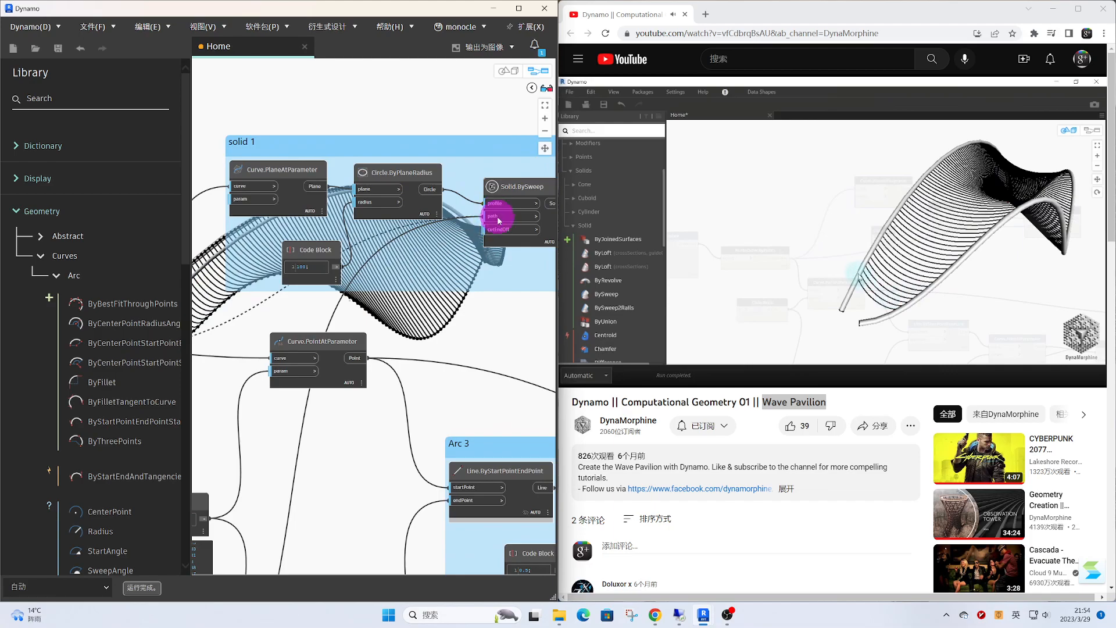
{"action": "middle_click_drag", "start_coordinate": [463, 276], "coordinate": [404, 269]}
{"action": "left_click", "coordinate": [533, 71]}
{"action": "right_click_drag", "start_coordinate": [438, 199], "coordinate": [410, 217]}
{"action": "left_click", "coordinate": [541, 71]}
{"action": "middle_click_drag", "start_coordinate": [331, 165], "coordinate": [431, 159]}
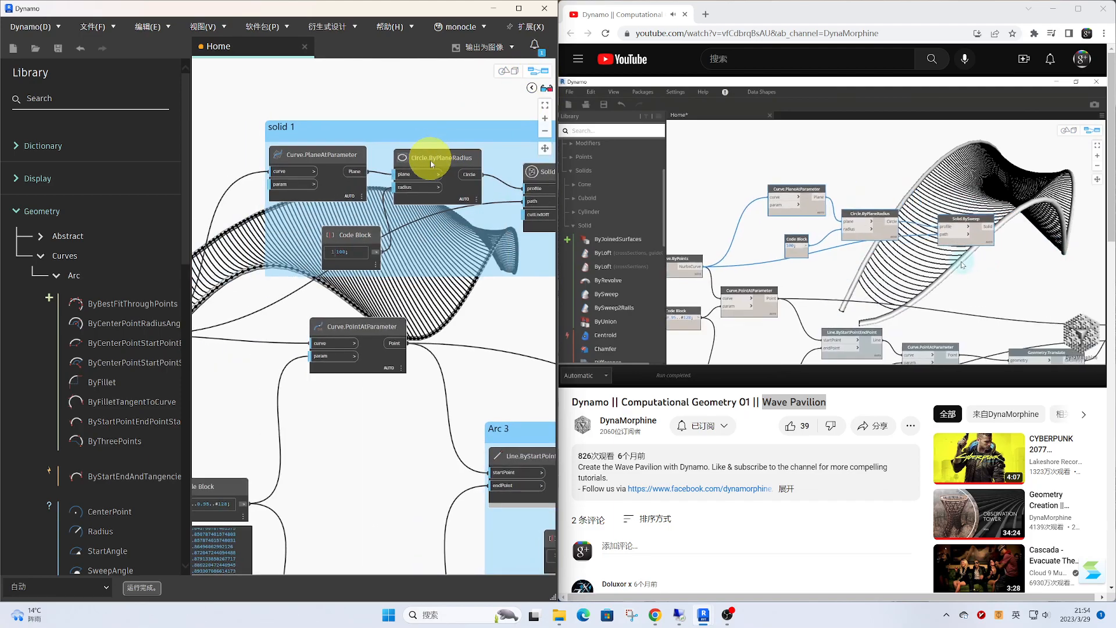
Hide the geometry preview of the upper Curve.PointAtParameter node
{"action": "scroll", "coordinate": [414, 225], "scroll_direction": "down", "scroll_amount": 2}
{"action": "middle_click_drag", "start_coordinate": [379, 261], "coordinate": [586, 208]}
{"action": "middle_click_drag", "start_coordinate": [386, 236], "coordinate": [238, 231]}
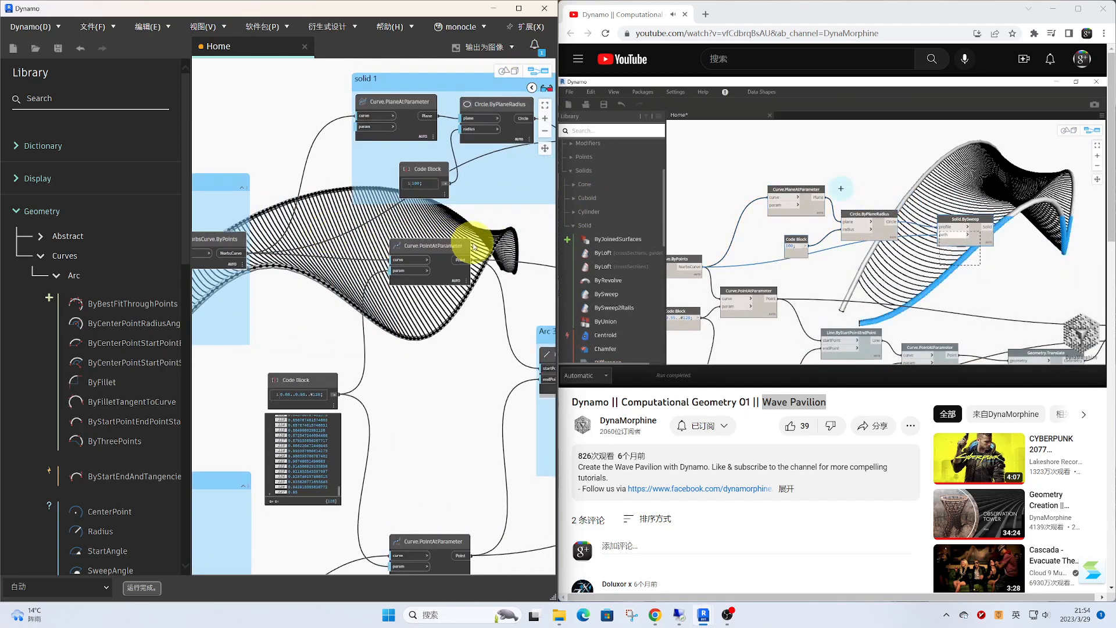
{"action": "right_click", "coordinate": [454, 246]}
{"action": "left_click", "coordinate": [491, 293]}
{"action": "left_click", "coordinate": [455, 352]}
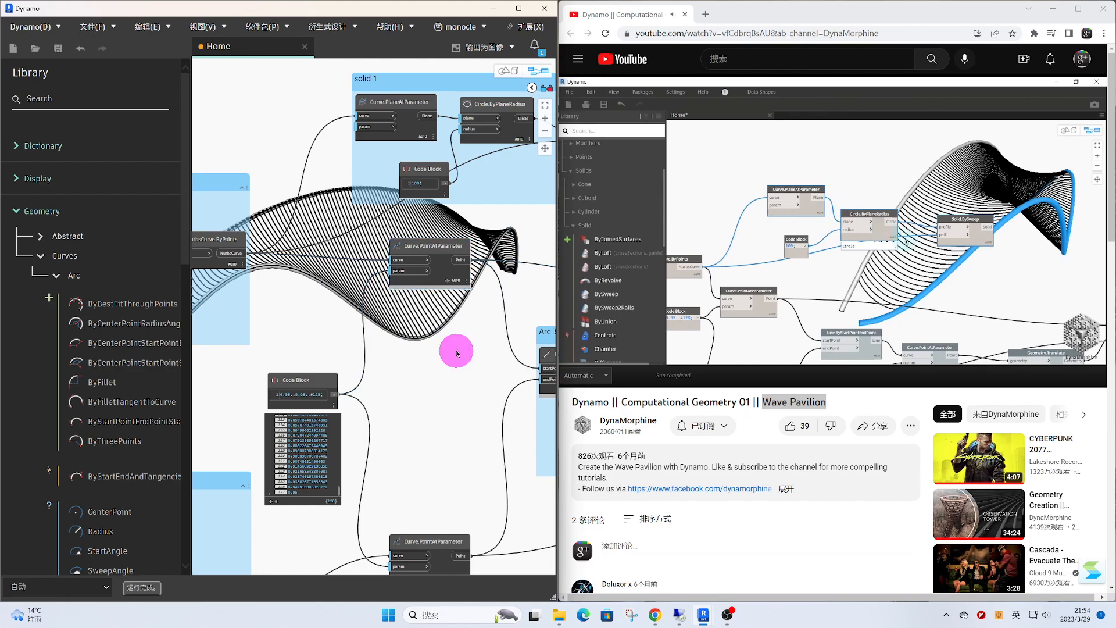
Duplicate the "solid 1" group and place the copy beyond the Arc.ByThreePoints node of the "Arc 3" group
{"action": "scroll", "coordinate": [428, 352], "scroll_direction": "down", "scroll_amount": 3}
{"action": "middle_click_drag", "start_coordinate": [418, 339], "coordinate": [351, 314]}
{"action": "left_click", "coordinate": [421, 144]}
{"action": "scroll", "coordinate": [423, 148], "scroll_direction": "down", "scroll_amount": 3}
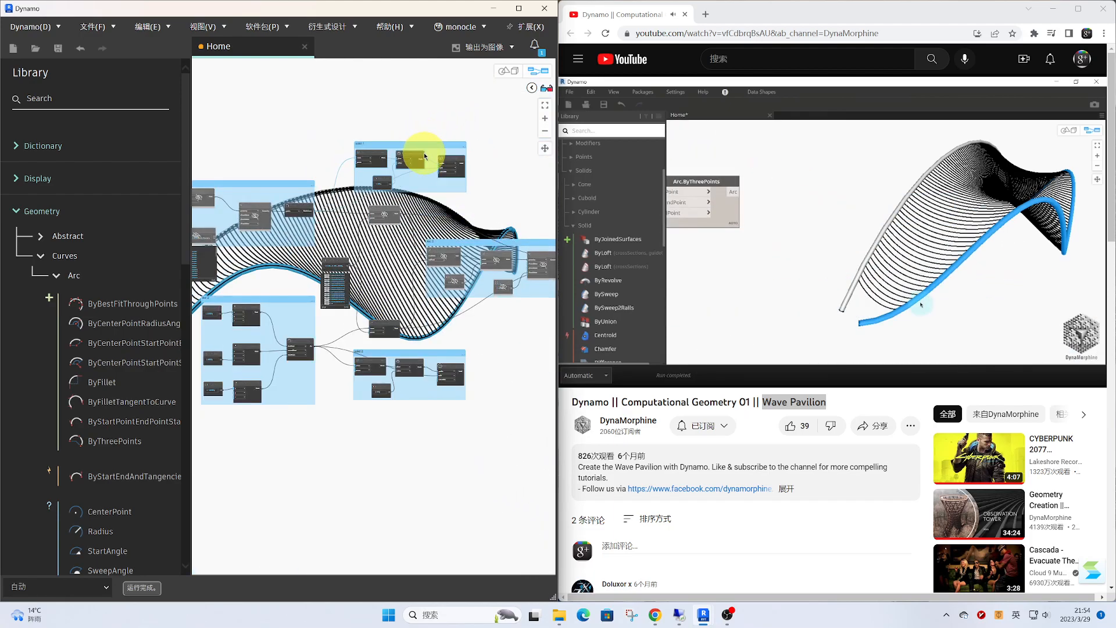
{"action": "scroll", "coordinate": [377, 143], "scroll_direction": "up", "scroll_amount": 4}
{"action": "middle_click_drag", "start_coordinate": [376, 142], "coordinate": [637, 190]}
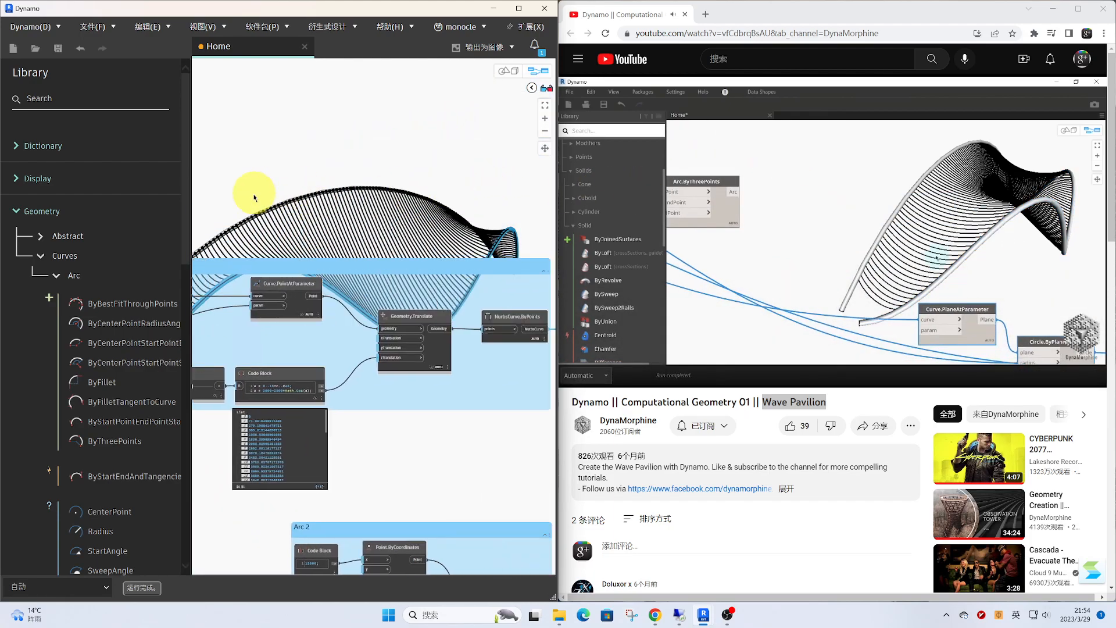
{"action": "middle_click_drag", "start_coordinate": [439, 345], "coordinate": [317, 96]}
{"action": "middle_click_drag", "start_coordinate": [474, 290], "coordinate": [262, 307]}
{"action": "scroll", "coordinate": [443, 291], "scroll_direction": "down", "scroll_amount": 3}
{"action": "scroll", "coordinate": [501, 234], "scroll_direction": "up", "scroll_amount": 3}
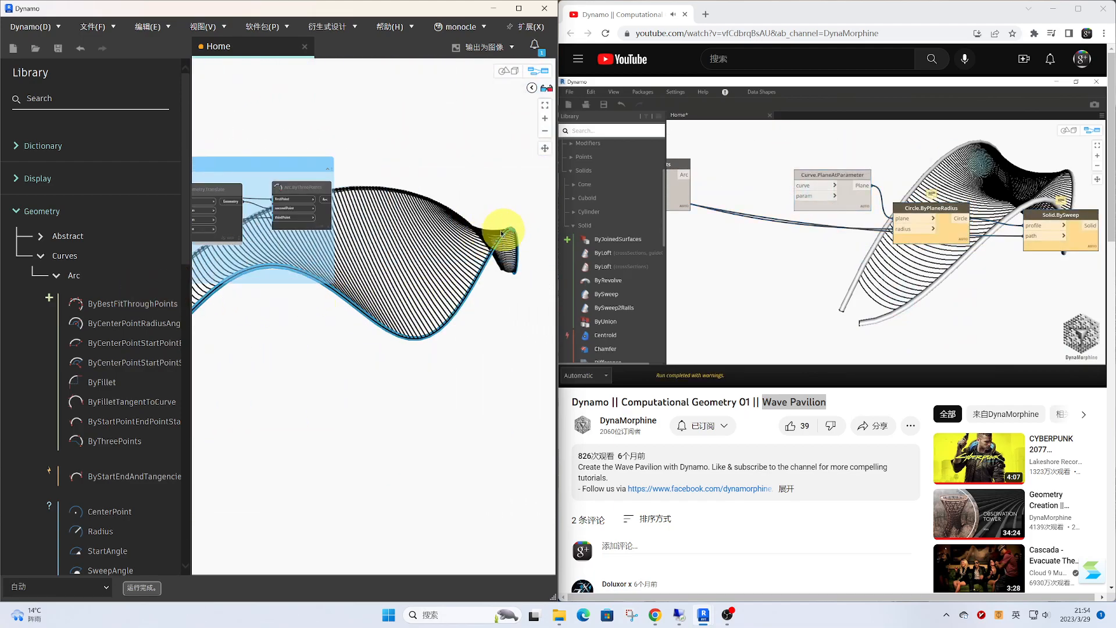
{"action": "left_click", "coordinate": [401, 215]}
Connect the "Arc 3" Arc.ByThreePoints output to the copied group's Curve.PlaneAtParameter curve and Solid.BySweep path inputs
{"action": "scroll", "coordinate": [245, 198], "scroll_direction": "up", "scroll_amount": 3}
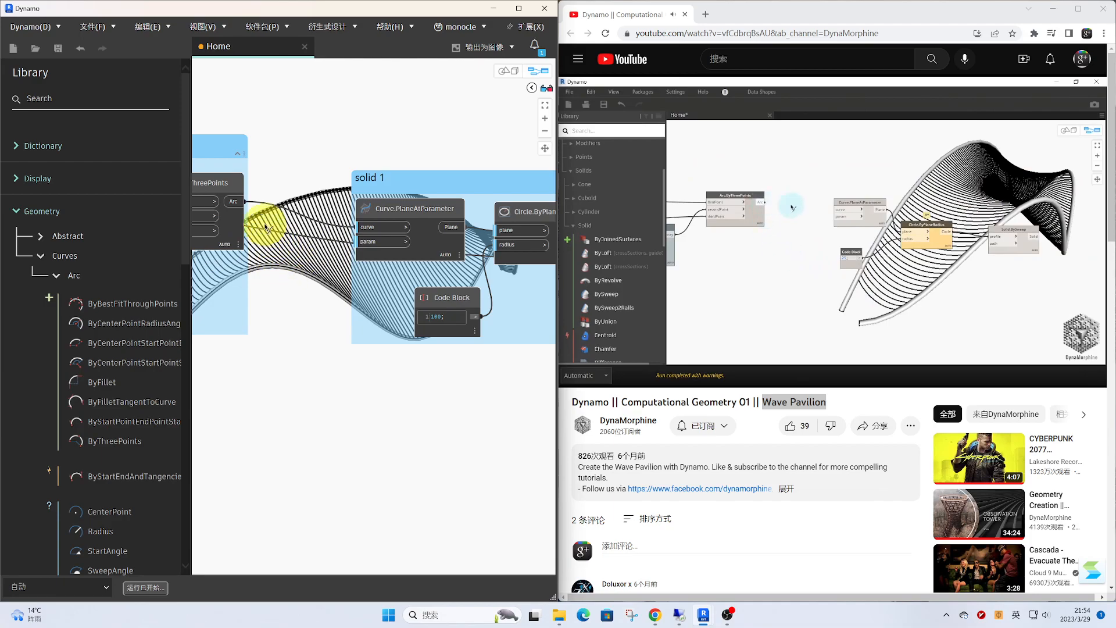
{"action": "middle_click_drag", "start_coordinate": [266, 226], "coordinate": [254, 216]}
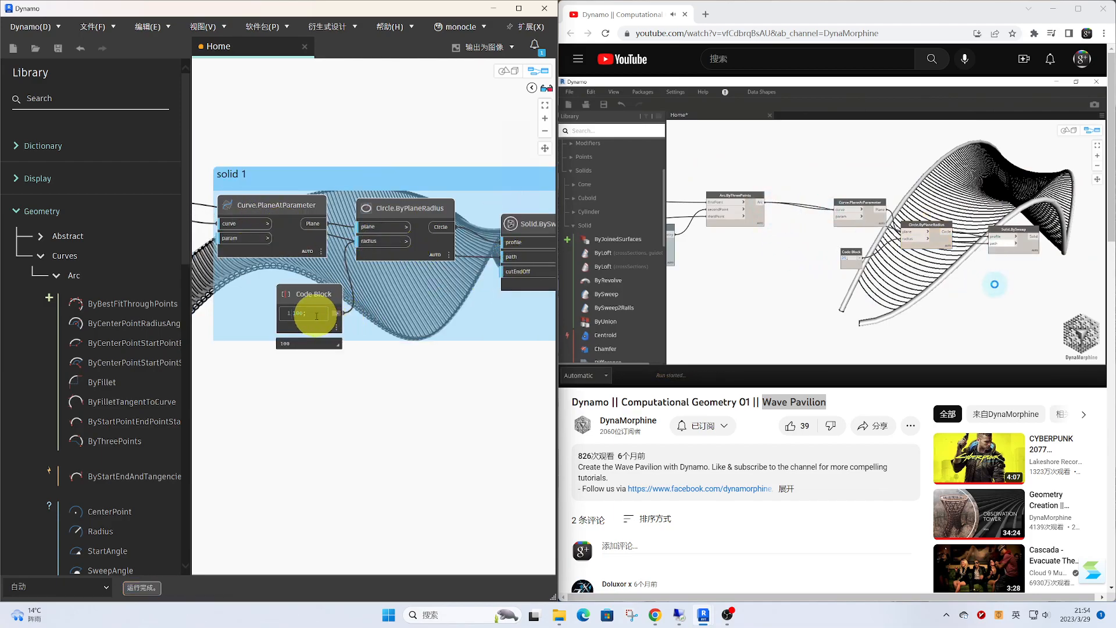
{"action": "left_click", "coordinate": [361, 379]}
Hide the geometry preview of the lower Curve.PointAtParameter node and check the swept pavilion in 3D
{"action": "mouse_move", "coordinate": [362, 398]}
{"action": "middle_mouse_down"}
{"action": "mouse_move", "coordinate": [318, 402]}
{"action": "mouse_move", "coordinate": [395, 372]}
{"action": "mouse_move", "coordinate": [523, 367]}
{"action": "middle_mouse_up"}
{"action": "scroll", "coordinate": [395, 372], "scroll_direction": "down", "scroll_amount": 3}
{"action": "scroll", "coordinate": [396, 372], "scroll_direction": "down", "scroll_amount": 1}
{"action": "middle_click_drag", "start_coordinate": [383, 329], "coordinate": [447, 334]}
{"action": "scroll", "coordinate": [329, 348], "scroll_direction": "up", "scroll_amount": 2}
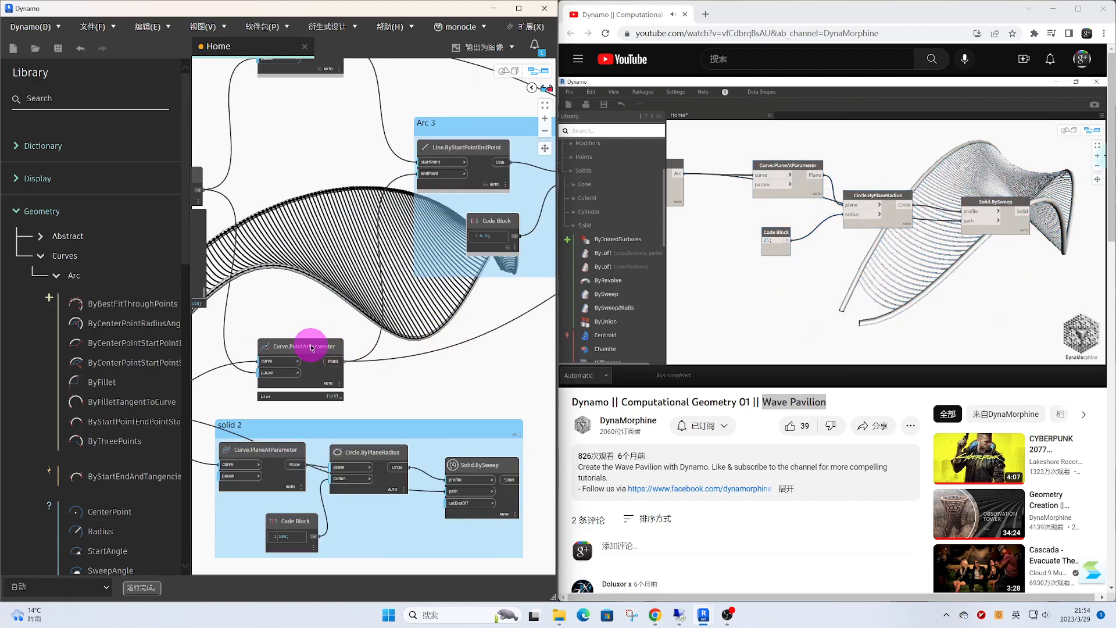
{"action": "right_click", "coordinate": [310, 347]}
{"action": "left_click", "coordinate": [361, 391]}
{"action": "left_click", "coordinate": [547, 75]}
{"action": "right_click_drag", "start_coordinate": [372, 291], "coordinate": [393, 145]}
{"action": "scroll", "coordinate": [368, 304], "scroll_direction": "up", "scroll_amount": 6}
{"action": "scroll", "coordinate": [380, 304], "scroll_direction": "down", "scroll_amount": 5}
{"action": "scroll", "coordinate": [351, 301], "scroll_direction": "down", "scroll_amount": 4}
{"action": "left_click", "coordinate": [538, 72]}
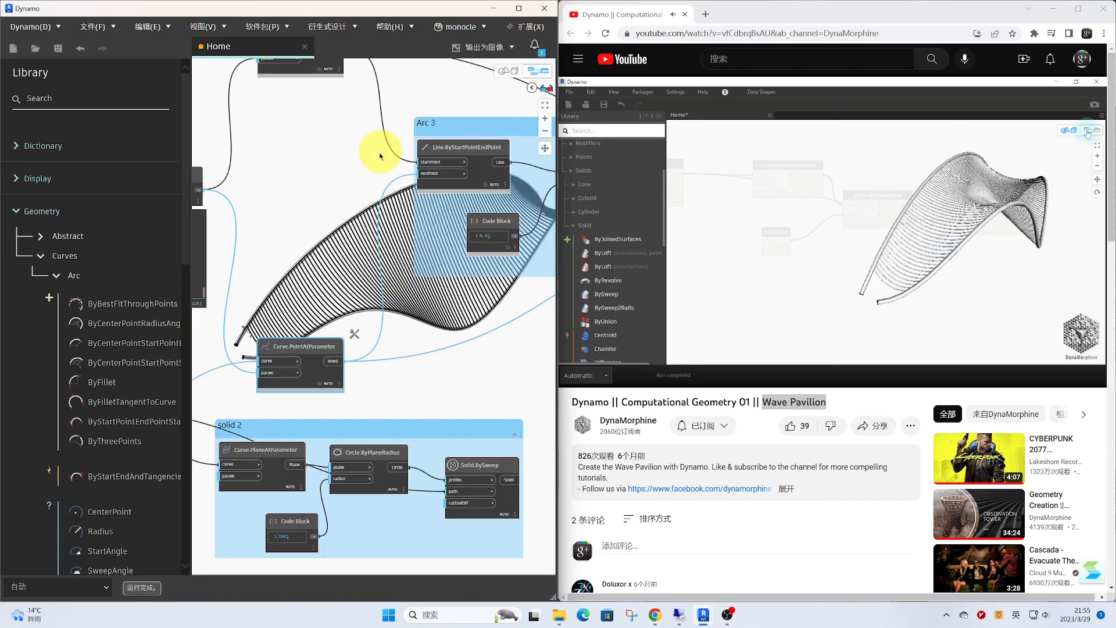
Retitle the duplicated sweep group beside the "Arc 3" group as "solid 3"
{"action": "scroll", "coordinate": [388, 152], "scroll_direction": "down", "scroll_amount": 4}
{"action": "middle_click_drag", "start_coordinate": [448, 244], "coordinate": [517, 279]}
{"action": "scroll", "coordinate": [311, 220], "scroll_direction": "up", "scroll_amount": 3}
{"action": "scroll", "coordinate": [311, 220], "scroll_direction": "down", "scroll_amount": 5}
{"action": "scroll", "coordinate": [335, 240], "scroll_direction": "up", "scroll_amount": 3}
{"action": "middle_click_drag", "start_coordinate": [335, 240], "coordinate": [178, 227]}
{"action": "middle_click_drag", "start_coordinate": [366, 265], "coordinate": [226, 253]}
{"action": "scroll", "coordinate": [327, 247], "scroll_direction": "up", "scroll_amount": 6}
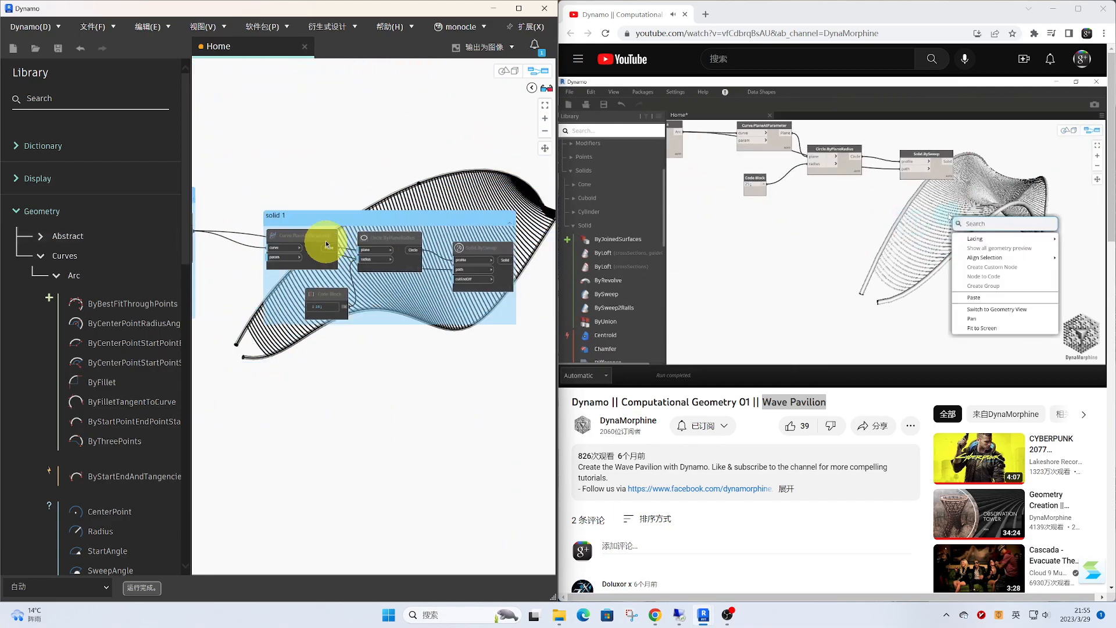
{"action": "double_click", "coordinate": [268, 206]}
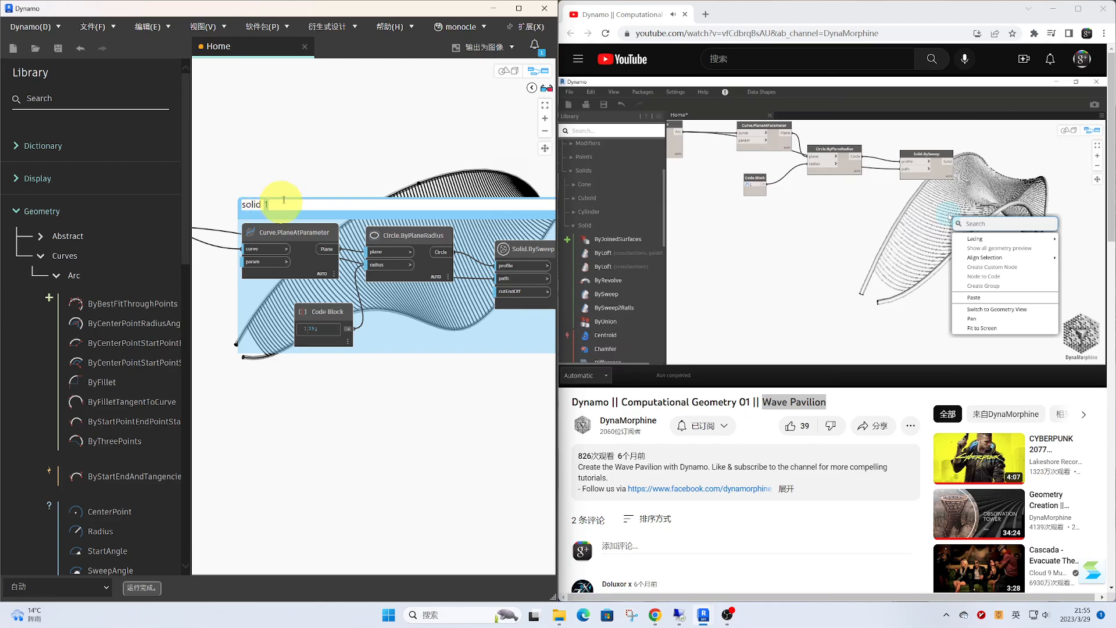
{"action": "scroll", "coordinate": [317, 178], "scroll_direction": "down", "scroll_amount": 3}
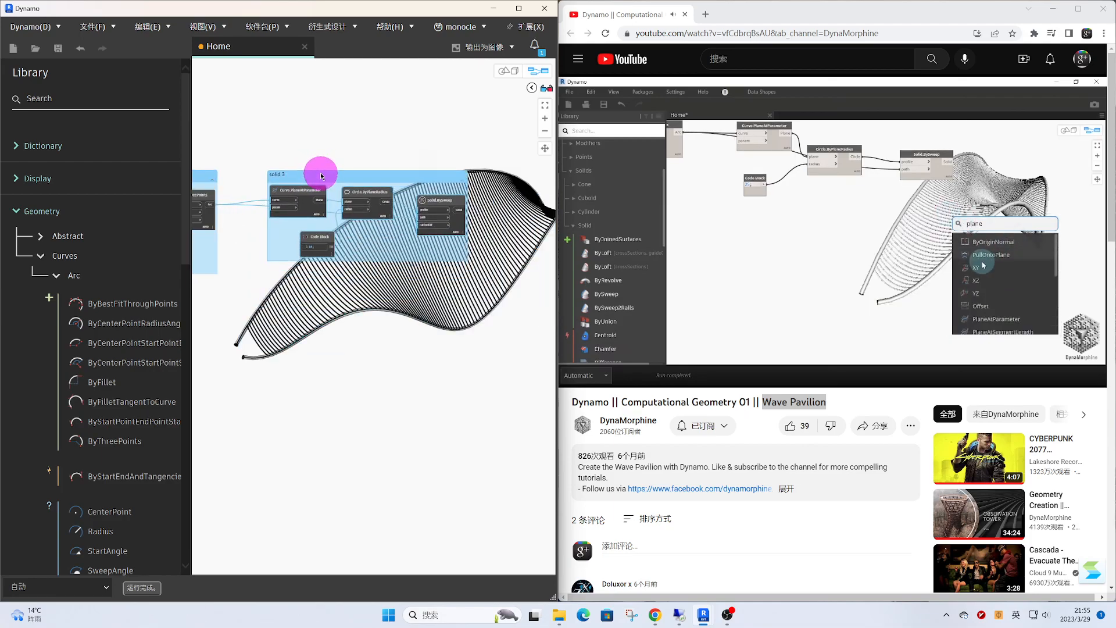
Add a Plane.XZ node beyond the "solid 3" group's Solid.BySweep node
{"action": "middle_click_drag", "start_coordinate": [312, 143], "coordinate": [203, 167]}
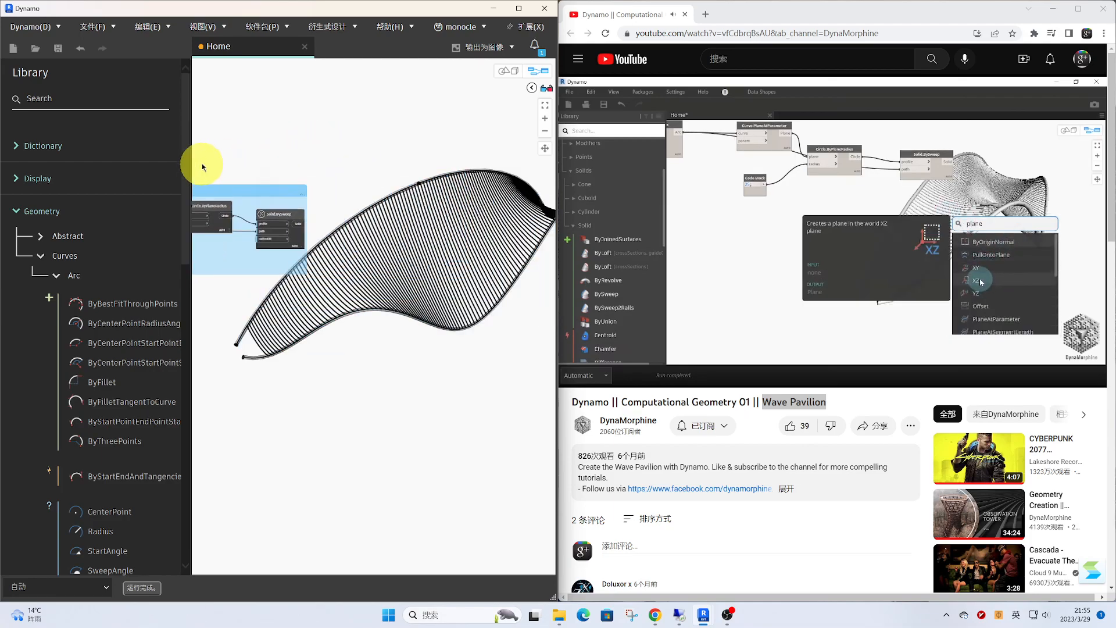
{"action": "right_click", "coordinate": [357, 205]}
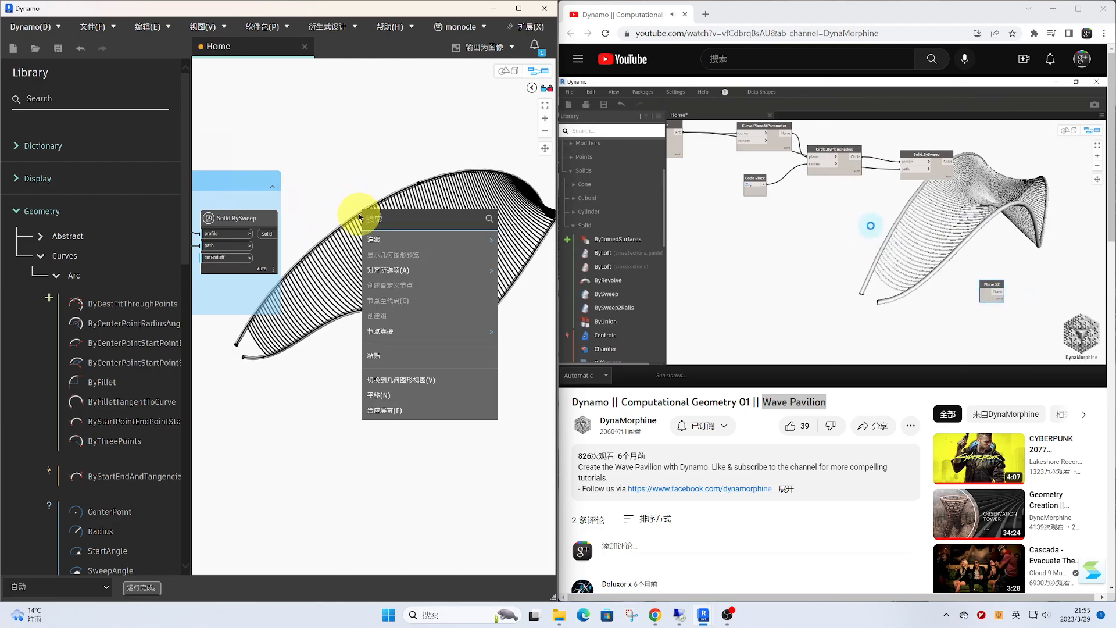
{"action": "type", "text": "xz"}
{"action": "left_click", "coordinate": [435, 261]}
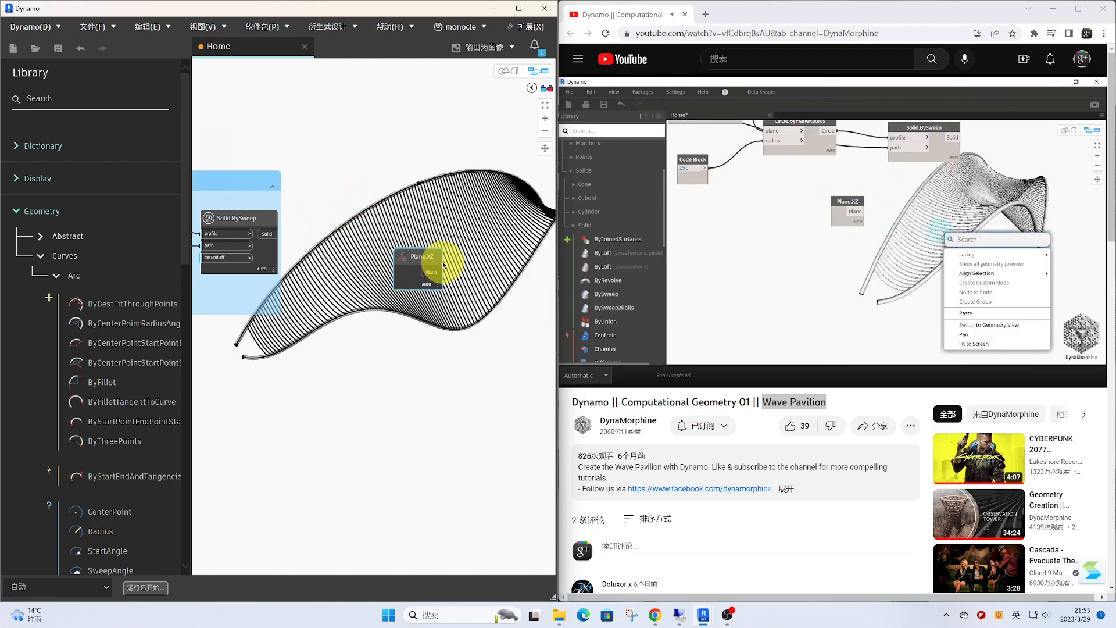
{"action": "left_click_drag", "start_coordinate": [414, 257], "coordinate": [380, 257]}
Add a Geometry.Mirror node beside the Plane.XZ node
{"action": "right_click", "coordinate": [413, 228]}
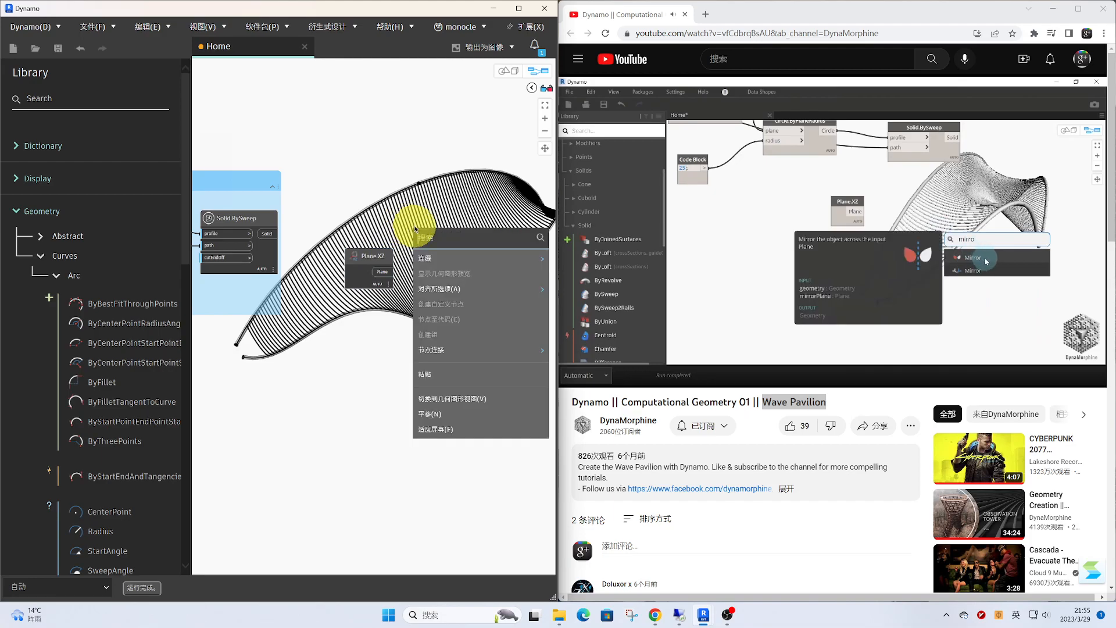
{"action": "type", "text": "m"}
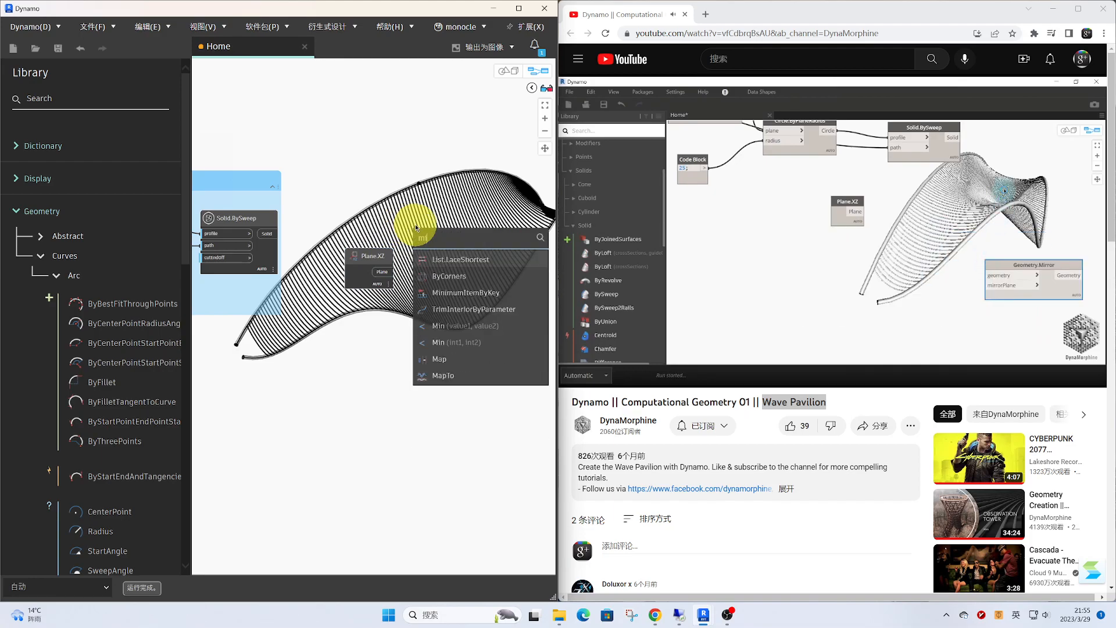
{"action": "type", "text": "irror"}
{"action": "left_click", "coordinate": [443, 259]}
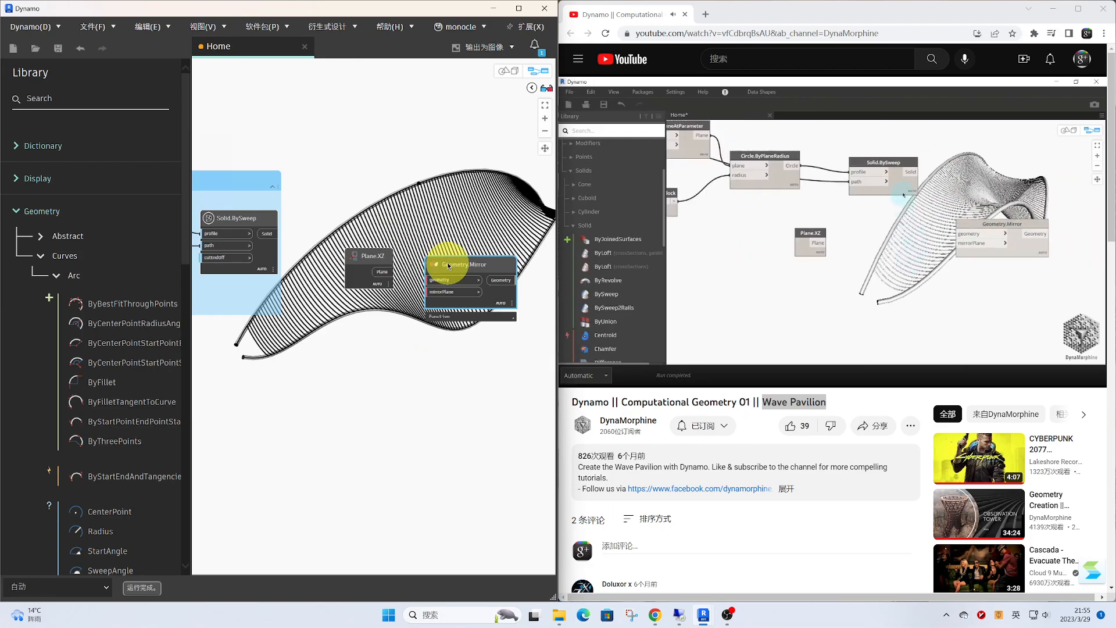
Connect the "solid 3" Solid.BySweep output to Geometry.Mirror's geometry input and Plane.XZ to its mirrorPlane input
{"action": "scroll", "coordinate": [285, 220], "scroll_direction": "up", "scroll_amount": 2}
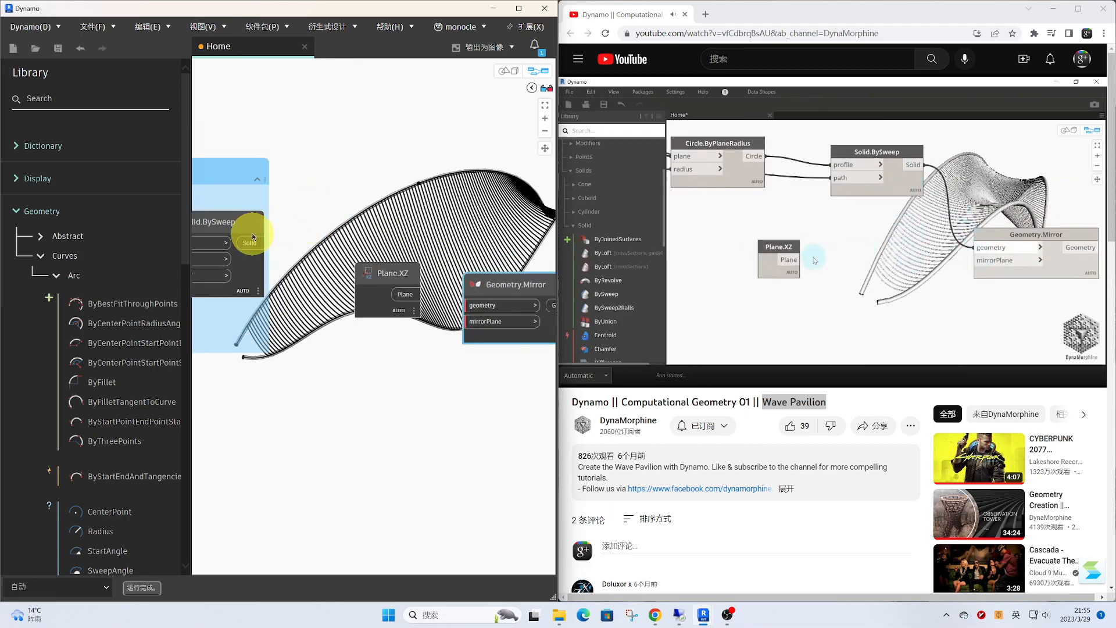
{"action": "left_click_drag", "start_coordinate": [399, 336], "coordinate": [484, 327]}
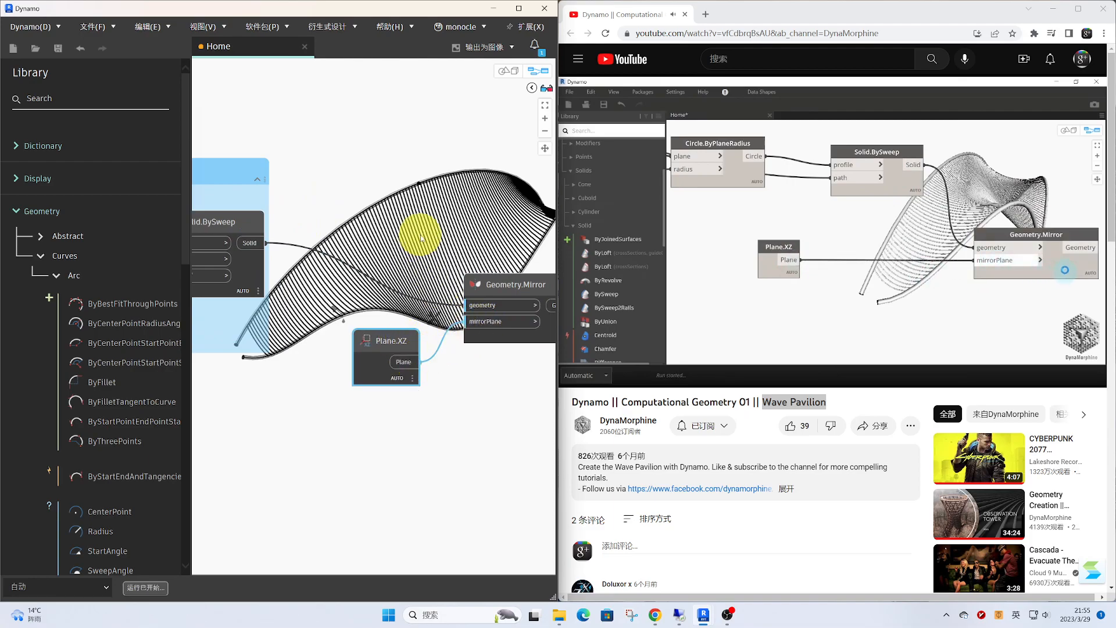
{"action": "middle_click_drag", "start_coordinate": [460, 254], "coordinate": [397, 256]}
{"action": "left_click_drag", "start_coordinate": [436, 283], "coordinate": [422, 271]}
Group the Plane.XZ and Geometry.Mirror nodes and title the group "solid 4"
{"action": "left_click_drag", "start_coordinate": [428, 399], "coordinate": [282, 245]}
{"action": "key", "text": "ctrl+g"}
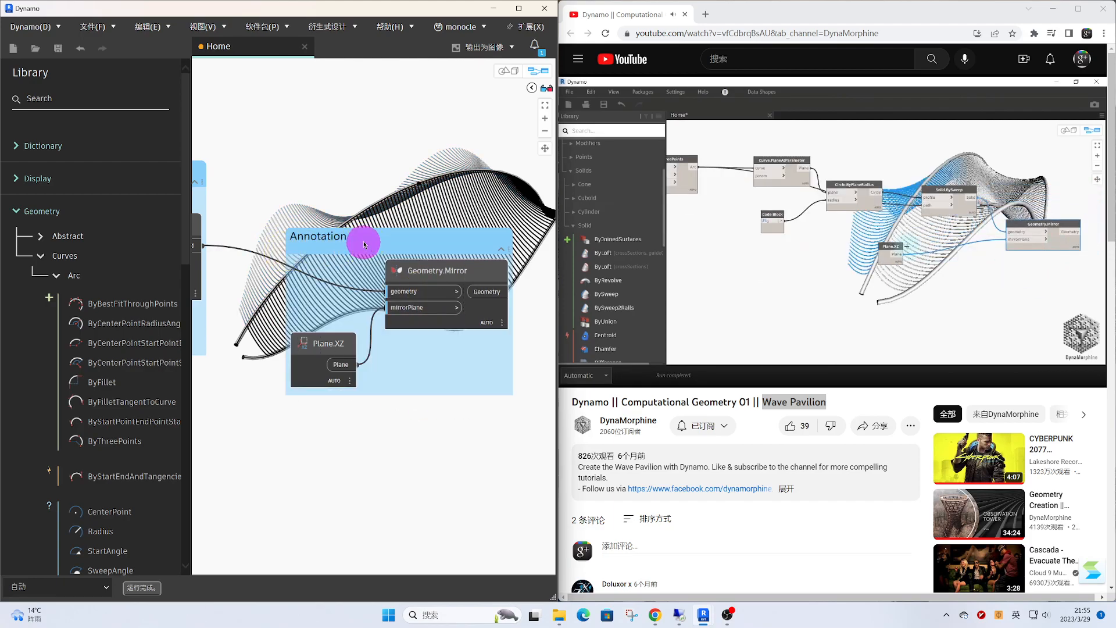
{"action": "double_click", "coordinate": [350, 231]}
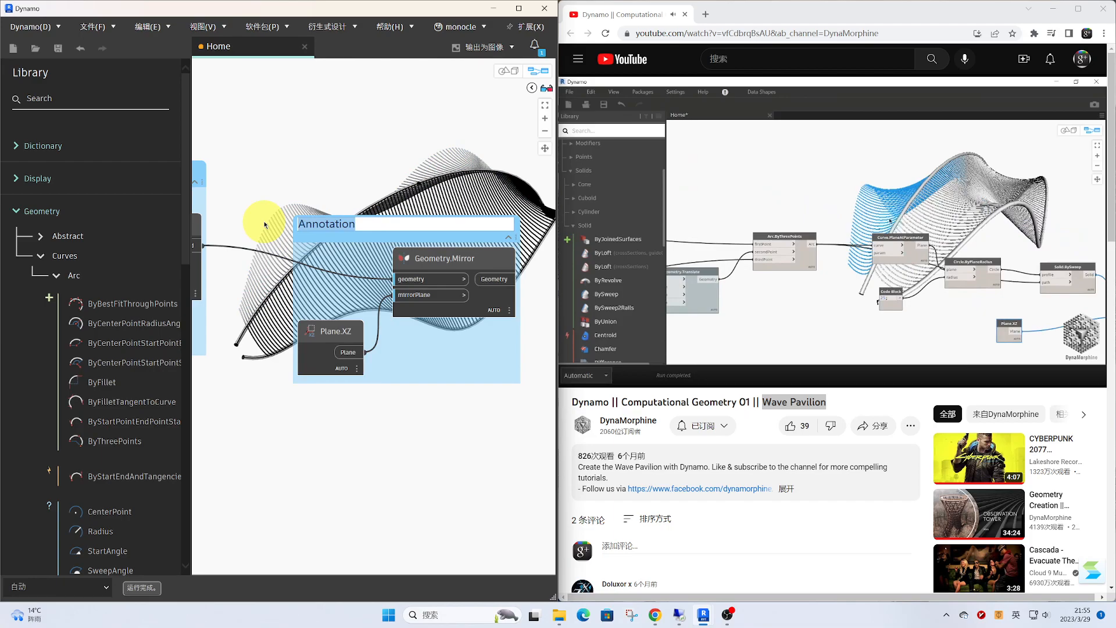
{"action": "type", "text": "SOlid"}
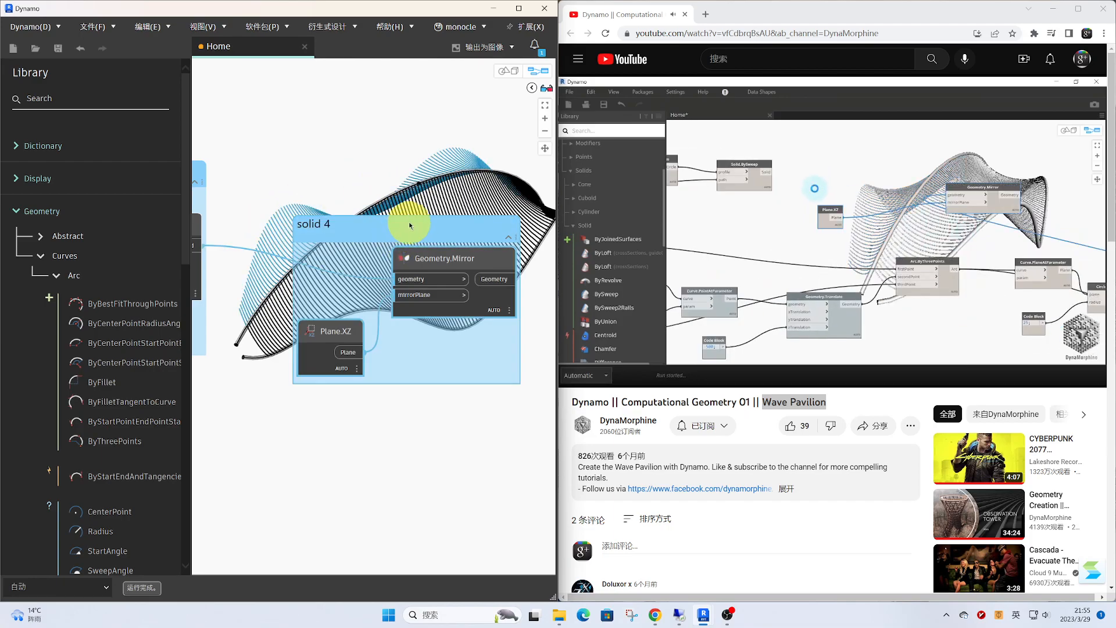
Try a copy of the "solid 4" mirror group beside "solid 2", with its Geometry.Mirror fed by that group's Solid.BySweep
{"action": "scroll", "coordinate": [398, 232], "scroll_direction": "down", "scroll_amount": 5}
{"action": "scroll", "coordinate": [420, 274], "scroll_direction": "up", "scroll_amount": 3}
{"action": "middle_click_drag", "start_coordinate": [315, 283], "coordinate": [376, 281]}
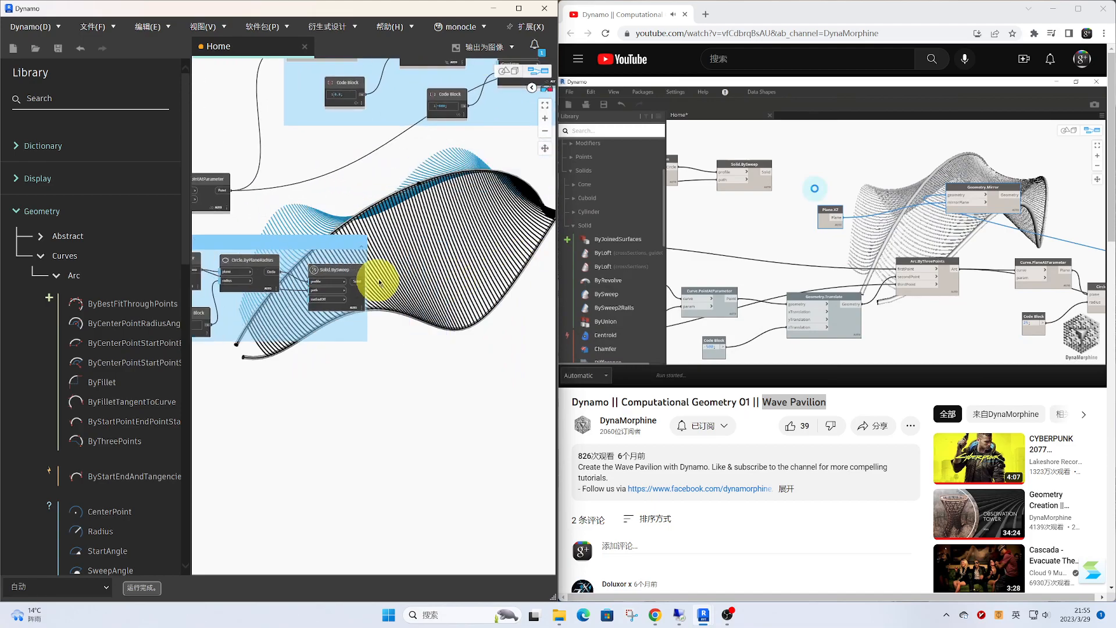
{"action": "key", "text": "ctrl+v"}
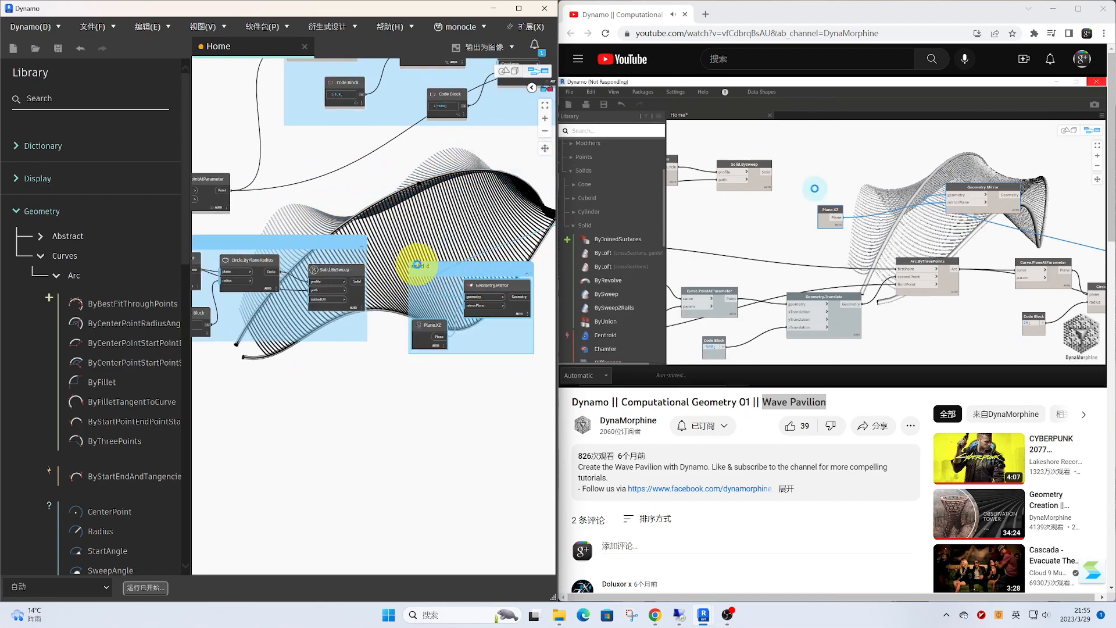
{"action": "scroll", "coordinate": [424, 254], "scroll_direction": "up", "scroll_amount": 2}
{"action": "scroll", "coordinate": [407, 251], "scroll_direction": "up", "scroll_amount": 3}
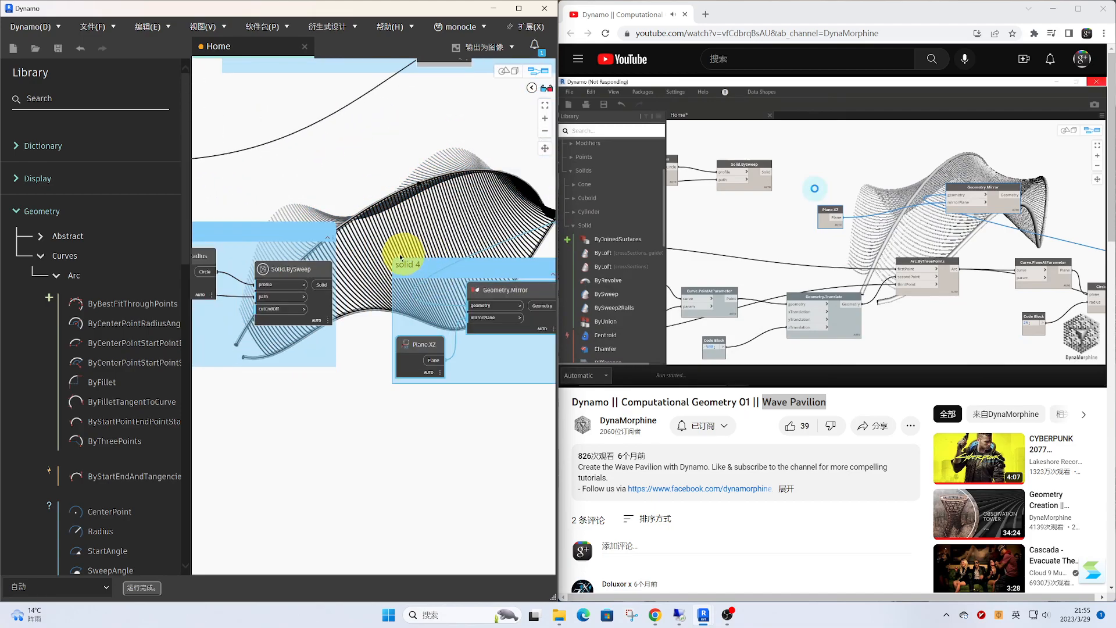
{"action": "left_click", "coordinate": [318, 290]}
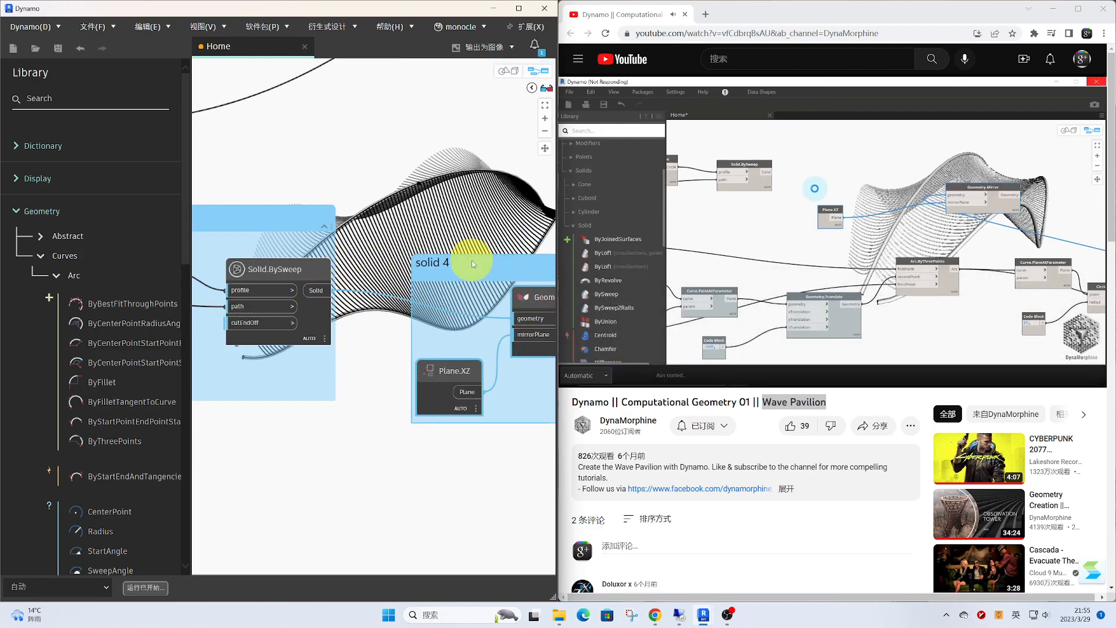
{"action": "middle_click_drag", "start_coordinate": [456, 246], "coordinate": [435, 254]}
Delete the copied mirror group beside the "solid 2" group
{"action": "scroll", "coordinate": [382, 241], "scroll_direction": "down", "scroll_amount": 3}
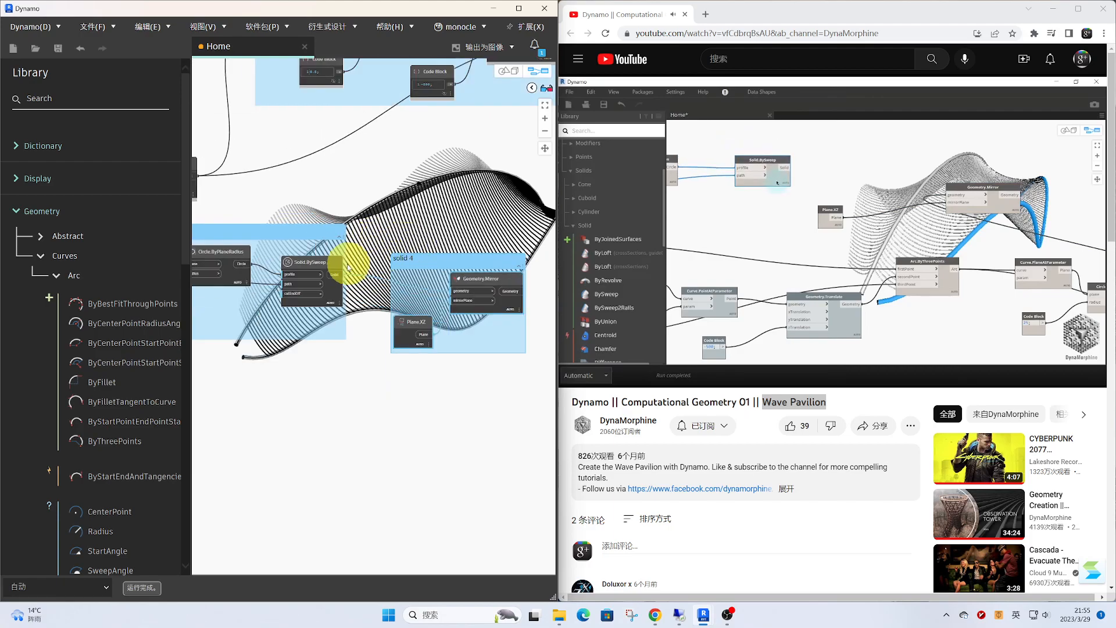
{"action": "scroll", "coordinate": [450, 250], "scroll_direction": "down", "scroll_amount": 3}
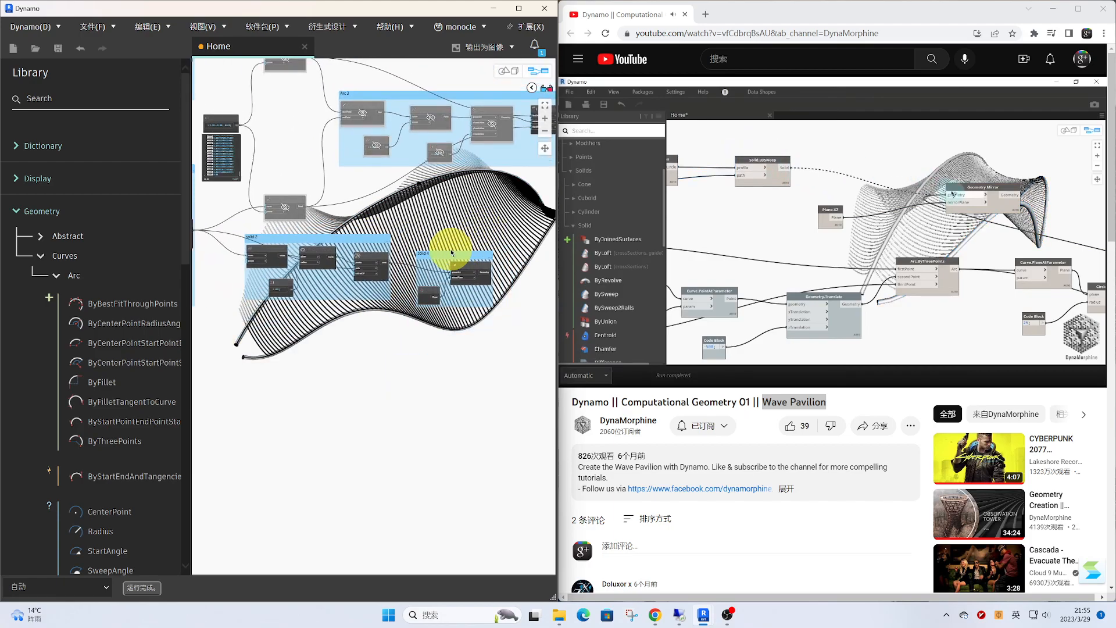
{"action": "middle_click_drag", "start_coordinate": [447, 256], "coordinate": [381, 305]}
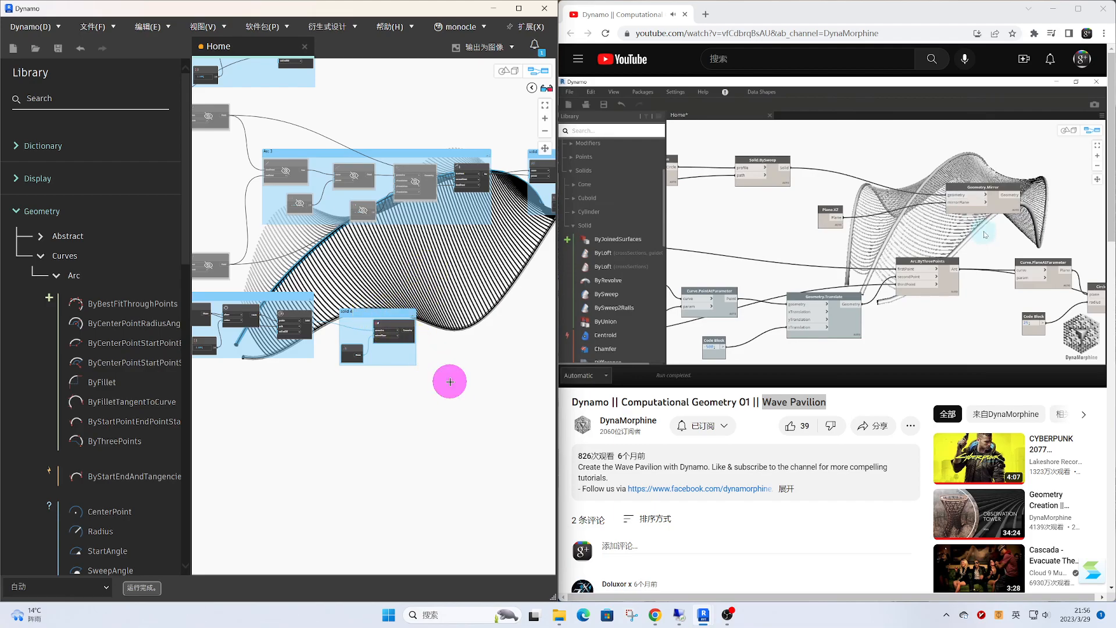
{"action": "left_click_drag", "start_coordinate": [349, 304], "coordinate": [340, 296]}
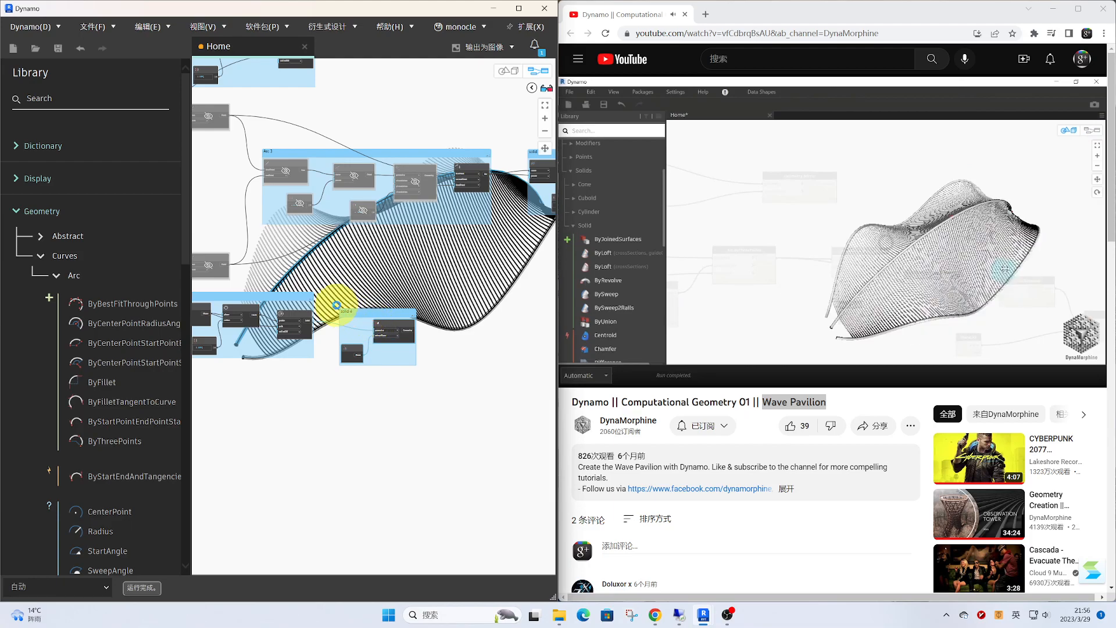
{"action": "key", "text": "Delete"}
Place a copy of the "solid 4" mirror group beside "solid 1" and connect that group's Solid.BySweep output to Geometry.Mirror's geometry input
{"action": "scroll", "coordinate": [333, 302], "scroll_direction": "up", "scroll_amount": 1}
{"action": "scroll", "coordinate": [384, 282], "scroll_direction": "down", "scroll_amount": 2}
{"action": "middle_click_drag", "start_coordinate": [386, 285], "coordinate": [436, 422]}
{"action": "scroll", "coordinate": [400, 223], "scroll_direction": "up", "scroll_amount": 5}
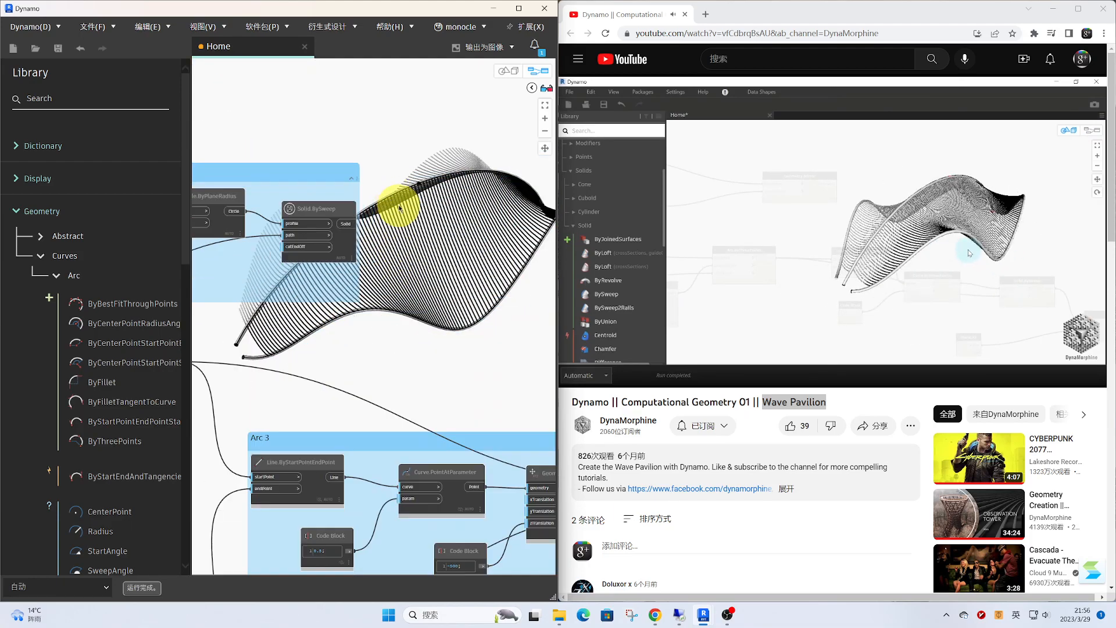
{"action": "scroll", "coordinate": [398, 209], "scroll_direction": "up", "scroll_amount": 2}
{"action": "key", "text": "ctrl+z"}
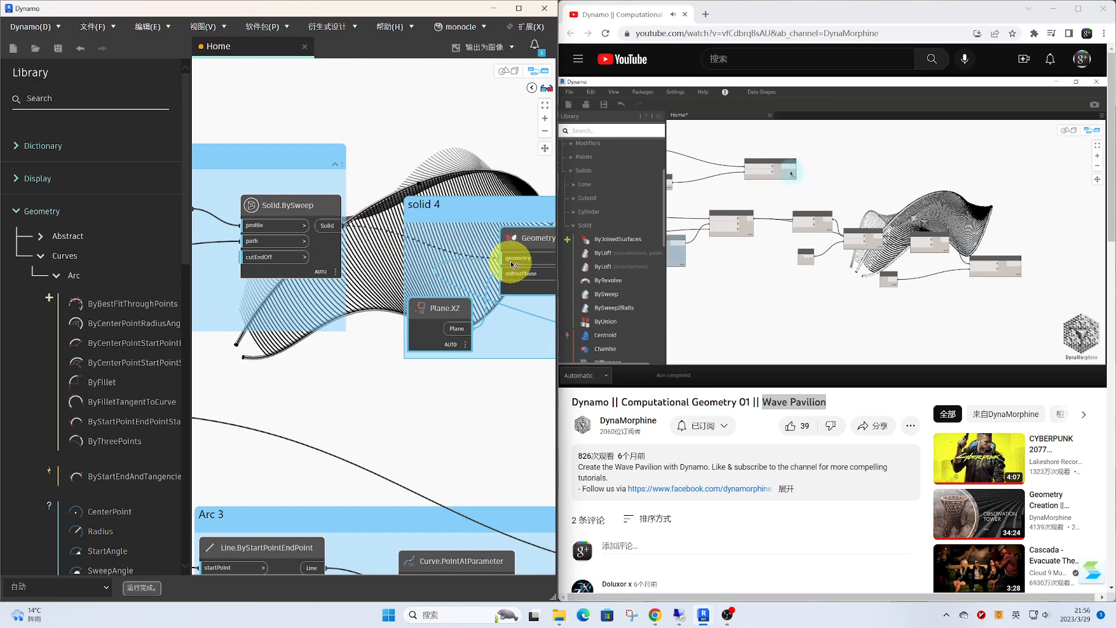
Retitle the copied mirror group as "solid 5", reposition it beside "solid 1", and check the mirrored tube in 3D
{"action": "double_click", "coordinate": [443, 208]}
{"action": "left_click", "coordinate": [456, 161]}
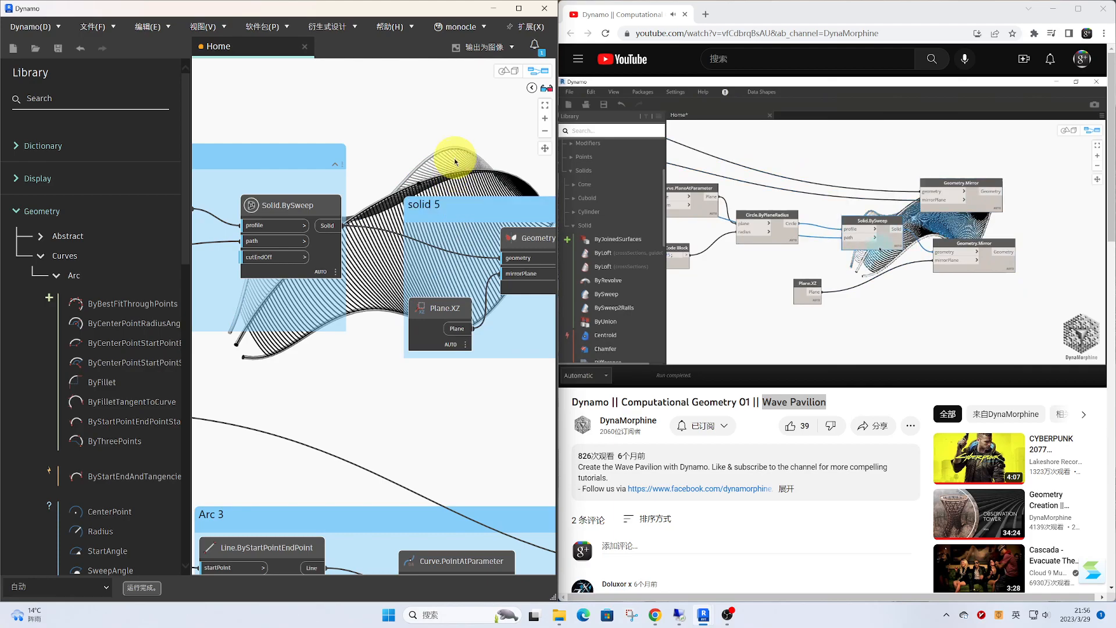
{"action": "middle_click_drag", "start_coordinate": [455, 161], "coordinate": [352, 165]}
{"action": "left_click_drag", "start_coordinate": [372, 211], "coordinate": [397, 199]}
{"action": "scroll", "coordinate": [398, 199], "scroll_direction": "down", "scroll_amount": 8}
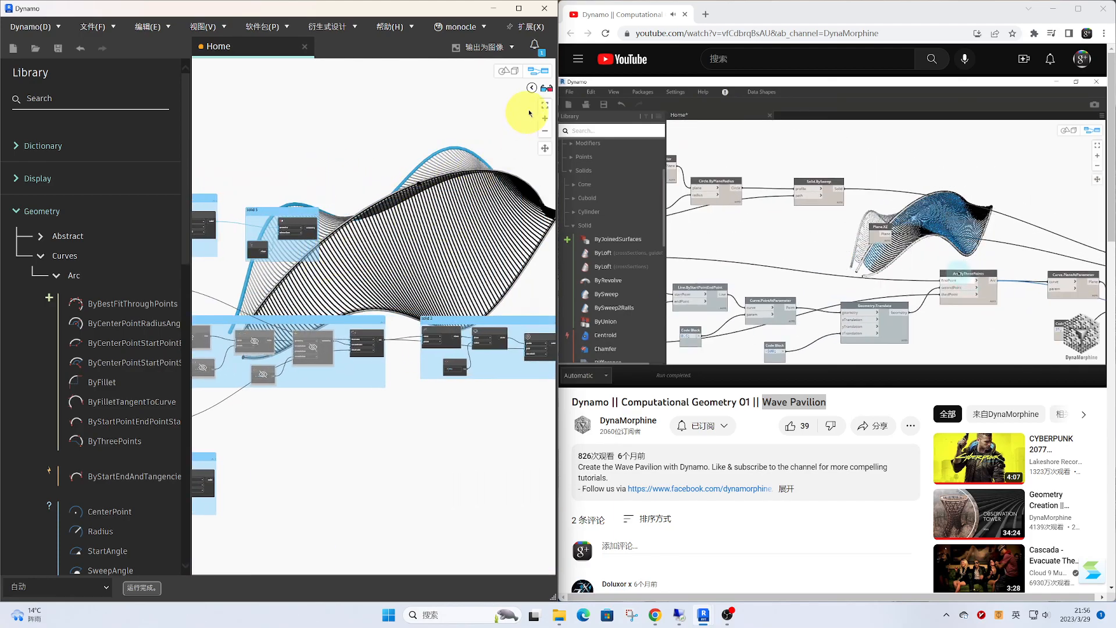
{"action": "left_click", "coordinate": [507, 70]}
{"action": "mouse_move", "coordinate": [385, 211]}
{"action": "left_mouse_down"}
{"action": "mouse_move", "coordinate": [442, 194]}
{"action": "mouse_move", "coordinate": [399, 156]}
{"action": "mouse_move", "coordinate": [358, 157]}
{"action": "mouse_move", "coordinate": [361, 199]}
{"action": "mouse_move", "coordinate": [386, 219]}
{"action": "mouse_move", "coordinate": [374, 212]}
{"action": "left_mouse_up"}
{"action": "left_click", "coordinate": [533, 69]}
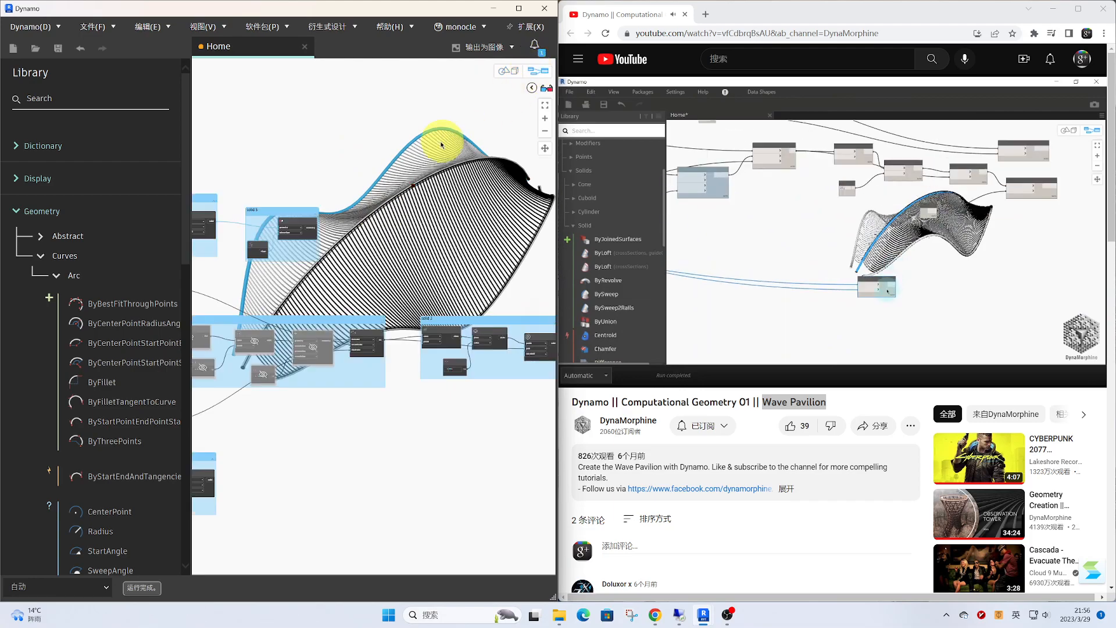
{"action": "middle_click_drag", "start_coordinate": [421, 236], "coordinate": [388, 252]}
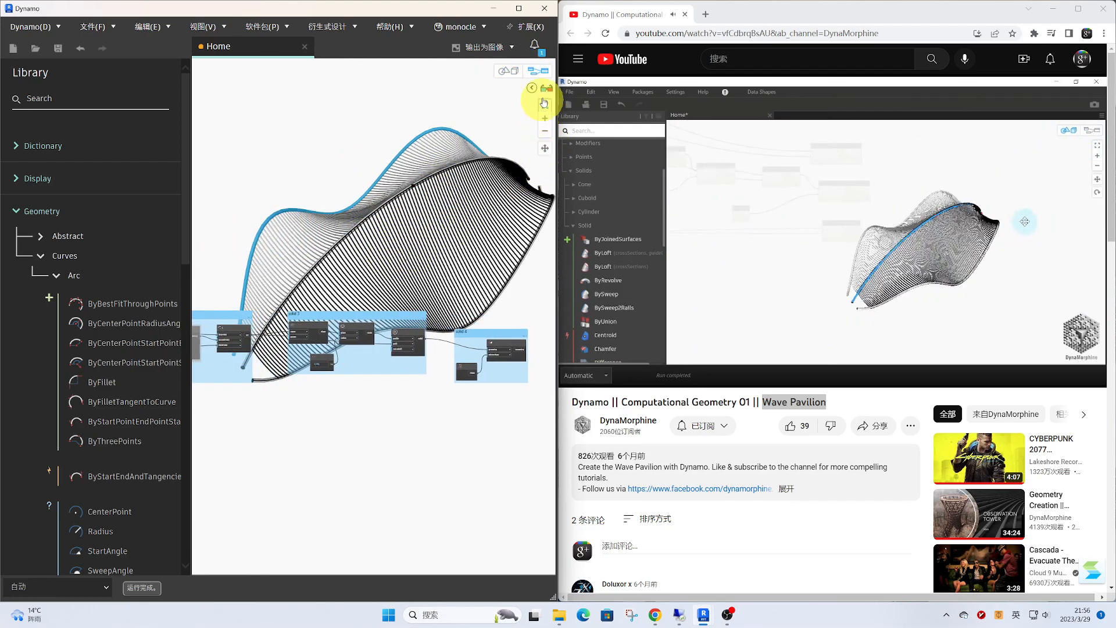
Place a List.Join node beside the "solid 5" group and set the graph's run mode to Manual
{"action": "left_click", "coordinate": [540, 76]}
{"action": "right_click_drag", "start_coordinate": [399, 224], "coordinate": [411, 199]}
{"action": "left_click", "coordinate": [538, 70]}
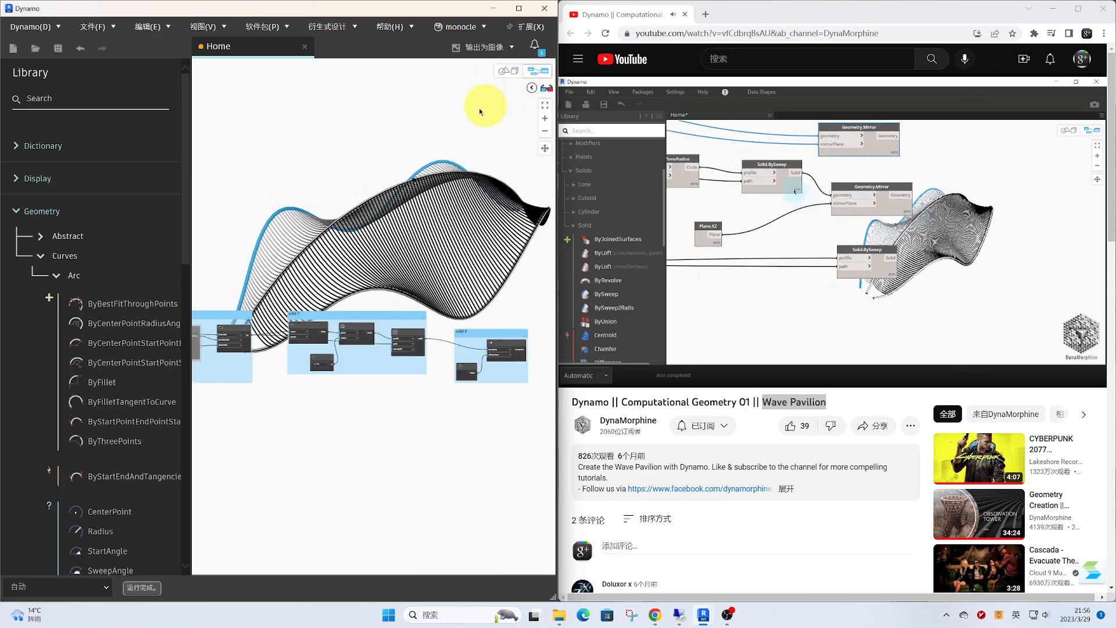
{"action": "middle_click_drag", "start_coordinate": [490, 309], "coordinate": [393, 287]}
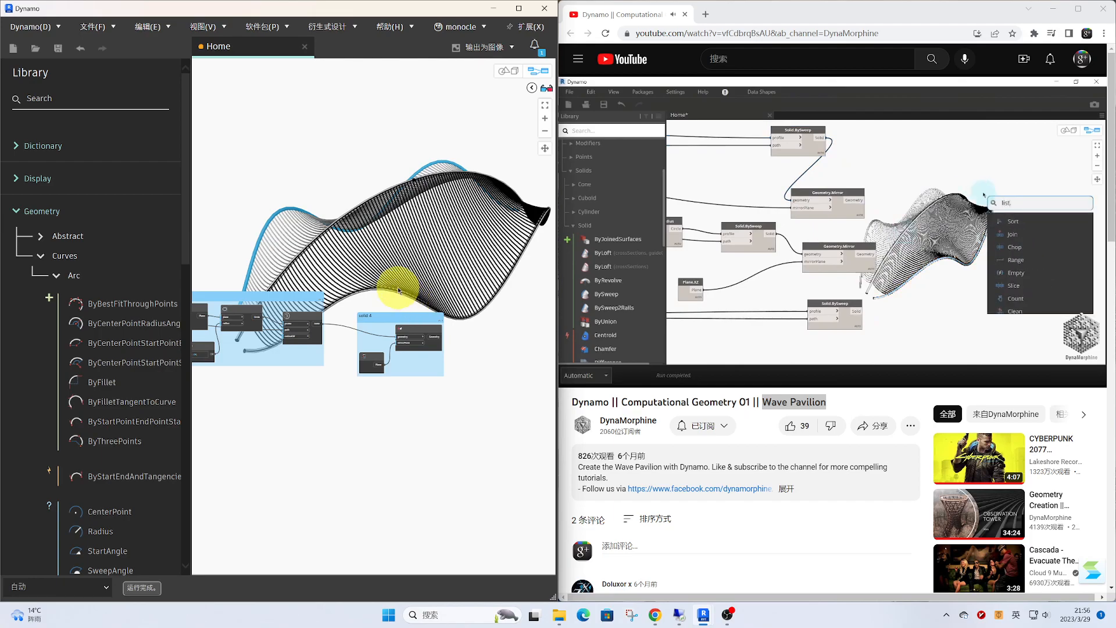
{"action": "scroll", "coordinate": [349, 275], "scroll_direction": "up", "scroll_amount": 5}
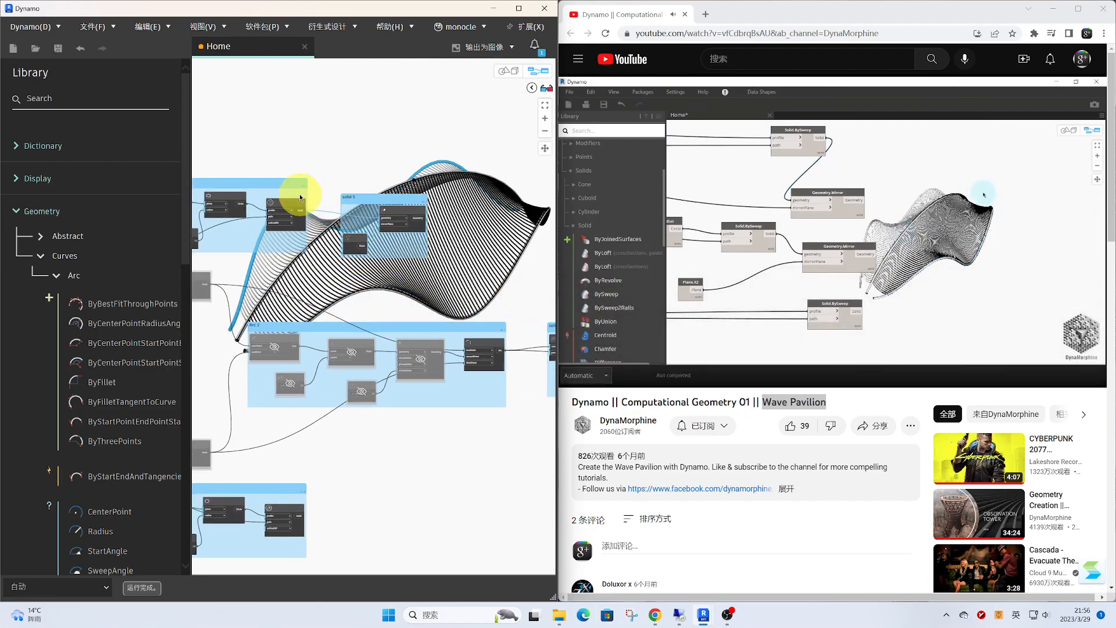
{"action": "middle_click_drag", "start_coordinate": [512, 209], "coordinate": [324, 203]}
{"action": "scroll", "coordinate": [426, 199], "scroll_direction": "up", "scroll_amount": 1}
{"action": "right_click", "coordinate": [425, 199]}
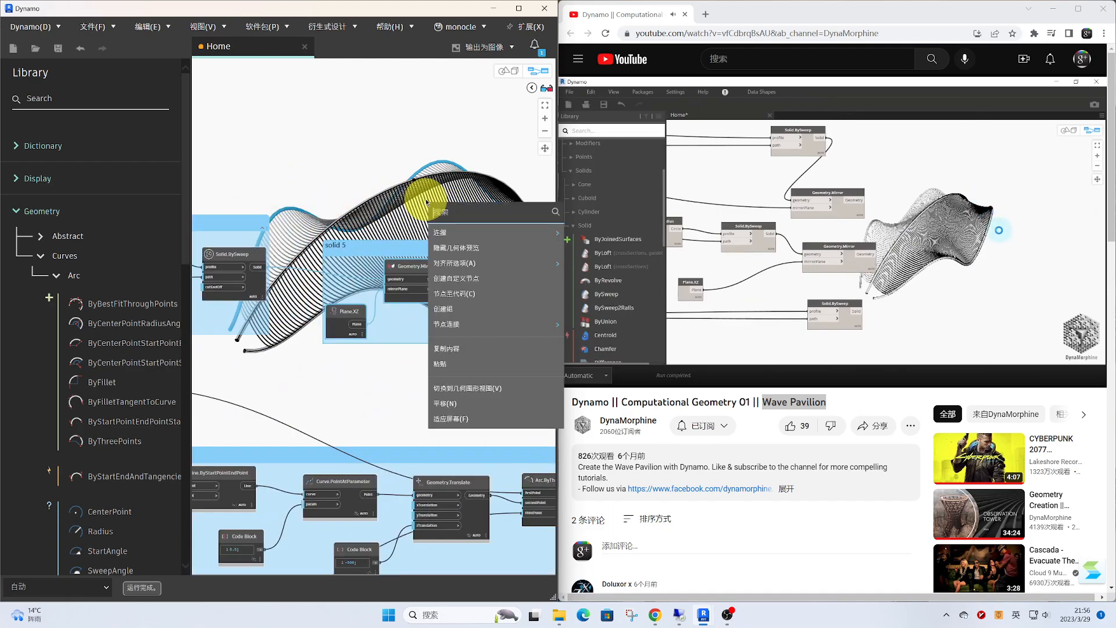
{"action": "type", "text": "list.joi"}
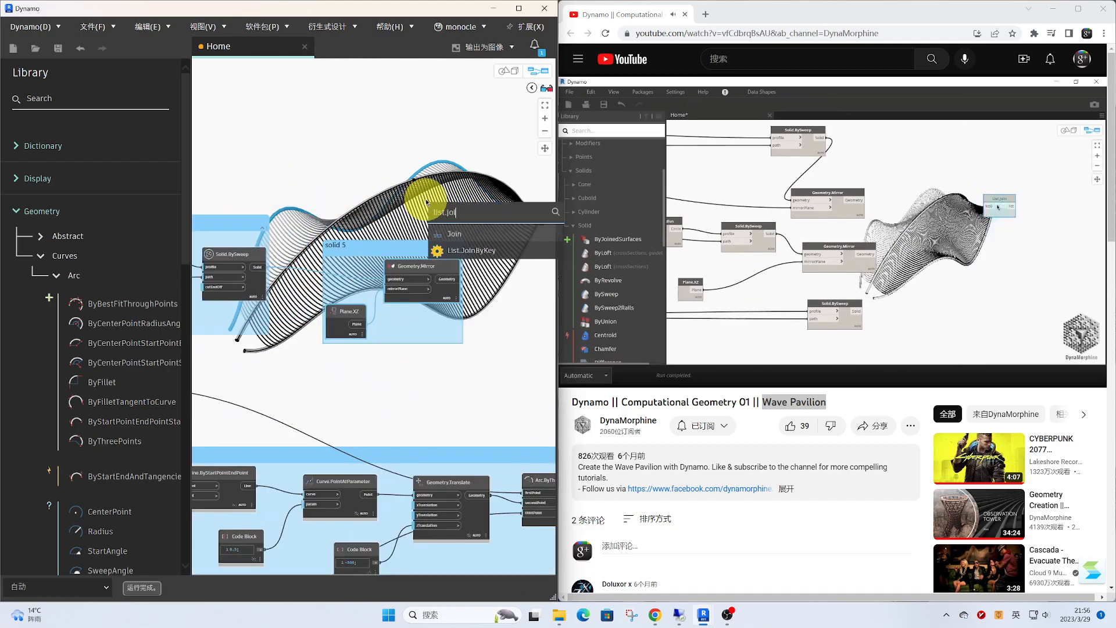
{"action": "left_click", "coordinate": [464, 235]}
{"action": "left_click_drag", "start_coordinate": [484, 243], "coordinate": [496, 221]}
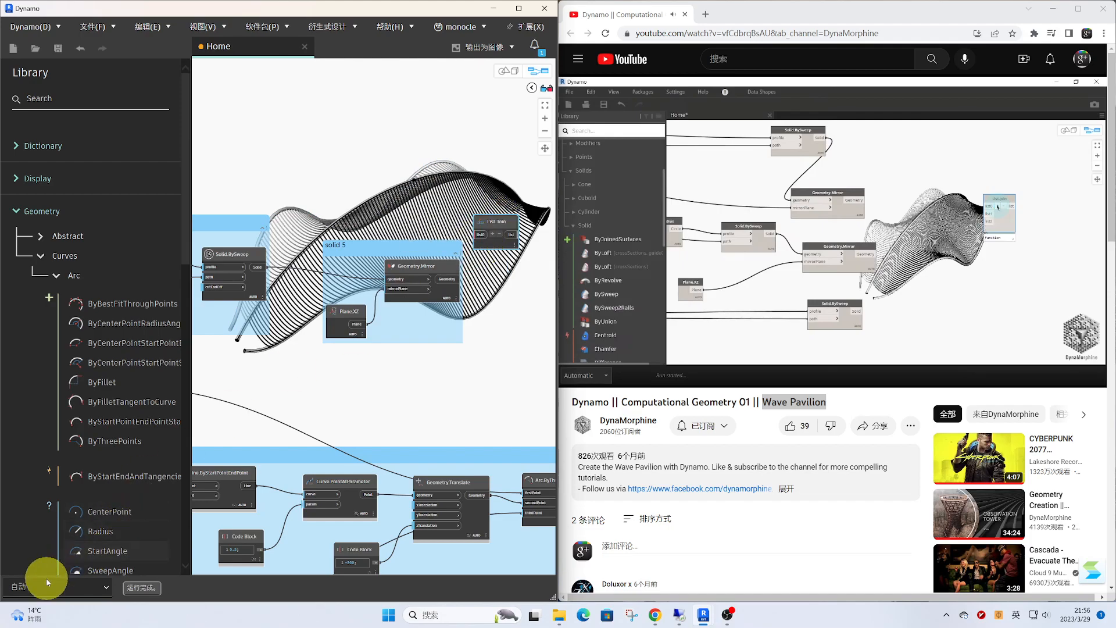
{"action": "left_click", "coordinate": [28, 535]}
Extend List.Join to four inputs and connect the "solid 1" group's Solid.BySweep output to list0
{"action": "scroll", "coordinate": [483, 225], "scroll_direction": "up", "scroll_amount": 2}
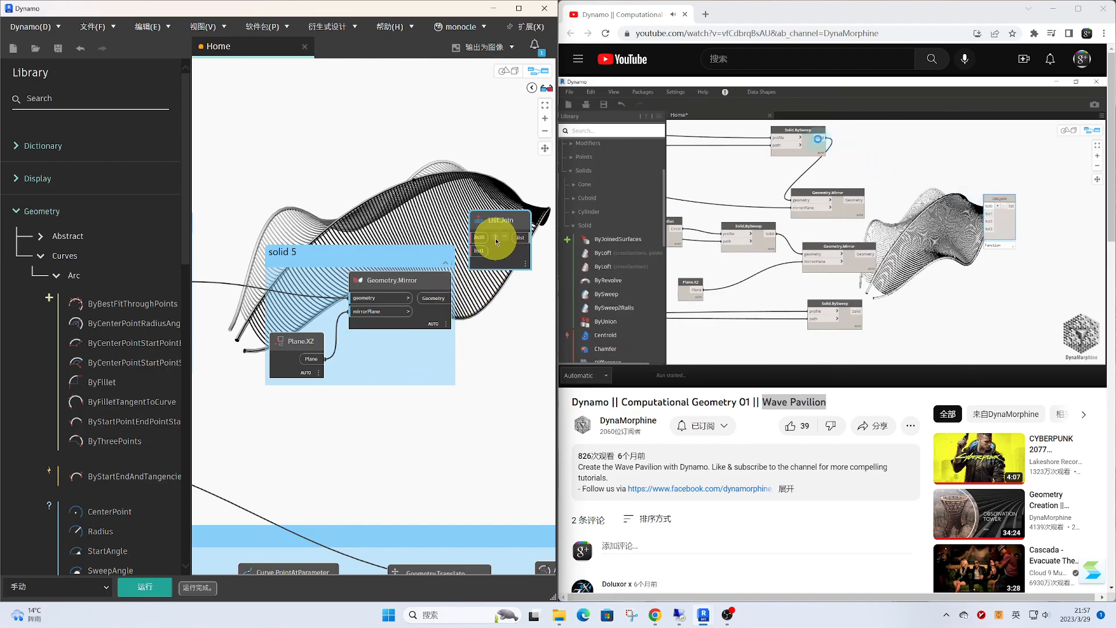
{"action": "middle_click_drag", "start_coordinate": [330, 206], "coordinate": [493, 222]}
{"action": "scroll", "coordinate": [410, 247], "scroll_direction": "down", "scroll_amount": 2}
{"action": "middle_click_drag", "start_coordinate": [393, 250], "coordinate": [243, 241]}
{"action": "left_click", "coordinate": [338, 273]}
{"action": "scroll", "coordinate": [456, 224], "scroll_direction": "up", "scroll_amount": 2}
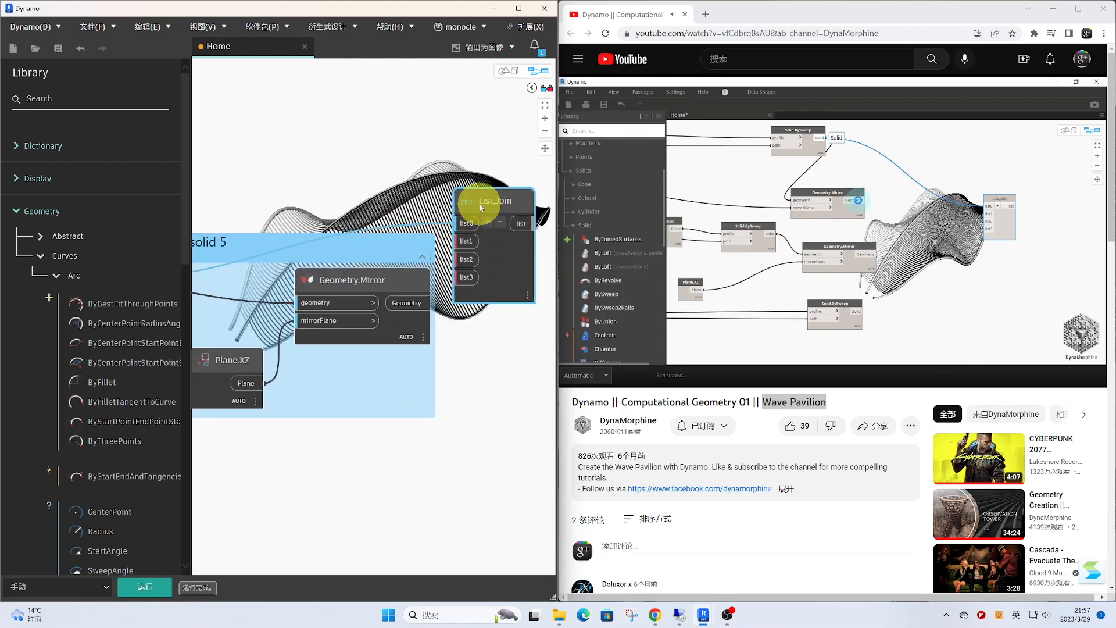
Move List.Join beside the lowest sweep group and connect that group's Solid.BySweep output to list1
{"action": "scroll", "coordinate": [479, 204], "scroll_direction": "down", "scroll_amount": 2}
{"action": "middle_click_drag", "start_coordinate": [479, 205], "coordinate": [429, 129]}
{"action": "scroll", "coordinate": [390, 126], "scroll_direction": "down", "scroll_amount": 3}
{"action": "left_click_drag", "start_coordinate": [390, 127], "coordinate": [427, 422]}
{"action": "left_click_drag", "start_coordinate": [344, 474], "coordinate": [342, 476]}
{"action": "middle_click_drag", "start_coordinate": [230, 439], "coordinate": [409, 329]}
{"action": "scroll", "coordinate": [324, 382], "scroll_direction": "up", "scroll_amount": 2}
{"action": "middle_click_drag", "start_coordinate": [491, 411], "coordinate": [372, 399]}
{"action": "scroll", "coordinate": [406, 381], "scroll_direction": "up", "scroll_amount": 3}
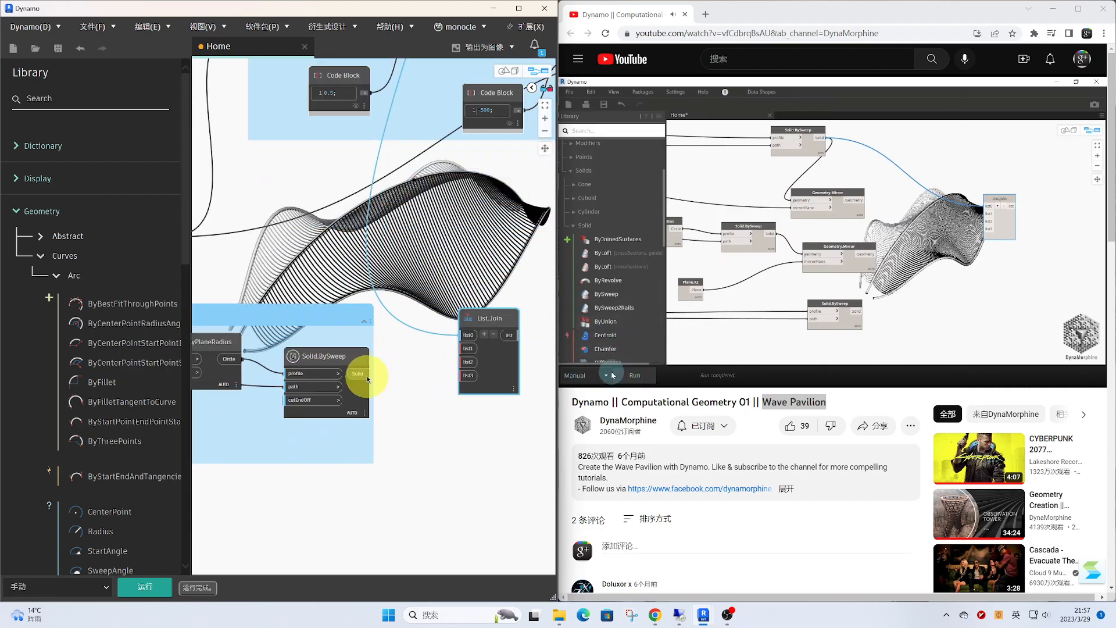
{"action": "scroll", "coordinate": [465, 352], "scroll_direction": "down", "scroll_amount": 2}
{"action": "middle_click_drag", "start_coordinate": [465, 353], "coordinate": [197, 379]}
Move List.Join near the sweep group preceding "solid 4" and connect that group's Solid.BySweep output to list2
{"action": "left_click_drag", "start_coordinate": [227, 352], "coordinate": [498, 244]}
{"action": "middle_click_drag", "start_coordinate": [363, 286], "coordinate": [321, 341]}
{"action": "left_click_drag", "start_coordinate": [282, 337], "coordinate": [498, 324]}
{"action": "middle_click_drag", "start_coordinate": [403, 323], "coordinate": [263, 330]}
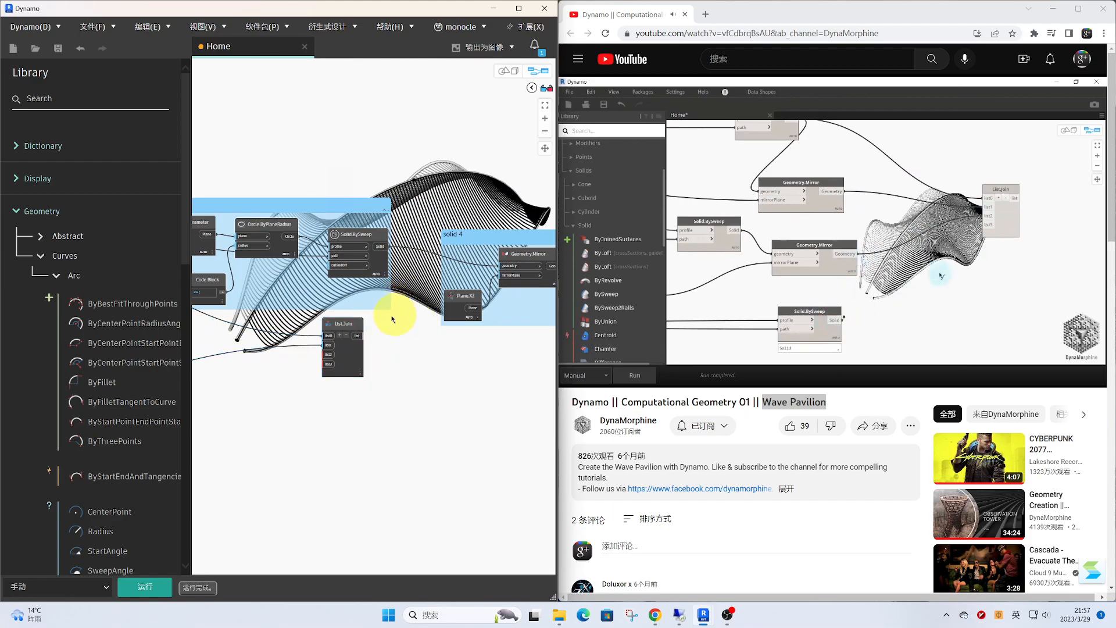
{"action": "left_click", "coordinate": [384, 250]}
{"action": "scroll", "coordinate": [339, 341], "scroll_direction": "up", "scroll_amount": 3}
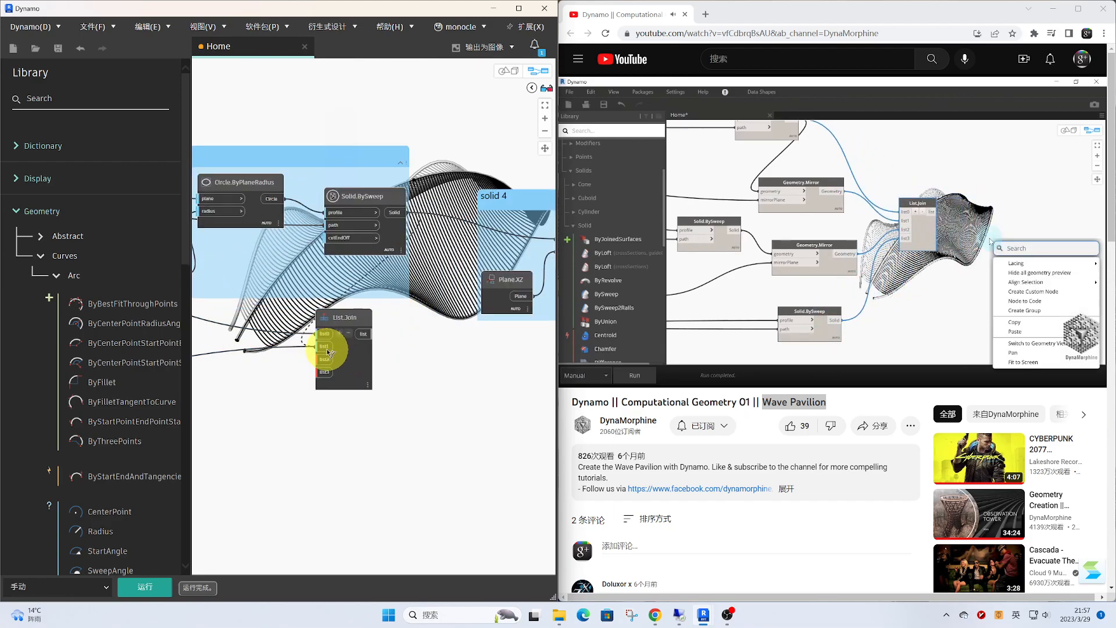
{"action": "left_click", "coordinate": [318, 363]}
{"action": "scroll", "coordinate": [337, 358], "scroll_direction": "down", "scroll_amount": 3}
{"action": "scroll", "coordinate": [497, 306], "scroll_direction": "up", "scroll_amount": 2}
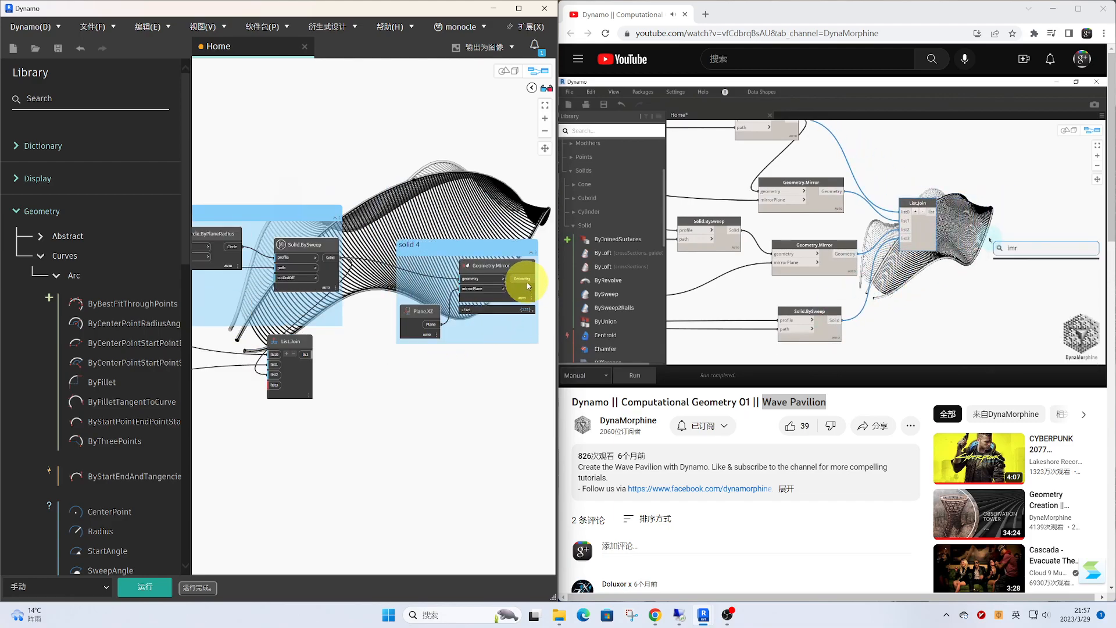
Connect the "solid 4" Geometry.Mirror output to list3 and the "solid 5" Geometry.Mirror output to an added list4 input on List.Join
{"action": "left_click", "coordinate": [527, 283]}
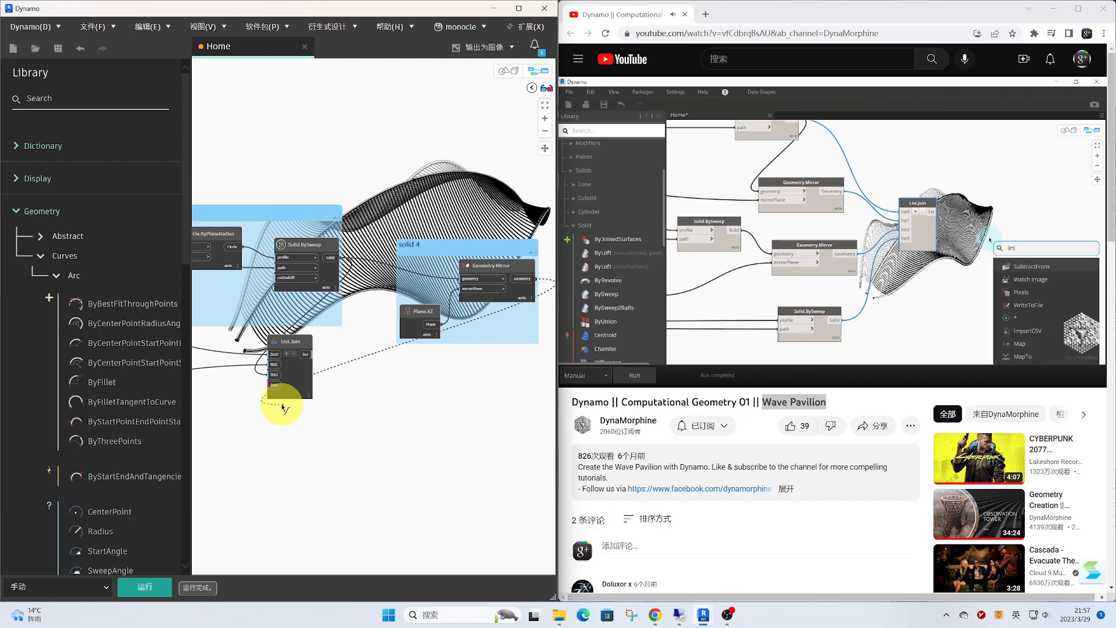
{"action": "left_click", "coordinate": [286, 354]}
{"action": "middle_click_drag", "start_coordinate": [291, 369], "coordinate": [513, 429]}
{"action": "scroll", "coordinate": [399, 341], "scroll_direction": "down", "scroll_amount": 2}
{"action": "middle_click_drag", "start_coordinate": [354, 306], "coordinate": [610, 373]}
{"action": "scroll", "coordinate": [461, 249], "scroll_direction": "up", "scroll_amount": 1}
{"action": "scroll", "coordinate": [462, 248], "scroll_direction": "up", "scroll_amount": 1}
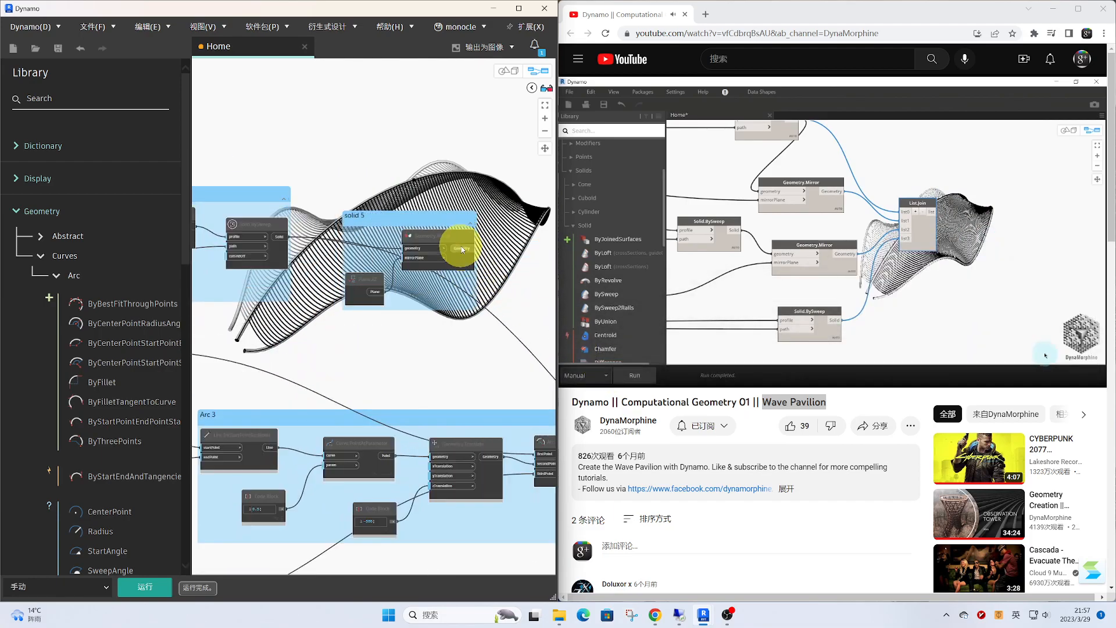
{"action": "left_click", "coordinate": [464, 252]}
{"action": "middle_click_drag", "start_coordinate": [529, 357], "coordinate": [219, 220]}
{"action": "middle_click_drag", "start_coordinate": [496, 433], "coordinate": [234, 323]}
{"action": "left_click", "coordinate": [281, 344]}
Reposition the List.Join node past the "solid 4" group at the end of the graph
{"action": "scroll", "coordinate": [353, 363], "scroll_direction": "down", "scroll_amount": 3}
{"action": "middle_click_drag", "start_coordinate": [354, 364], "coordinate": [282, 360]}
{"action": "left_click_drag", "start_coordinate": [253, 322], "coordinate": [444, 251]}
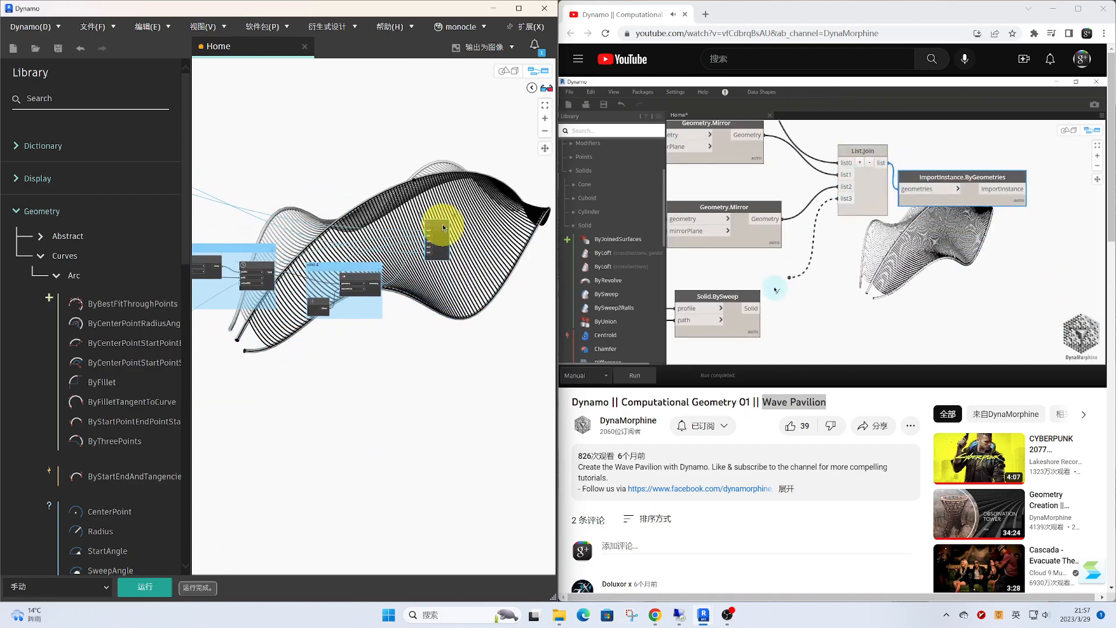
{"action": "scroll", "coordinate": [491, 236], "scroll_direction": "up", "scroll_amount": 5}
{"action": "left_click", "coordinate": [430, 248]}
{"action": "middle_click_drag", "start_coordinate": [429, 244], "coordinate": [379, 264]}
{"action": "scroll", "coordinate": [431, 245], "scroll_direction": "up", "scroll_amount": 2}
{"action": "right_click", "coordinate": [381, 264]}
{"action": "type", "text": "importanc"}
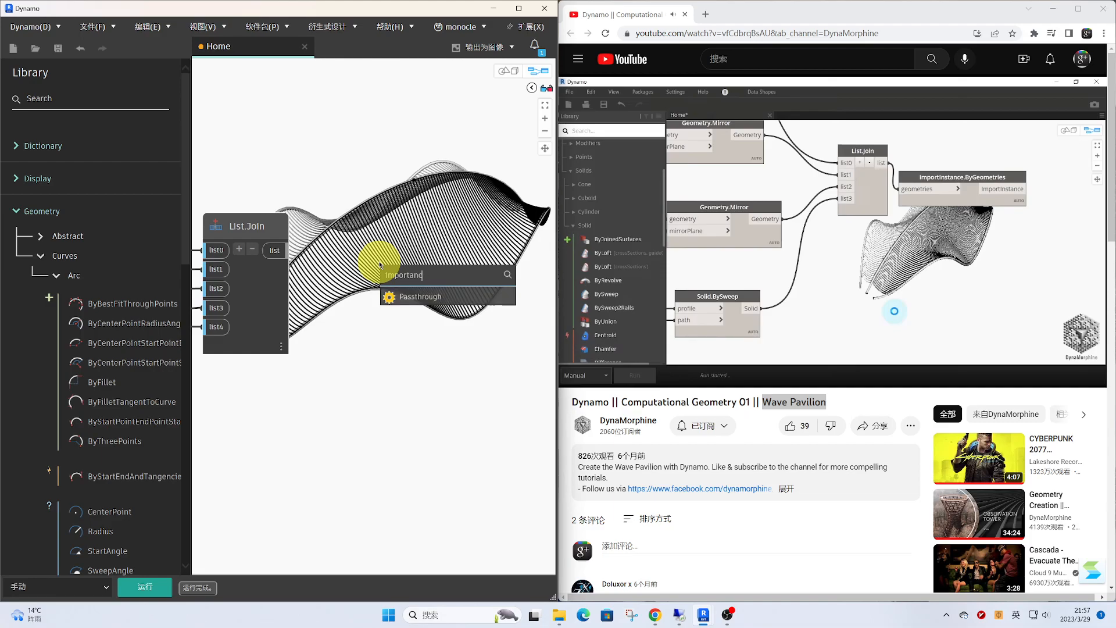
{"action": "left_click", "coordinate": [447, 465]}
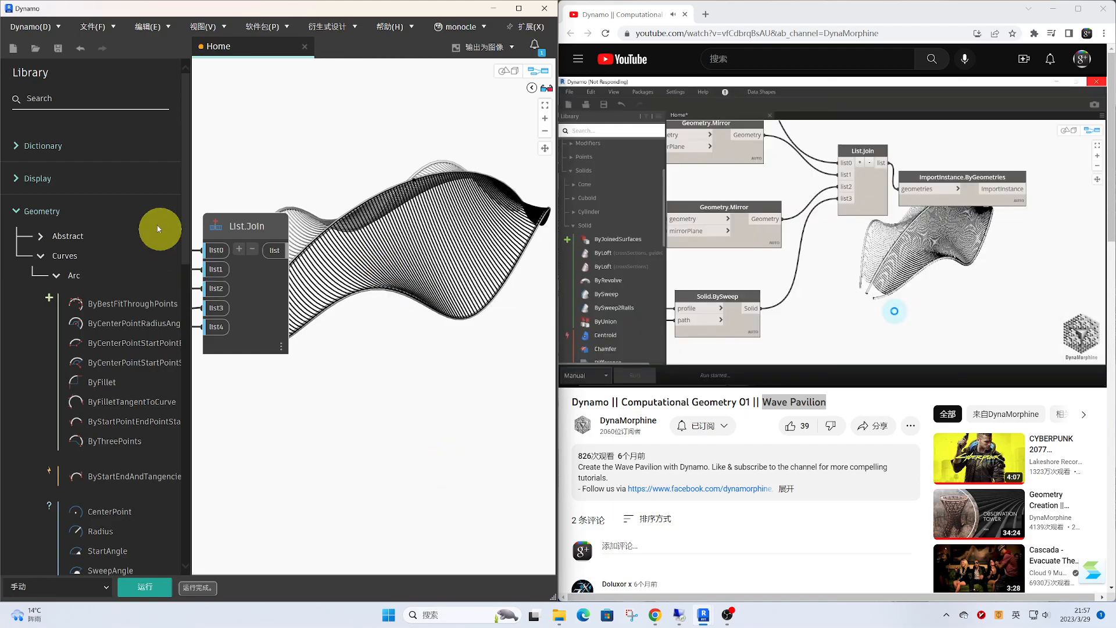
Find the ImportInstance nodes among the library's Revit Elements and place ImportInstance.ByGeometry beside List.Join
{"action": "left_click", "coordinate": [76, 211]}
{"action": "scroll", "coordinate": [94, 252], "scroll_direction": "down", "scroll_amount": 3}
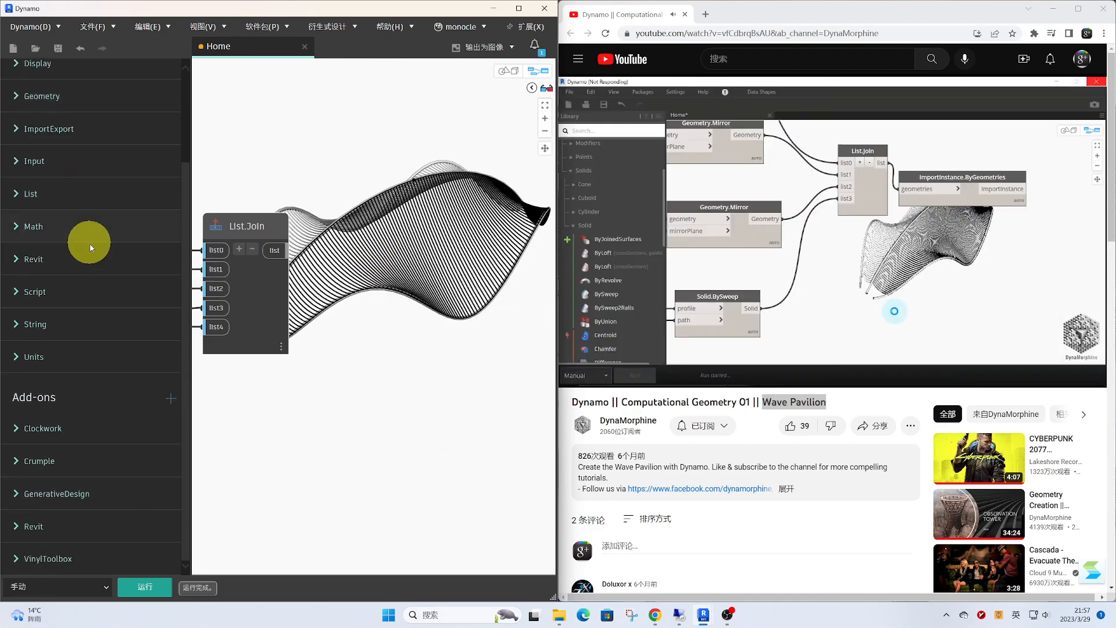
{"action": "left_click", "coordinate": [52, 259]}
{"action": "left_click", "coordinate": [84, 198]}
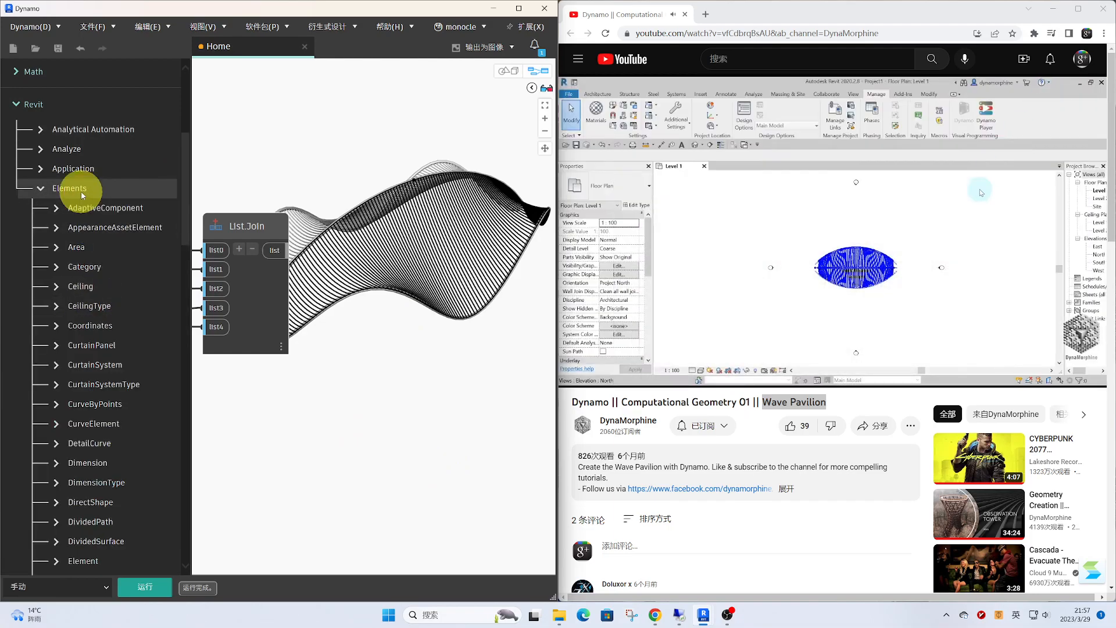
{"action": "scroll", "coordinate": [117, 316], "scroll_direction": "down", "scroll_amount": 10}
{"action": "scroll", "coordinate": [130, 343], "scroll_direction": "down", "scroll_amount": 4}
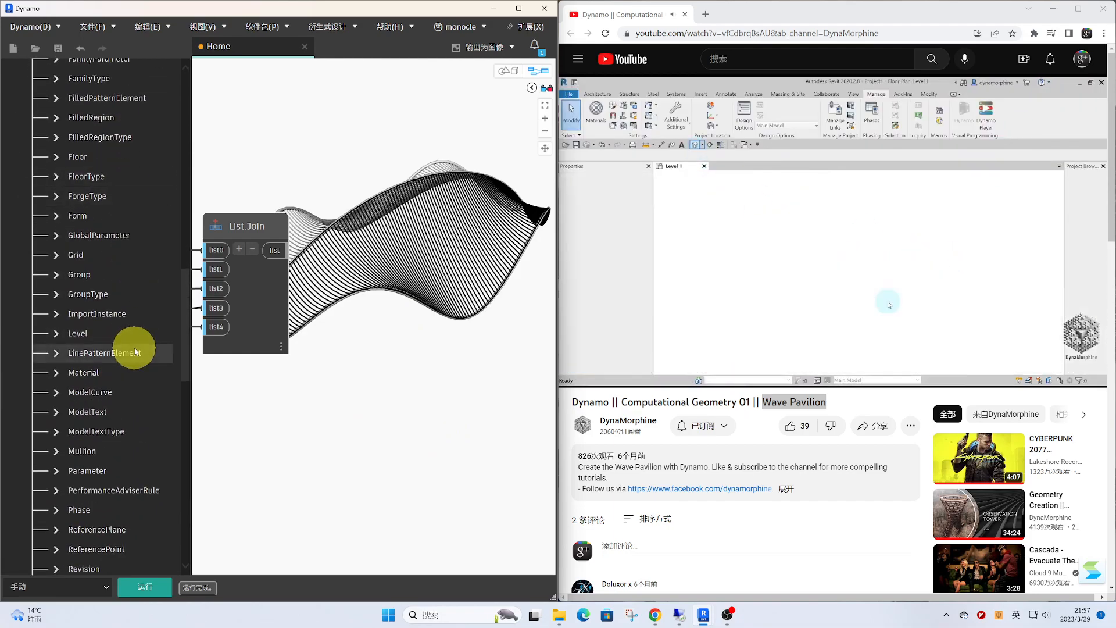
{"action": "left_click", "coordinate": [114, 314]}
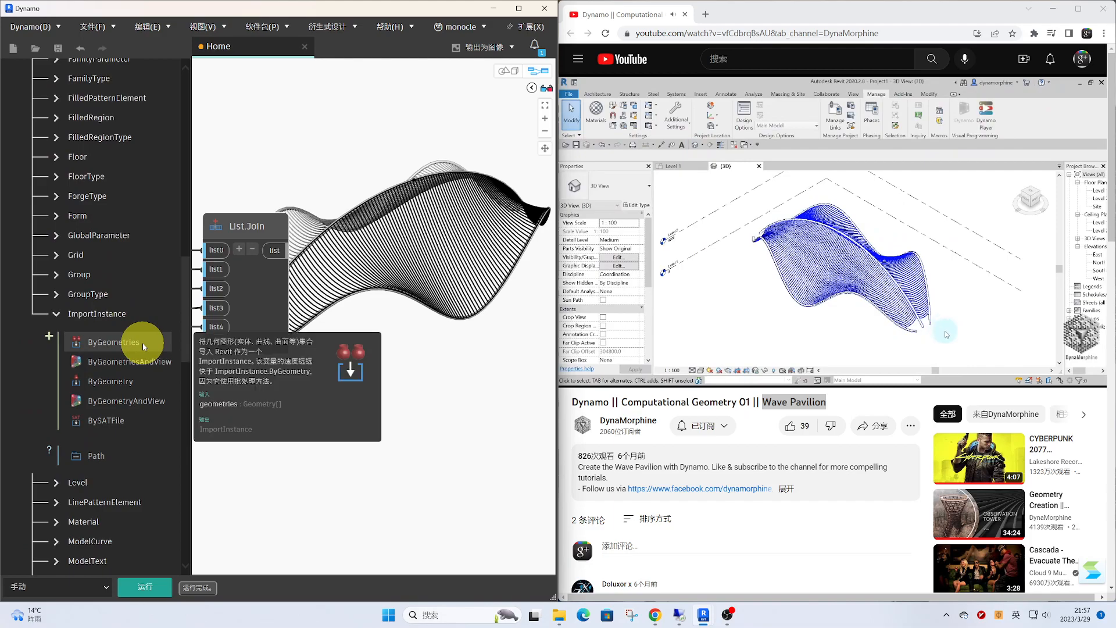
{"action": "left_click_drag", "start_coordinate": [428, 341], "coordinate": [366, 223]}
Connect List.Join's list output to the geometry input of ImportInstance.ByGeometry and run the graph
{"action": "left_click_drag", "start_coordinate": [291, 247], "coordinate": [343, 256]}
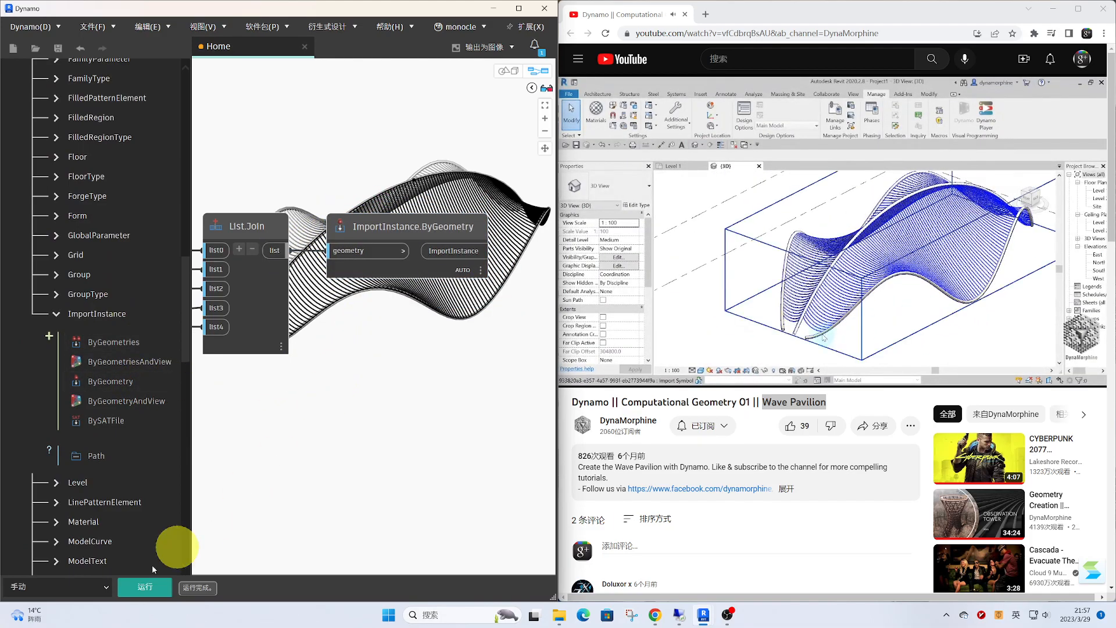
{"action": "left_click", "coordinate": [145, 586]}
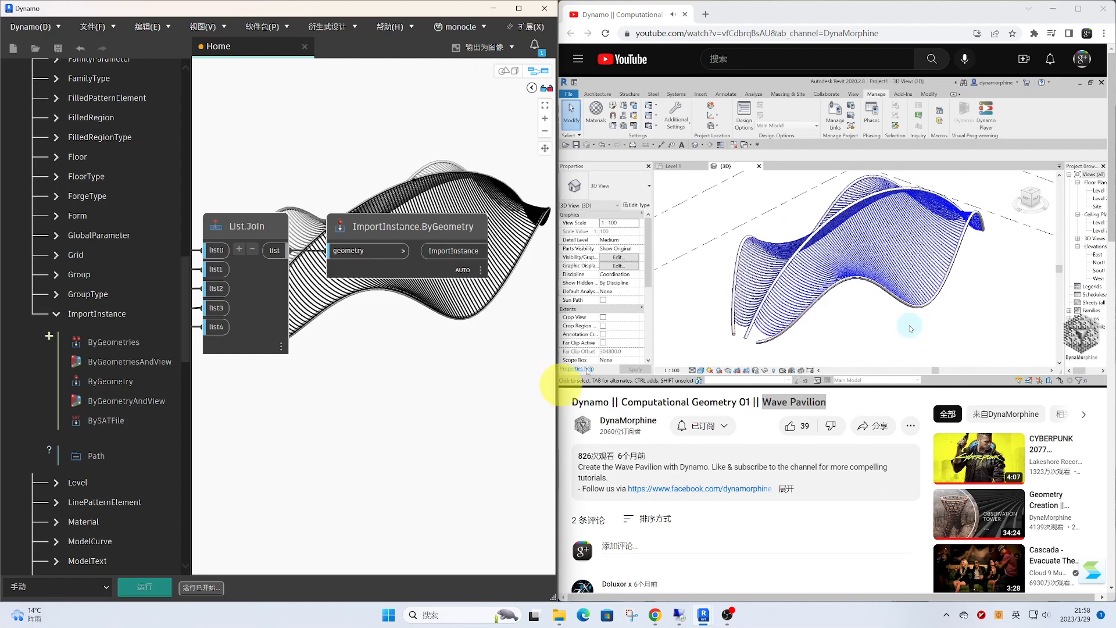
Cancel the next video's autoplay on YouTube and restart the Wave Pavilion tutorial from the beginning
{"action": "left_click", "coordinate": [781, 317]}
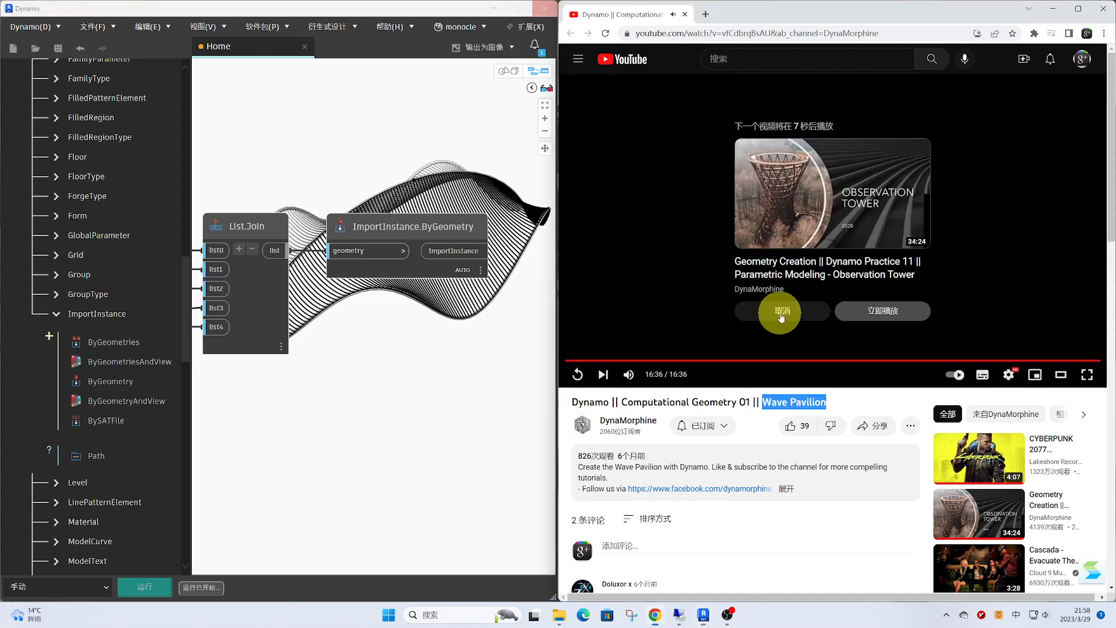
{"action": "left_click", "coordinate": [577, 373]}
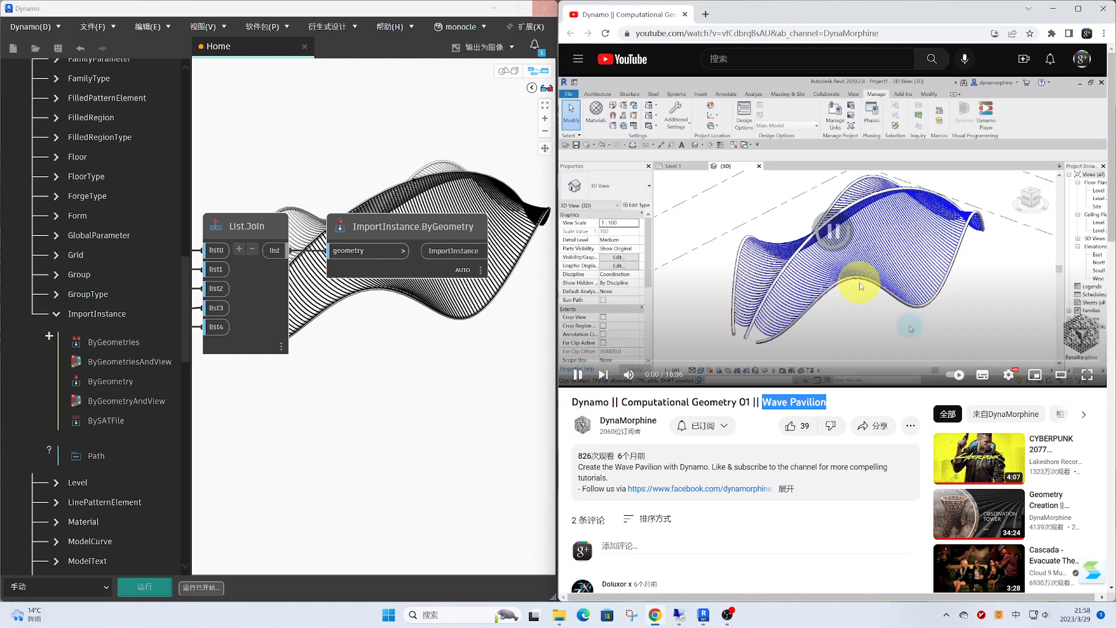
Switch to Revit and show the imported pavilion in the default 3D view
{"action": "left_click", "coordinate": [493, 9]}
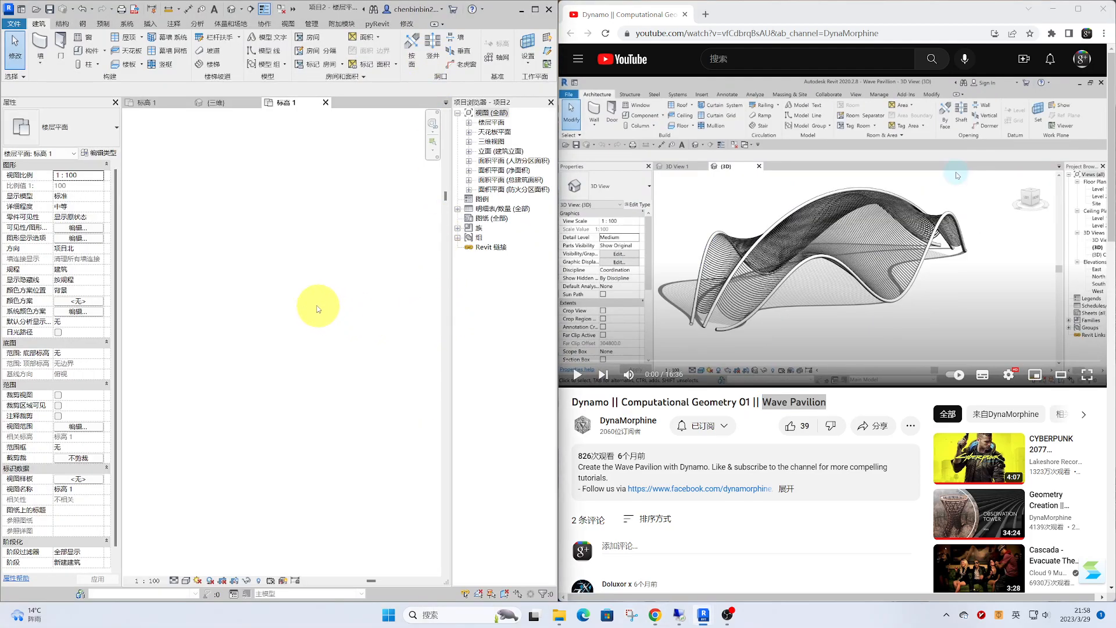
{"action": "scroll", "coordinate": [289, 287], "scroll_direction": "down", "scroll_amount": 4}
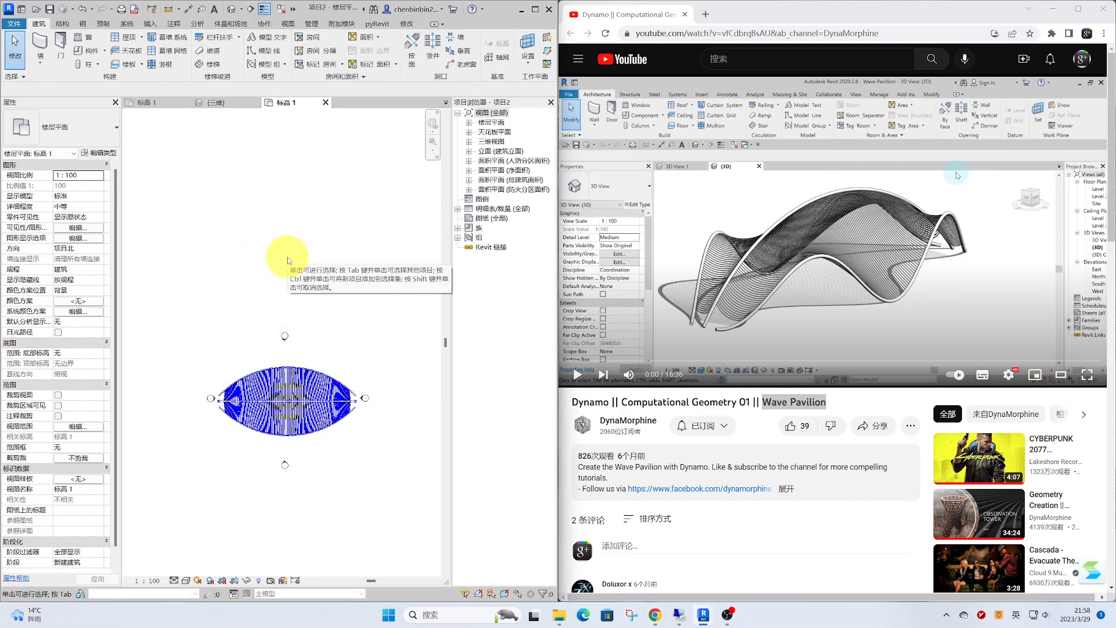
{"action": "key", "text": "3"}
{"action": "key", "text": "d"}
{"action": "middle_click_drag", "start_coordinate": [294, 323], "coordinate": [326, 302], "text": "shift"}
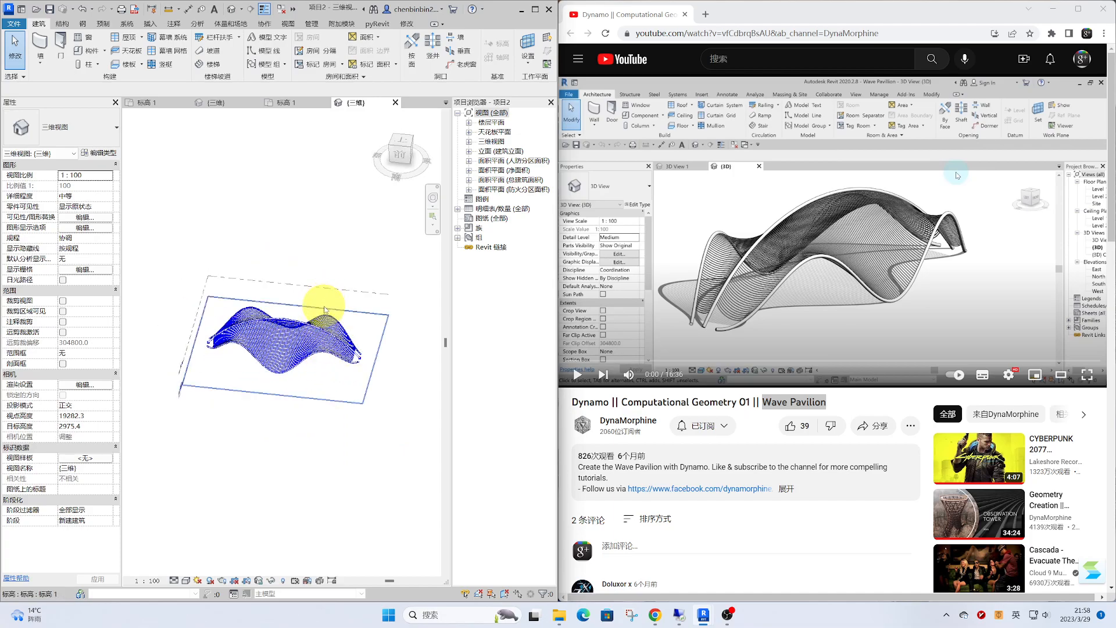
Hide the level category in the 3D view so only the pavilion is displayed
{"action": "left_click", "coordinate": [325, 310]}
{"action": "key", "text": "v"}
{"action": "key", "text": "h"}
{"action": "middle_click_drag", "start_coordinate": [228, 397], "coordinate": [369, 384], "text": "shift"}
Select all the imported pavilion pieces and combine them into a model group
{"action": "left_click_drag", "start_coordinate": [159, 232], "coordinate": [379, 422]}
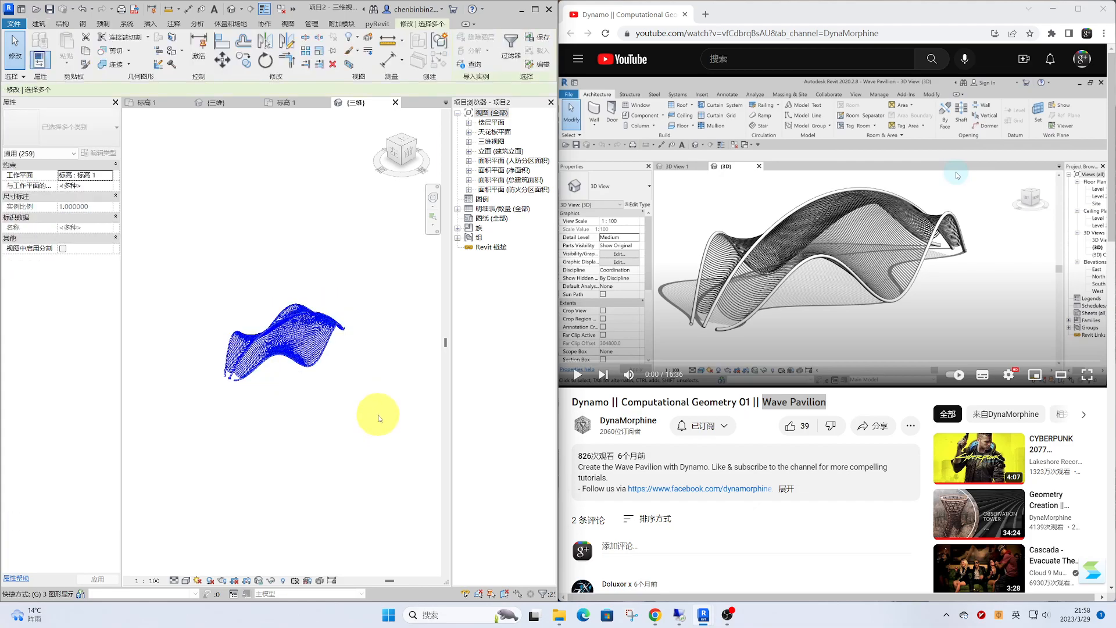
{"action": "key", "text": "p"}
{"action": "left_click", "coordinate": [255, 330]}
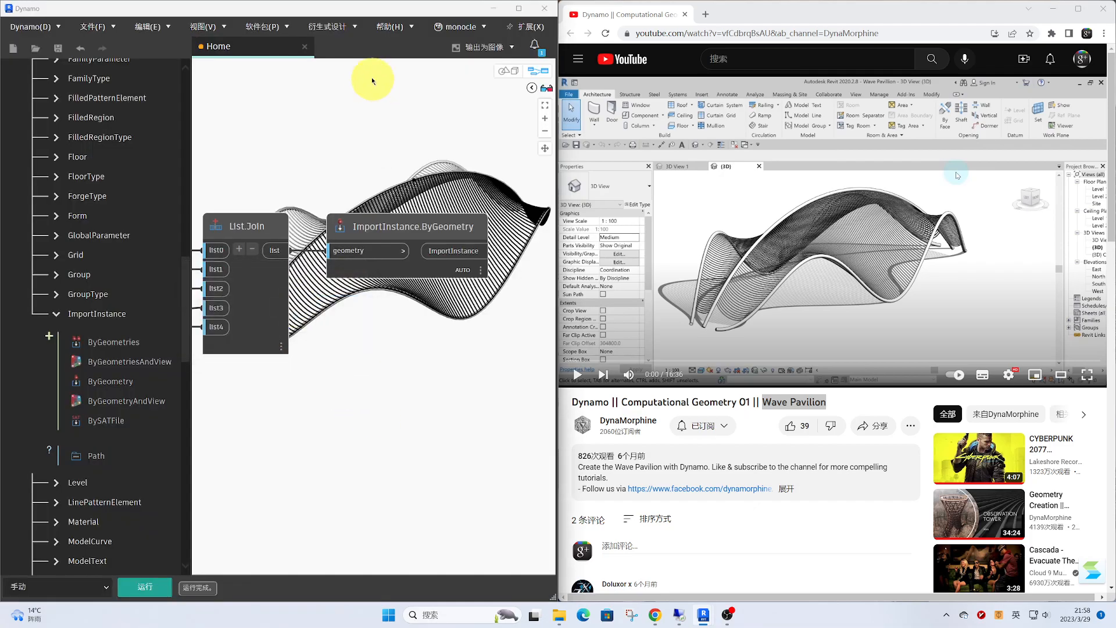
Get the Dynamo window out of the way and copy the pavilion's model group to a spot beside the original
{"action": "left_click_drag", "start_coordinate": [358, 4], "coordinate": [413, 320]}
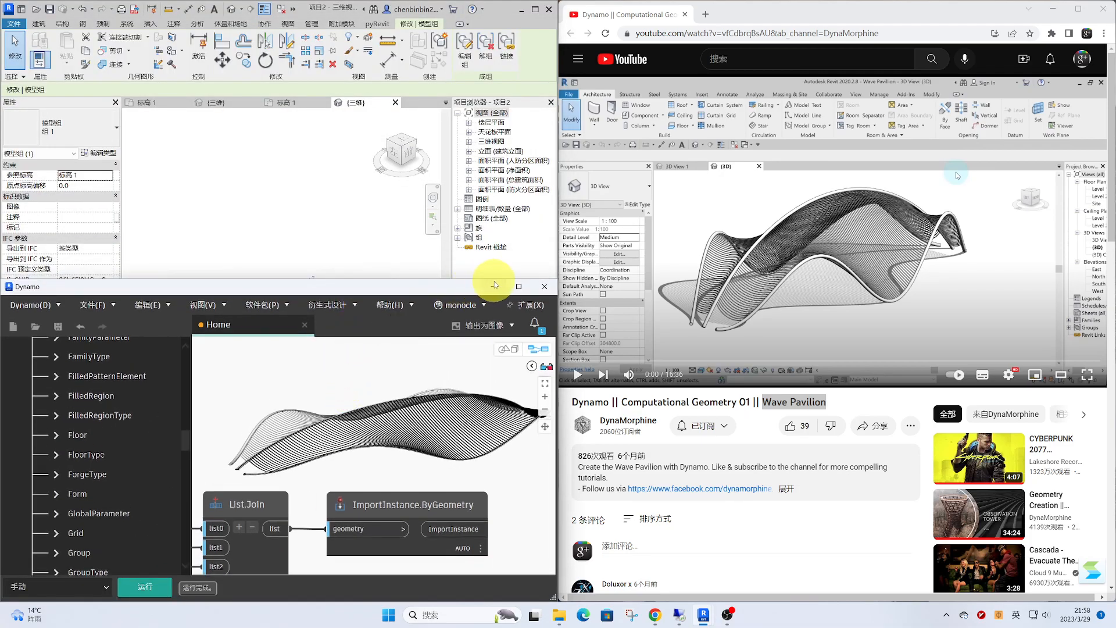
{"action": "left_click", "coordinate": [494, 286]}
{"action": "left_click", "coordinate": [346, 435]}
{"action": "left_click", "coordinate": [278, 358]}
{"action": "middle_click_drag", "start_coordinate": [278, 357], "coordinate": [257, 419], "text": "shift"}
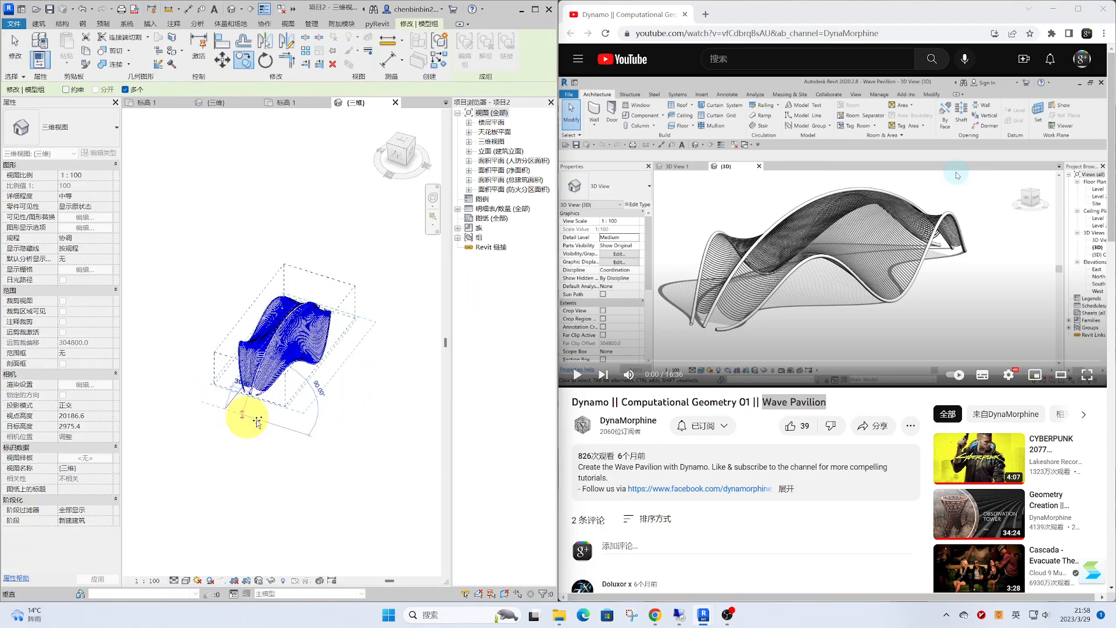
{"action": "left_click", "coordinate": [346, 447]}
{"action": "middle_click_drag", "start_coordinate": [326, 446], "coordinate": [242, 399]}
{"action": "key", "text": "Escape"}
Inspect the pavilion's tubes up close and from another angle in the 3D view
{"action": "scroll", "coordinate": [268, 427], "scroll_direction": "up", "scroll_amount": 1}
{"action": "scroll", "coordinate": [233, 378], "scroll_direction": "up", "scroll_amount": 5}
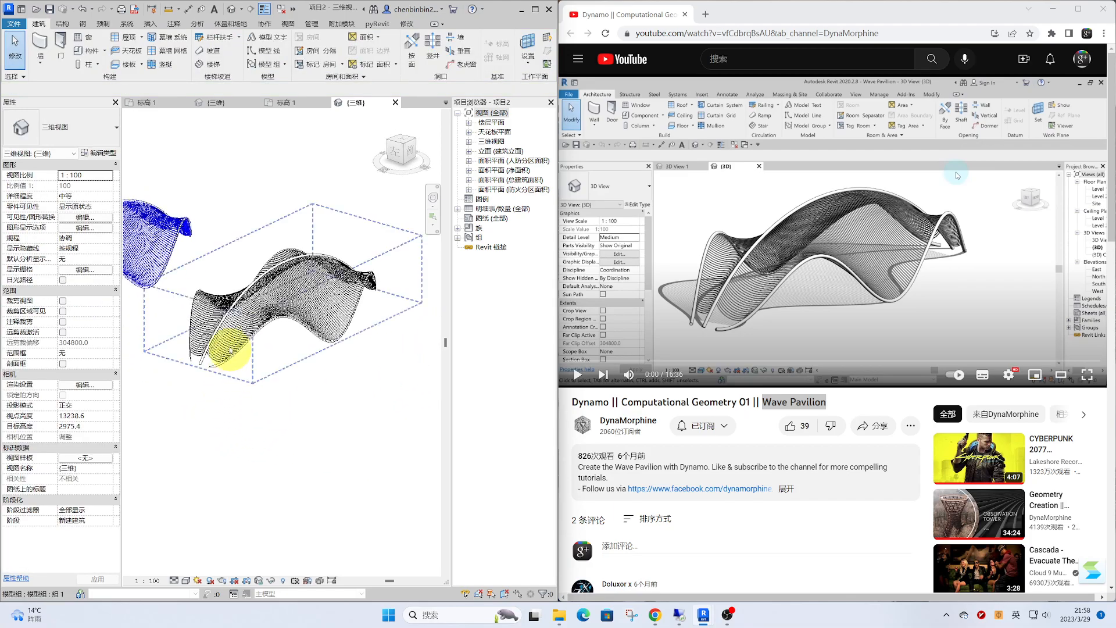
{"action": "scroll", "coordinate": [250, 352], "scroll_direction": "up", "scroll_amount": 2}
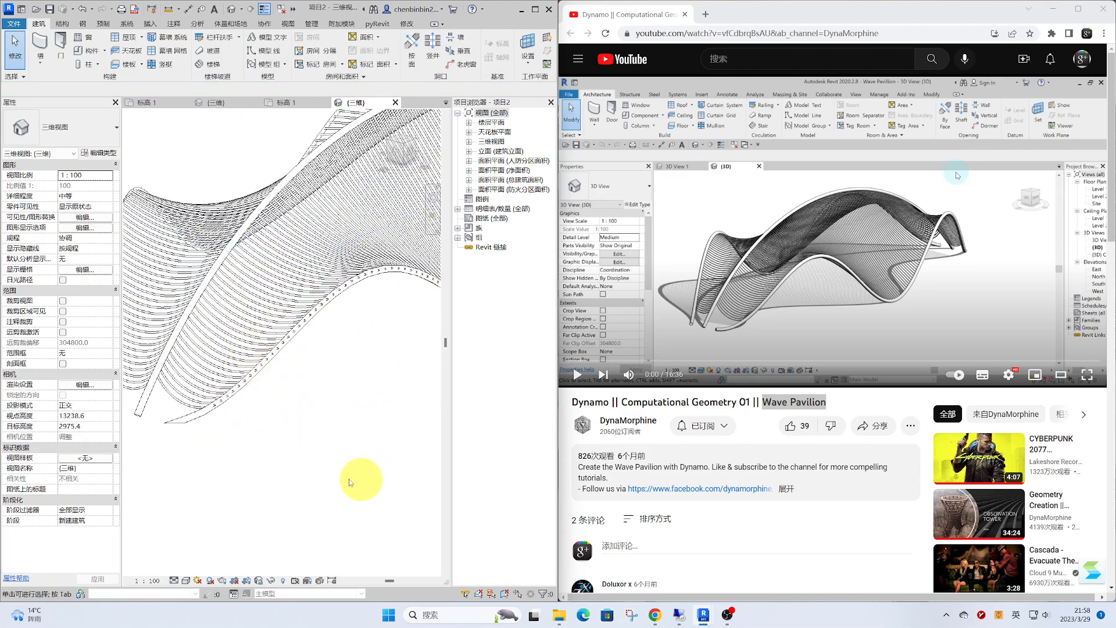
{"action": "scroll", "coordinate": [325, 468], "scroll_direction": "down", "scroll_amount": 2}
{"action": "middle_click_drag", "start_coordinate": [324, 466], "coordinate": [402, 519], "text": "shift"}
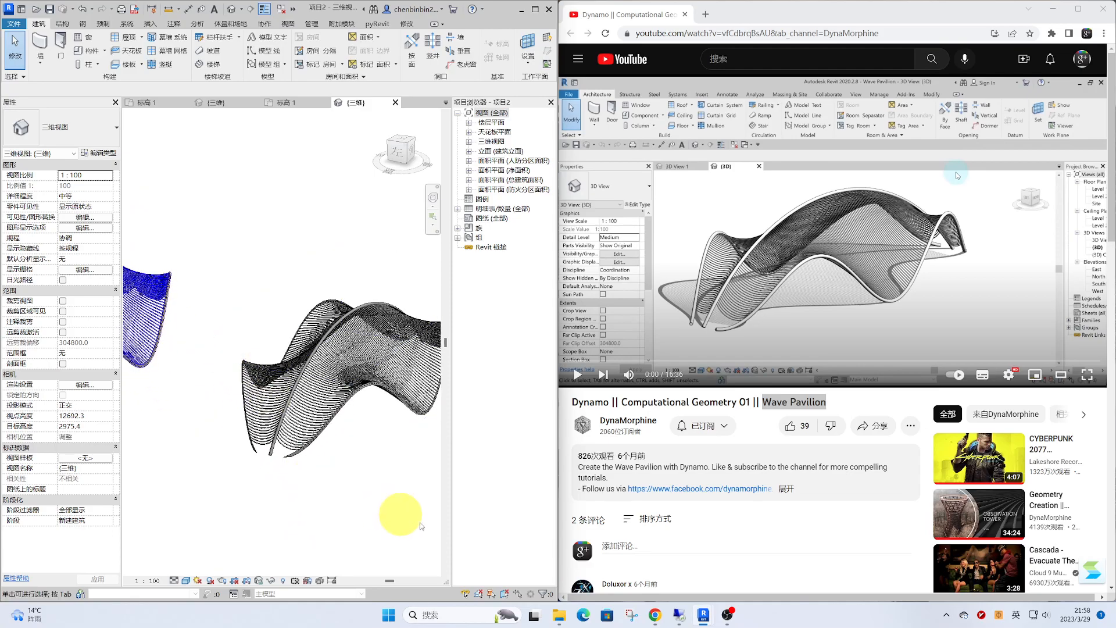
Switch back to Dynamo, maximise its window, and view the complete node graph with the pavilion preview
{"action": "mouse_move", "coordinate": [703, 614]}
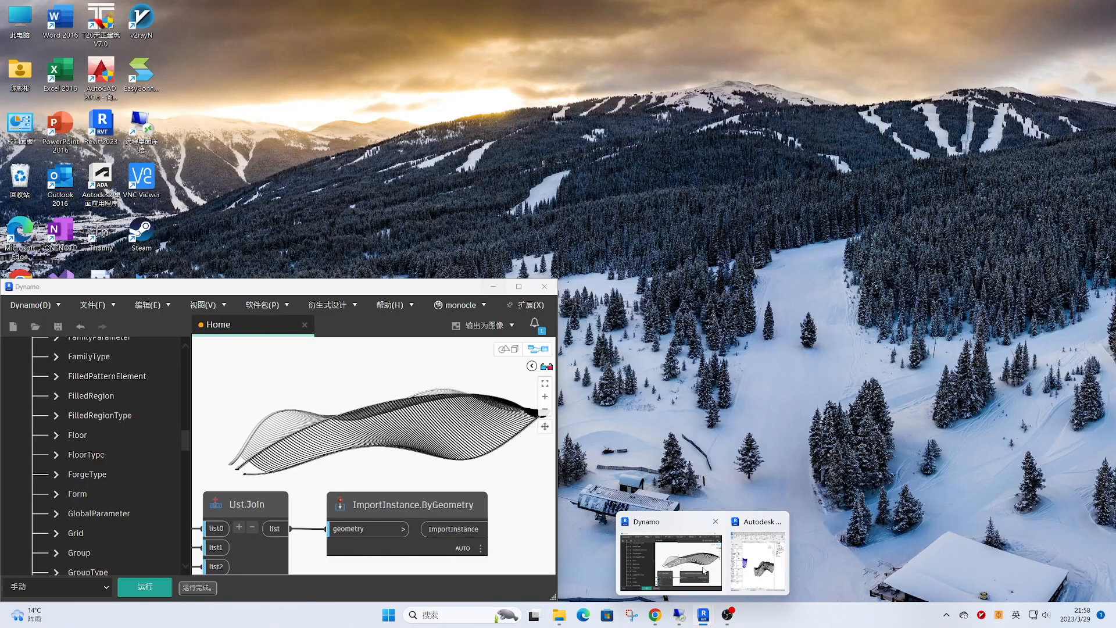
{"action": "left_click", "coordinate": [705, 571]}
{"action": "left_click_drag", "start_coordinate": [328, 295], "coordinate": [340, 268]}
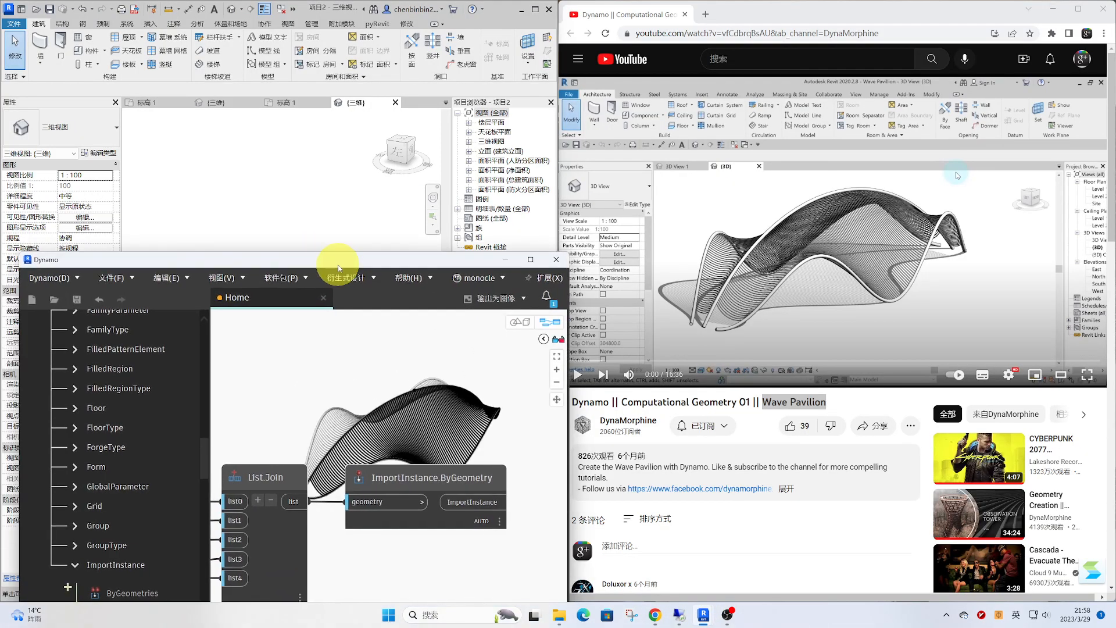
{"action": "double_click", "coordinate": [333, 263]}
{"action": "scroll", "coordinate": [412, 265], "scroll_direction": "down", "scroll_amount": 7}
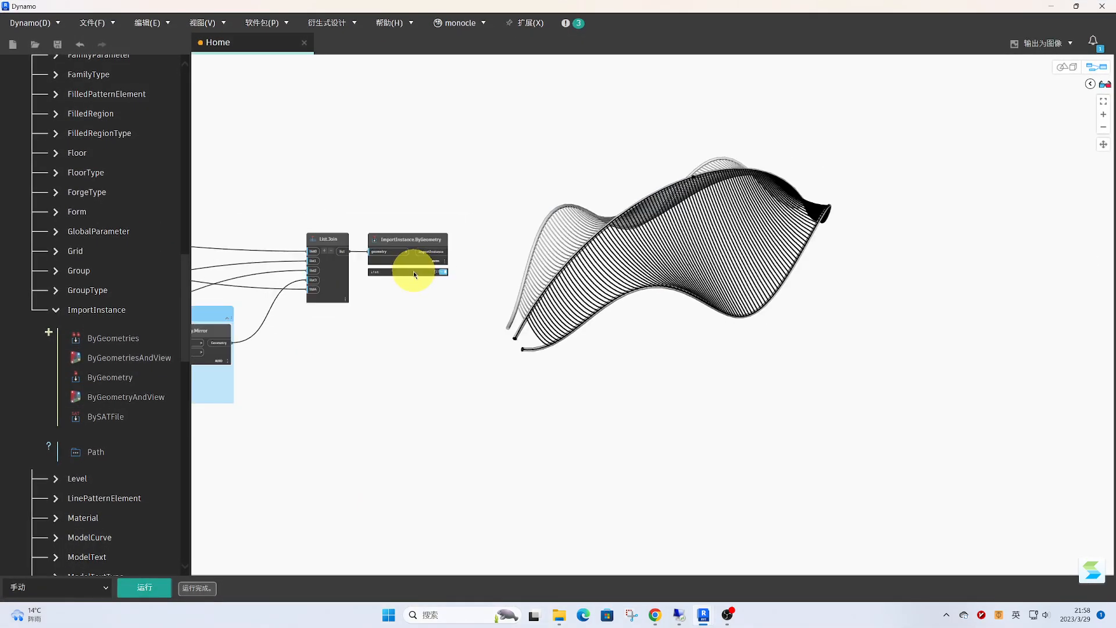
{"action": "middle_click_drag", "start_coordinate": [393, 330], "coordinate": [775, 309]}
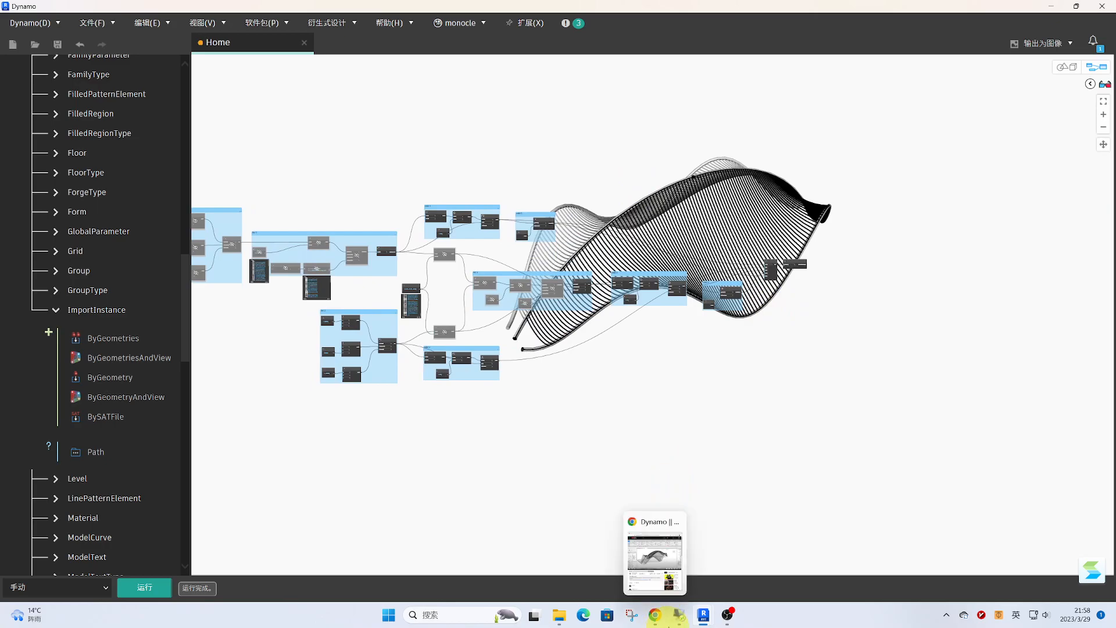